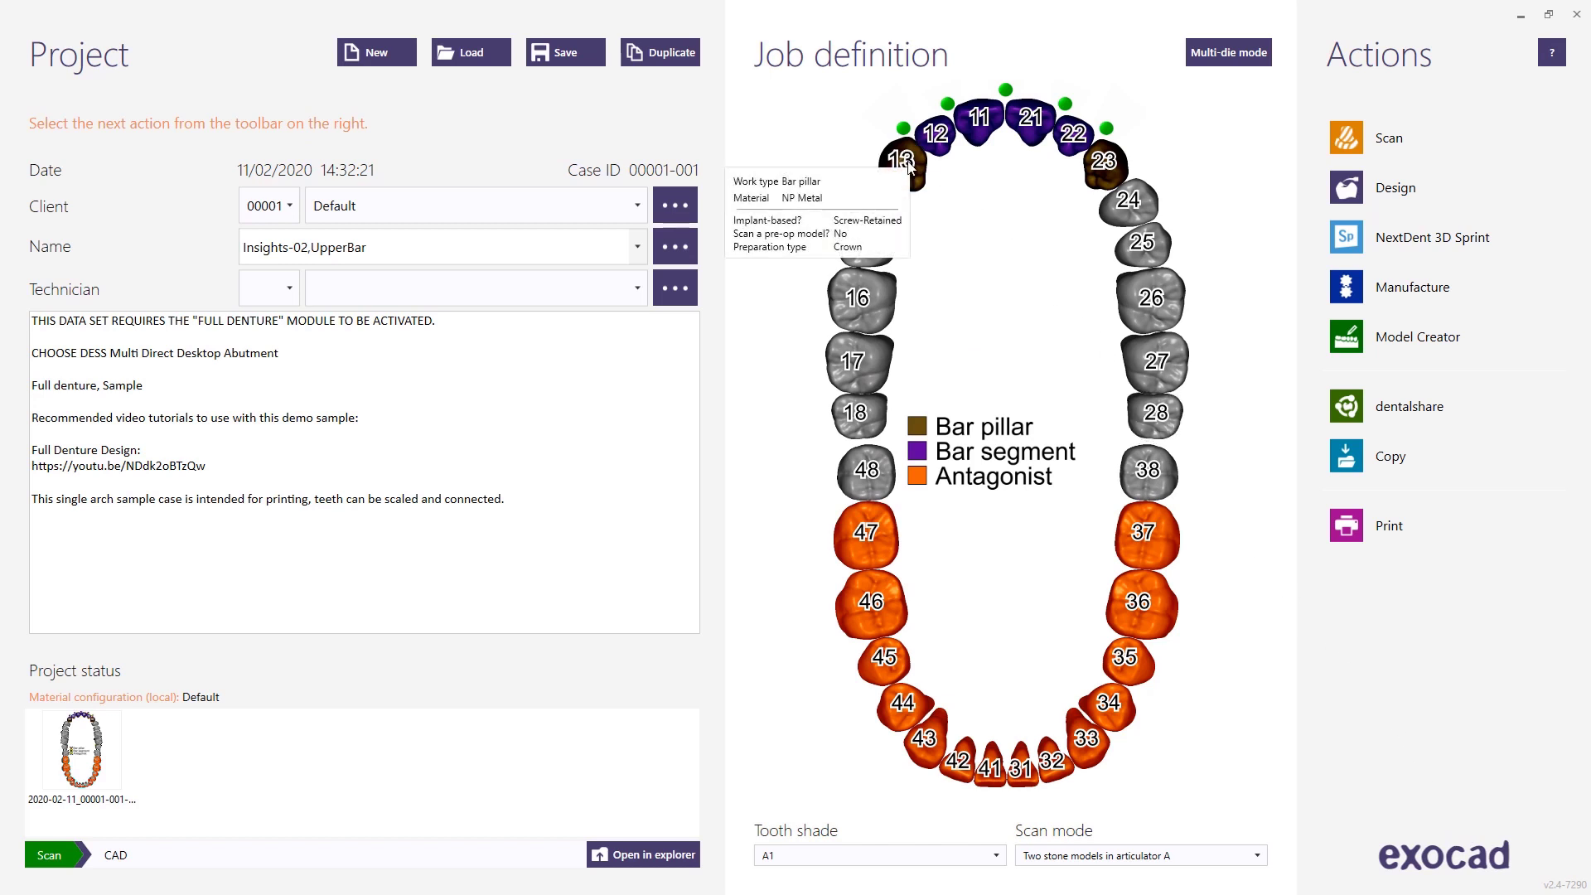
# - Review the work types assigned to the upper front teeth, including the bar segment parameters of tooth 12
pyautogui.moveTo(1103, 166)
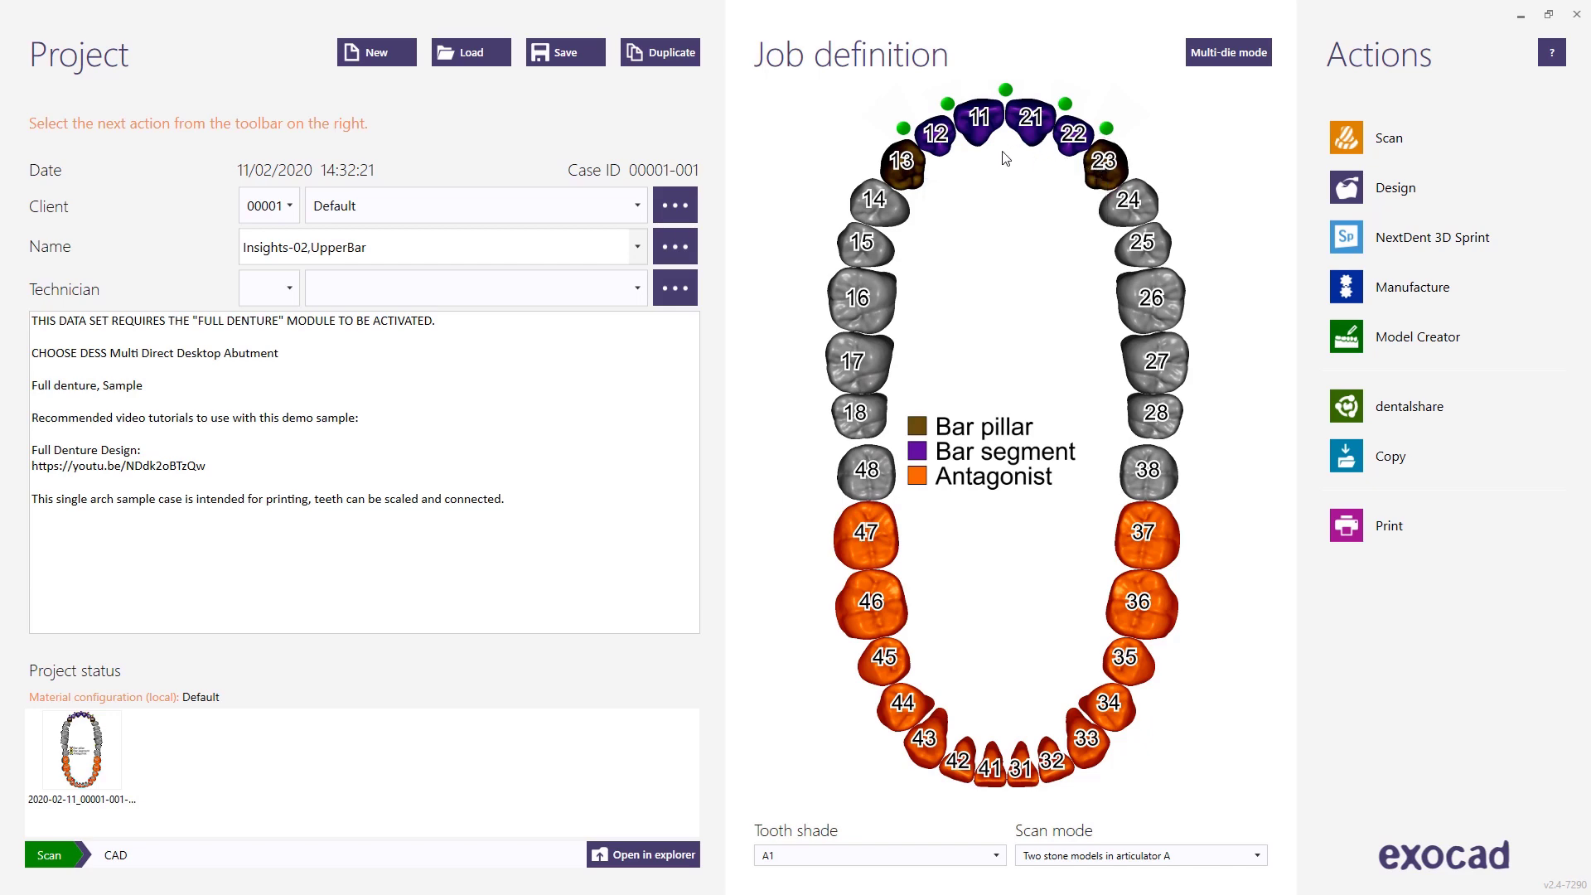
pyautogui.click(933, 138)
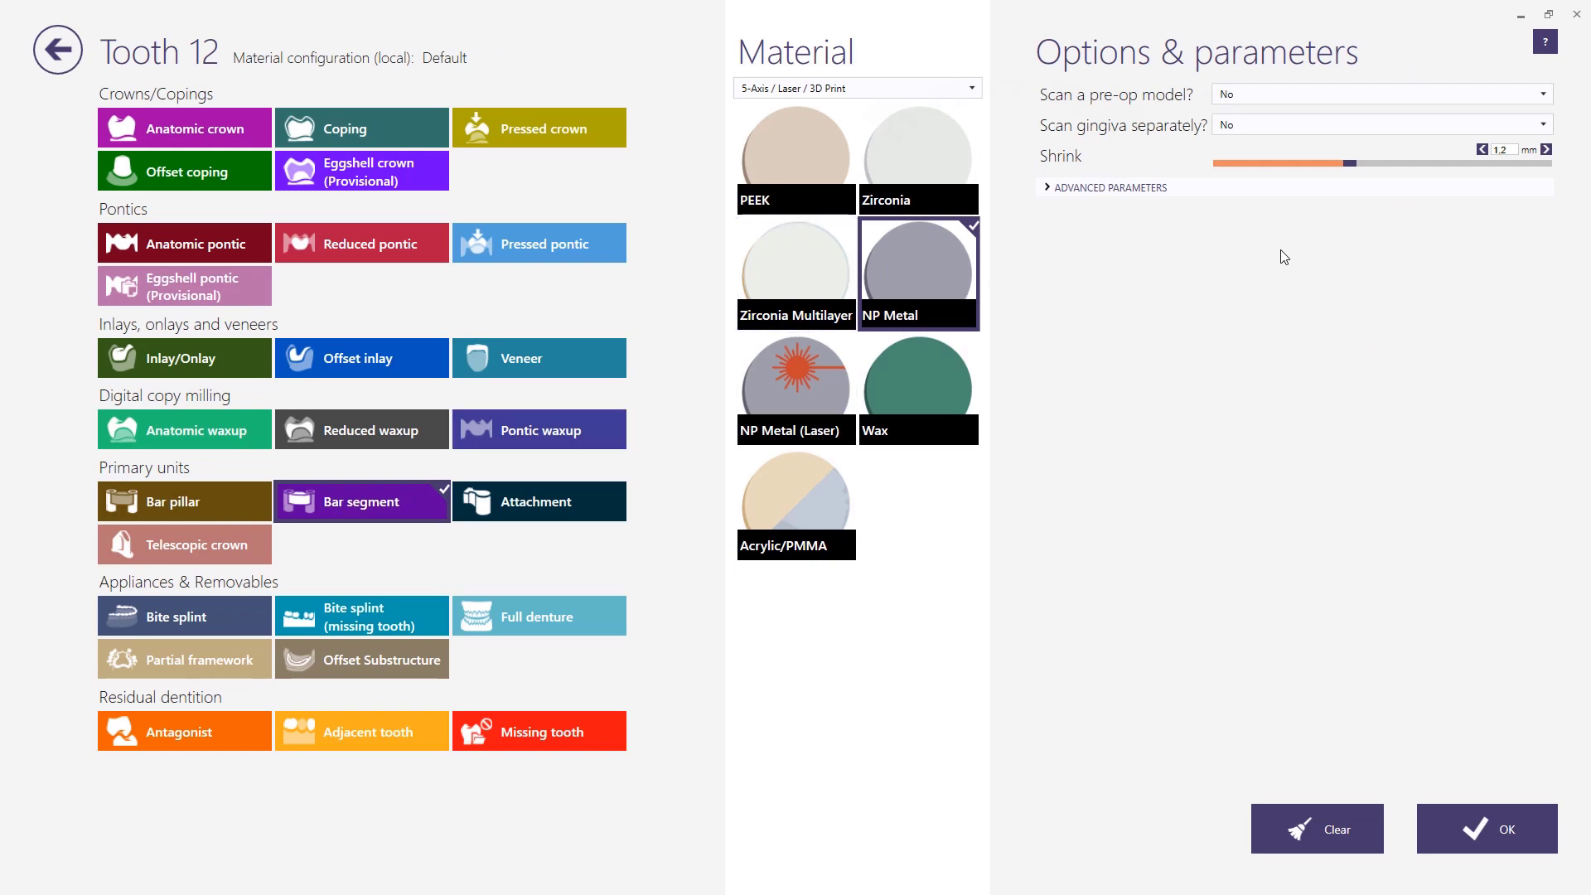
pyautogui.click(1480, 833)
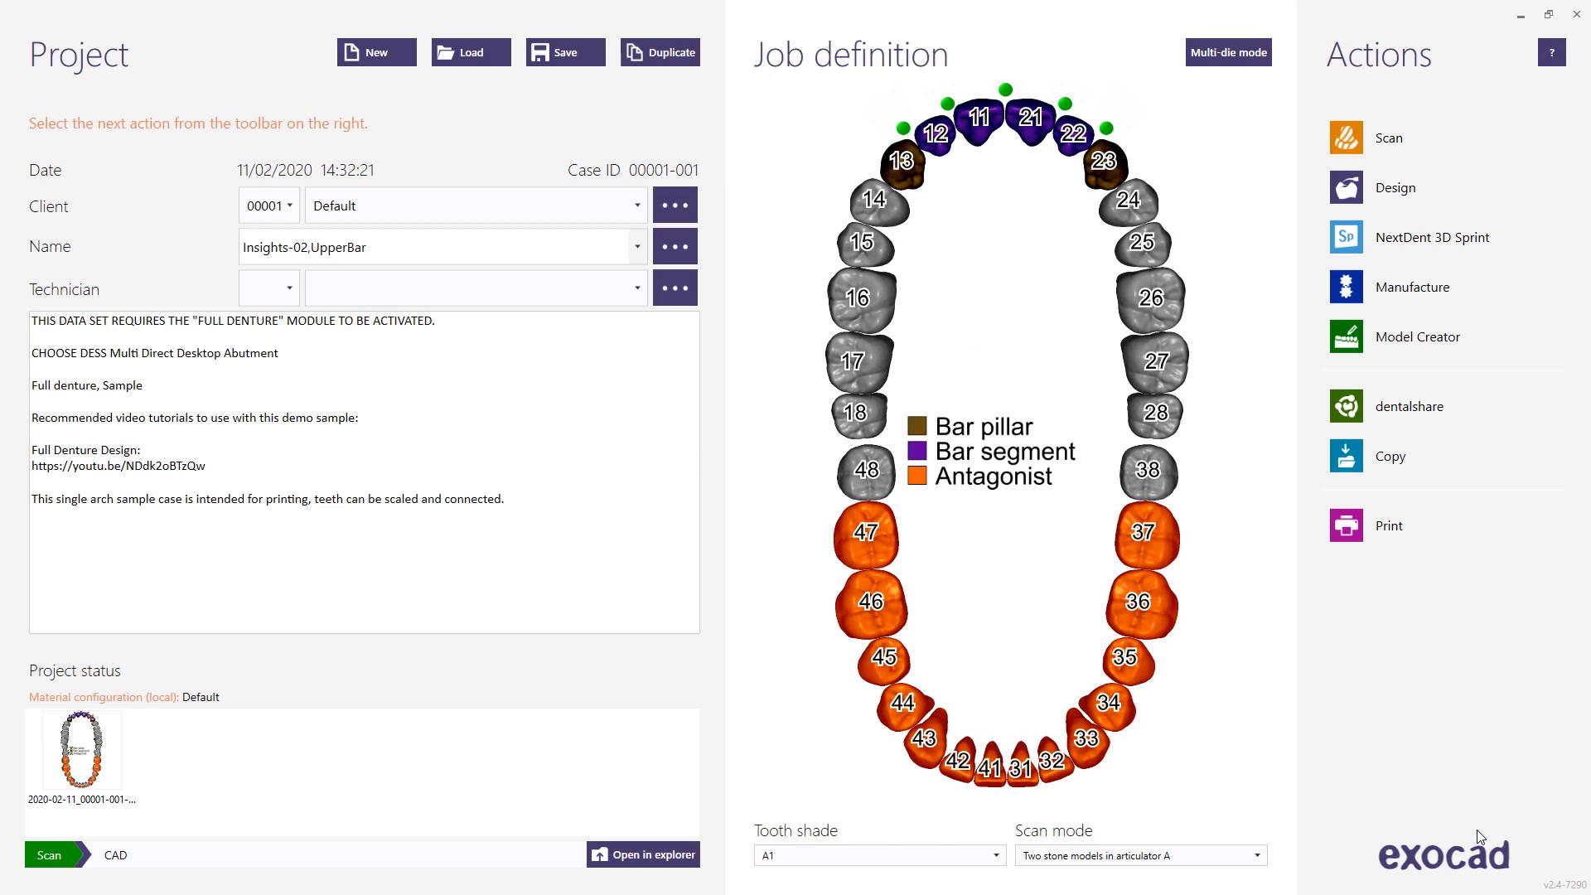
pyautogui.moveTo(951, 121)
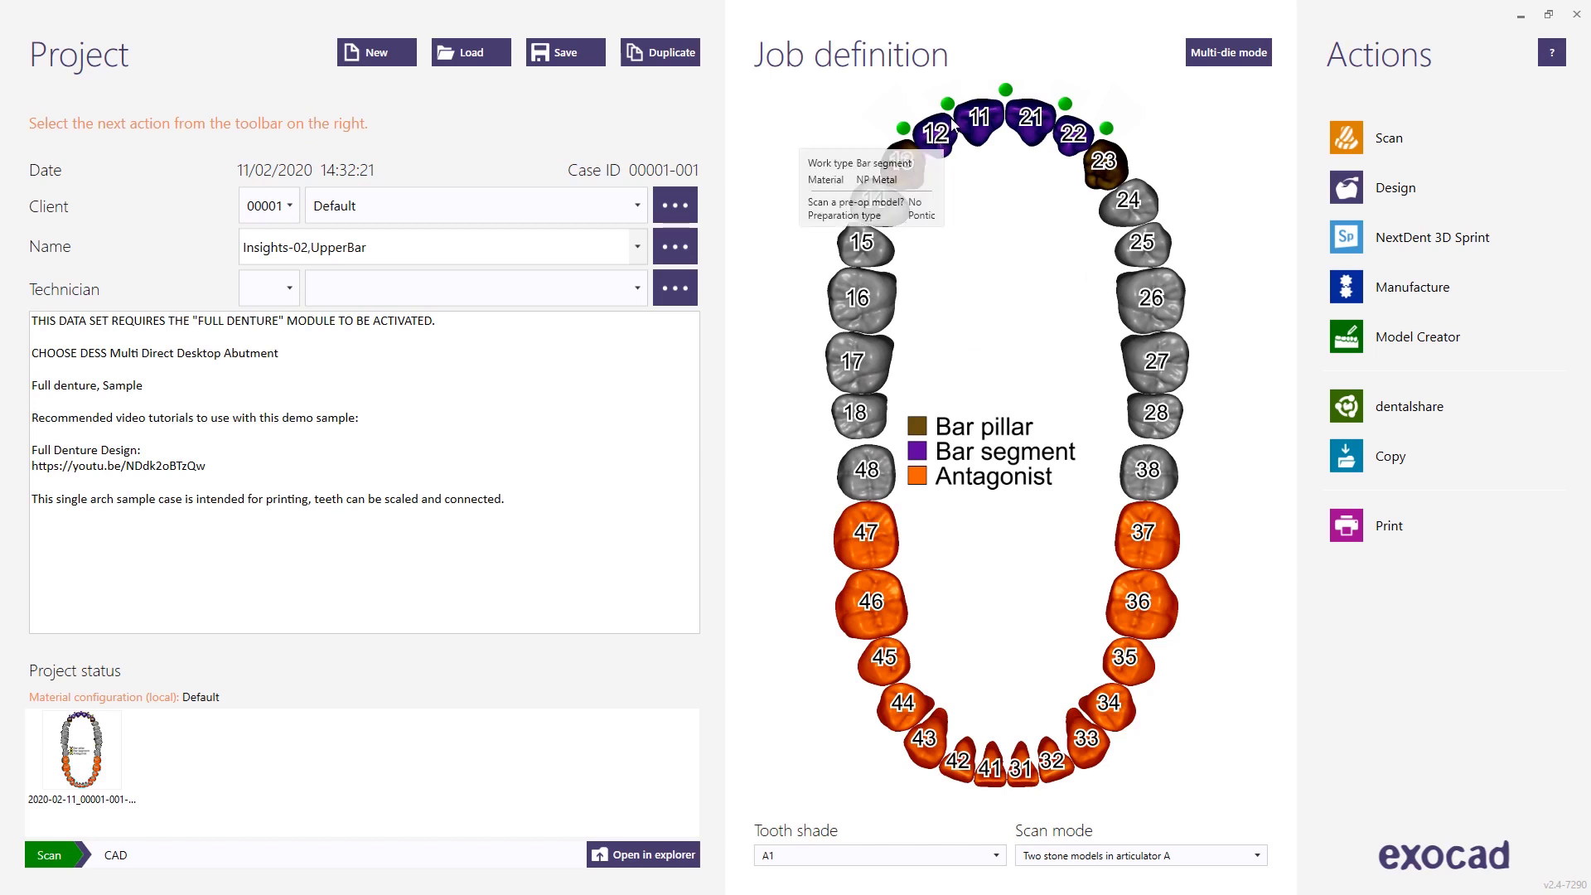
pyautogui.moveTo(1081, 143)
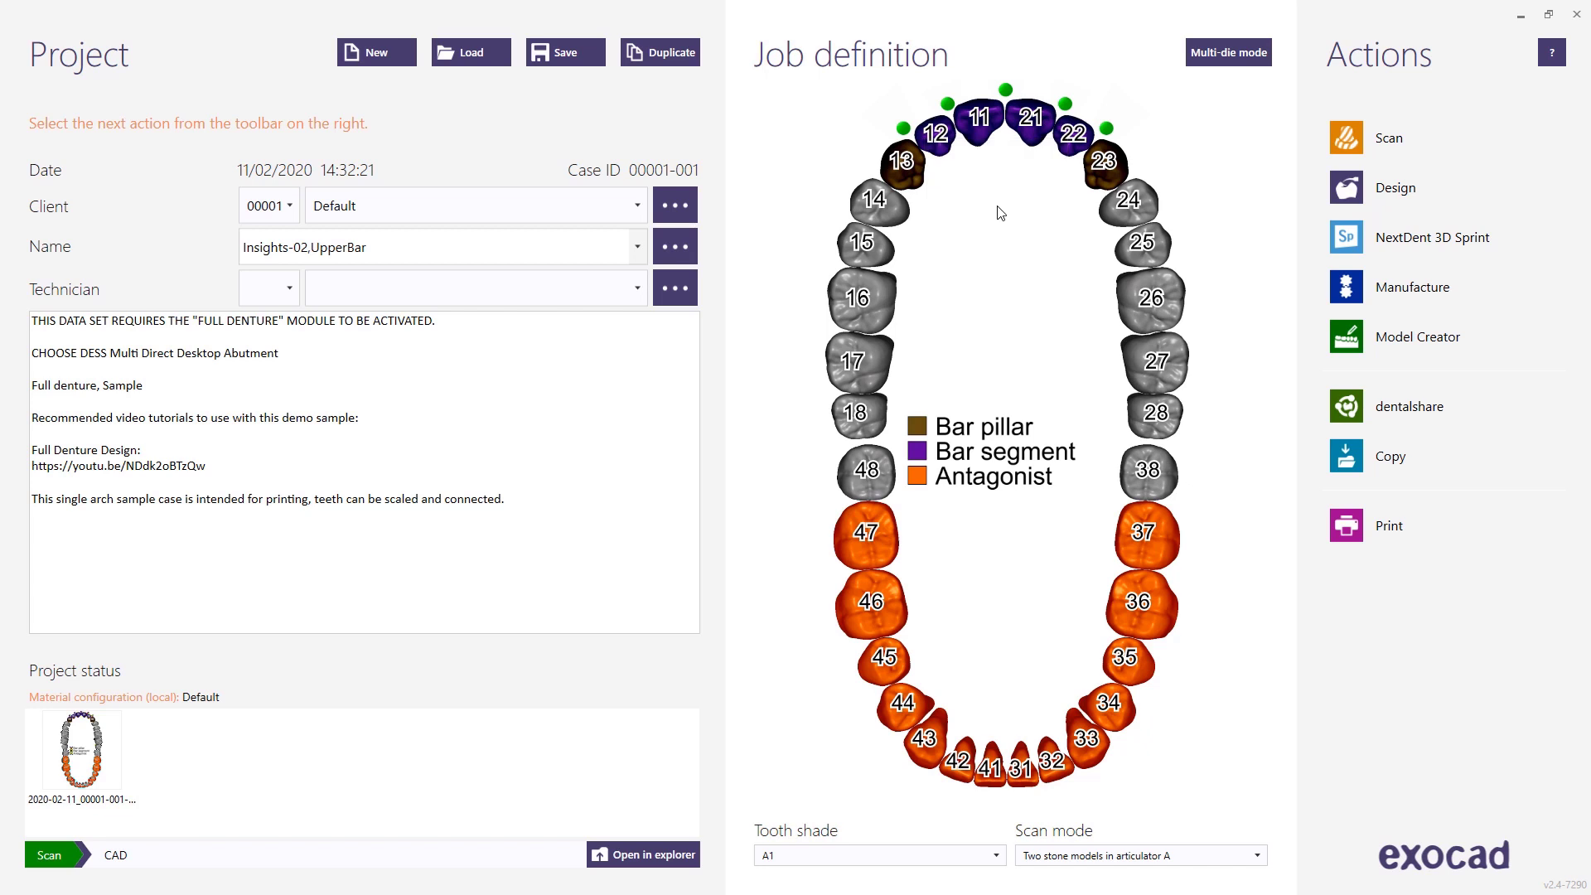
# - Toggle the connector between teeth 11 and 21 off and back on, and view the available scan modes
pyautogui.click(1005, 89)
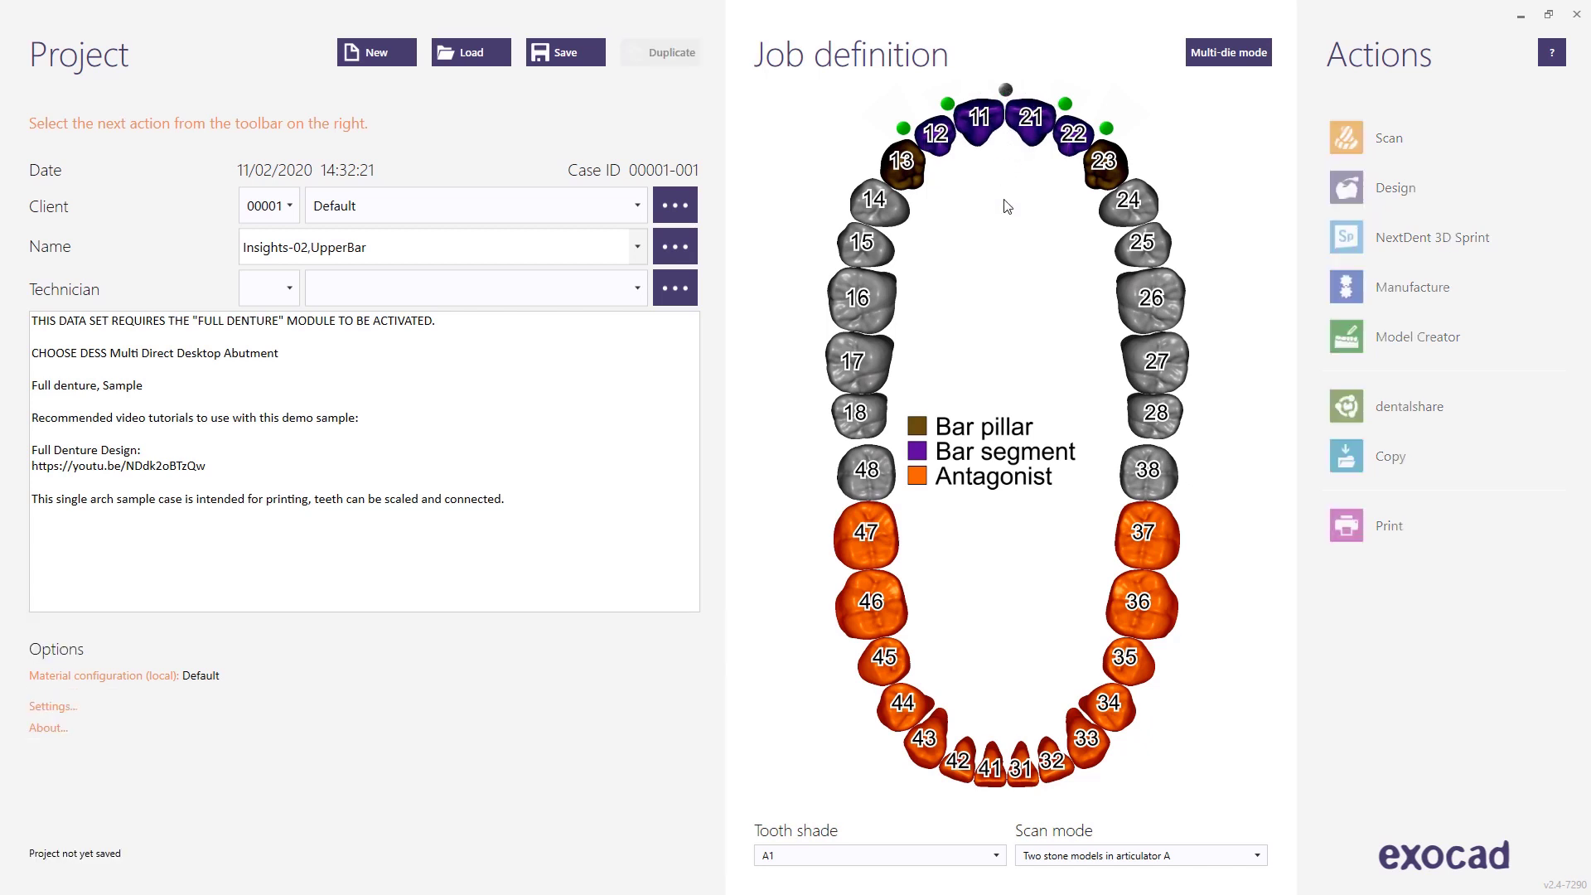
pyautogui.click(1005, 90)
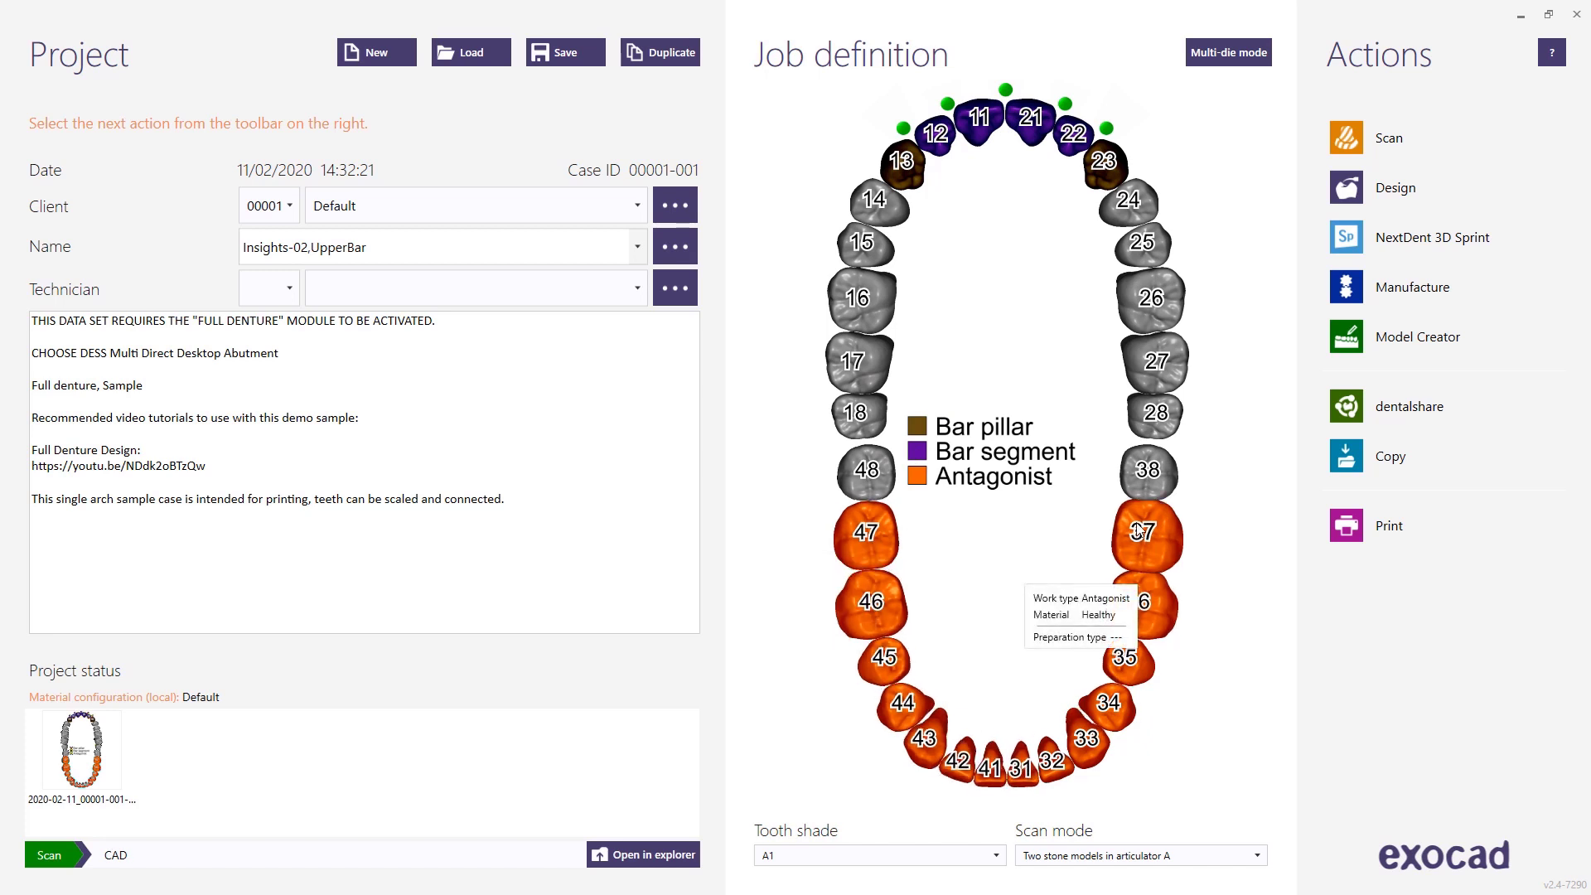
pyautogui.click(1258, 857)
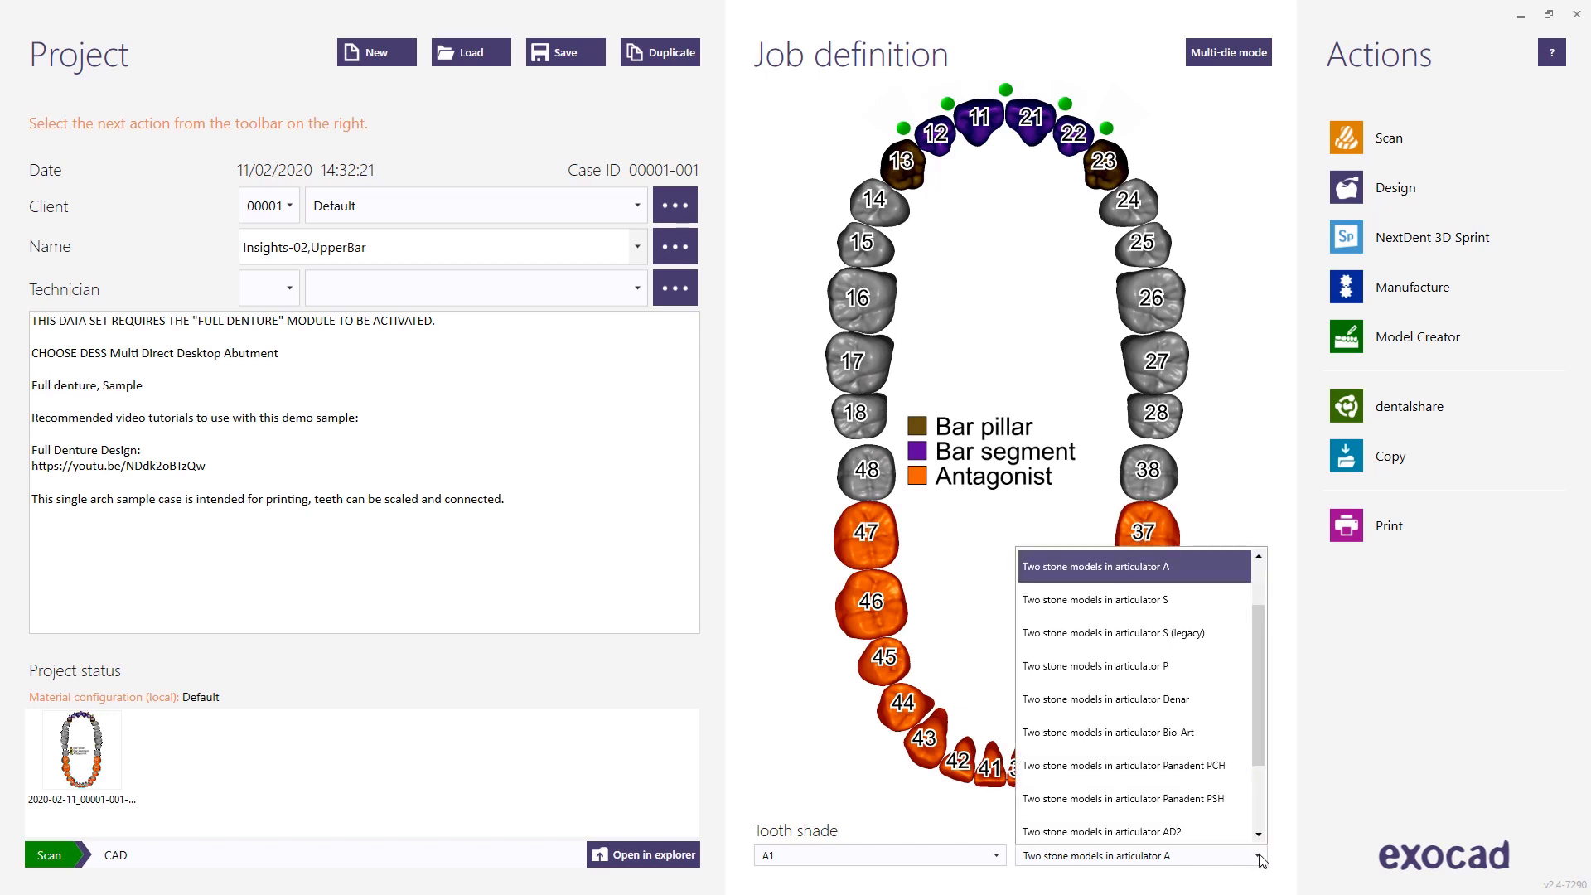
pyautogui.click(1259, 857)
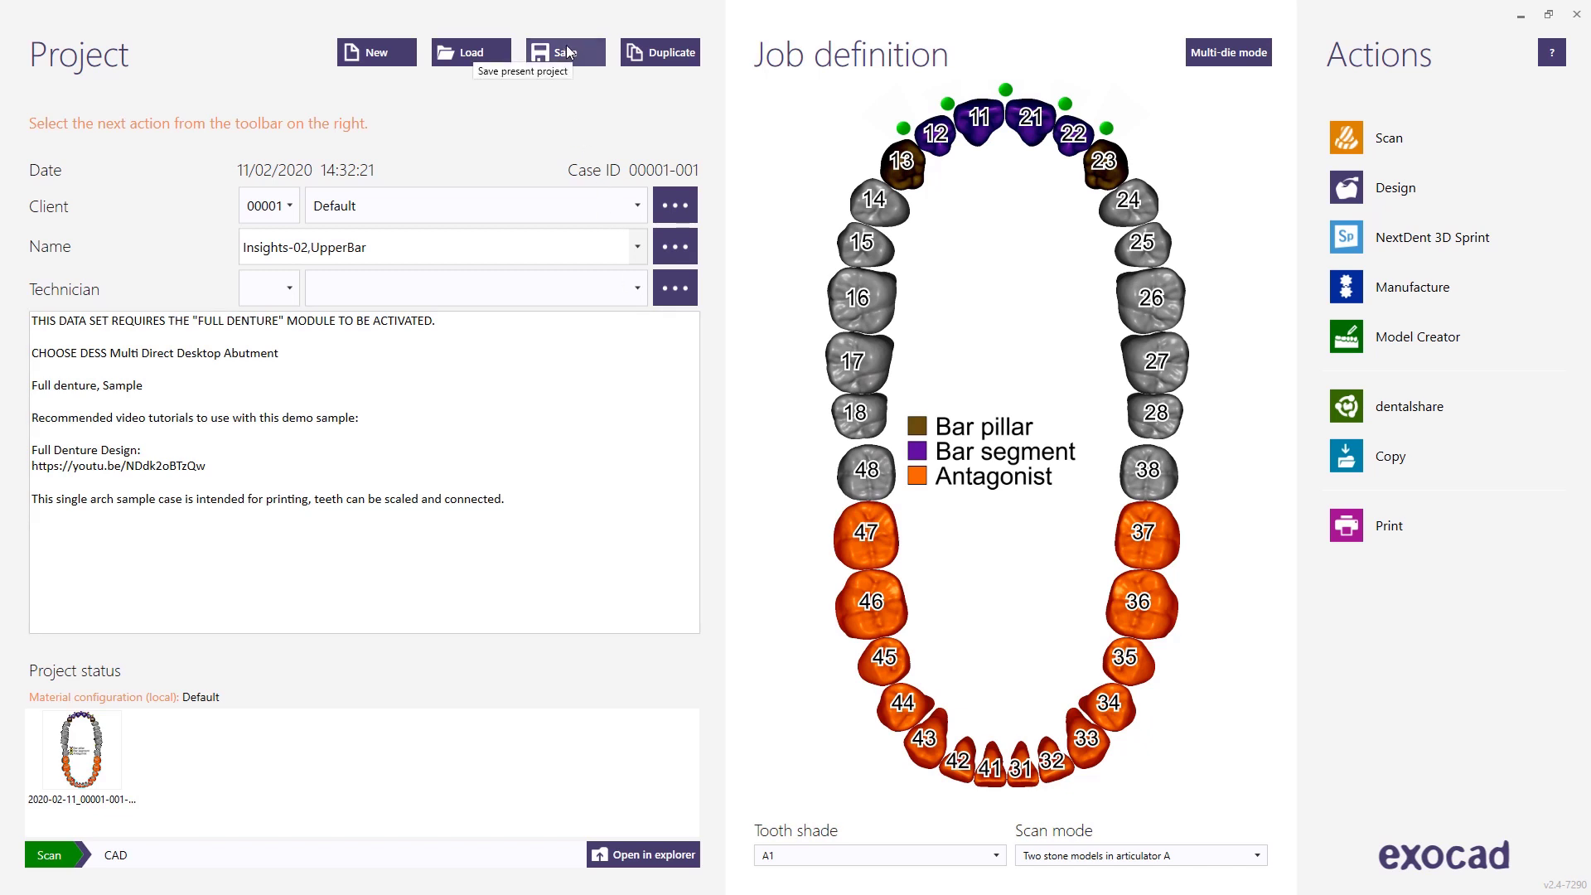
# - Start the design of the case and continue past the virtual articulator to implant position detection
pyautogui.click(1371, 197)
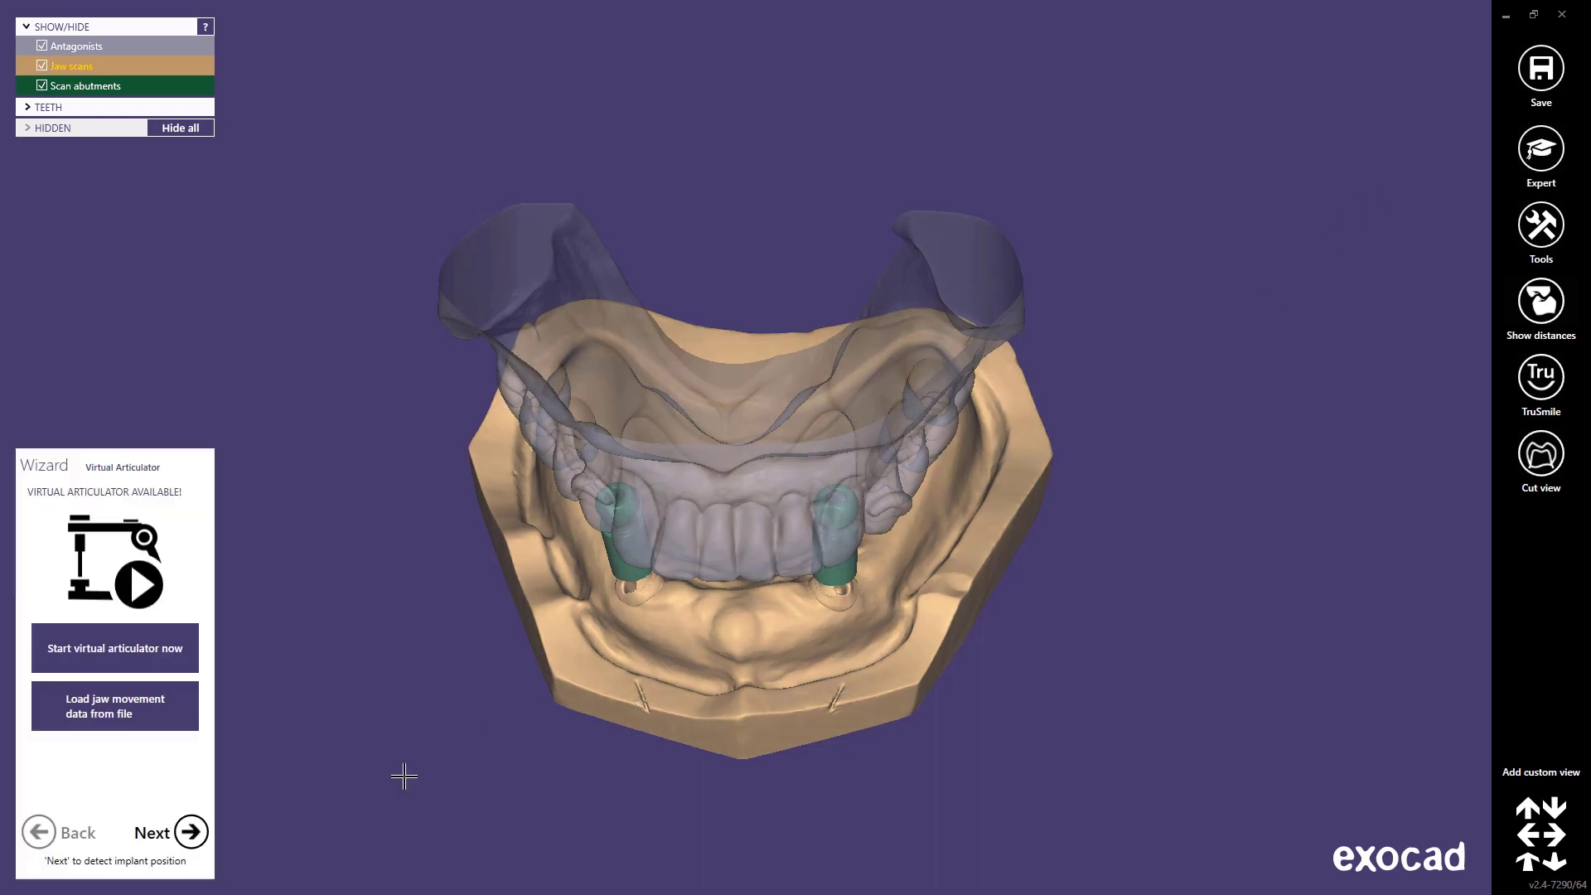
pyautogui.click(193, 832)
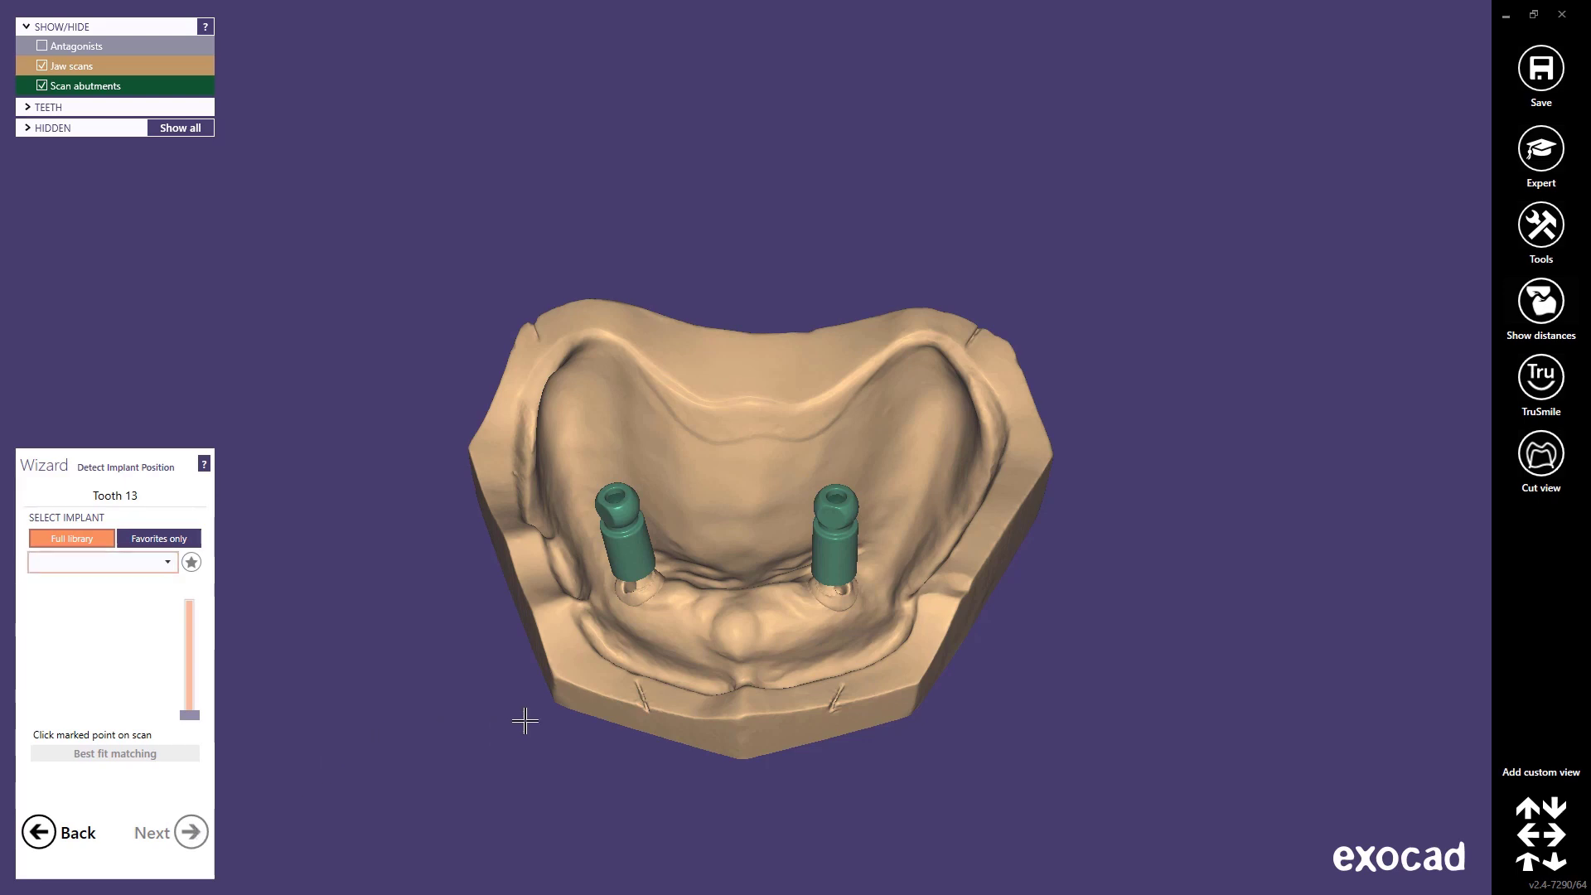
# - Choose the DESS - MULTI Direct Desktop Scan Abutment library with the MU type as the implant for tooth 13
pyautogui.click(106, 562)
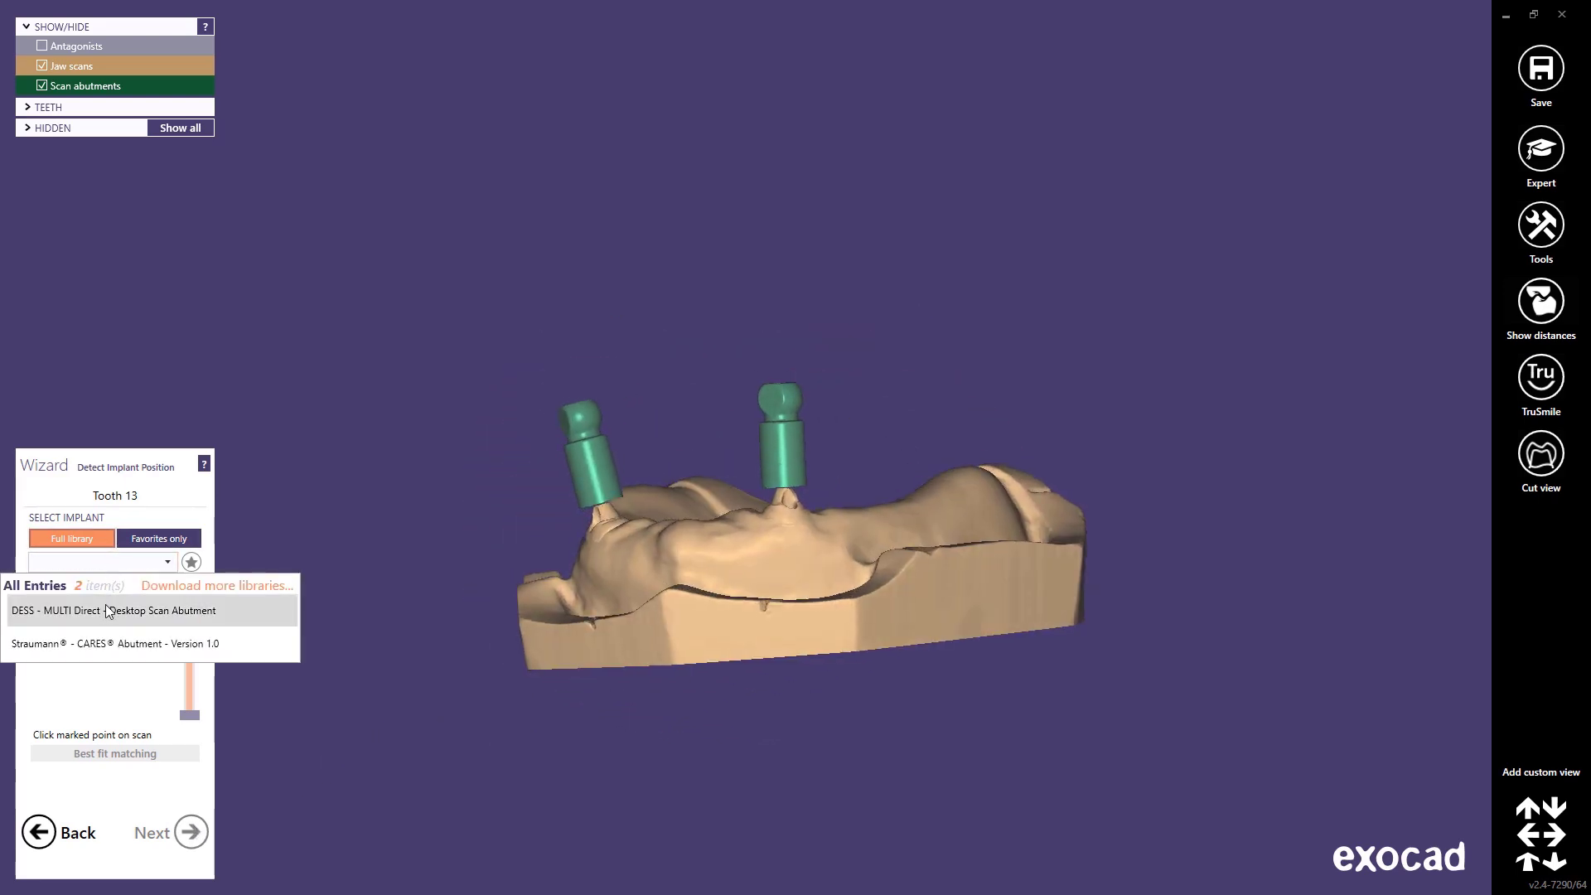
pyautogui.click(104, 610)
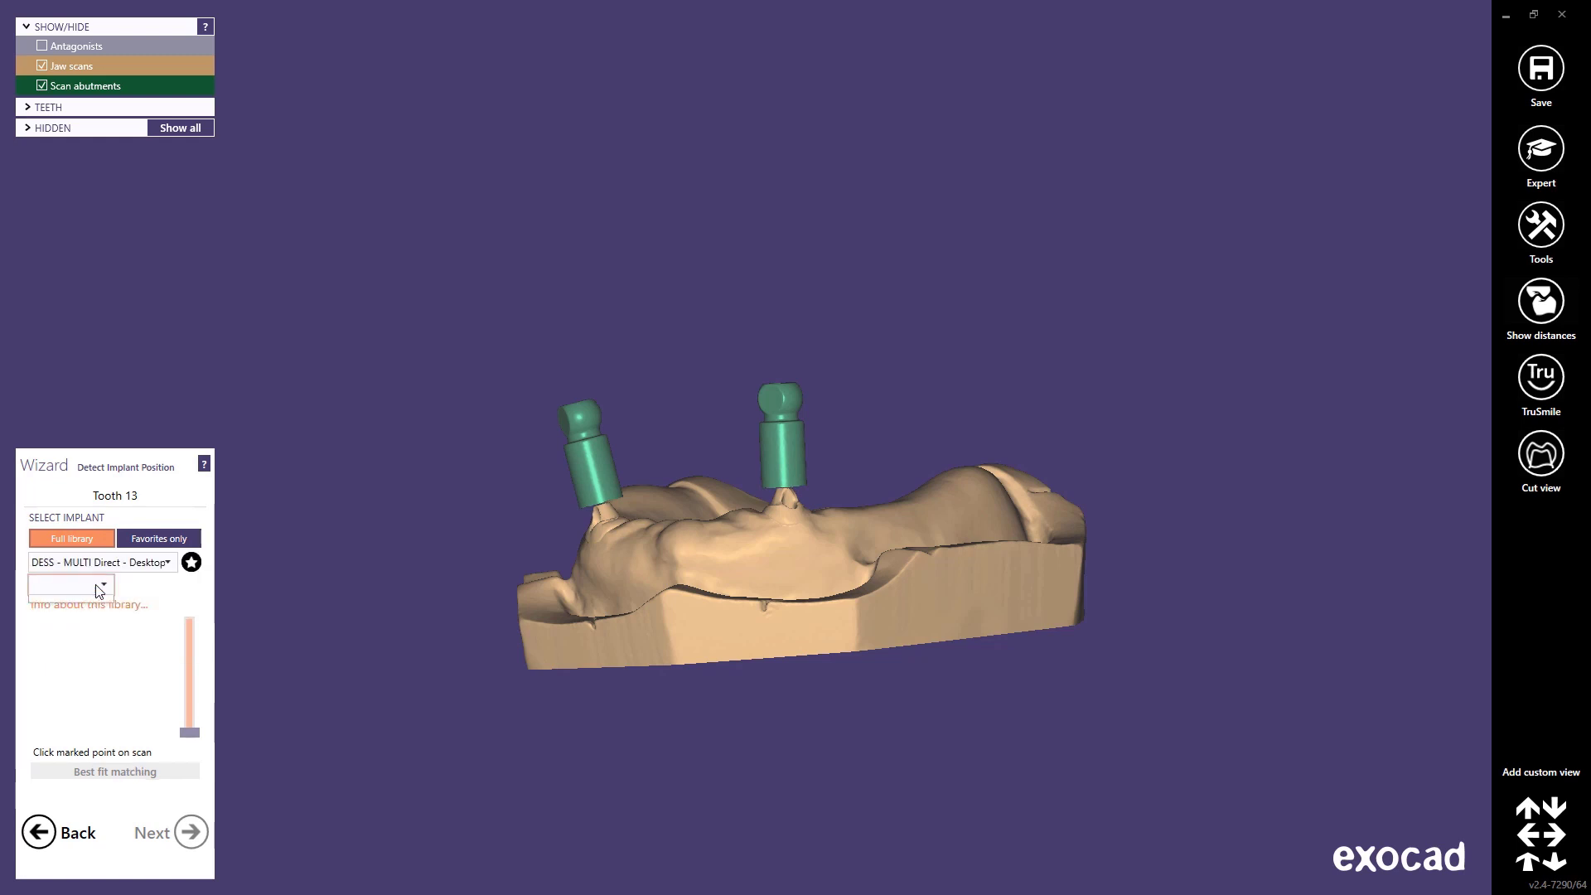
pyautogui.click(98, 585)
pyautogui.click(73, 617)
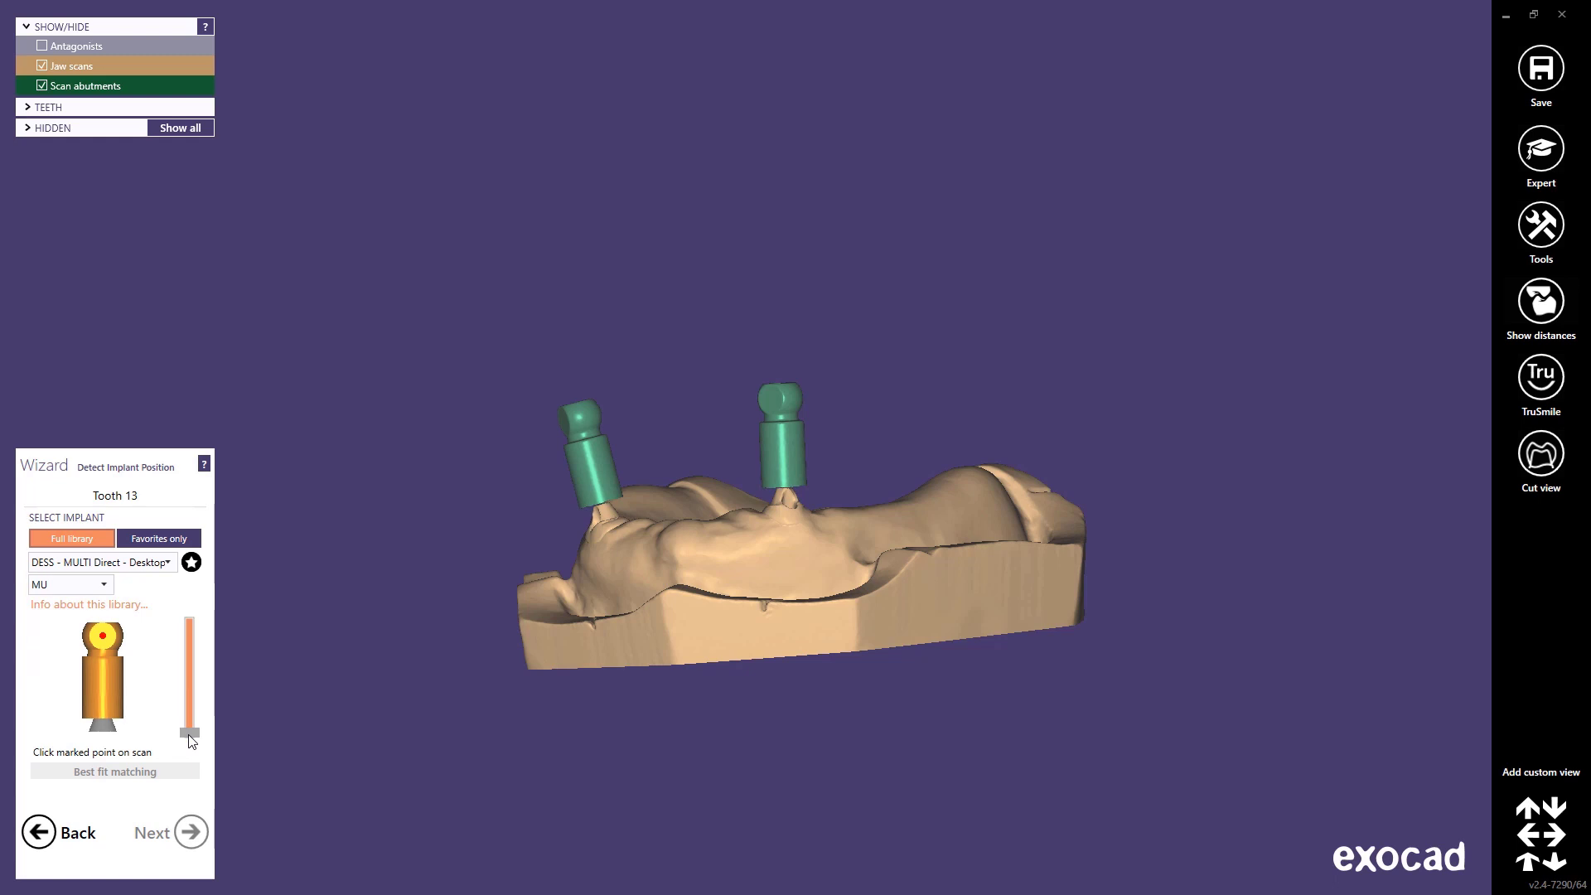
# - Limit the matching area to the head of the scan abutment, mark it on tooth 13's scan and accept the best fit matching
pyautogui.moveTo(190, 734); pyautogui.dragTo(188, 623)
pyautogui.moveTo(423, 693); pyautogui.dragTo(429, 695, button='right')
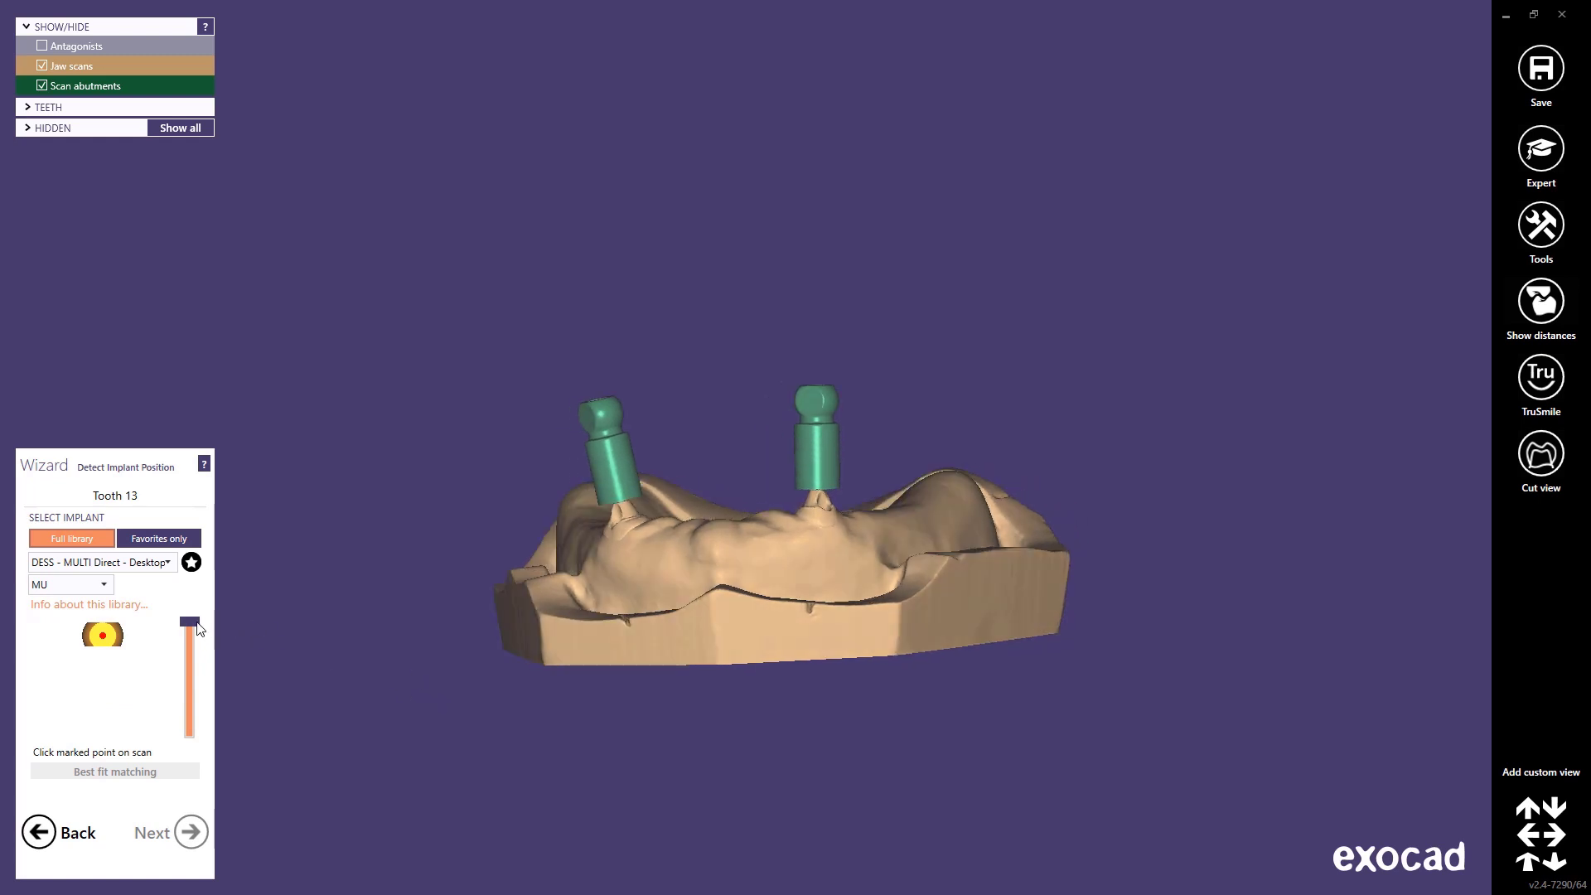
pyautogui.moveTo(185, 623); pyautogui.dragTo(185, 632)
pyautogui.click(806, 402)
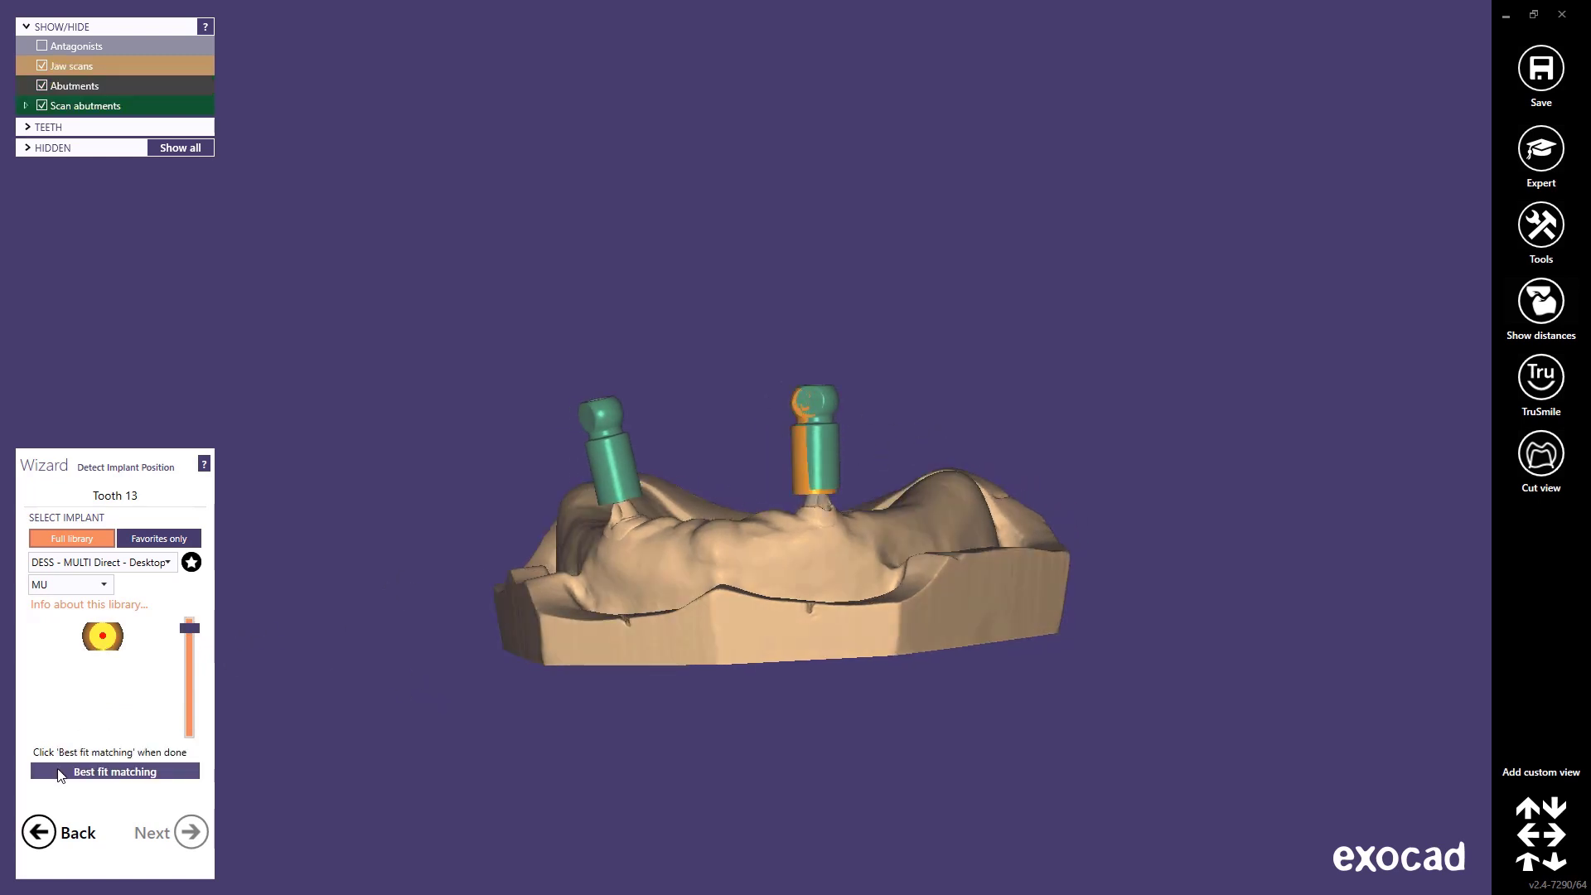
pyautogui.click(60, 767)
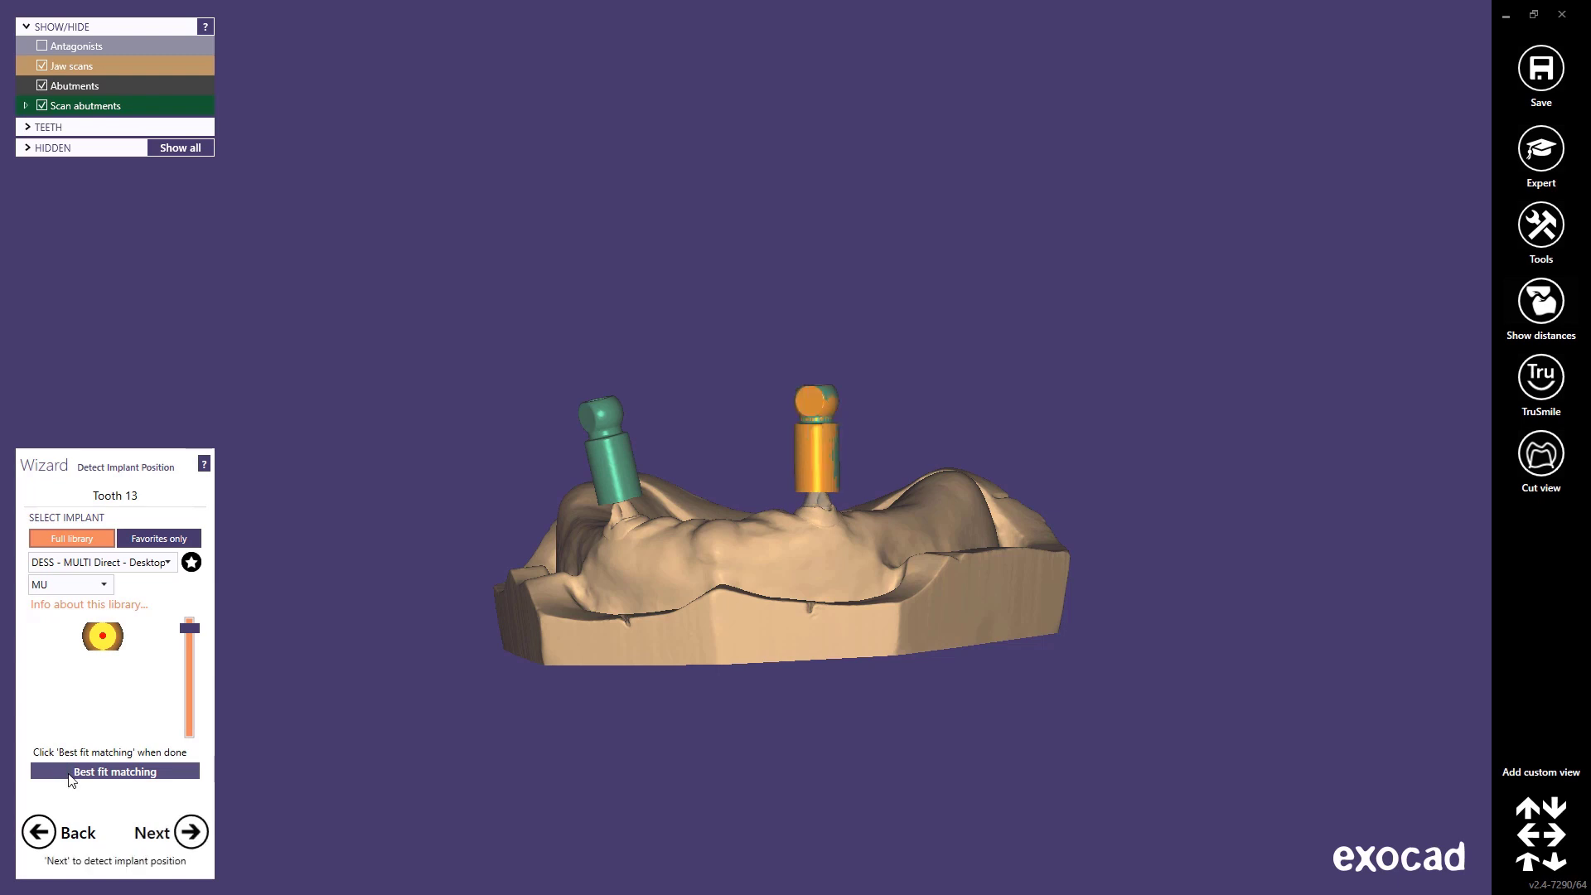
pyautogui.click(191, 831)
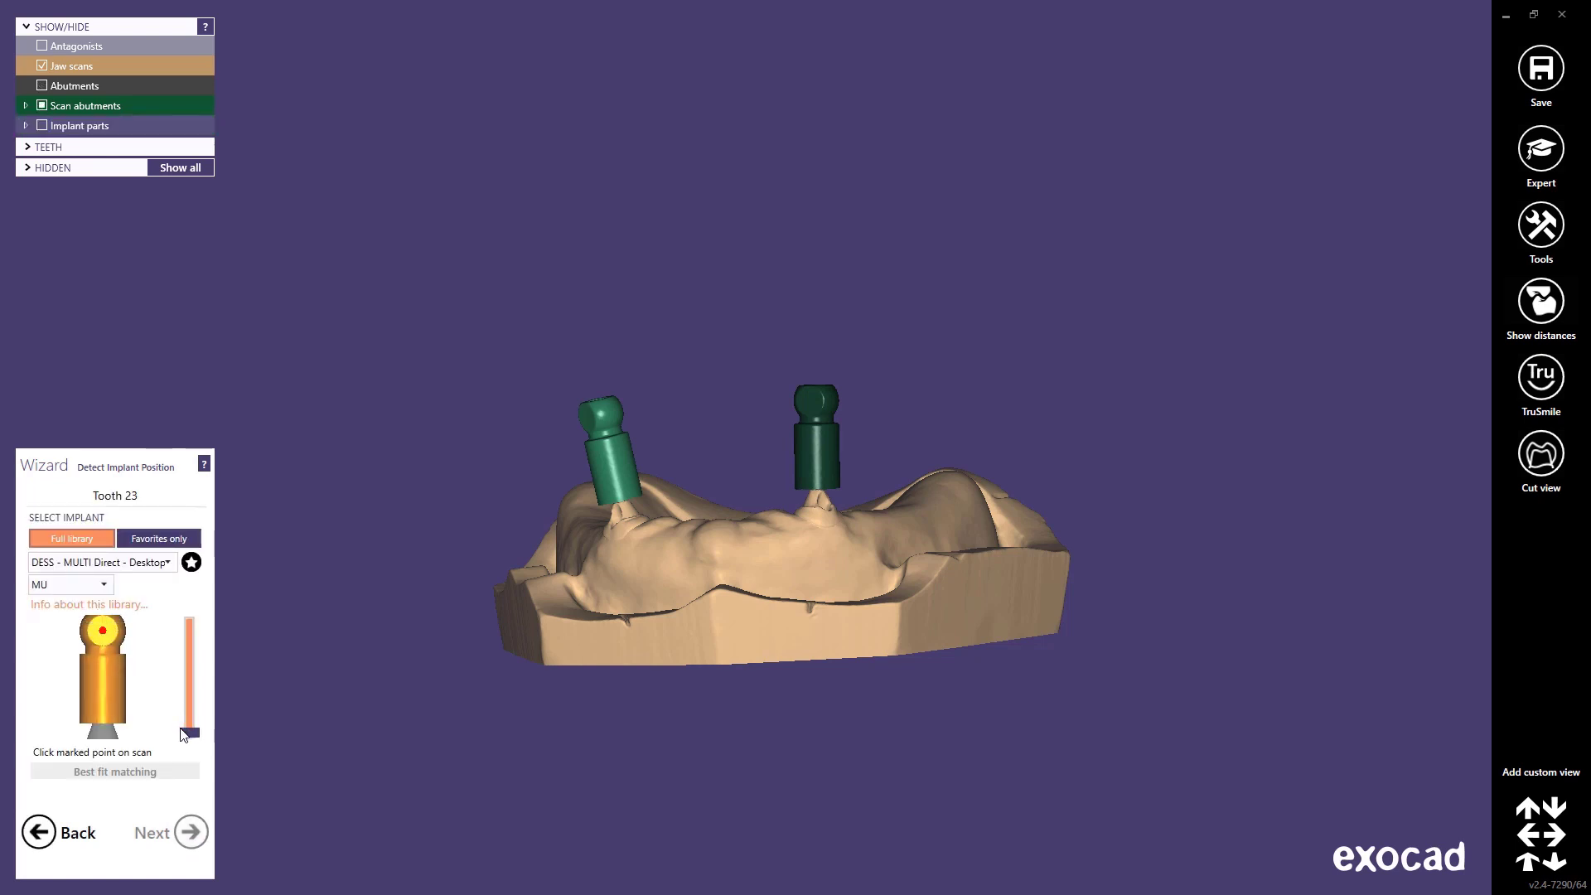
# - Crop the lower end of the reference abutment, mark its point on tooth 23's scan abutment and accept the best fit matching
pyautogui.moveTo(117, 659); pyautogui.dragTo(114, 685, button='right')
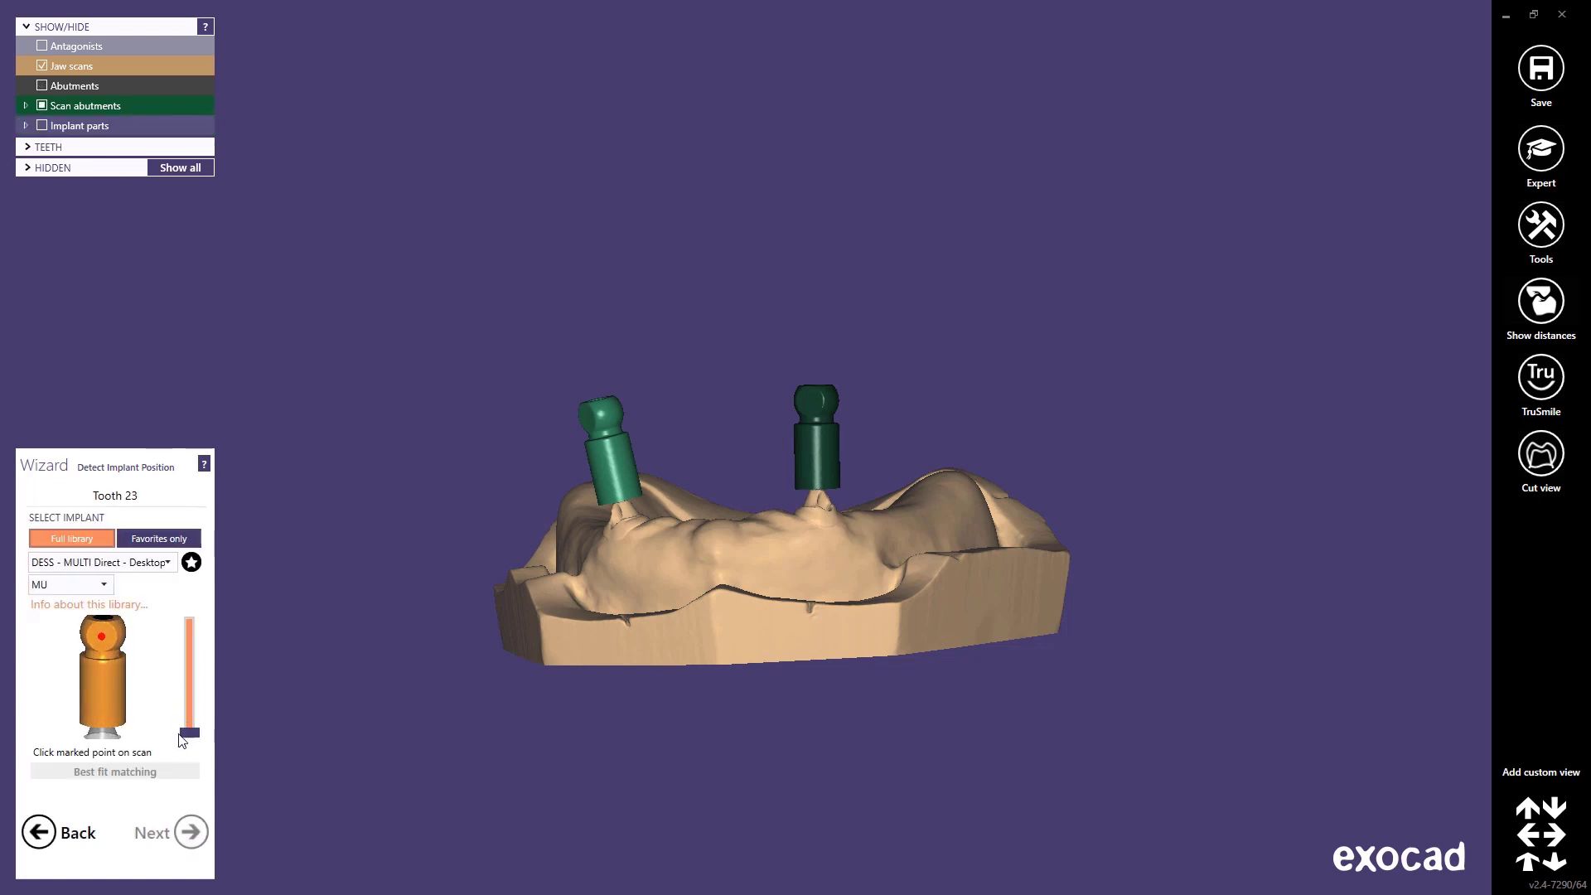
pyautogui.moveTo(191, 735); pyautogui.dragTo(189, 706)
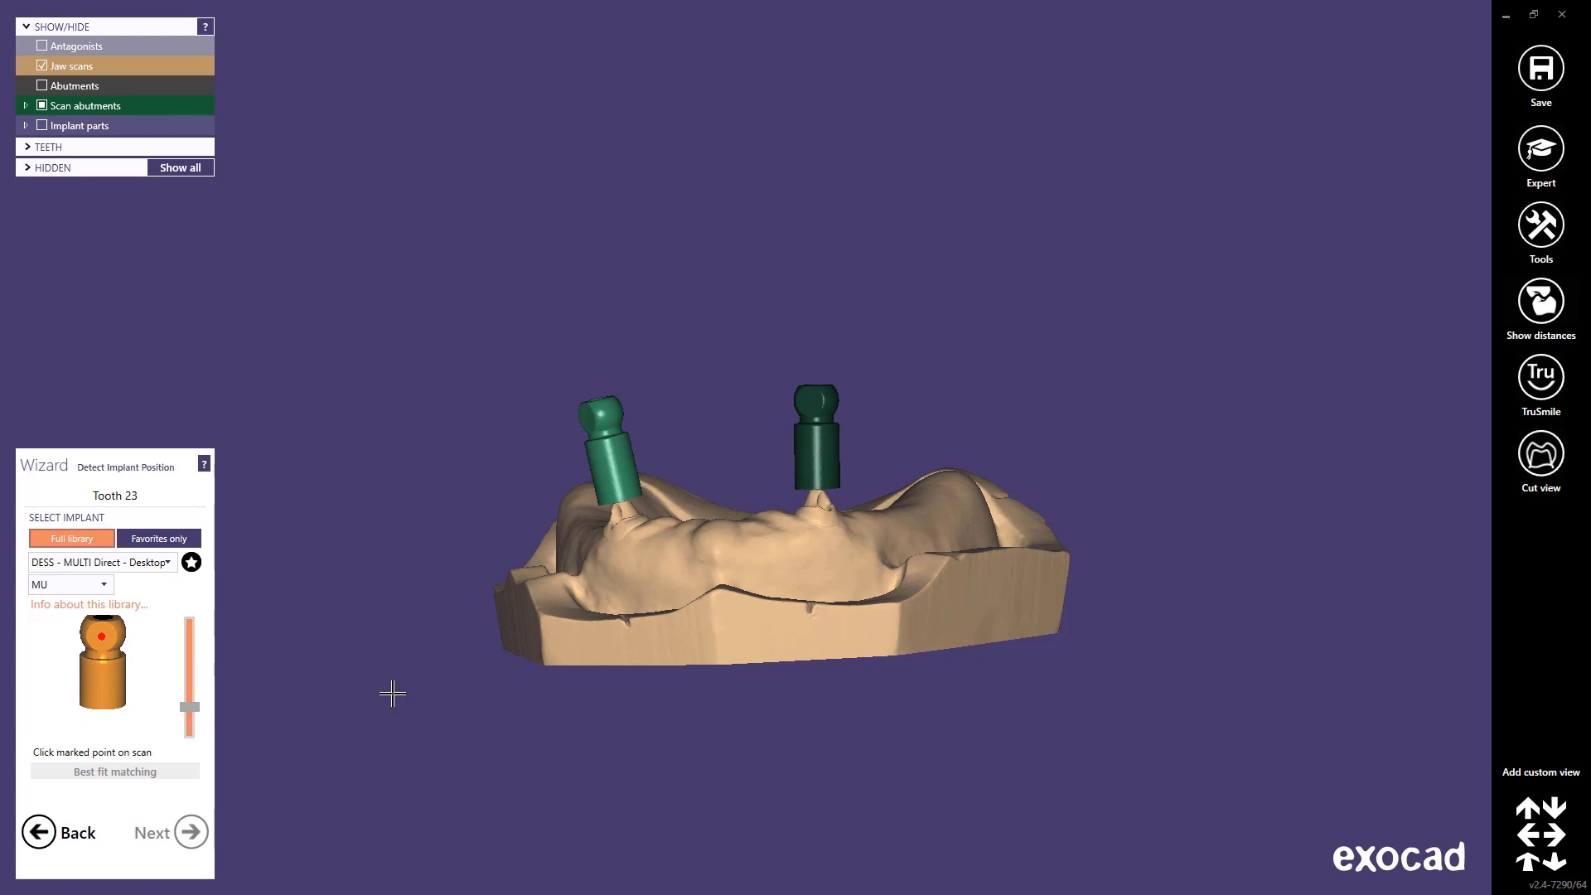
pyautogui.moveTo(390, 693); pyautogui.dragTo(492, 680, button='right')
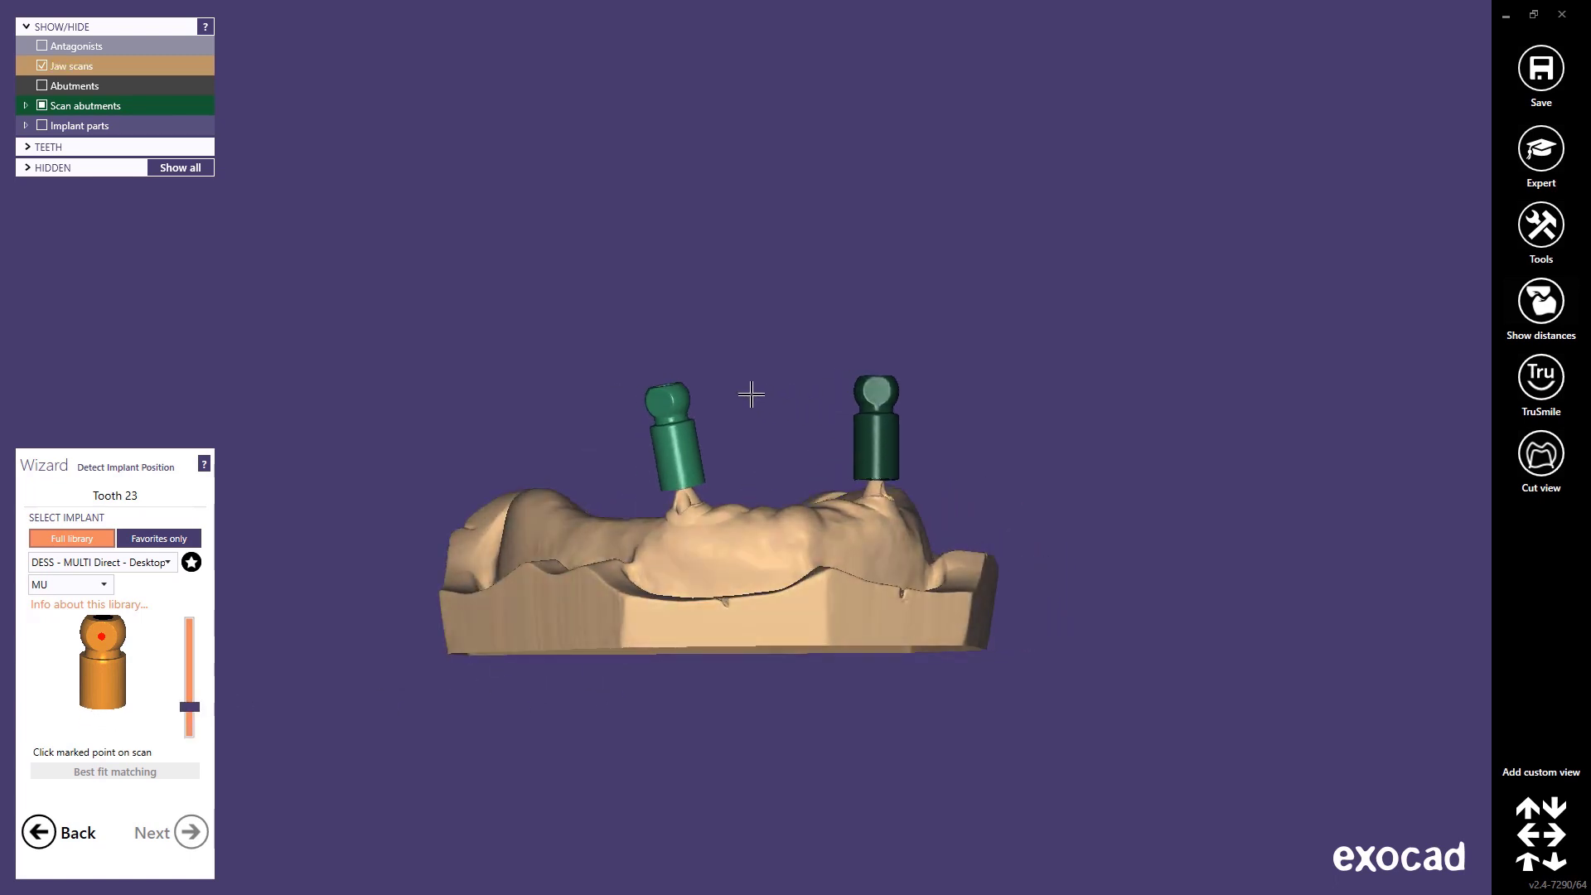
pyautogui.click(657, 403)
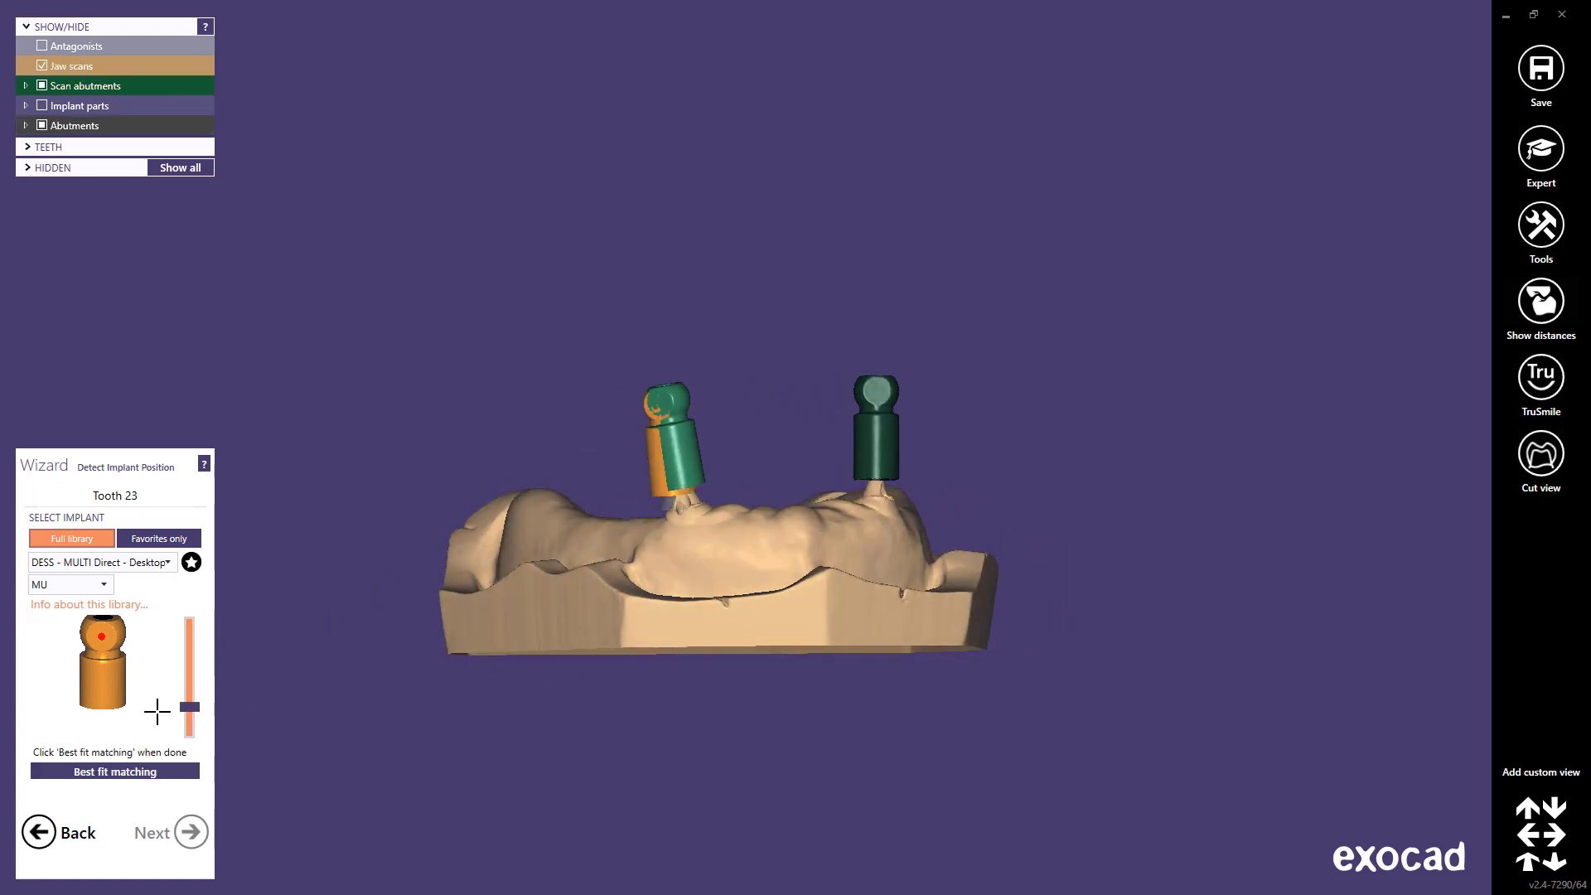
pyautogui.click(106, 771)
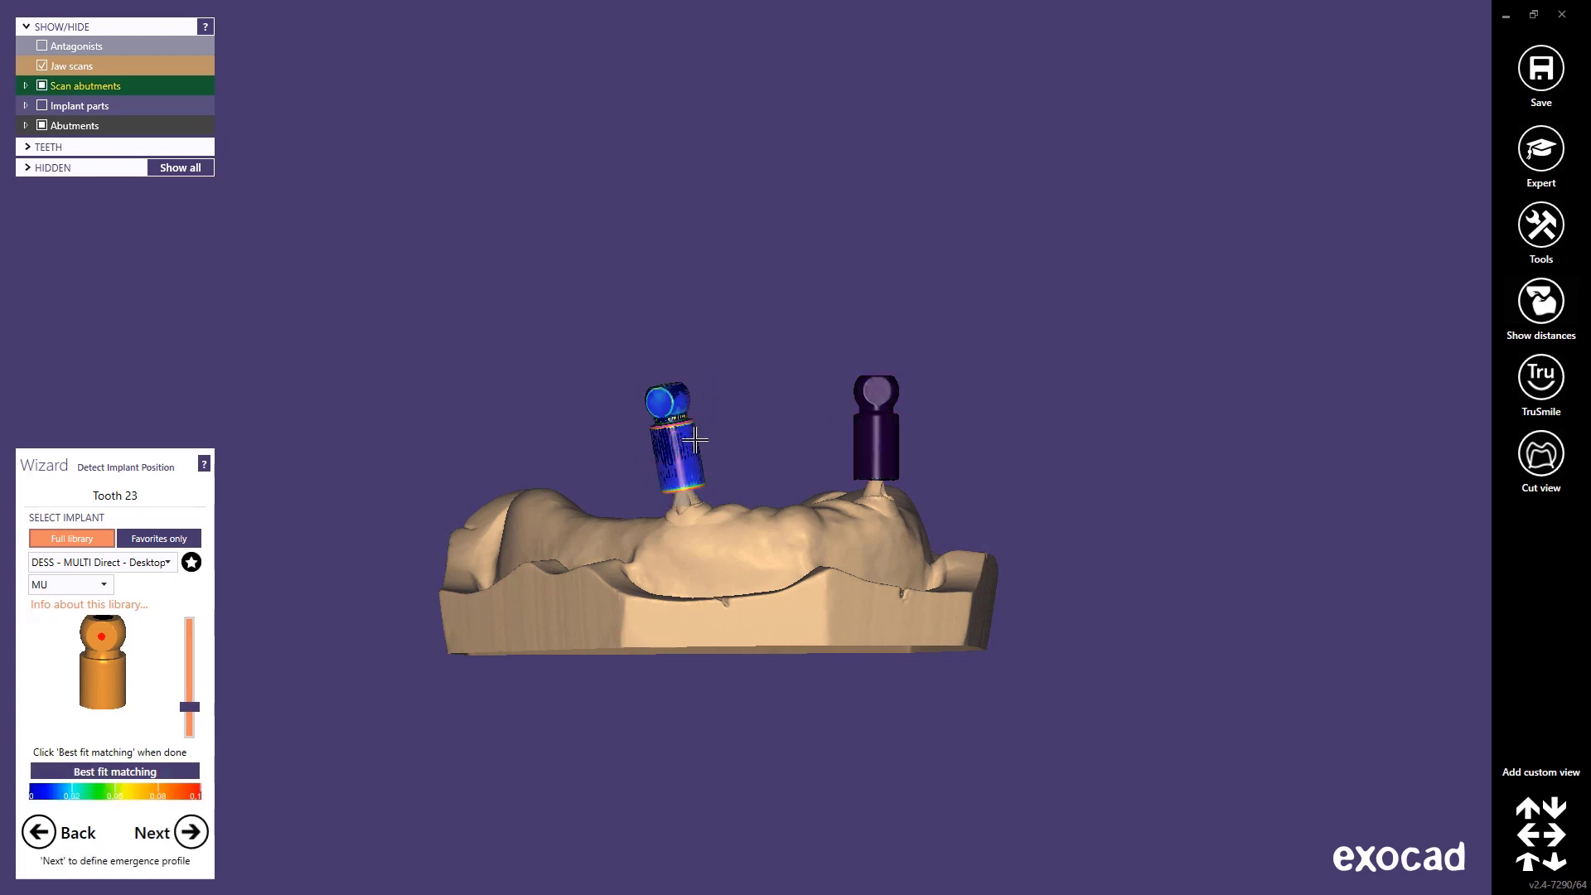
pyautogui.moveTo(690, 447); pyautogui.dragTo(696, 445, button='right')
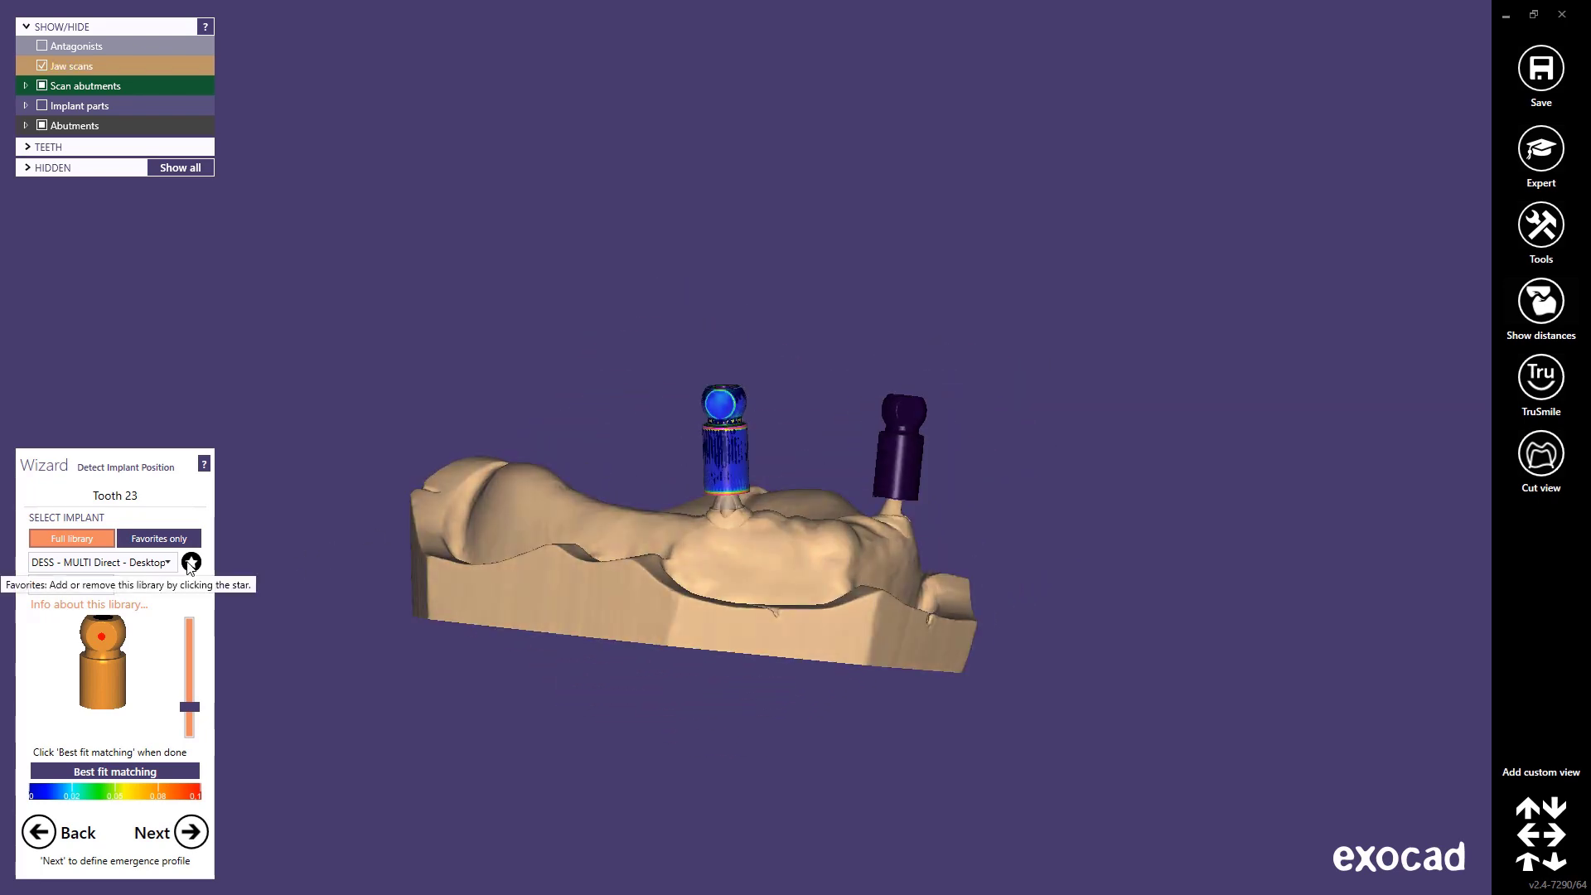
pyautogui.click(189, 832)
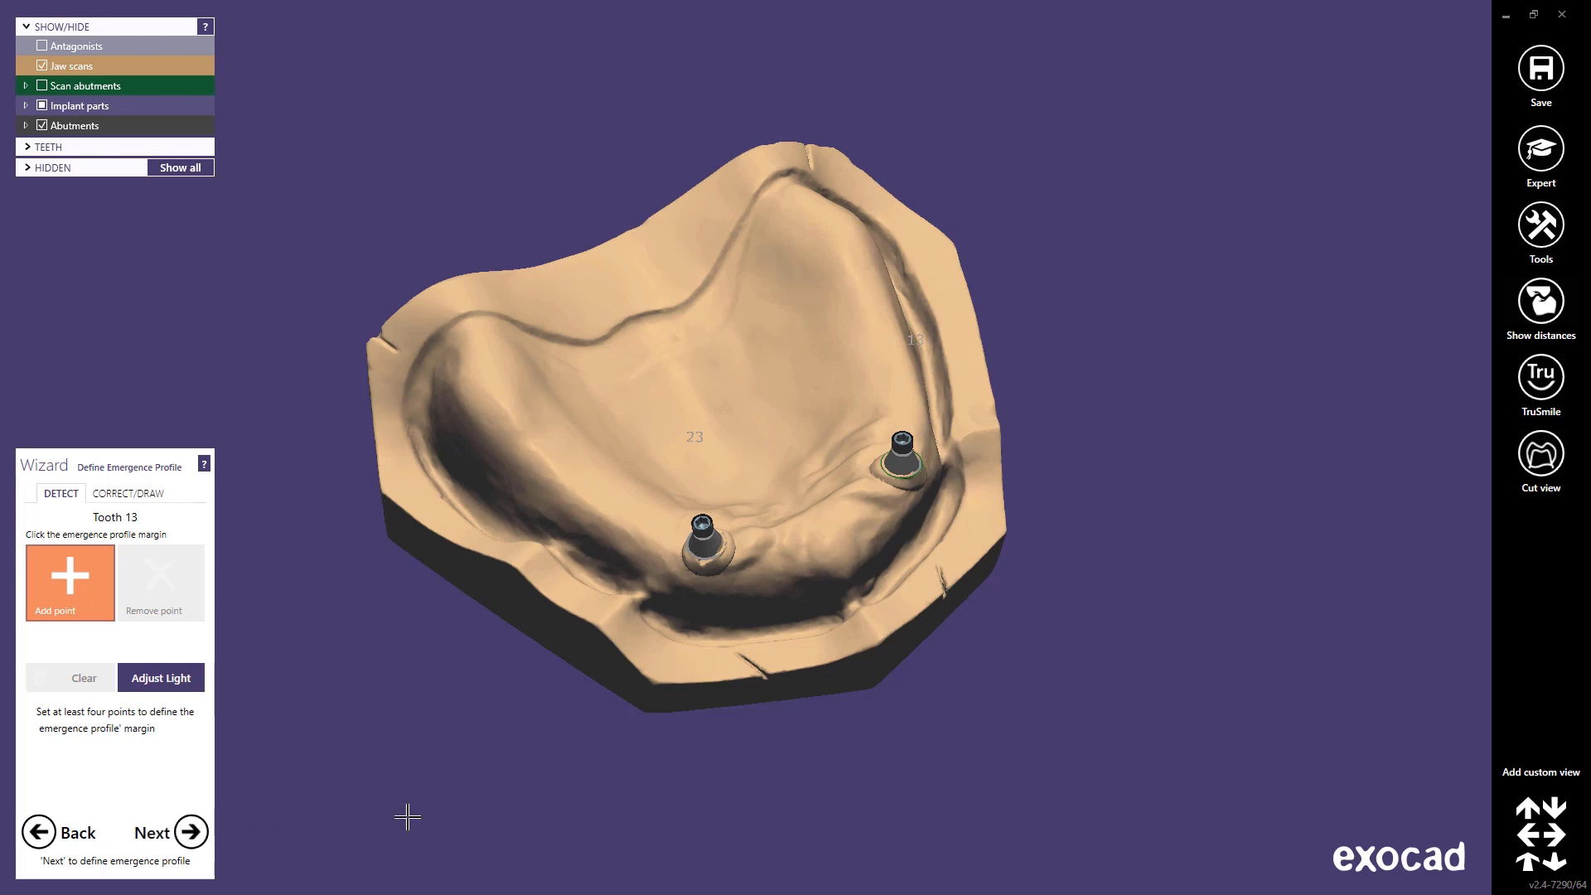
# - Skip defining emergence profile margins for teeth 13 and 23 and proceed to tooth placement
pyautogui.moveTo(470, 736); pyautogui.dragTo(468, 747, button='right')
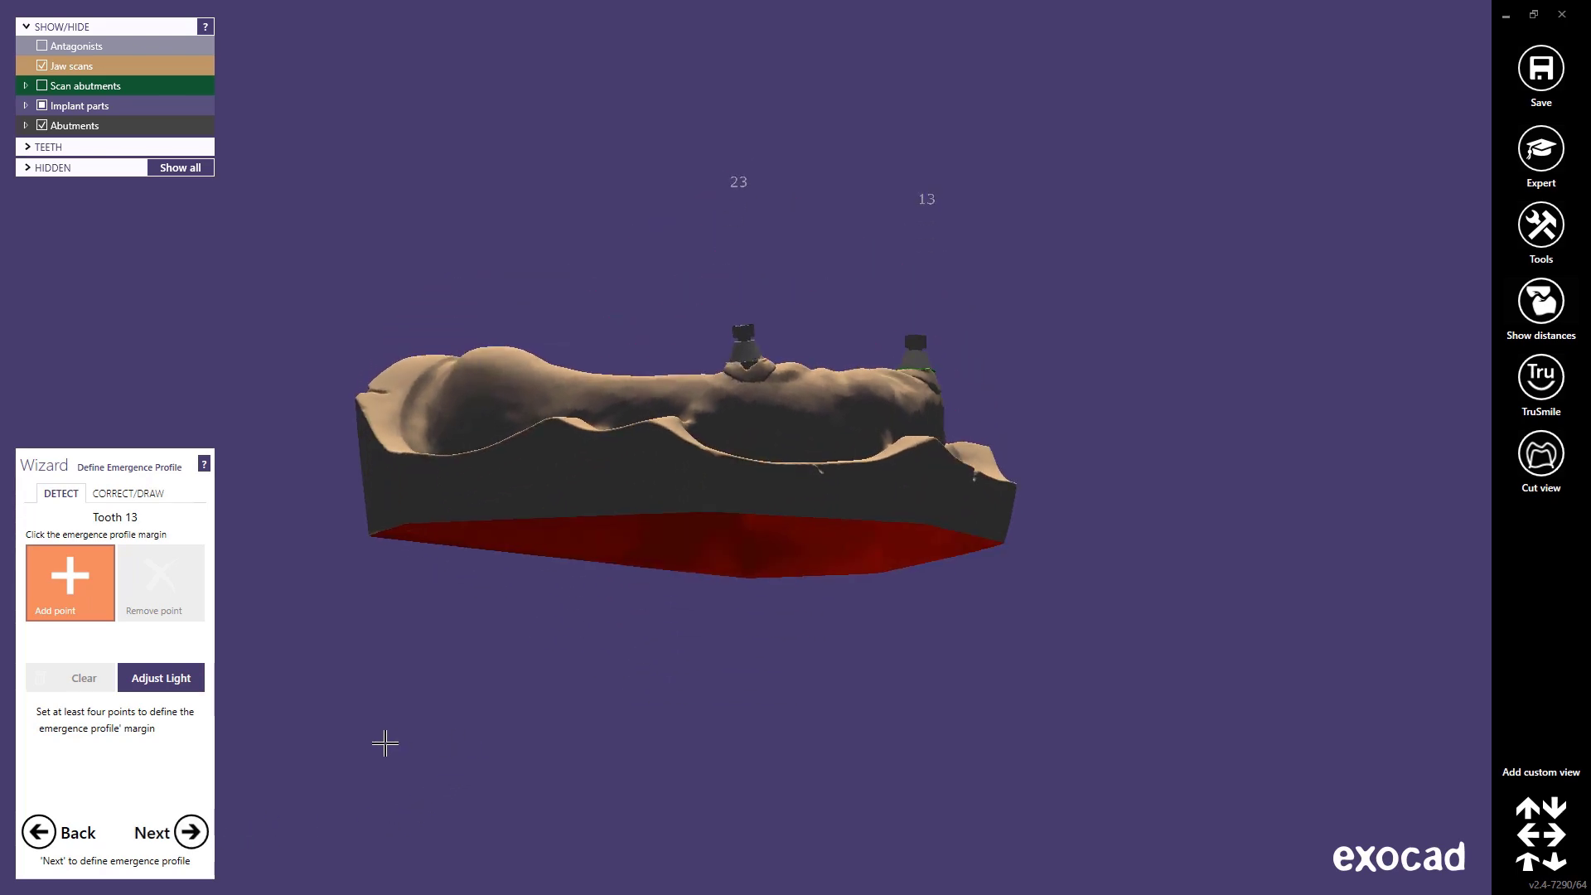
pyautogui.click(189, 837)
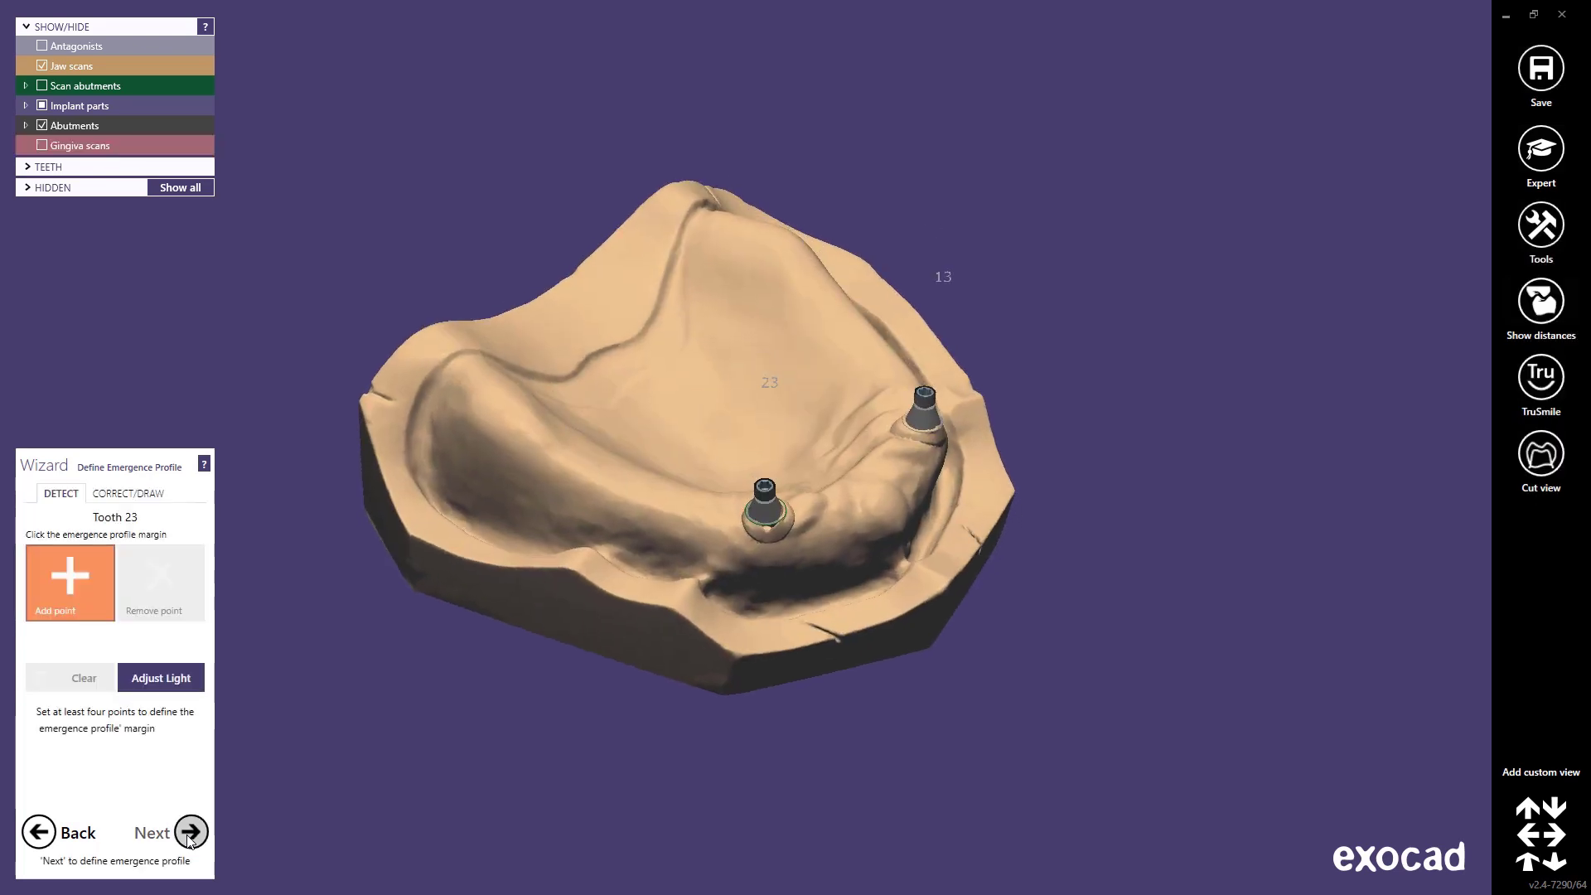
pyautogui.click(189, 835)
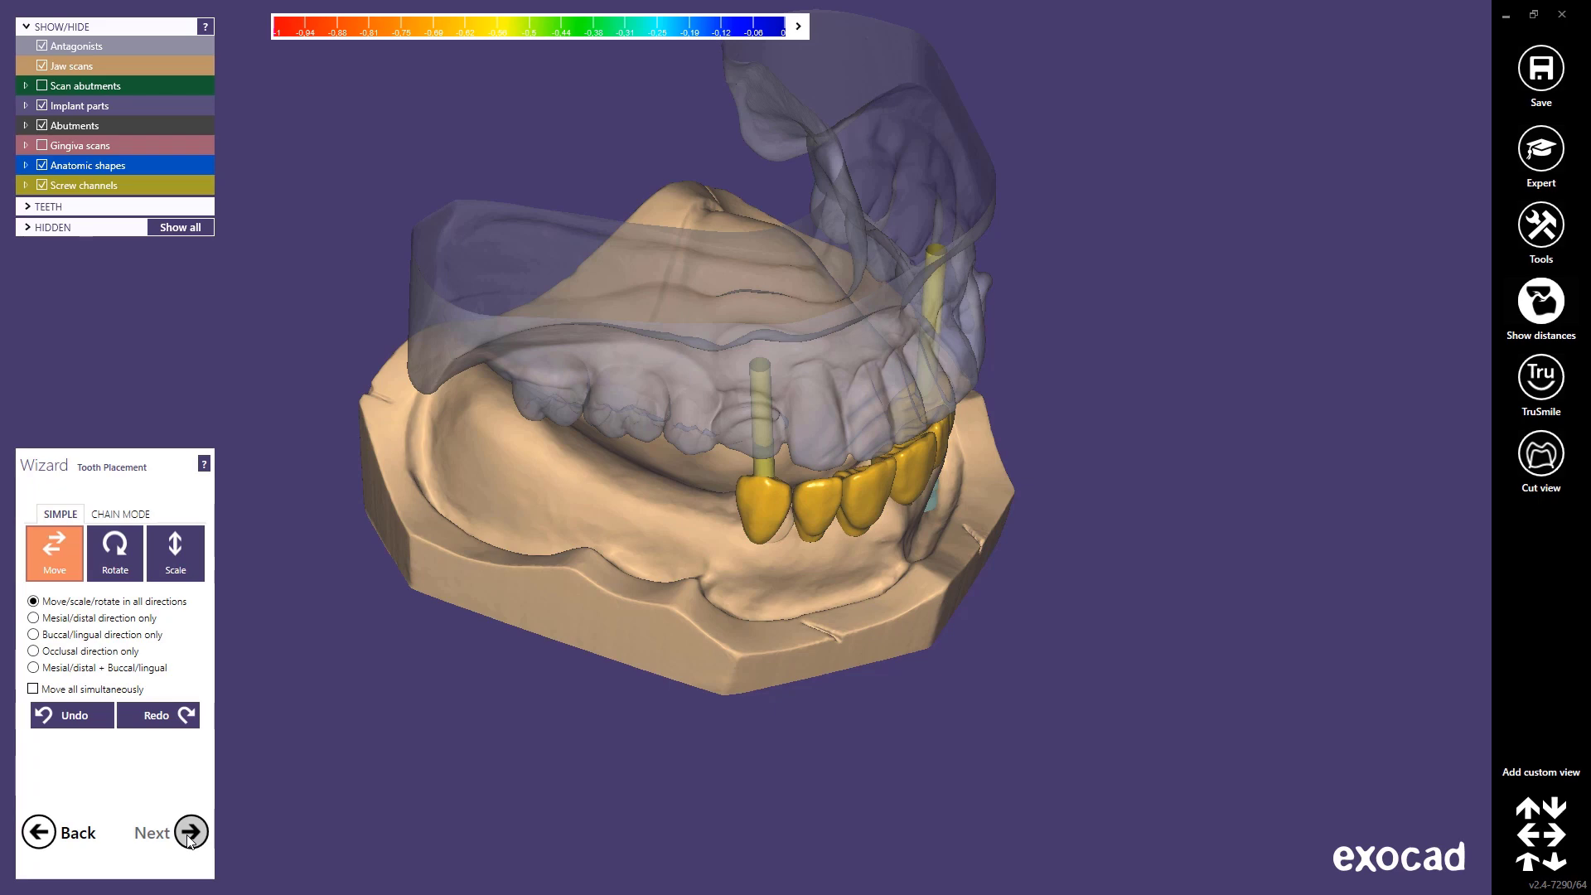
# - Move the whole row of upper front teeth slightly down toward the antagonist in chain mode
pyautogui.click(116, 567)
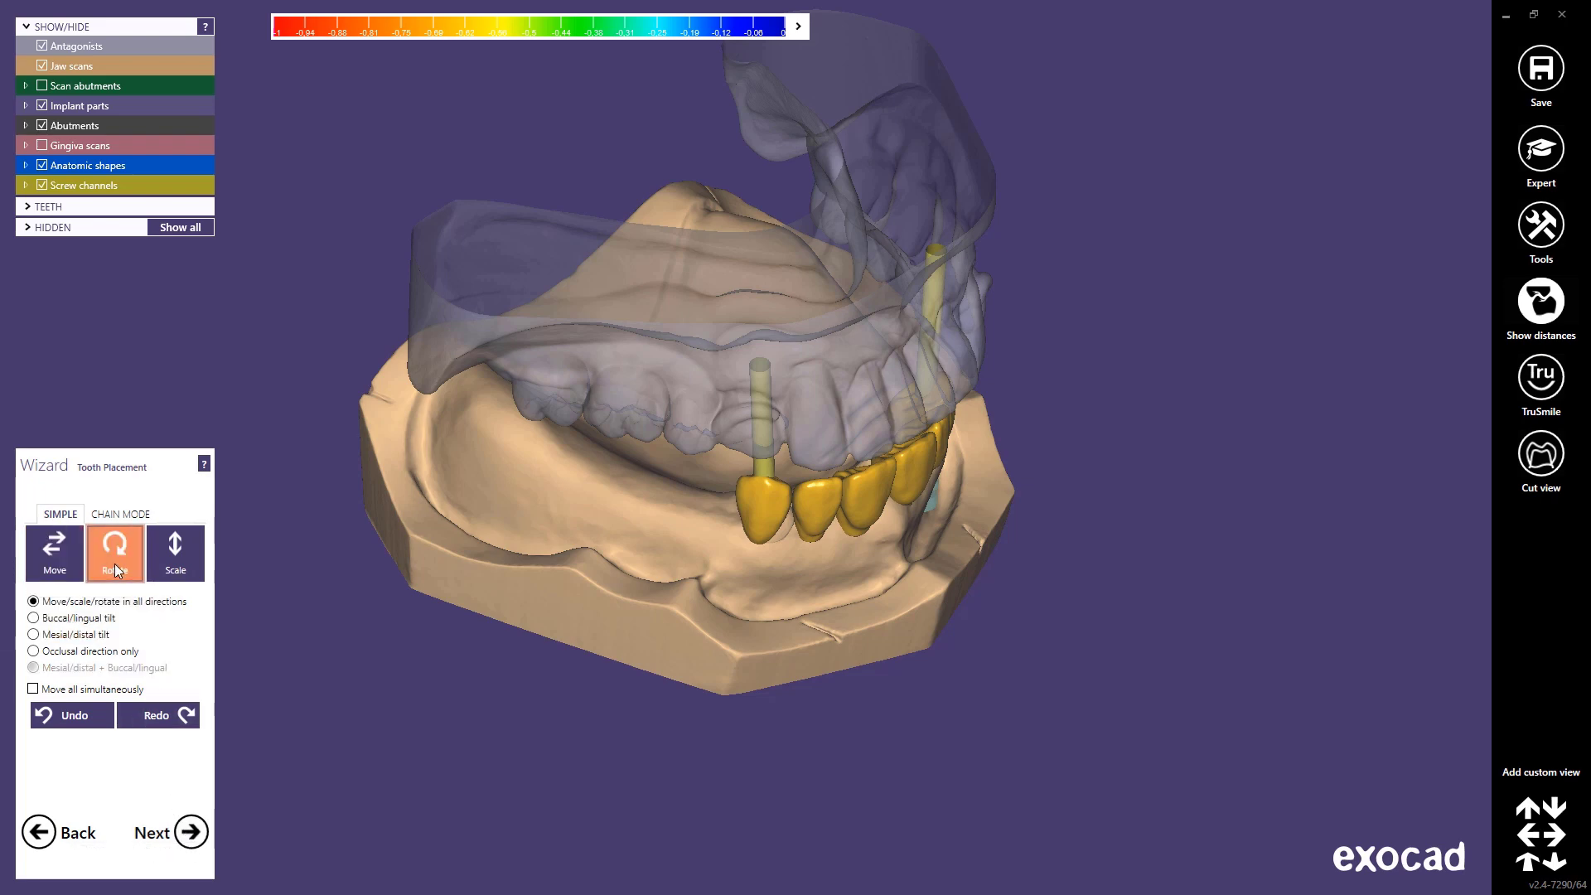
pyautogui.click(166, 560)
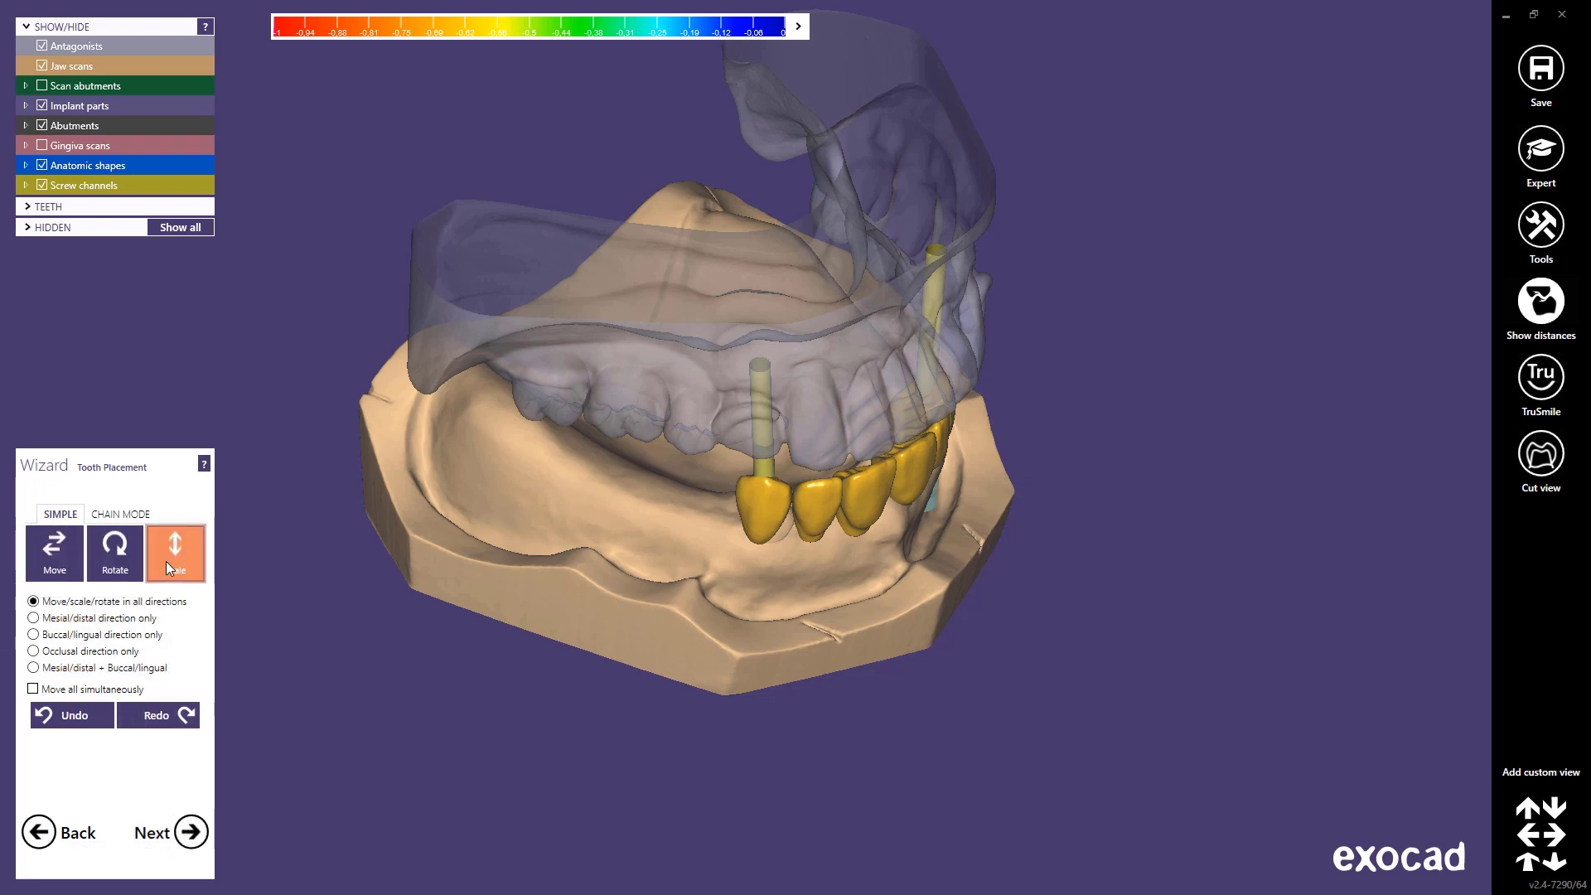
pyautogui.click(131, 513)
pyautogui.moveTo(520, 590)
pyautogui.mouseDown(button='right')
pyautogui.moveTo(504, 593)
pyautogui.moveTo(521, 586)
pyautogui.mouseUp(button='right')
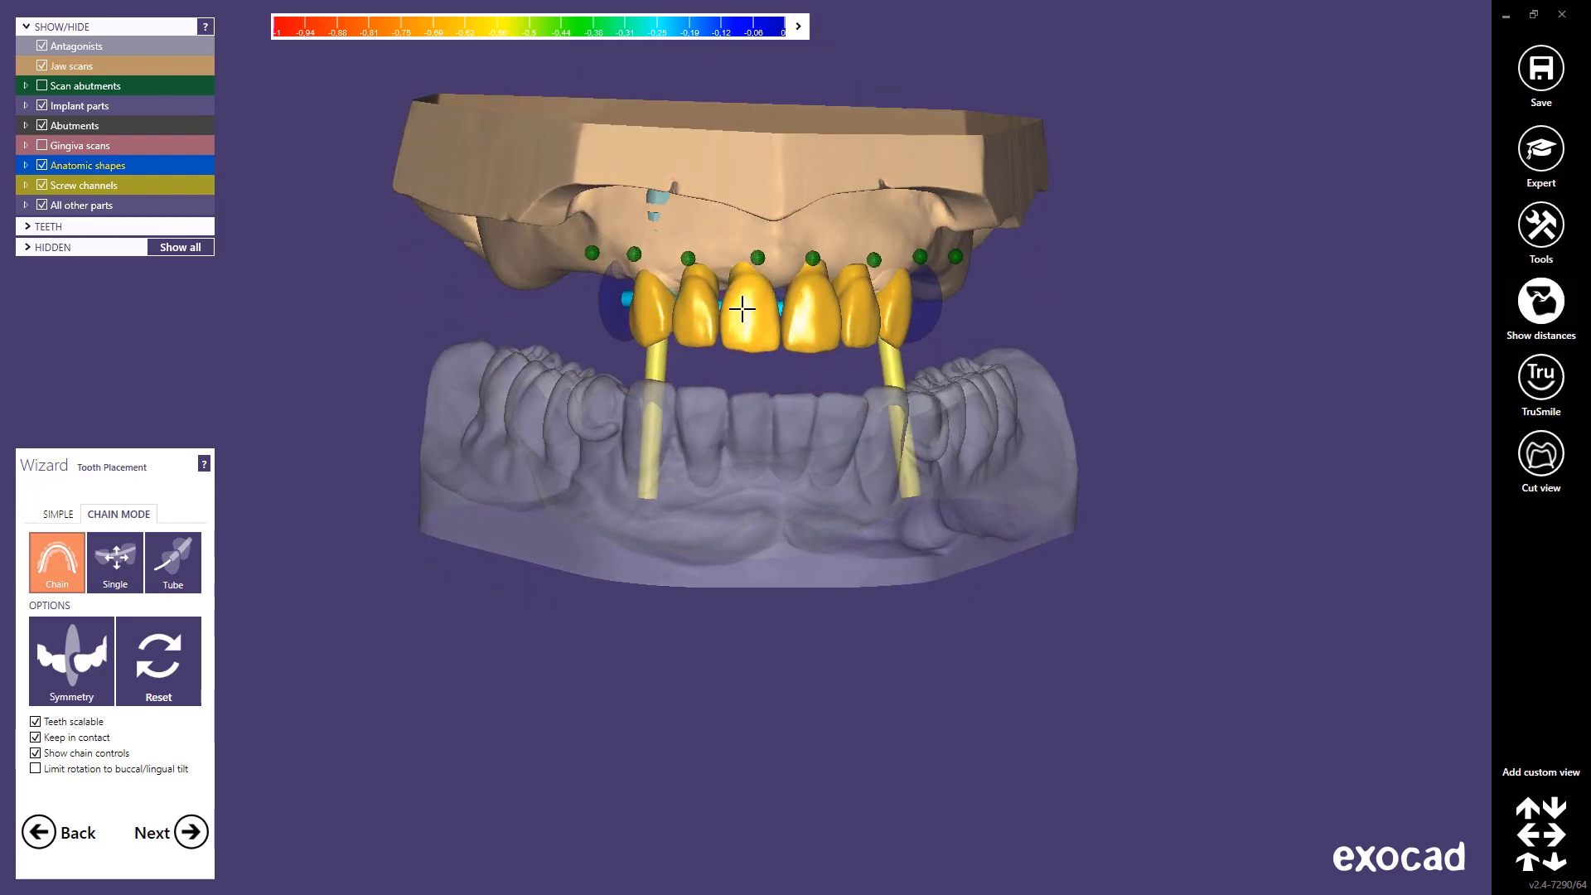
pyautogui.moveTo(742, 322); pyautogui.dragTo(741, 327)
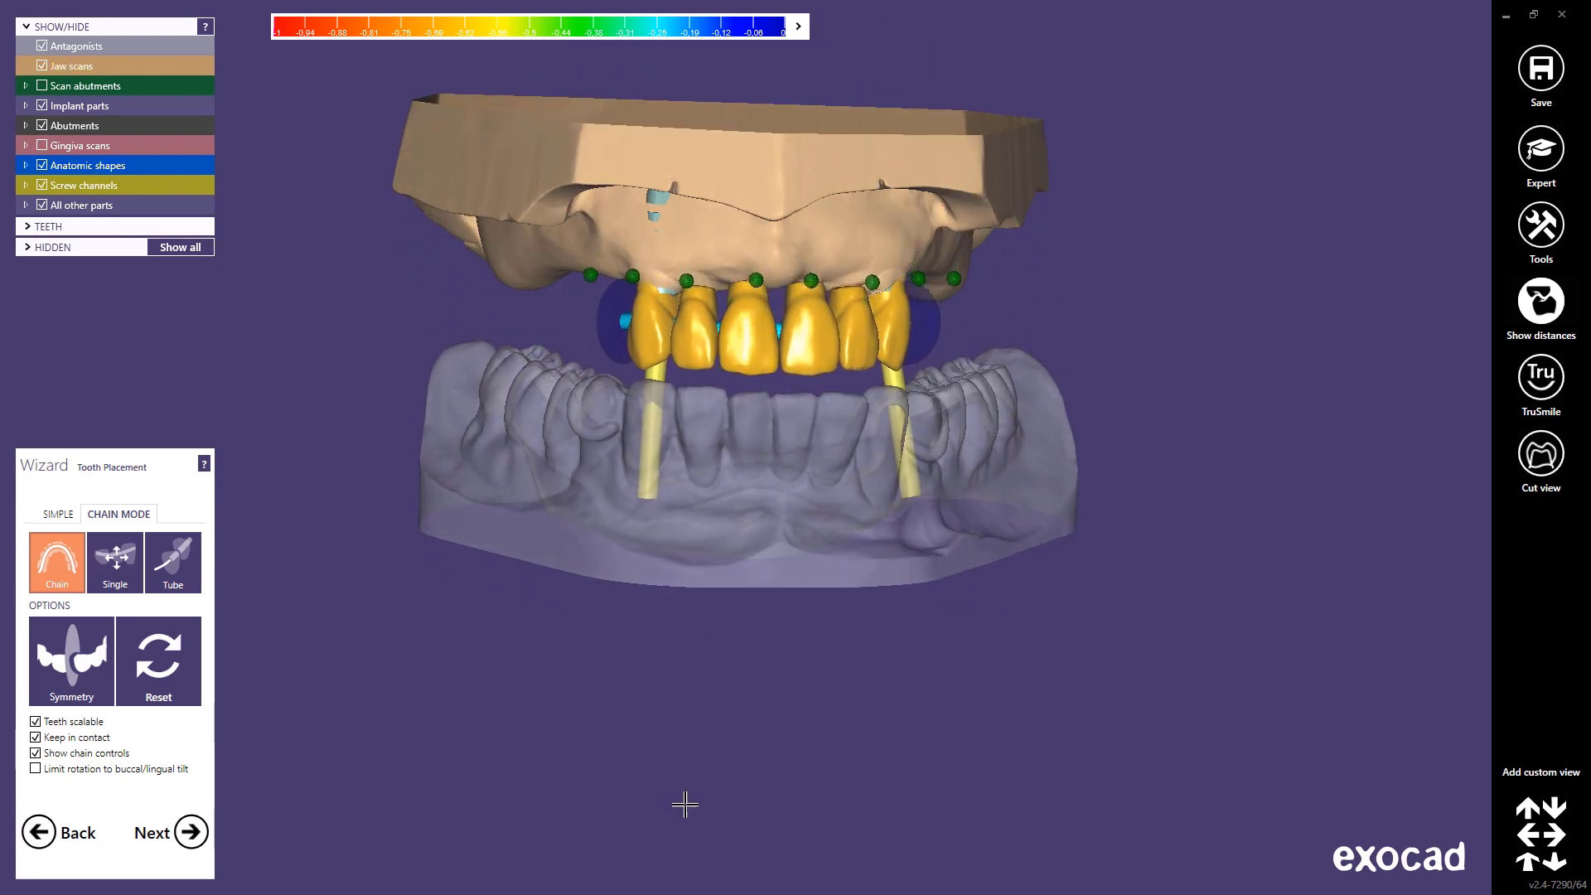
pyautogui.moveTo(685, 796); pyautogui.dragTo(685, 800, button='right')
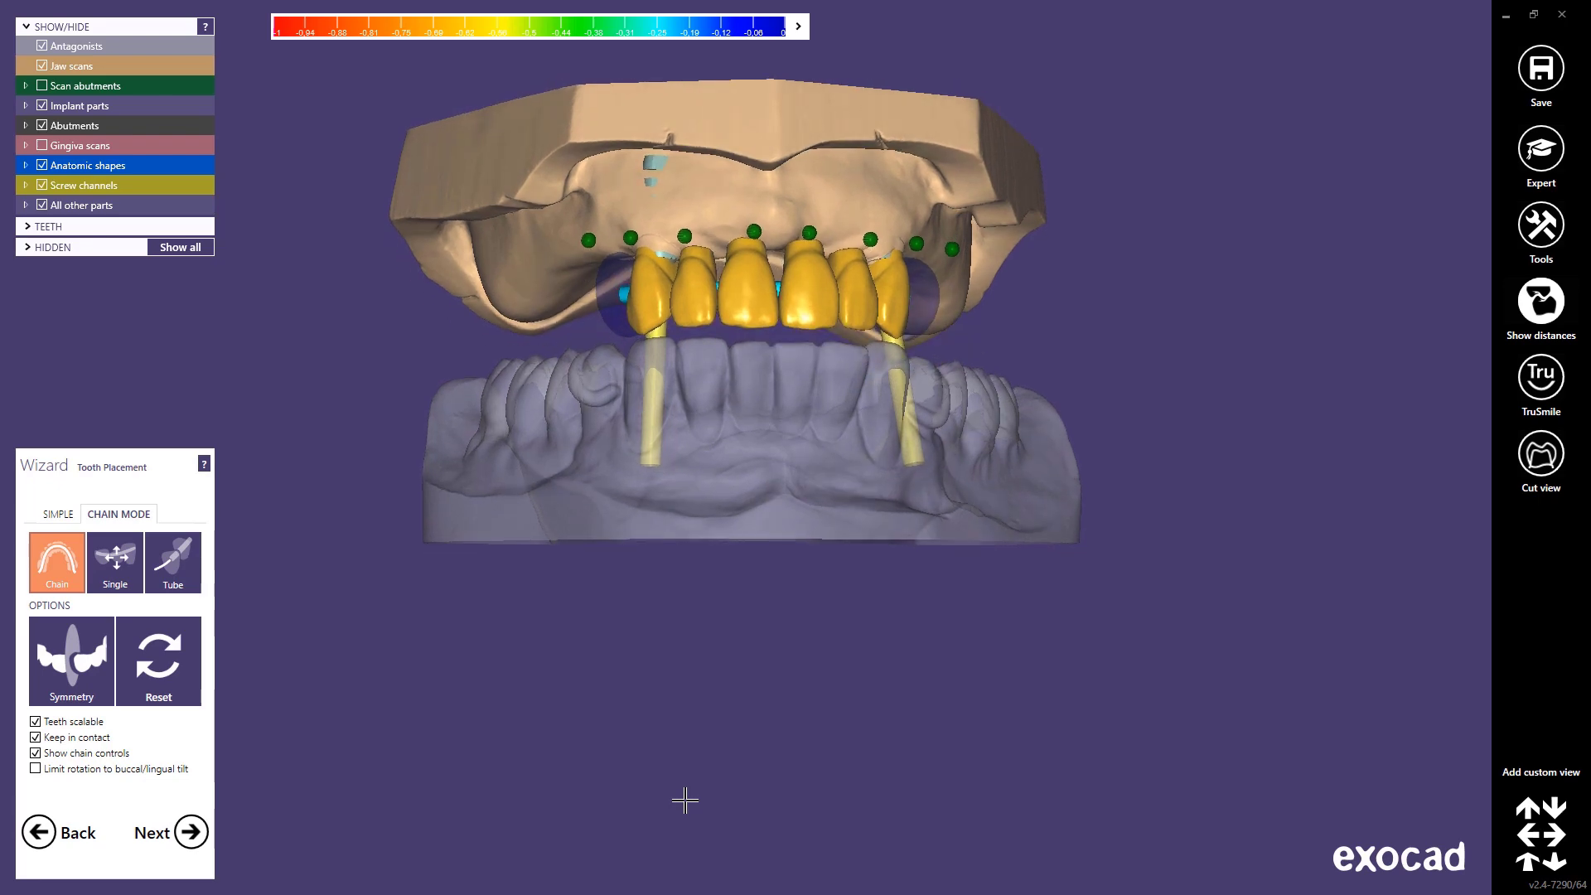
# - Accept the tooth placement and open the advanced settings for generating the abutment bottoms
pyautogui.click(190, 835)
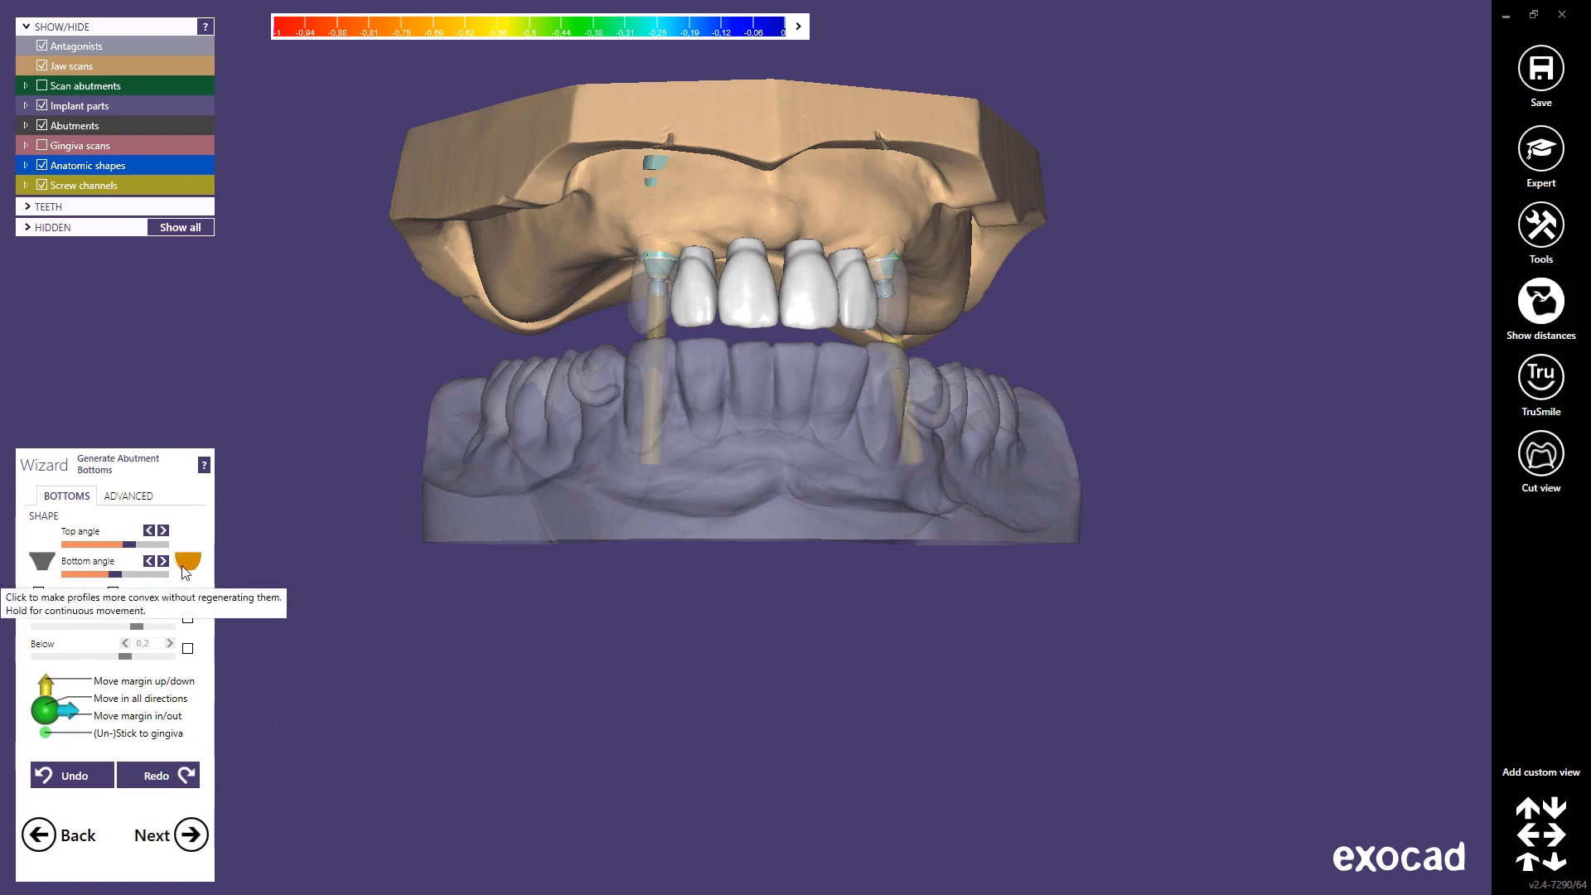
pyautogui.click(128, 496)
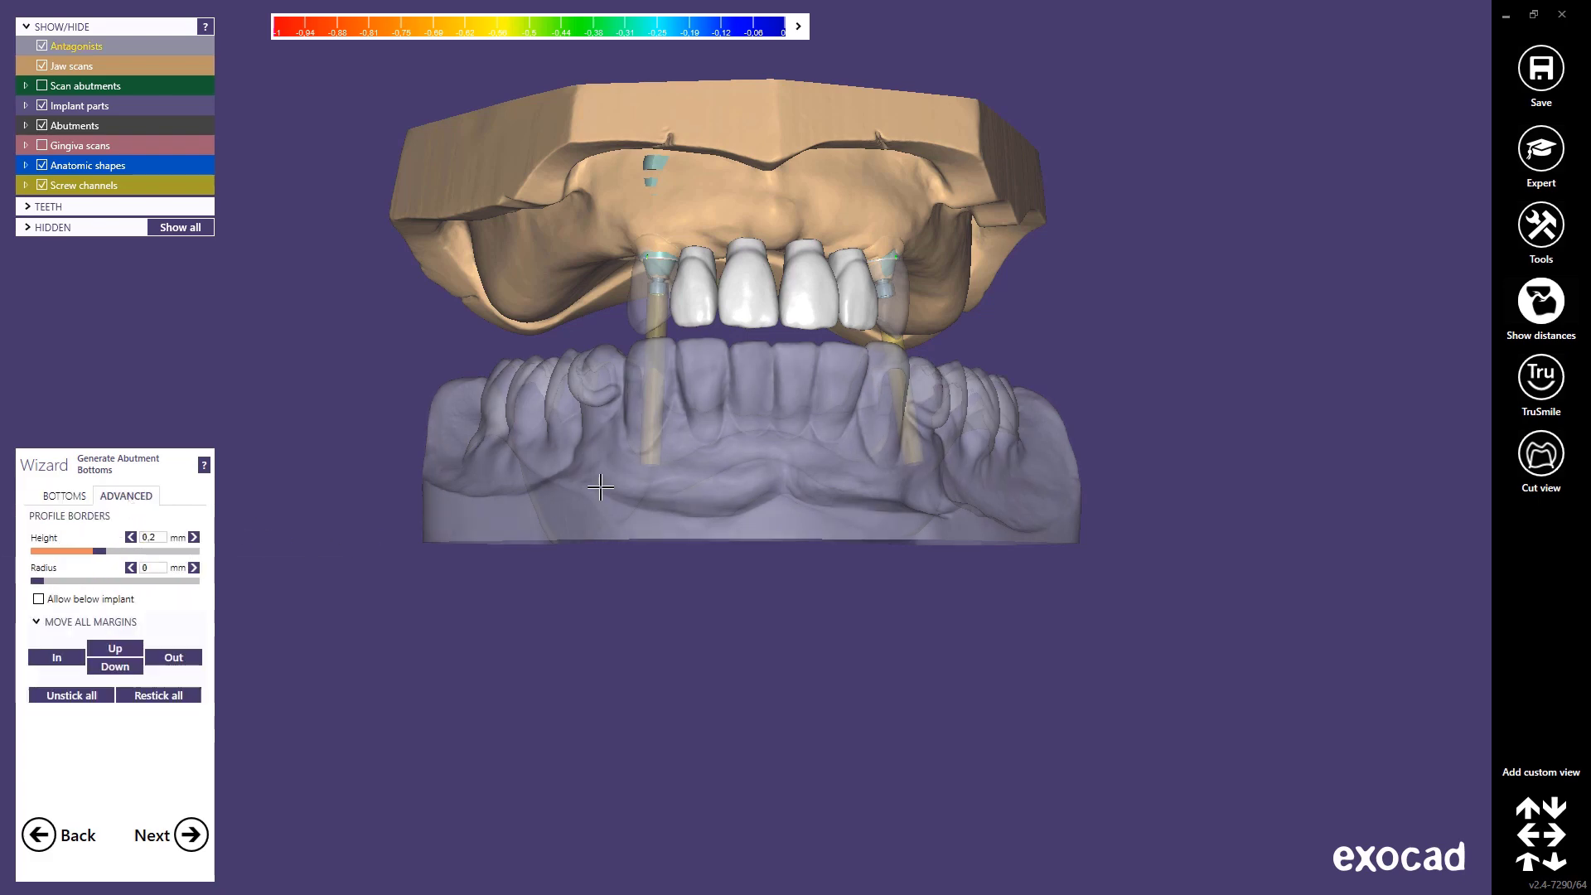
# - Inspect the emergence profile at tooth 23, accept the abutment bottoms with the current border settings and proceed to bar design
pyautogui.moveTo(604, 480); pyautogui.dragTo(750, 190, button='right')
pyautogui.scroll(10, 774, 295)
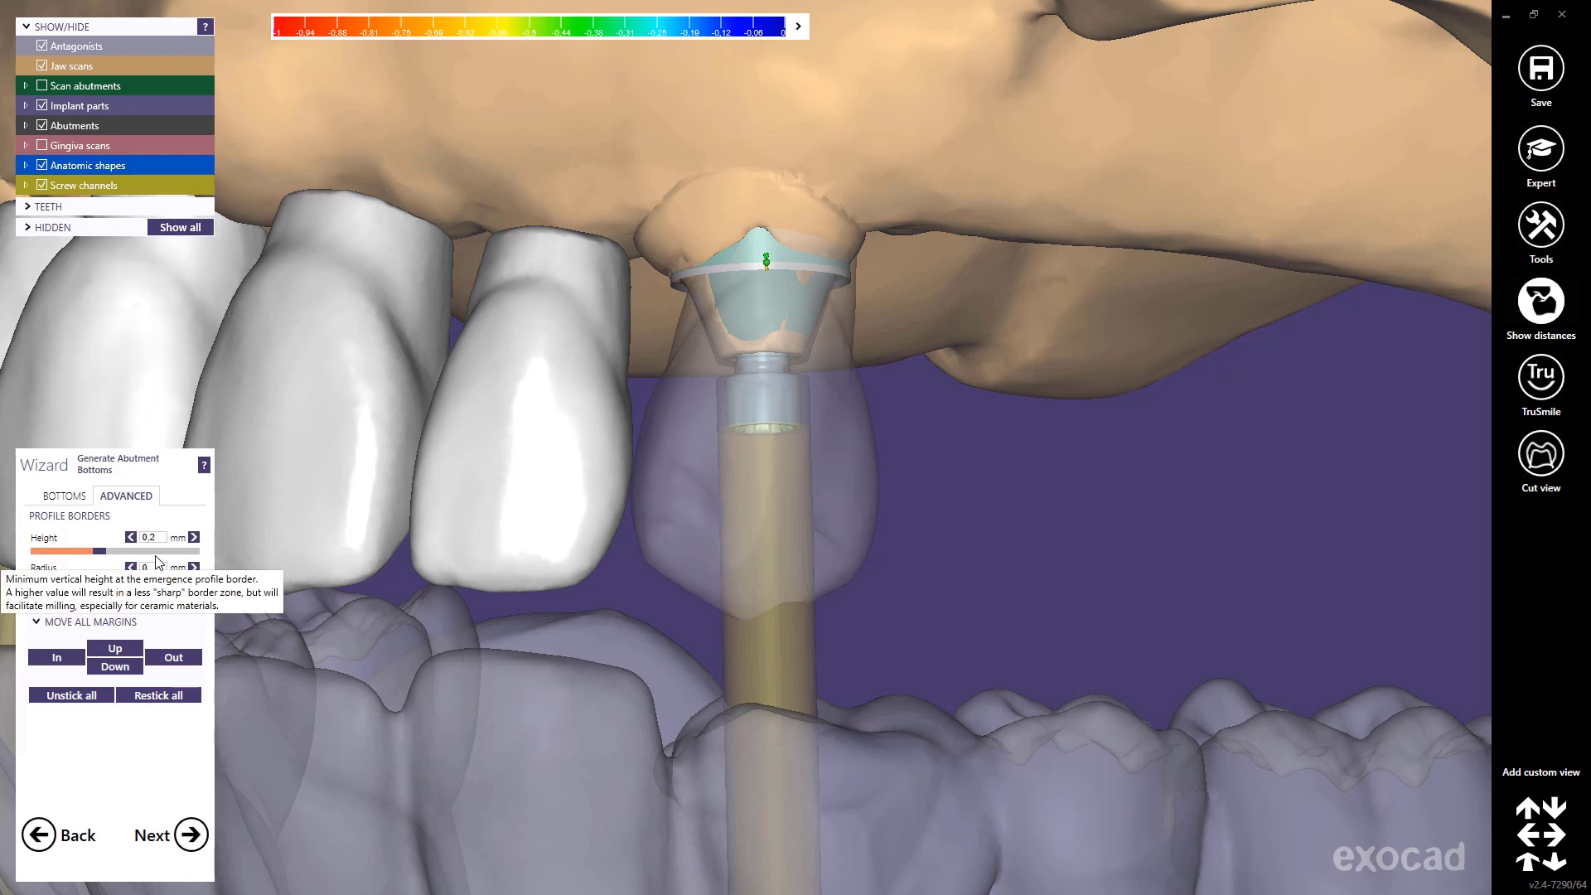
pyautogui.click(191, 838)
pyautogui.click(190, 836)
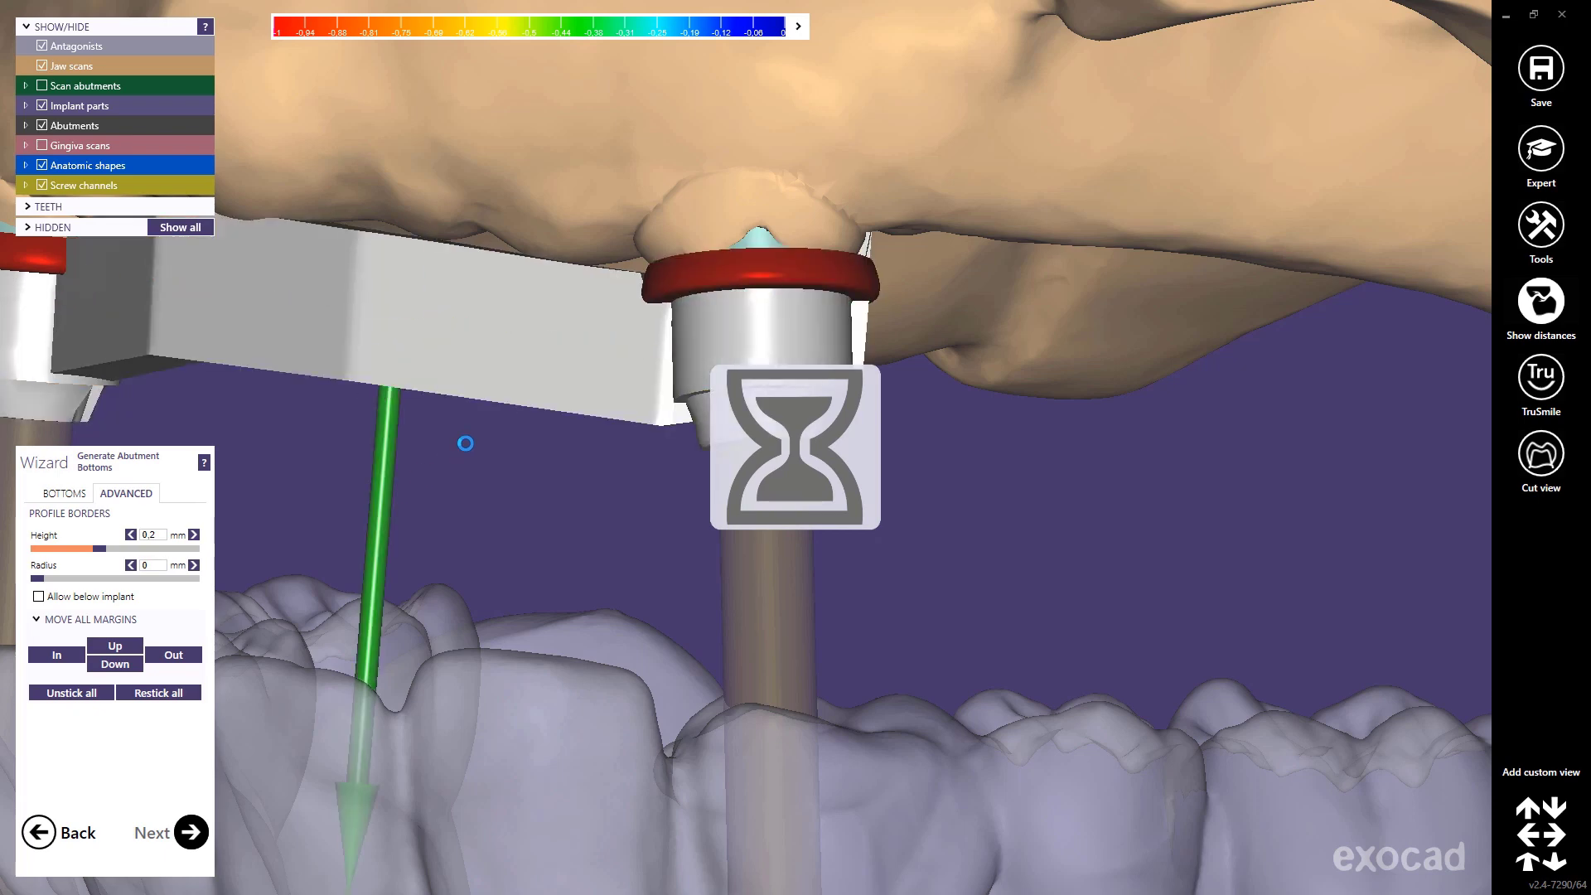
pyautogui.scroll(-2, 465, 445)
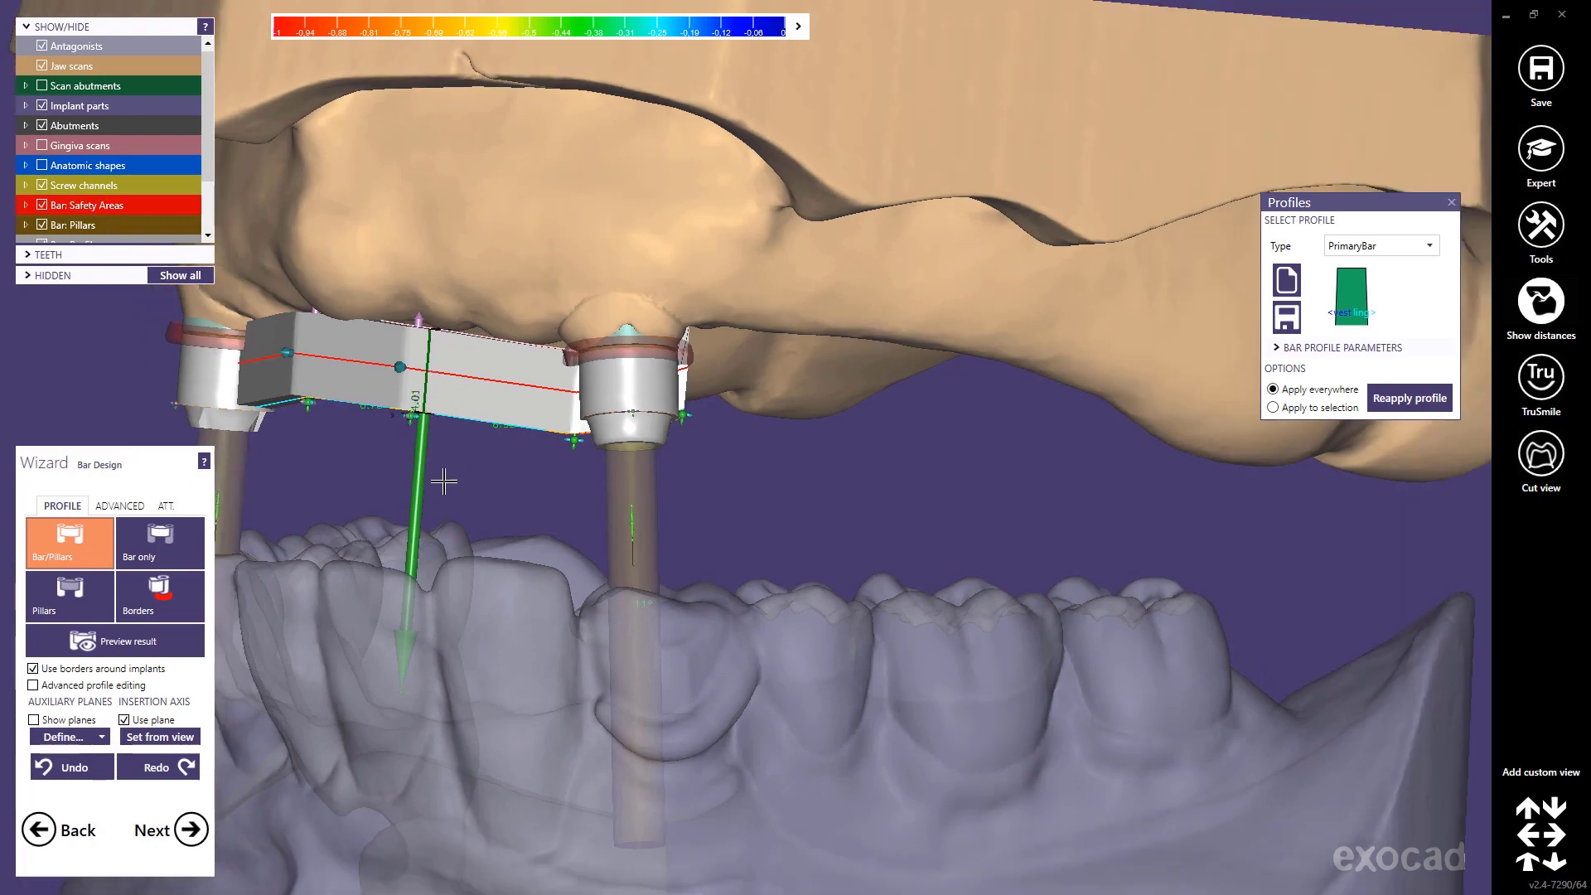
pyautogui.moveTo(592, 489); pyautogui.dragTo(537, 470, button='right')
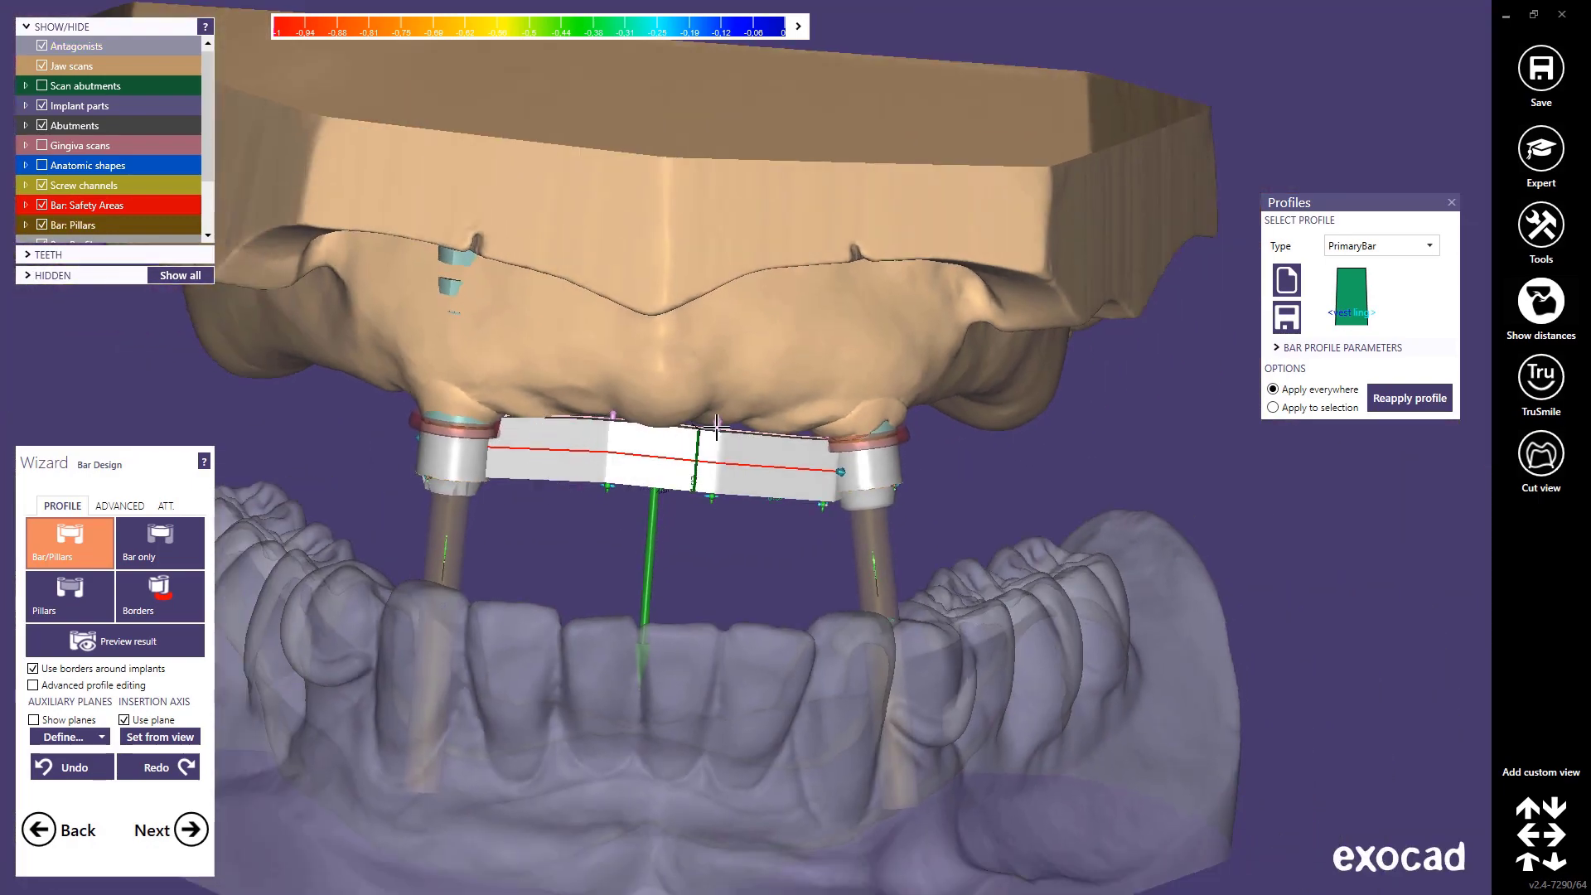
# - Keep the PrimaryBar profile and set its lingual and buccal angles to 0
pyautogui.click(1428, 247)
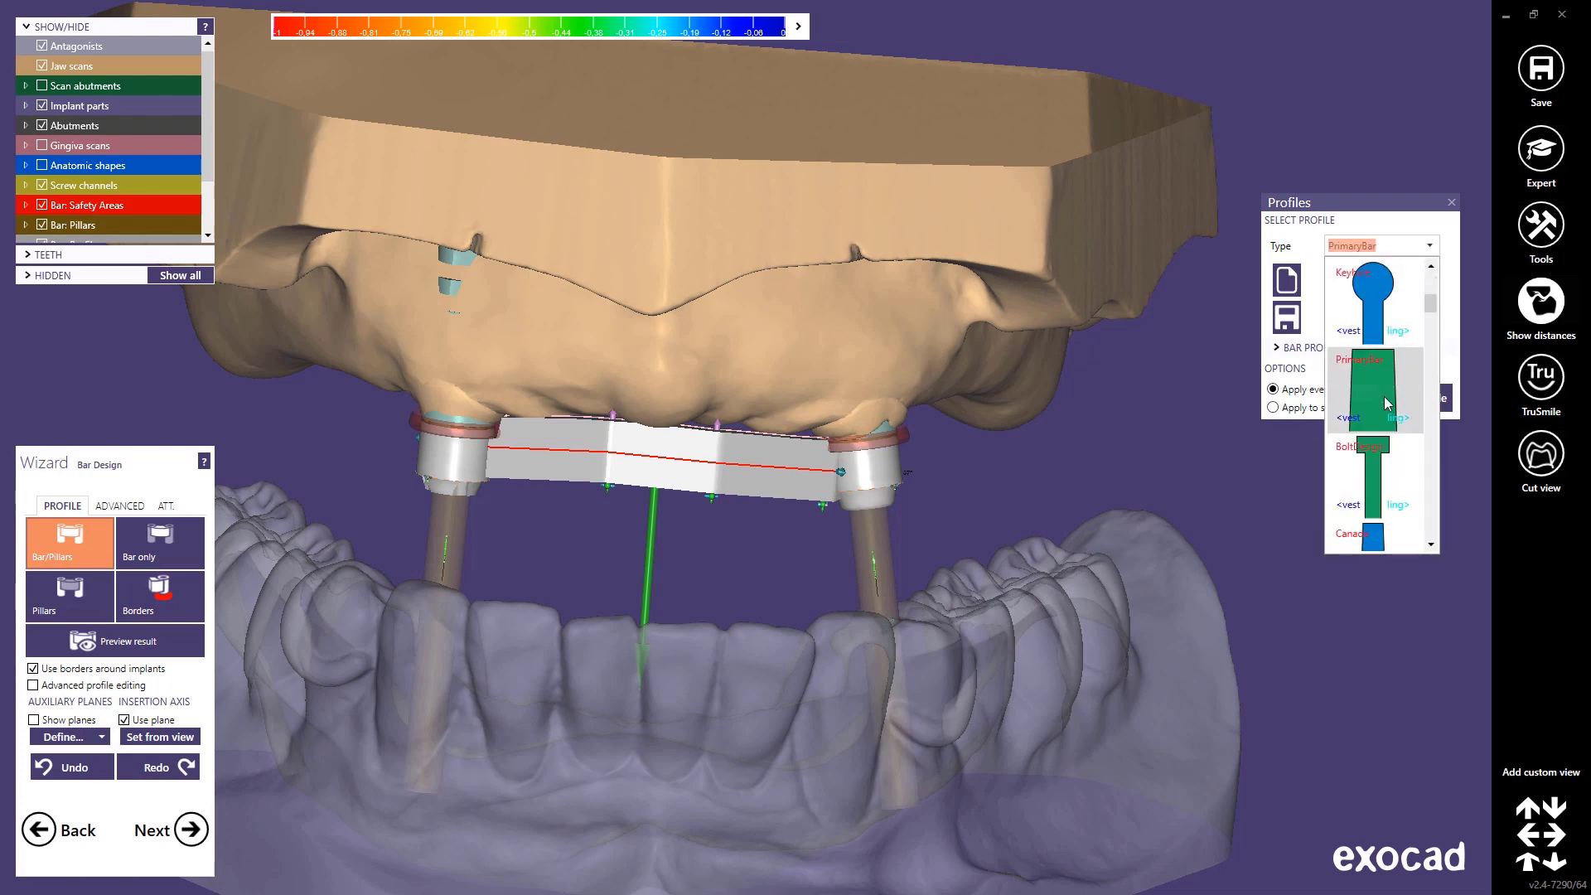
pyautogui.click(1357, 426)
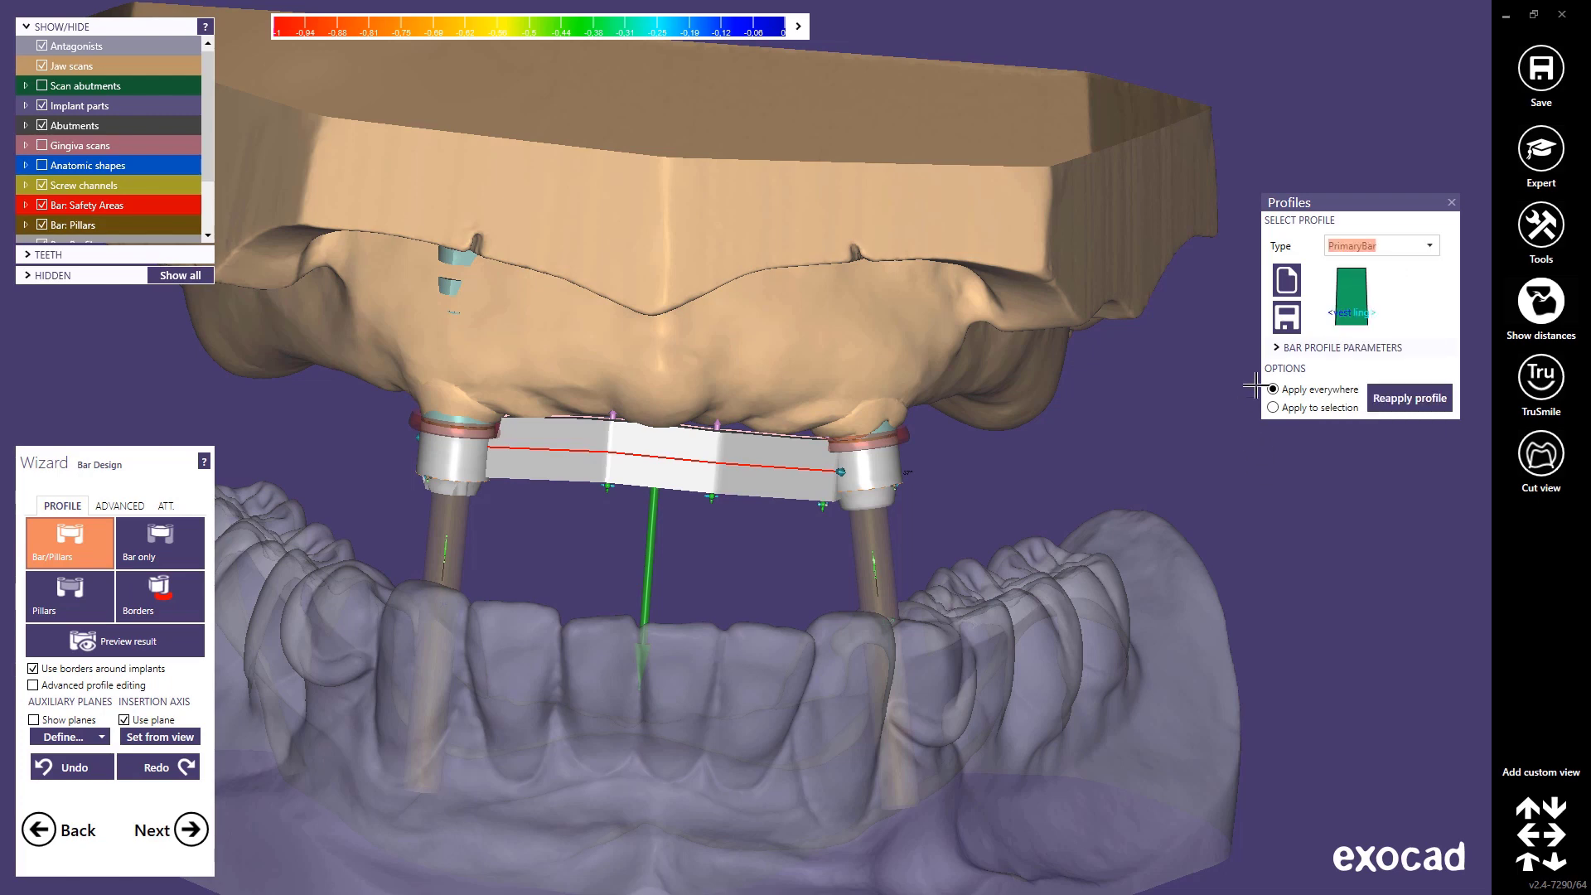
pyautogui.click(1278, 349)
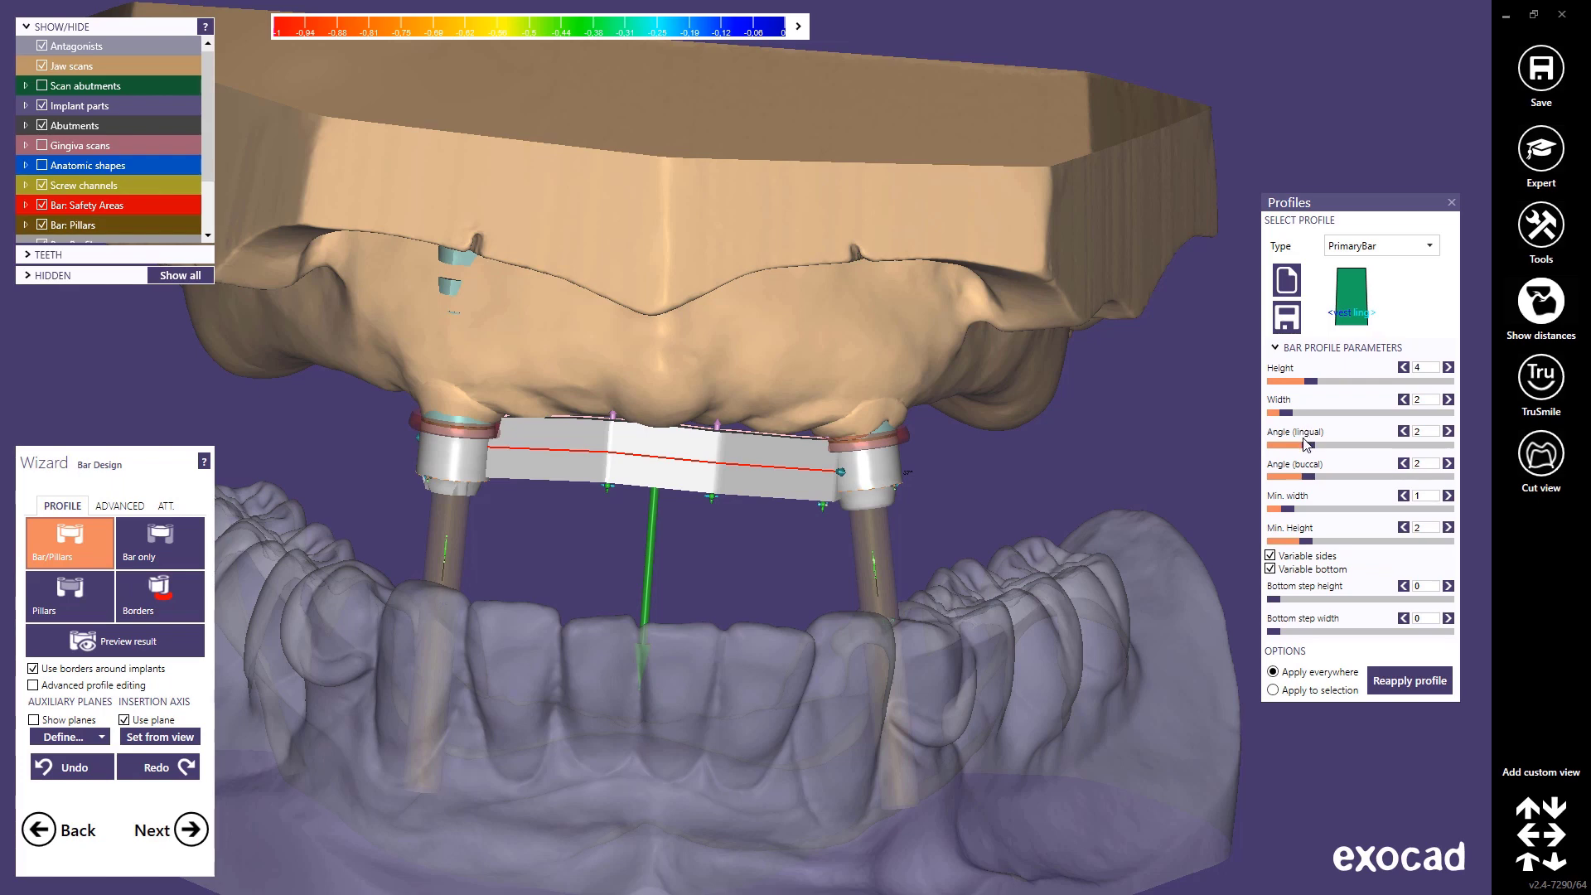
pyautogui.moveTo(1266, 451); pyautogui.dragTo(1216, 475)
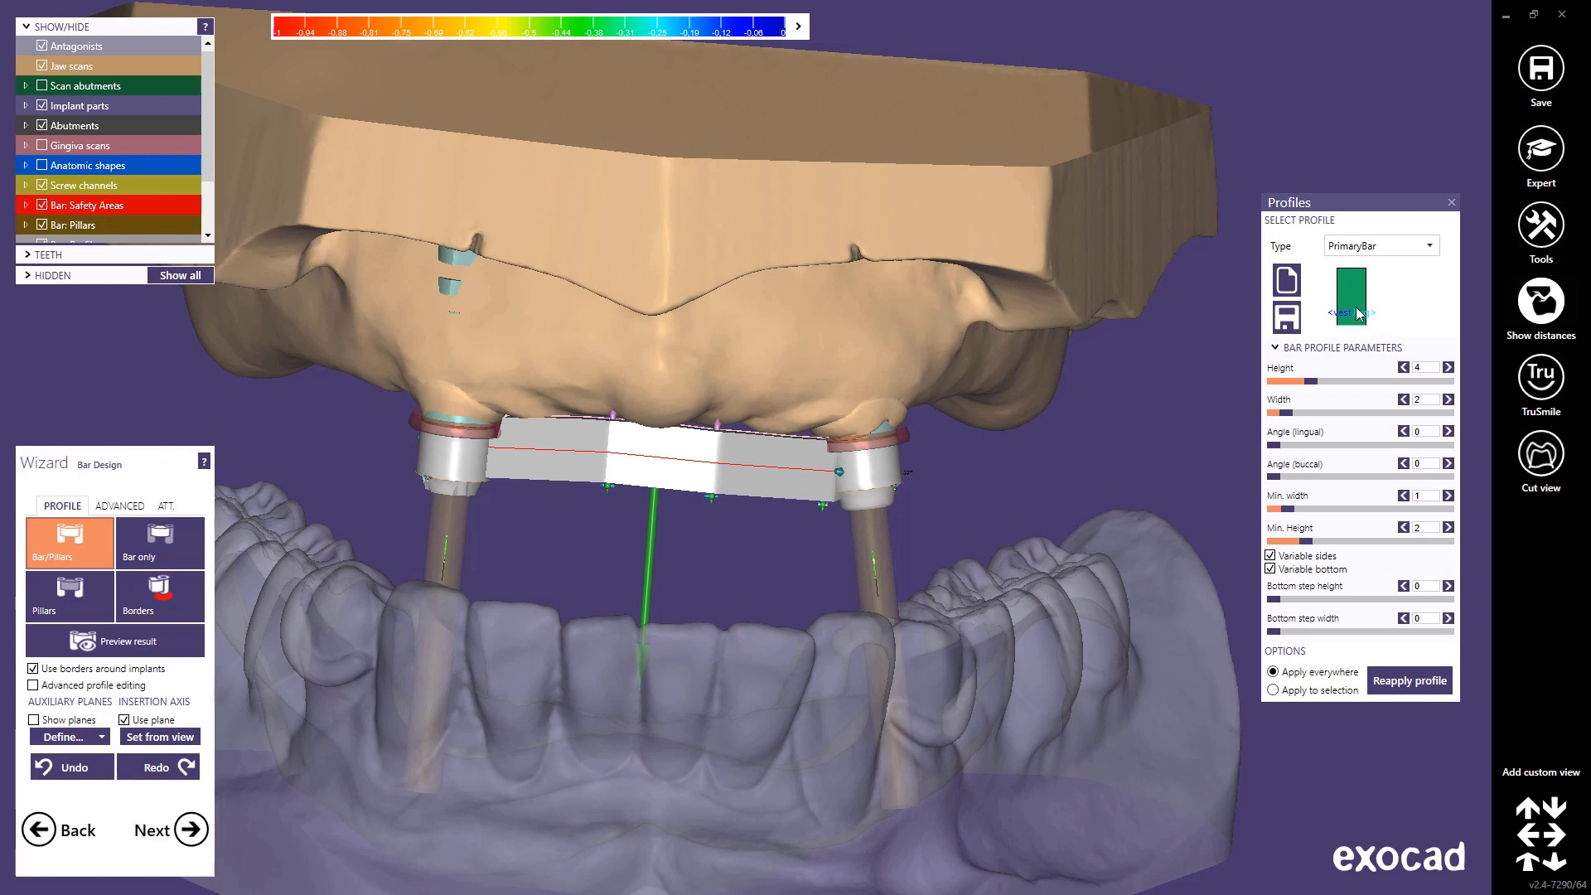
pyautogui.click(1276, 348)
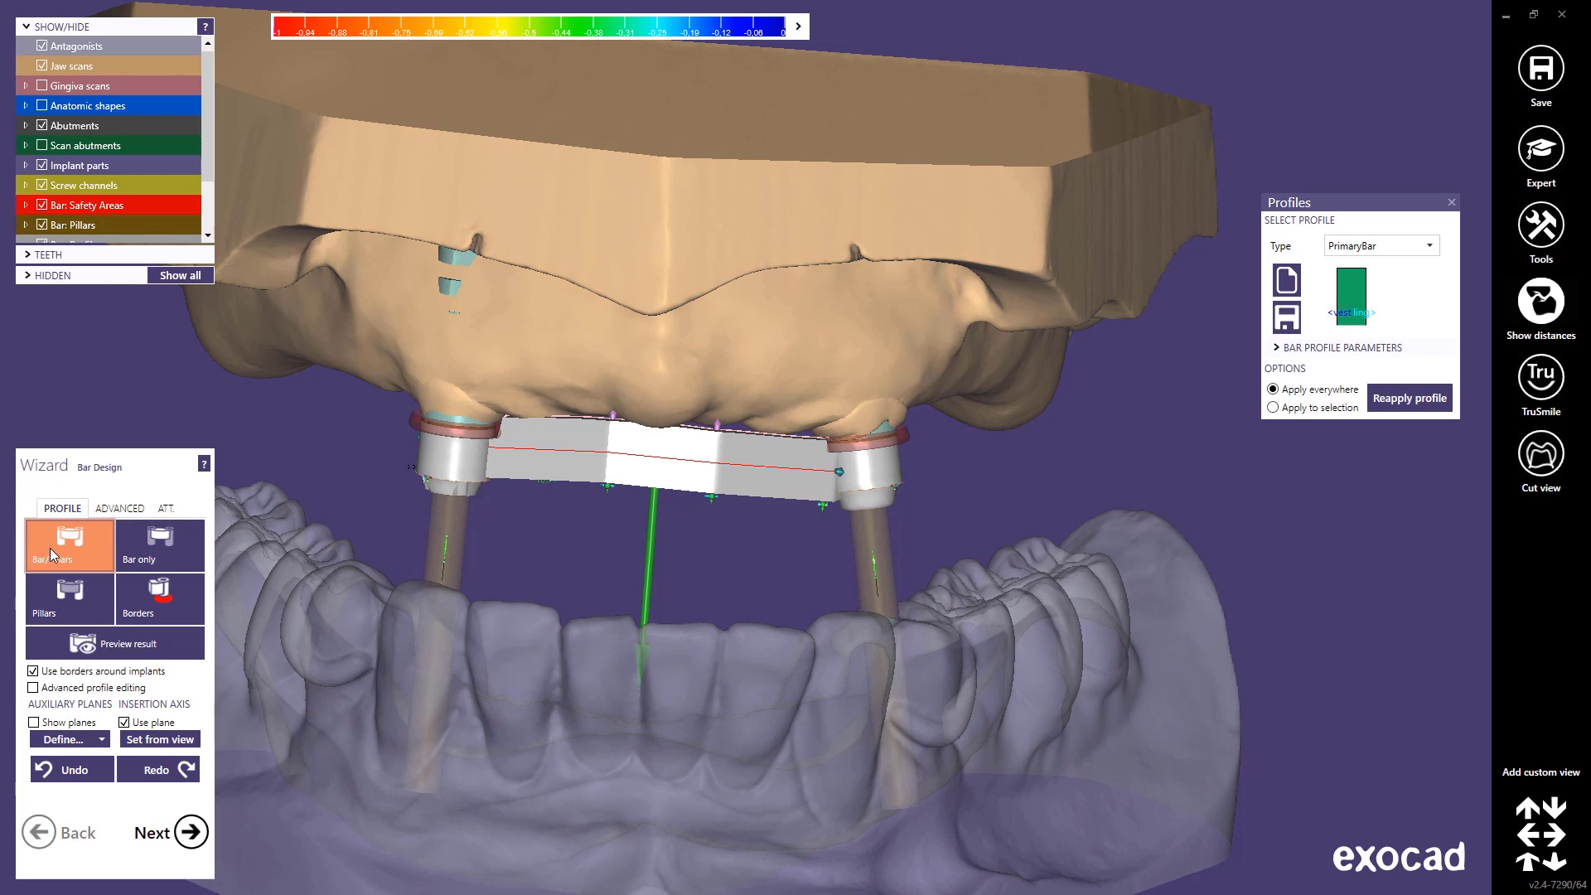
# - Review the bar-only, pillars and borders editing modes, preview the resulting bar, and return to combined bar and pillar editing
pyautogui.click(159, 549)
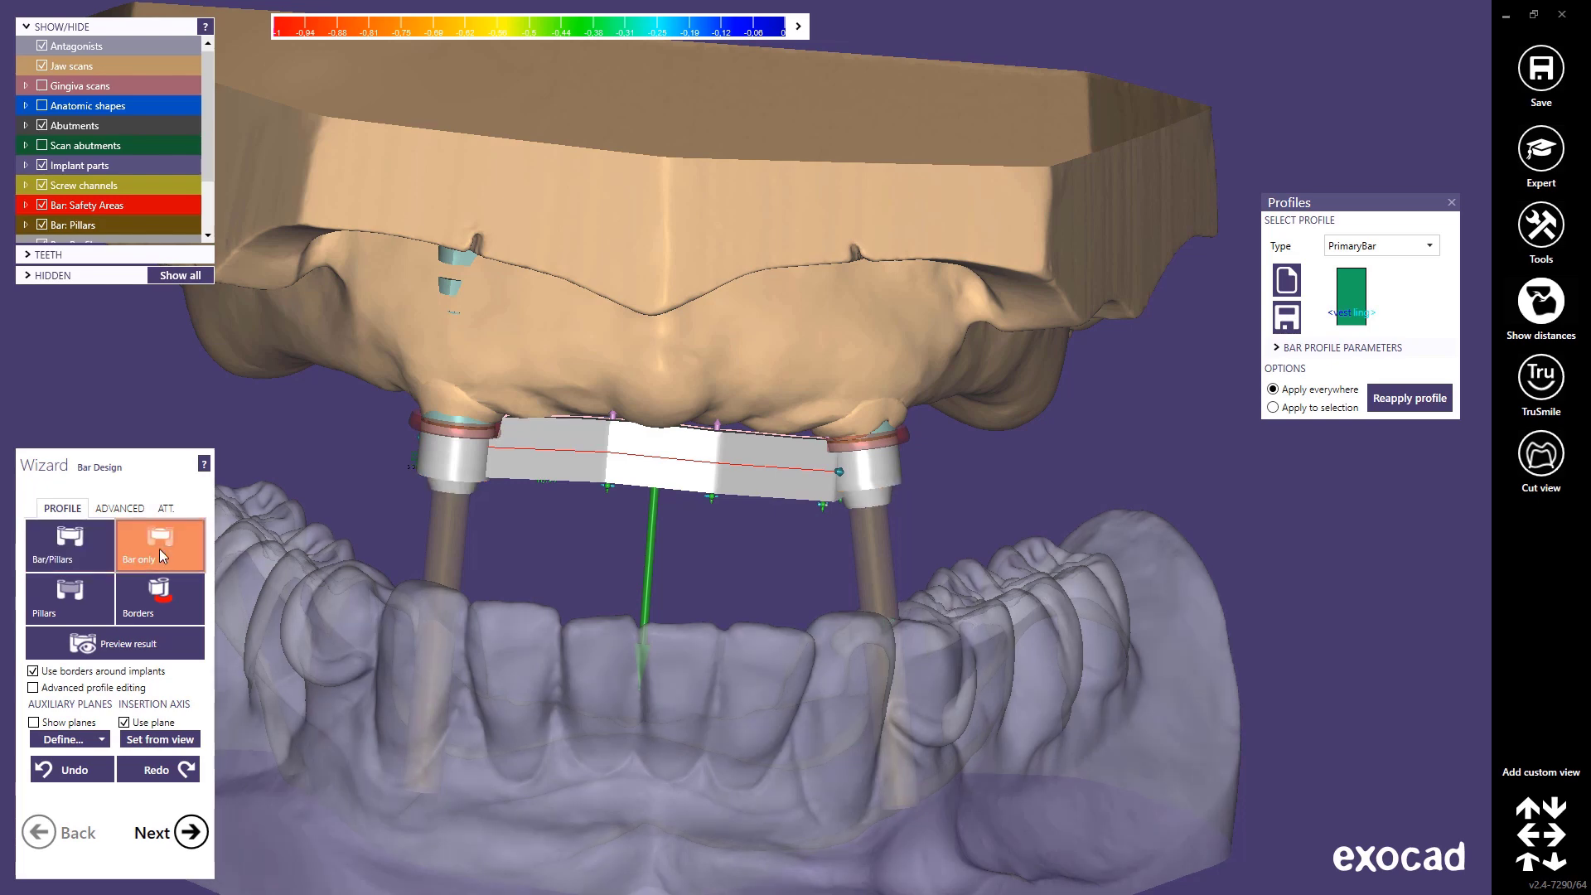
pyautogui.click(45, 609)
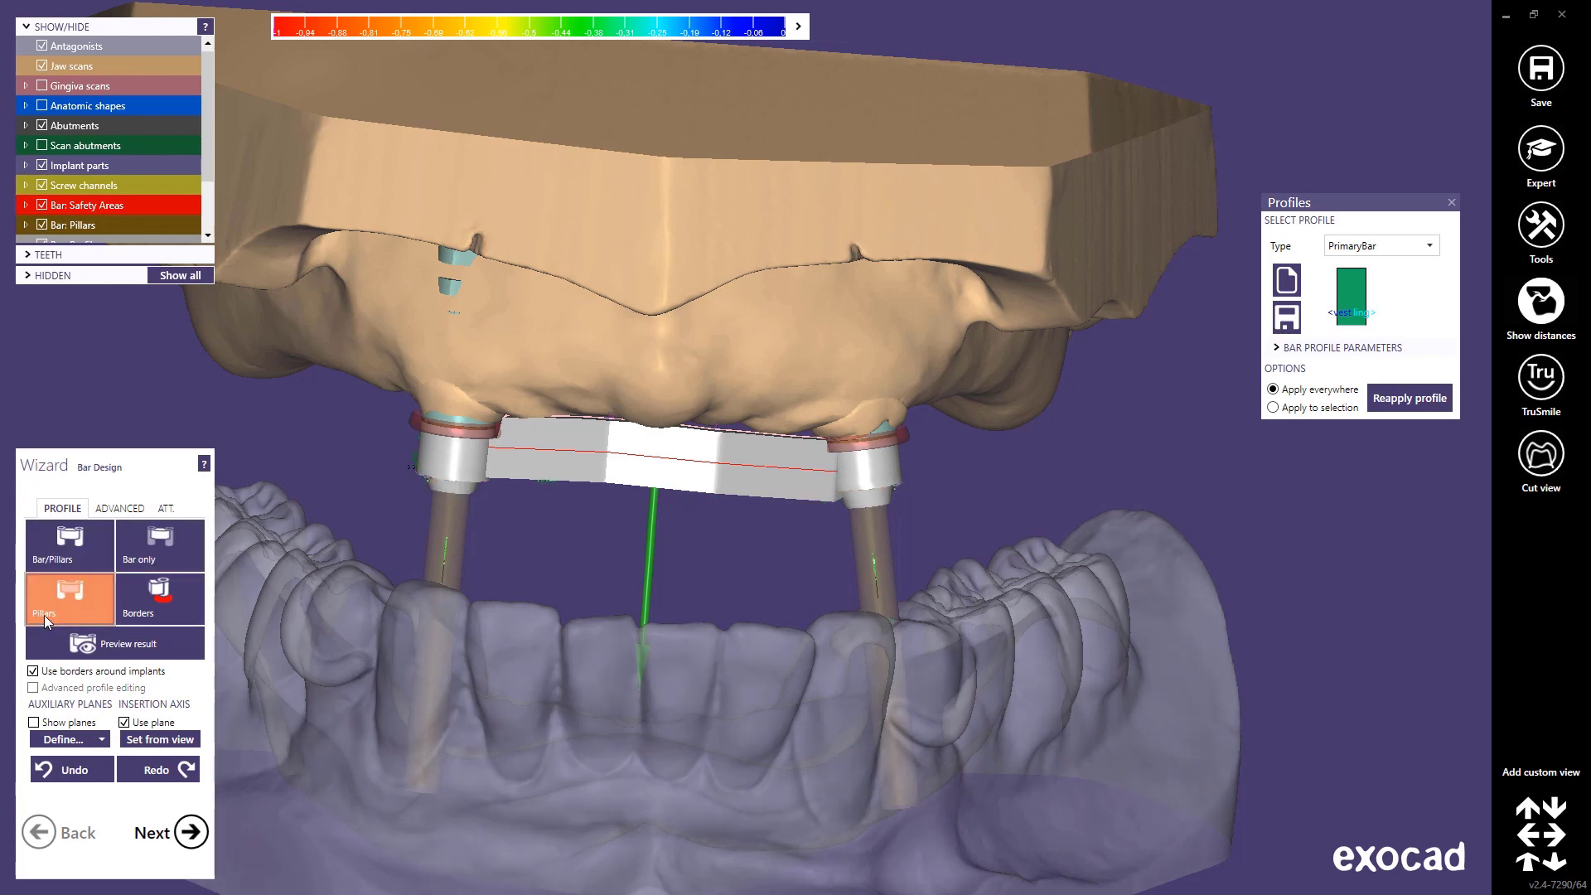
pyautogui.click(161, 607)
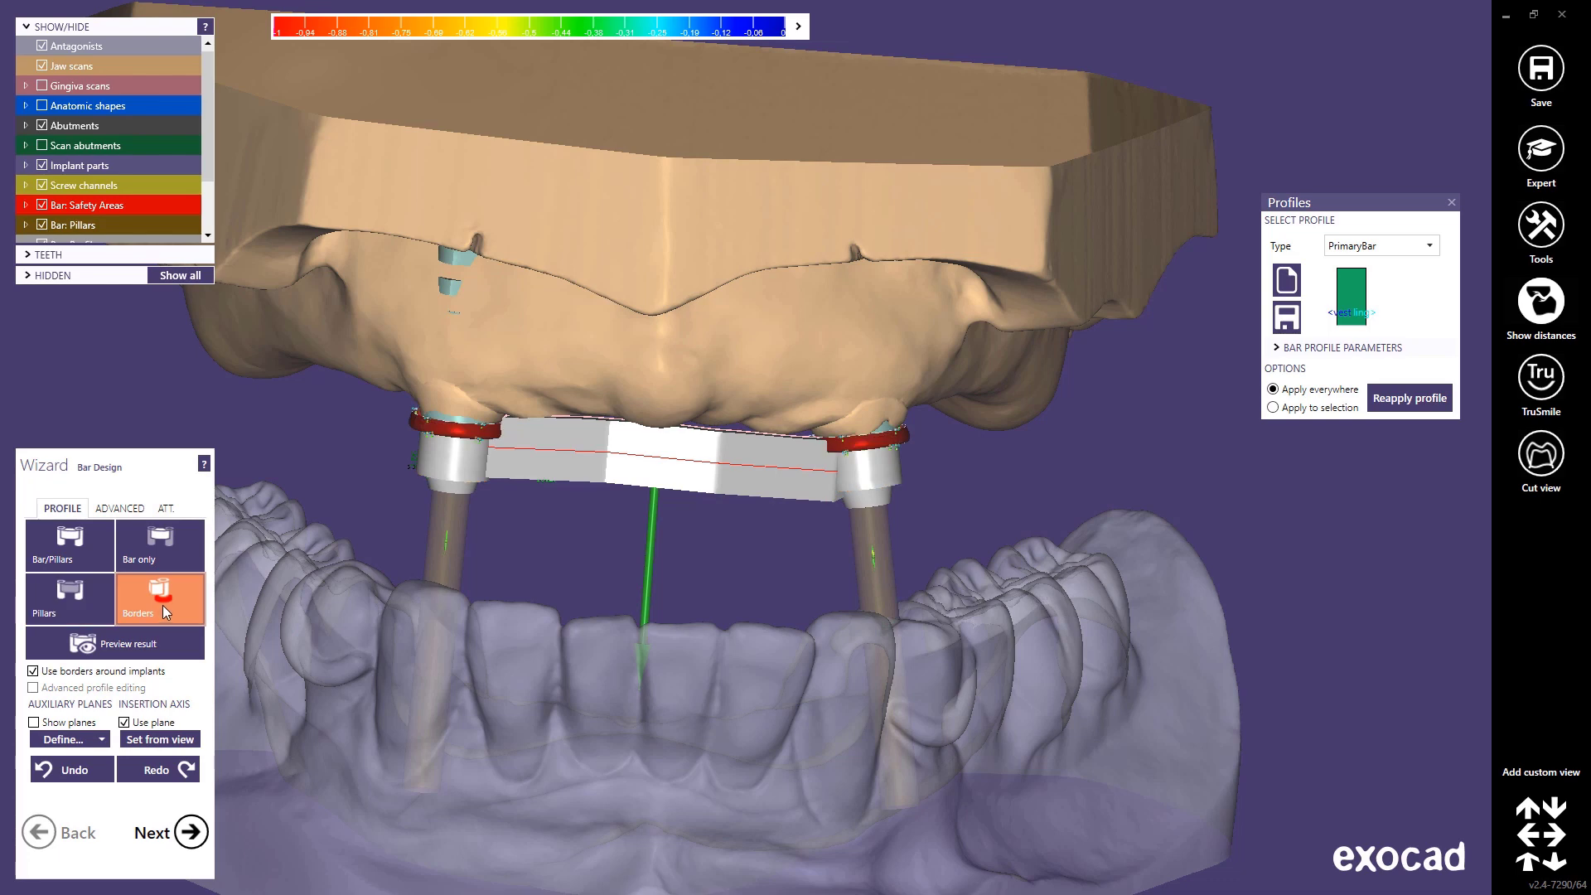
pyautogui.click(108, 640)
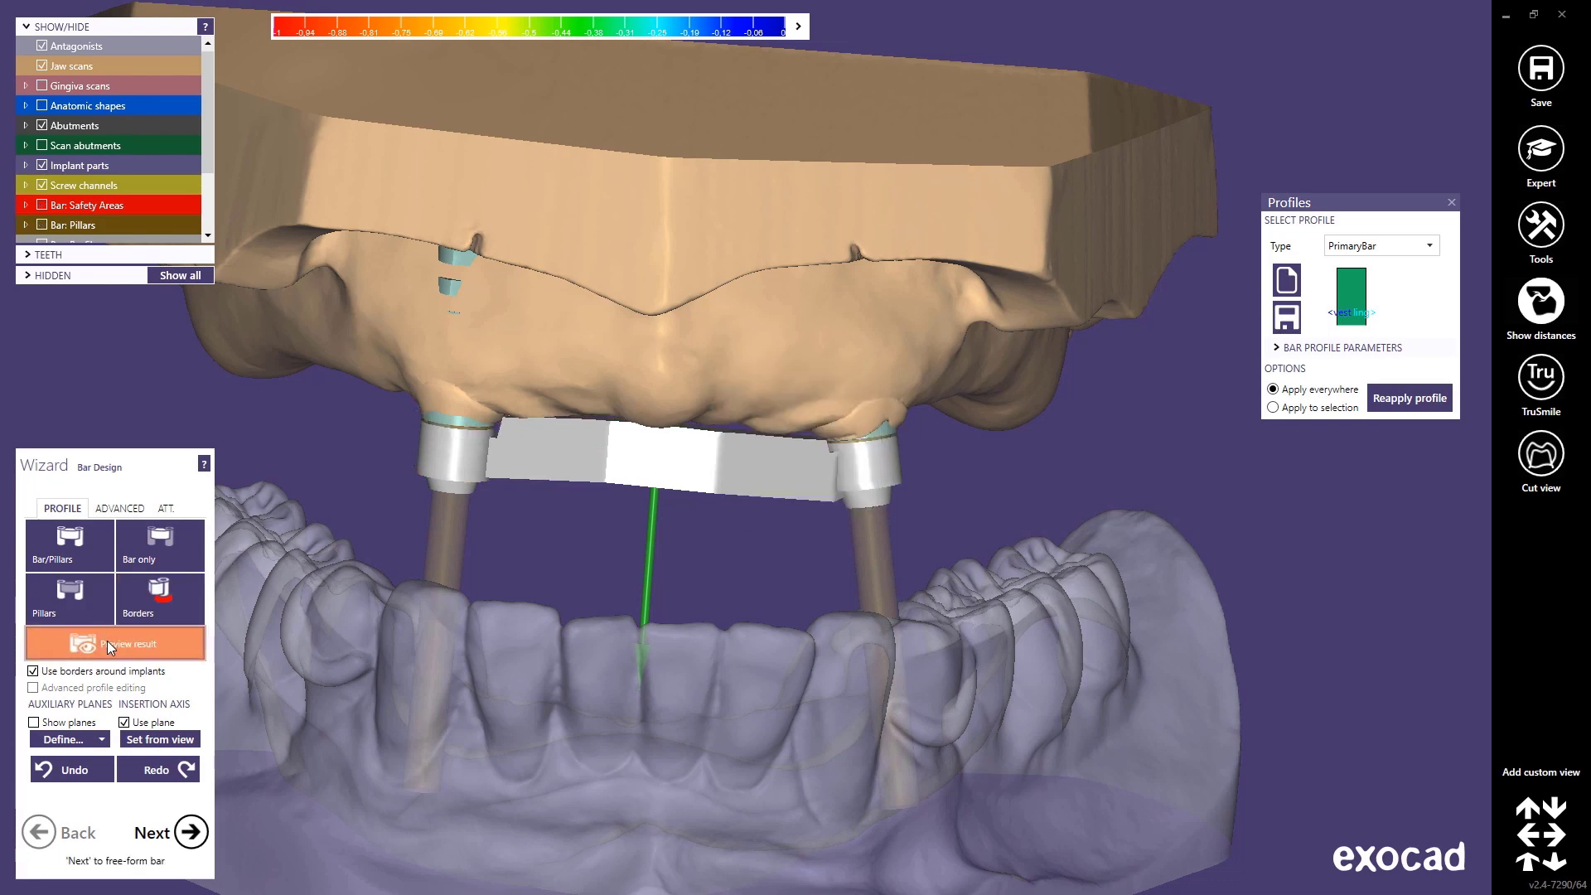
pyautogui.click(76, 549)
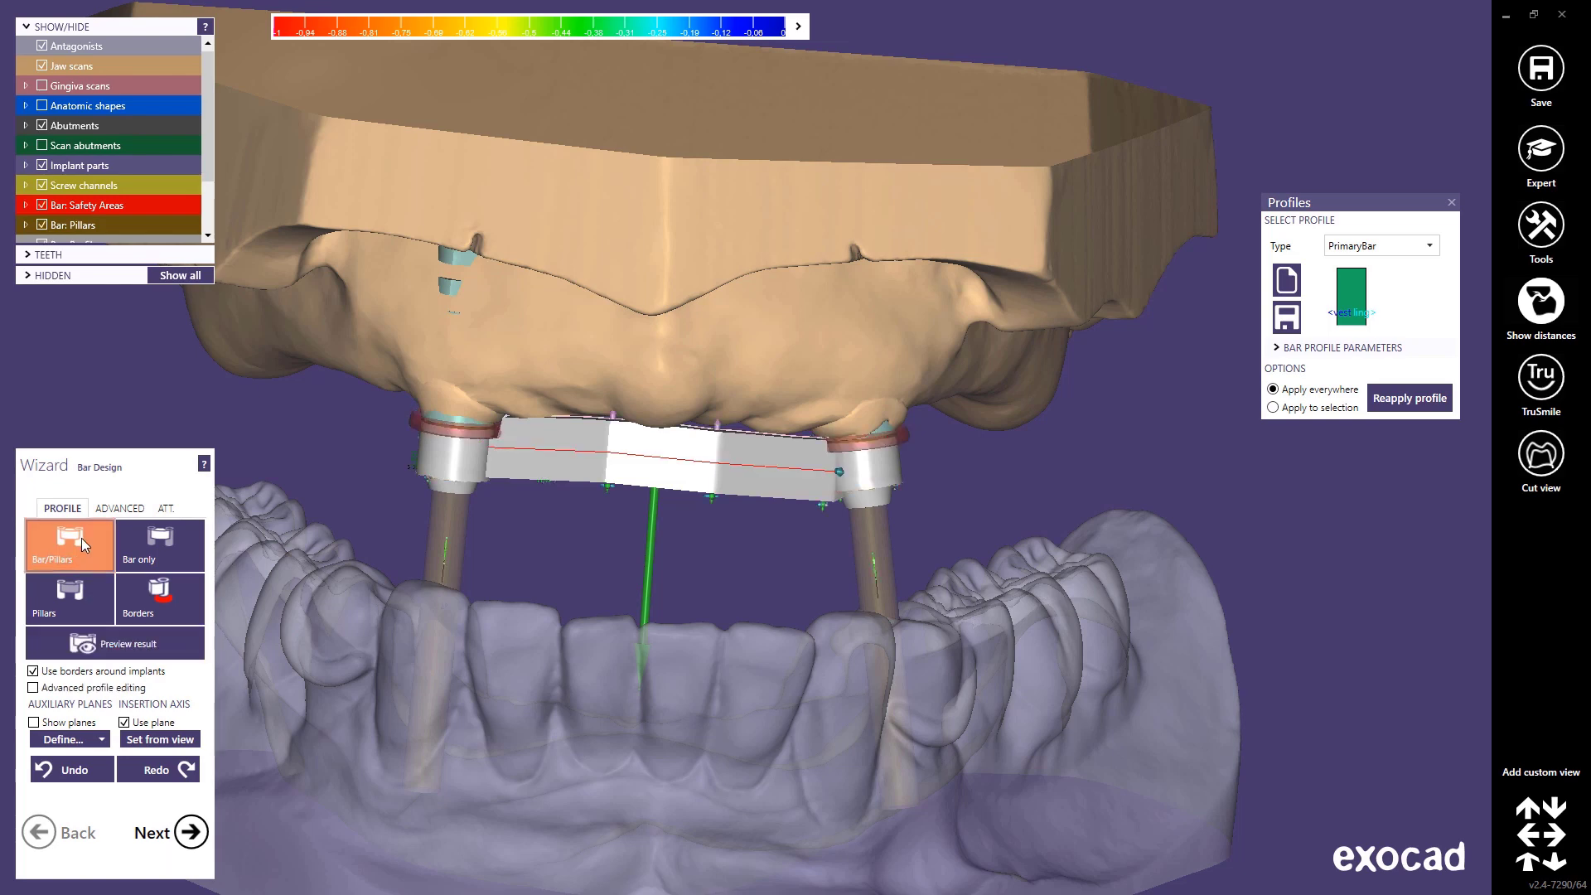
# - Hide the antagonist and switch the bar to the rounded design while viewing the upper jaw from the occlusal side
pyautogui.click(110, 509)
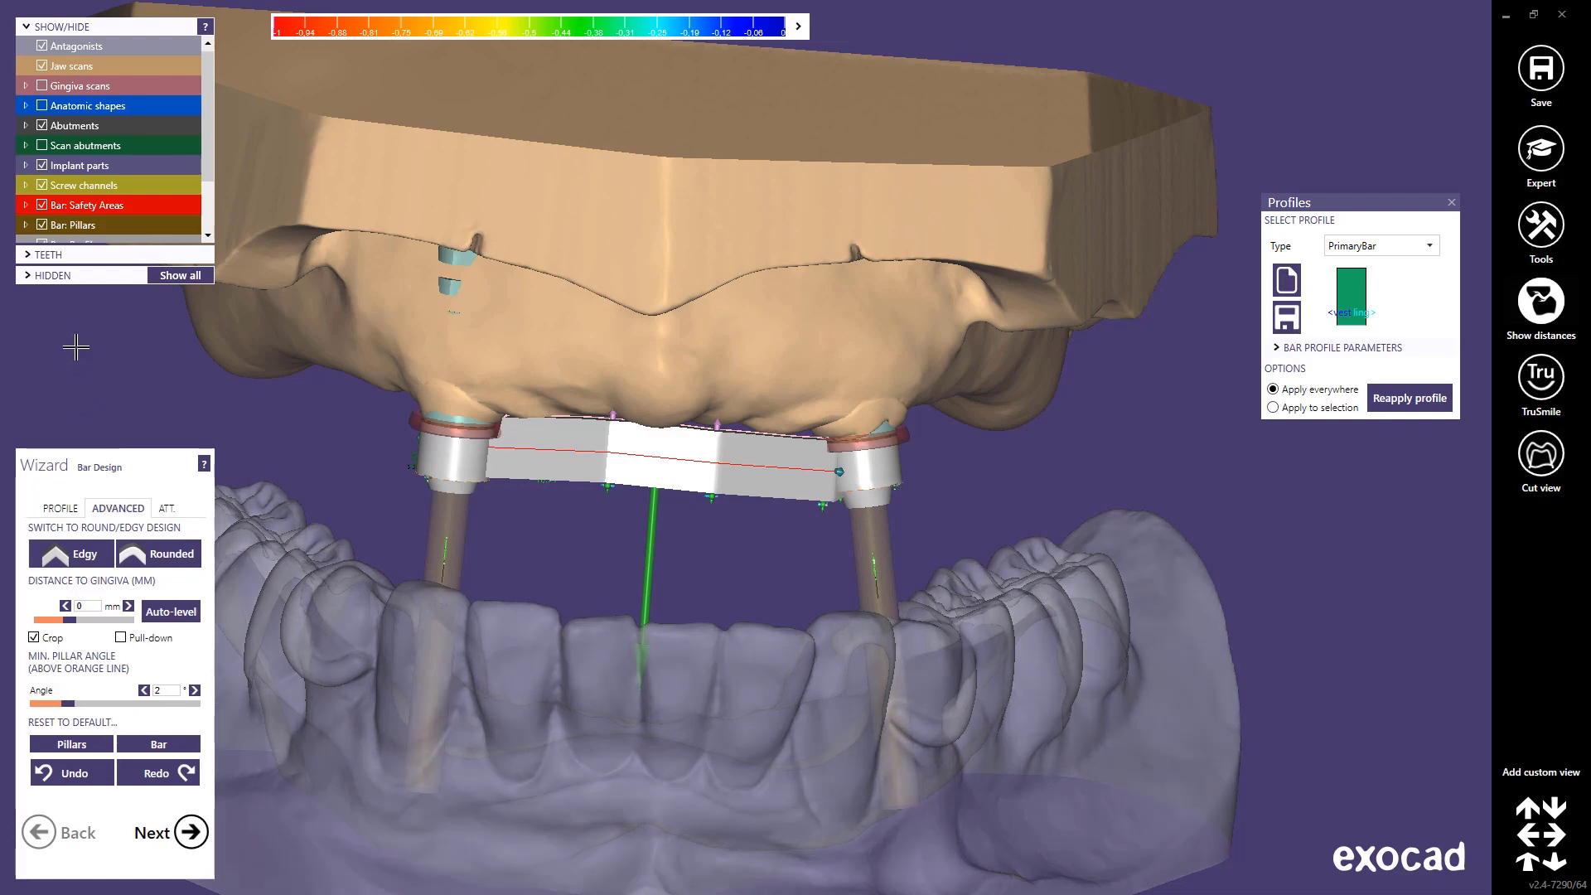
pyautogui.click(43, 46)
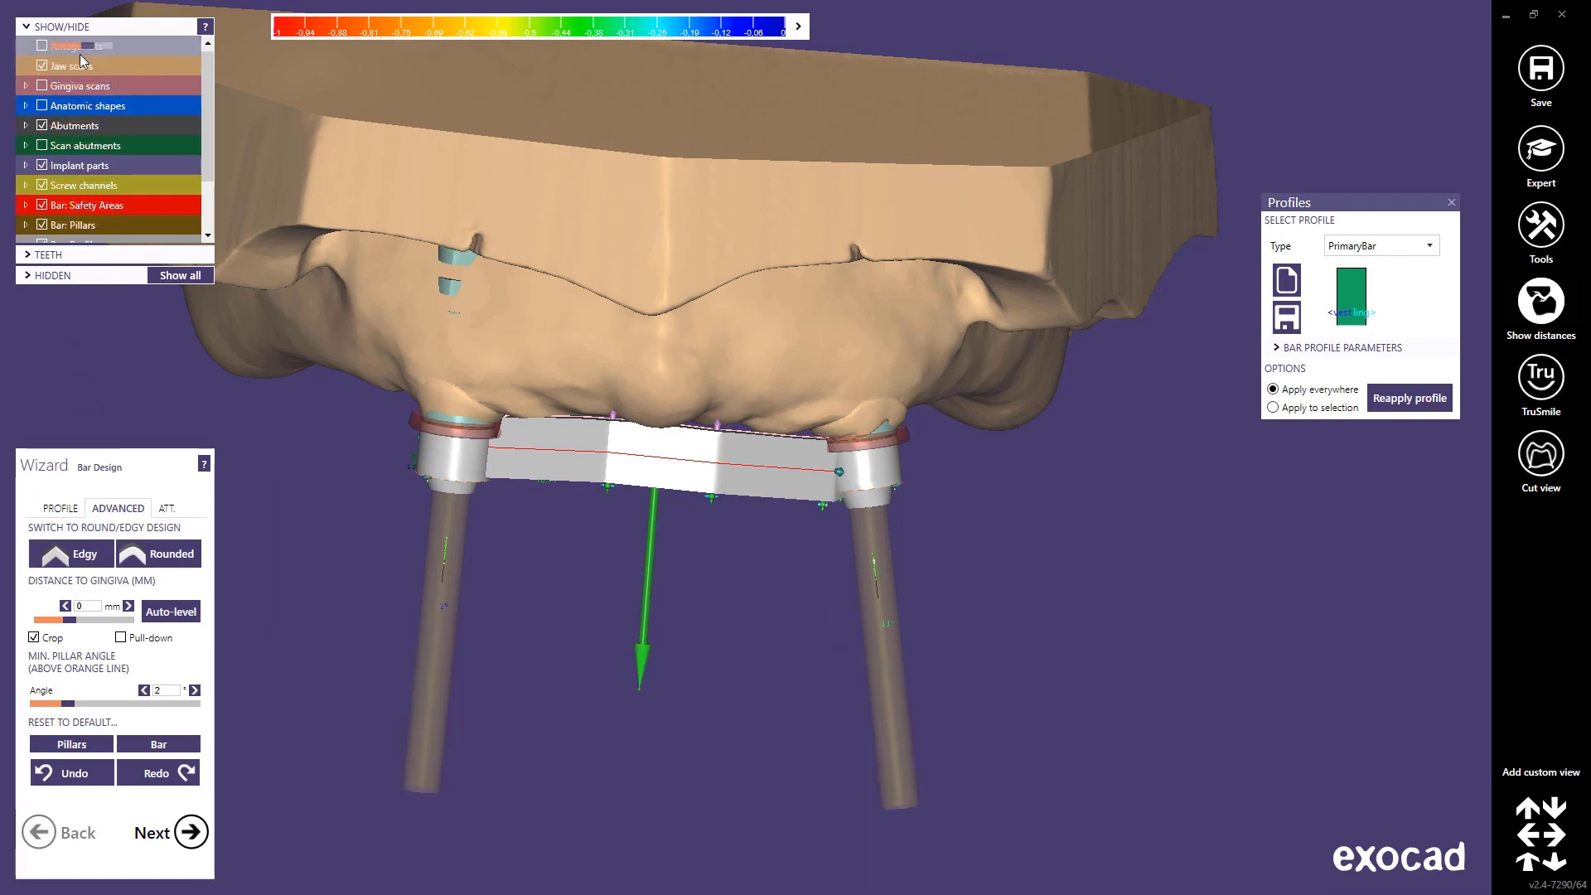
pyautogui.moveTo(536, 700); pyautogui.dragTo(538, 696, button='right')
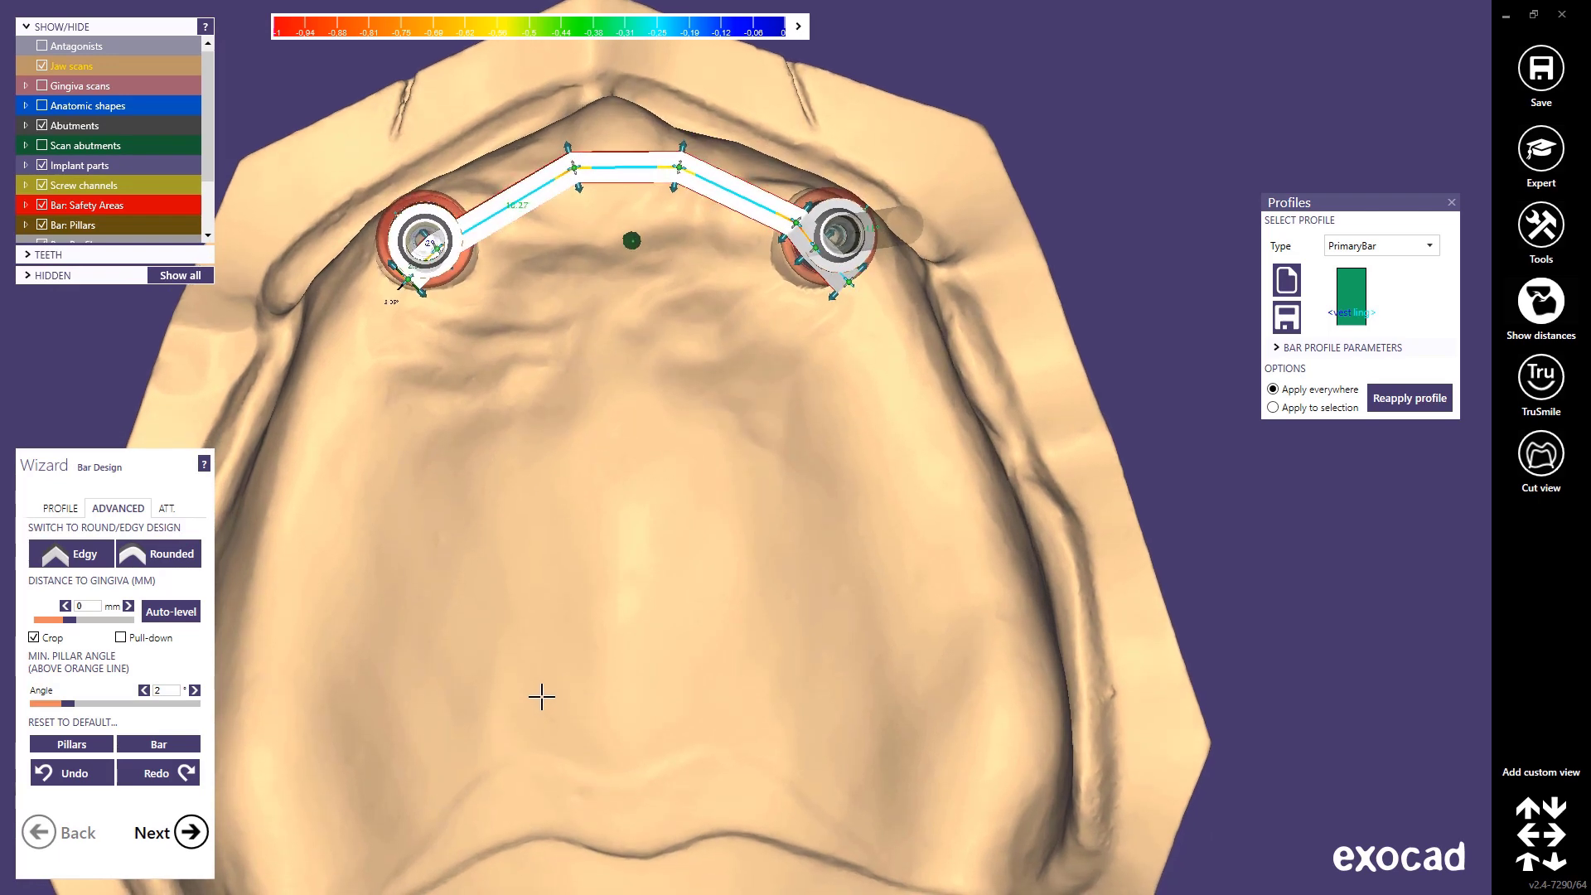
pyautogui.click(154, 556)
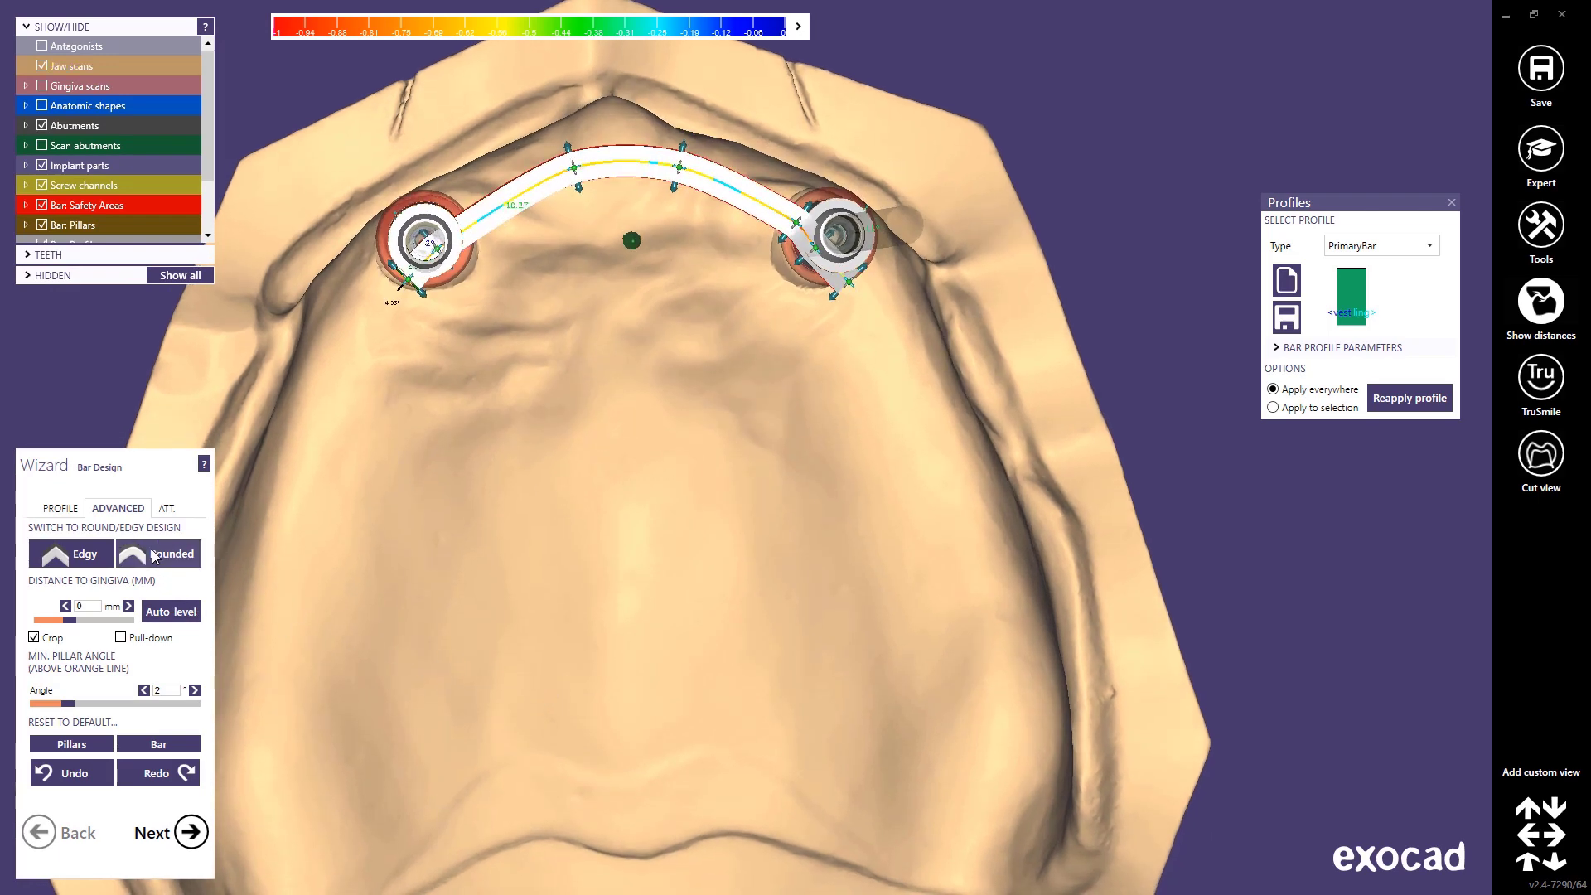
# - Extend the bar's end distally beyond the tooth 23 pillar and raise the neighbouring control points to level its occlusal edge
pyautogui.click(60, 508)
pyautogui.moveTo(525, 543); pyautogui.dragTo(454, 652, button='right')
pyautogui.moveTo(454, 651); pyautogui.dragTo(580, 565, button='middle')
pyautogui.moveTo(555, 464); pyautogui.dragTo(674, 469, button='right')
pyautogui.scroll(8, 704, 418)
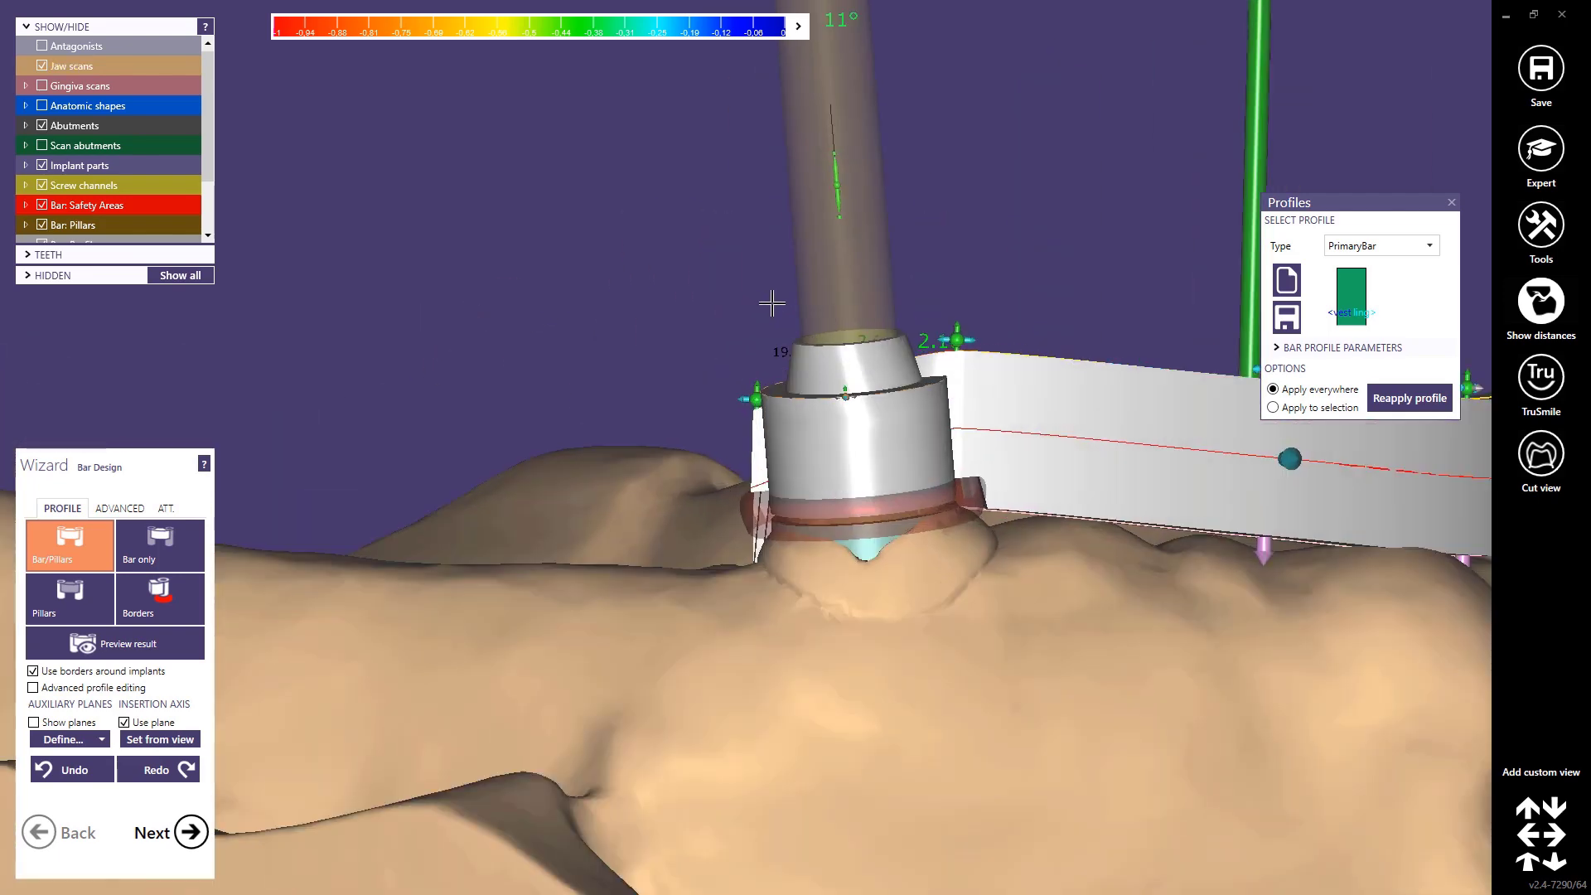
pyautogui.moveTo(756, 396); pyautogui.dragTo(726, 312)
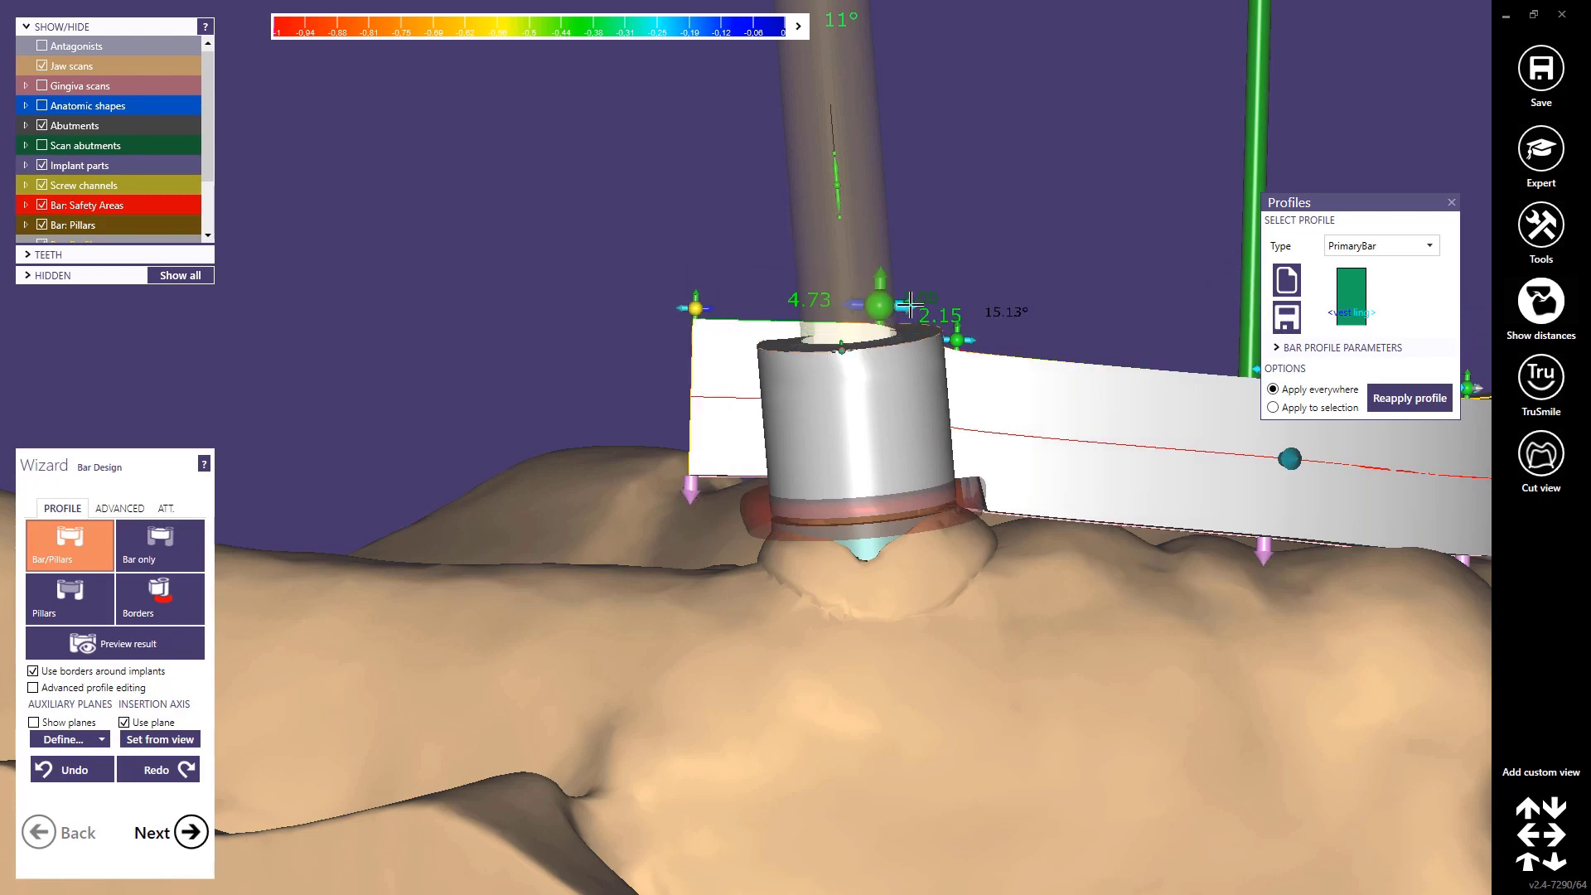
pyautogui.click(909, 305)
pyautogui.moveTo(866, 424); pyautogui.dragTo(567, 428, button='right')
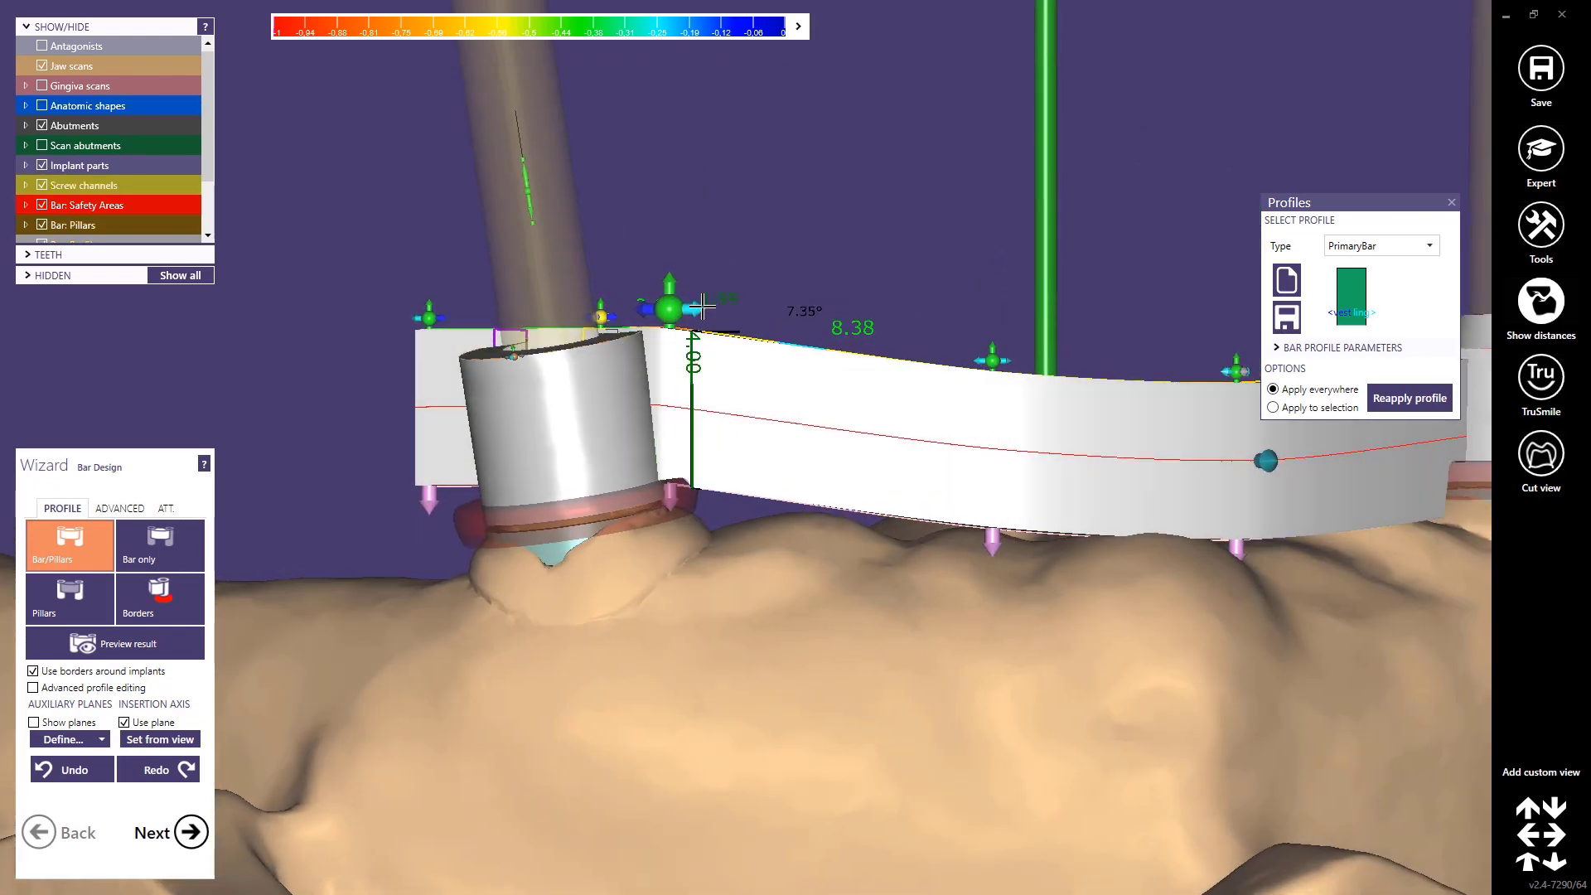
pyautogui.click(702, 307)
# - Raise the two control points in the anterior middle section of the bar to continue the level occlusal edge
pyautogui.moveTo(969, 306); pyautogui.dragTo(717, 365, button='right')
pyautogui.click(701, 392)
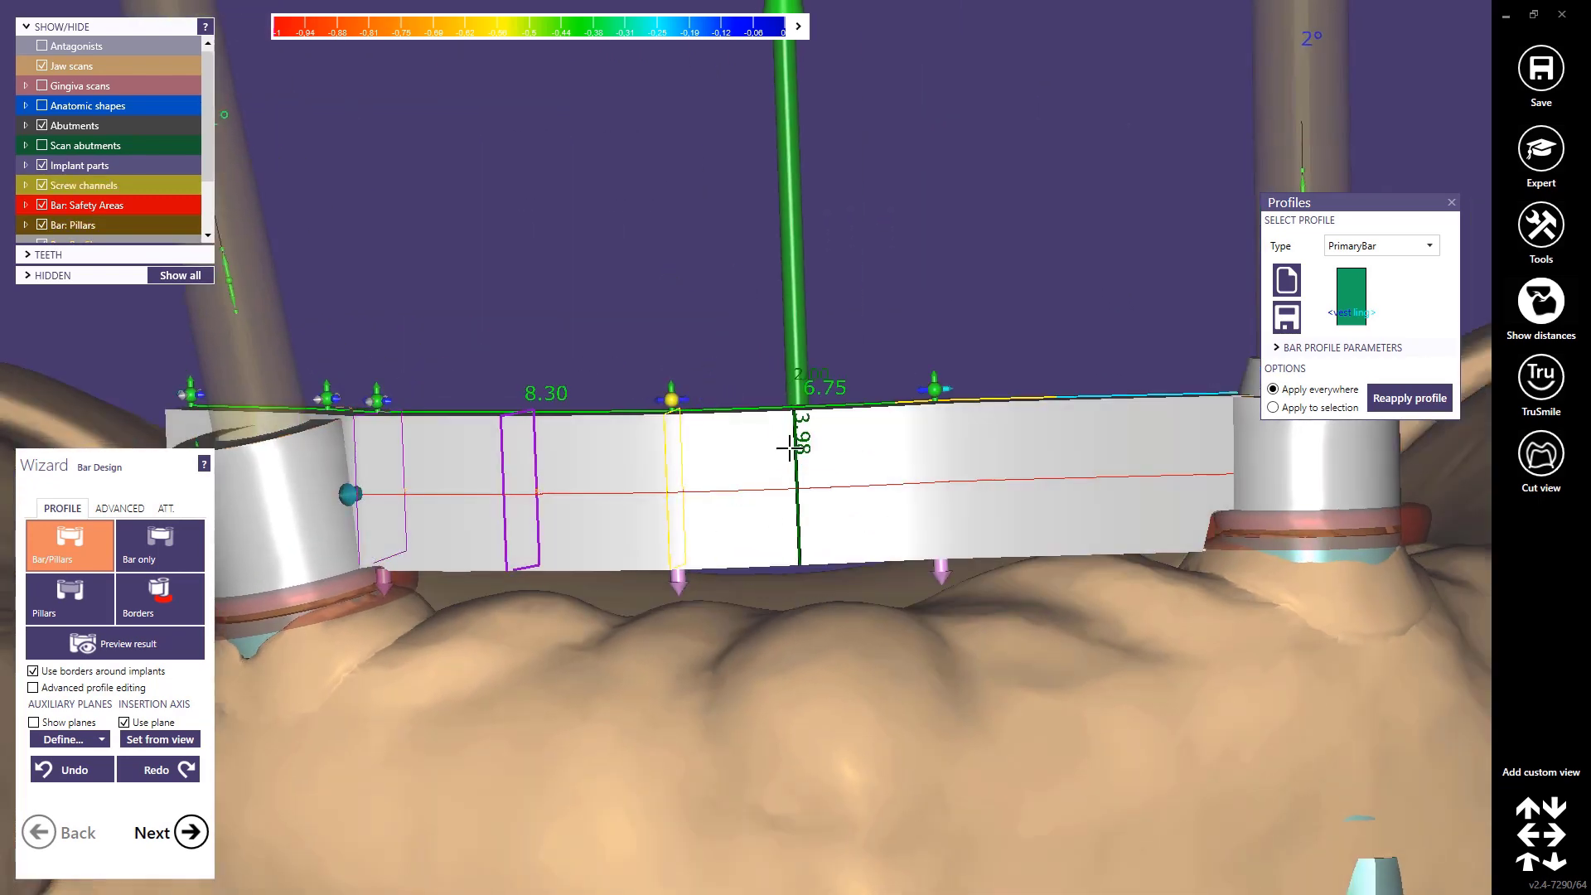
pyautogui.moveTo(878, 455); pyautogui.dragTo(747, 436, button='right')
pyautogui.click(751, 403)
pyautogui.scroll(-3, 767, 433)
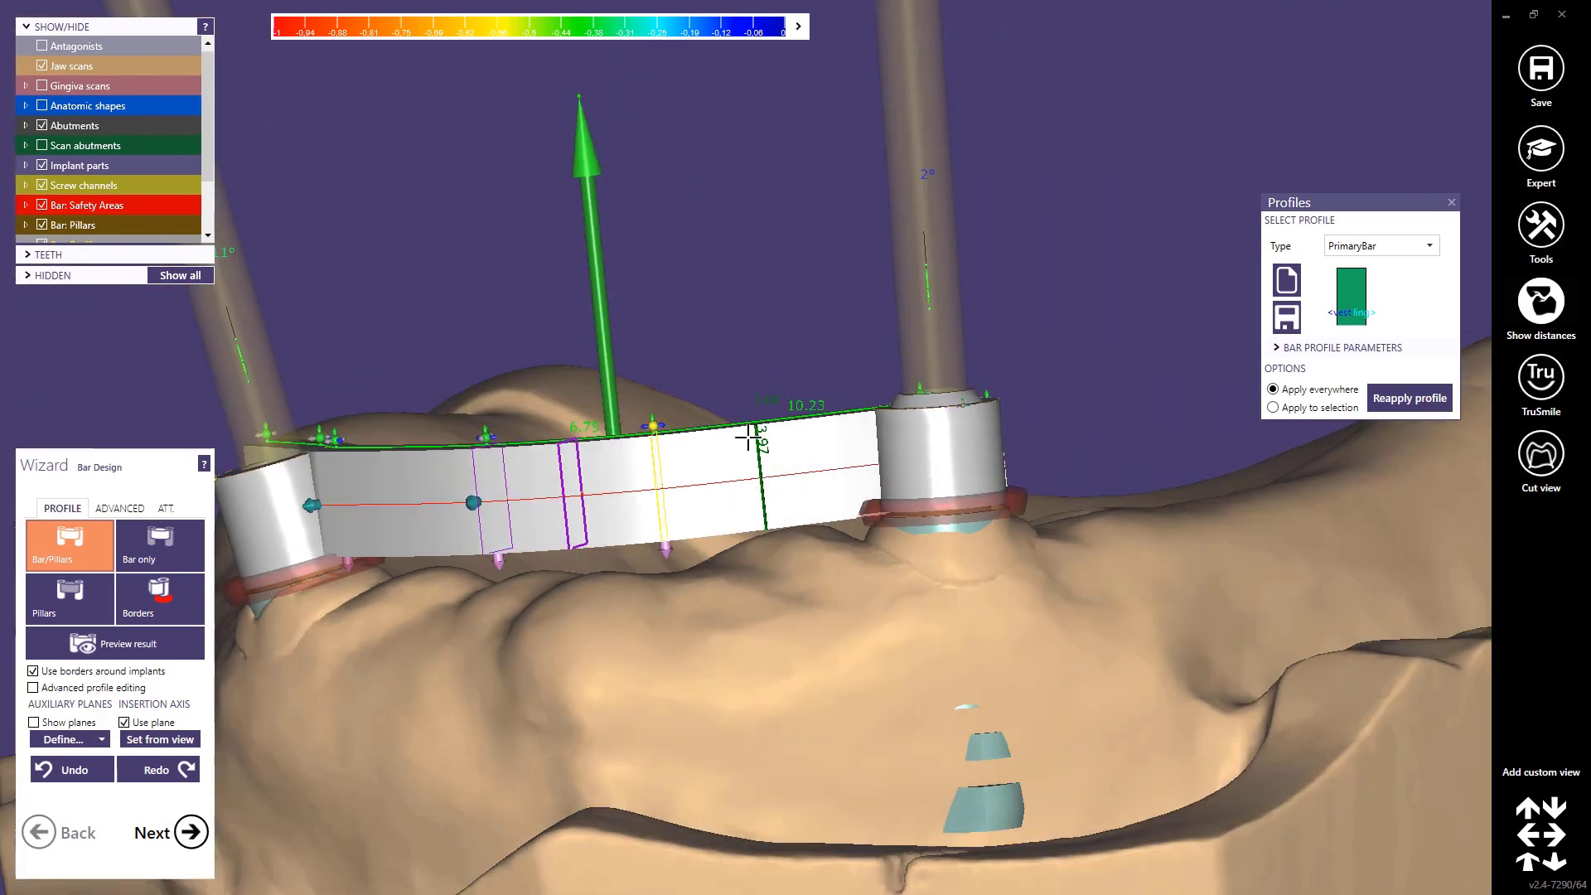
# - Raise the bar's control points at the tooth 13 pillar and fine-tune the height of a middle control point
pyautogui.scroll(4, 961, 441)
pyautogui.click(893, 337)
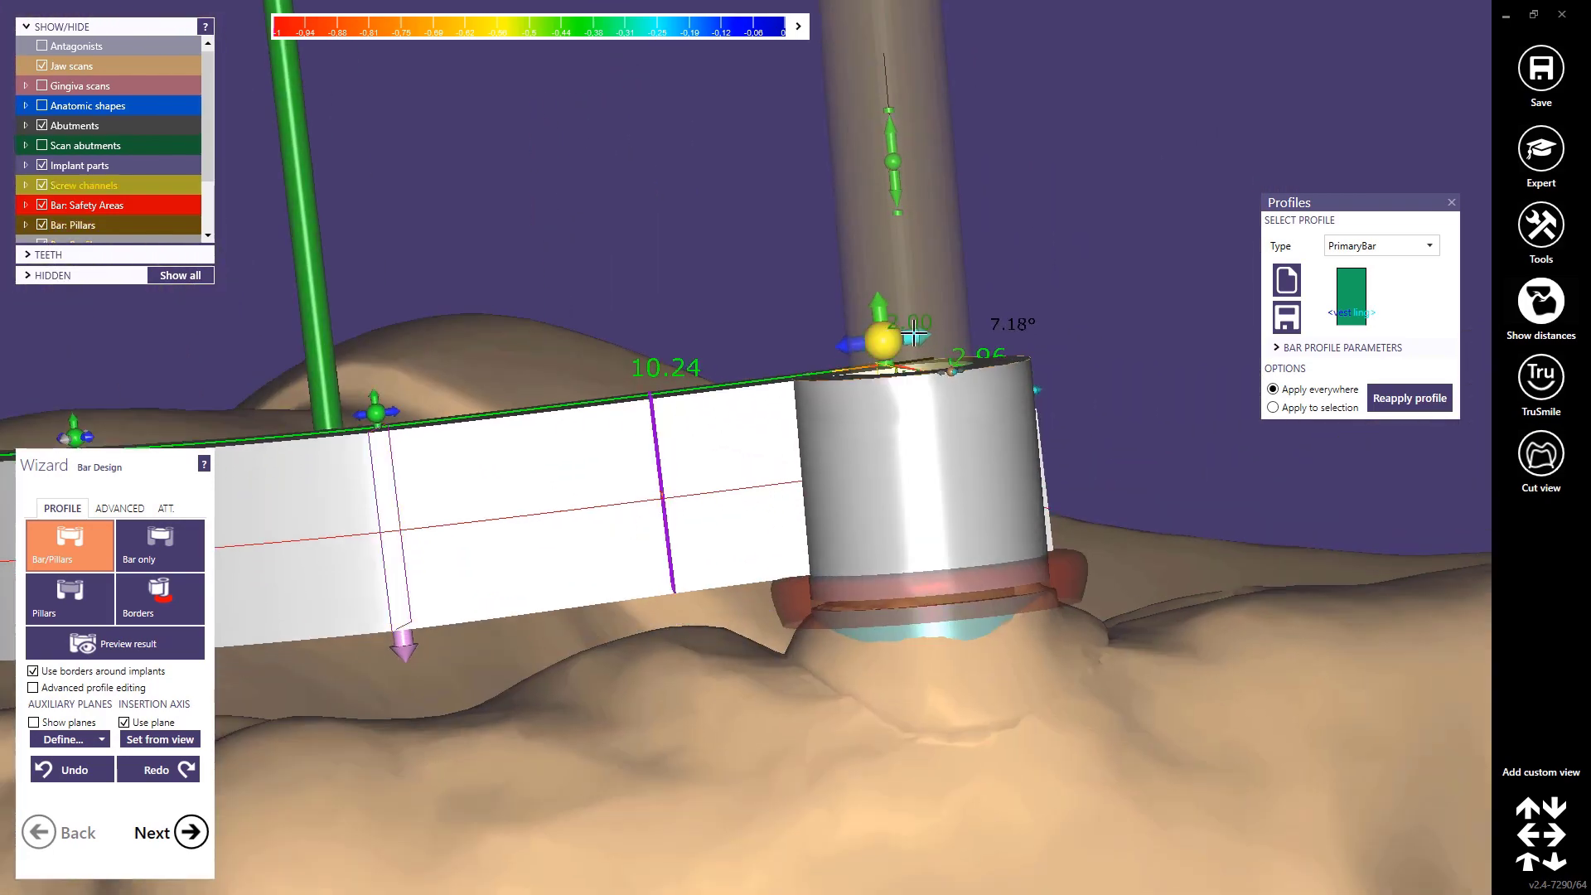
pyautogui.click(915, 335)
pyautogui.scroll(-6, 862, 373)
pyautogui.moveTo(693, 424); pyautogui.dragTo(873, 277, button='right')
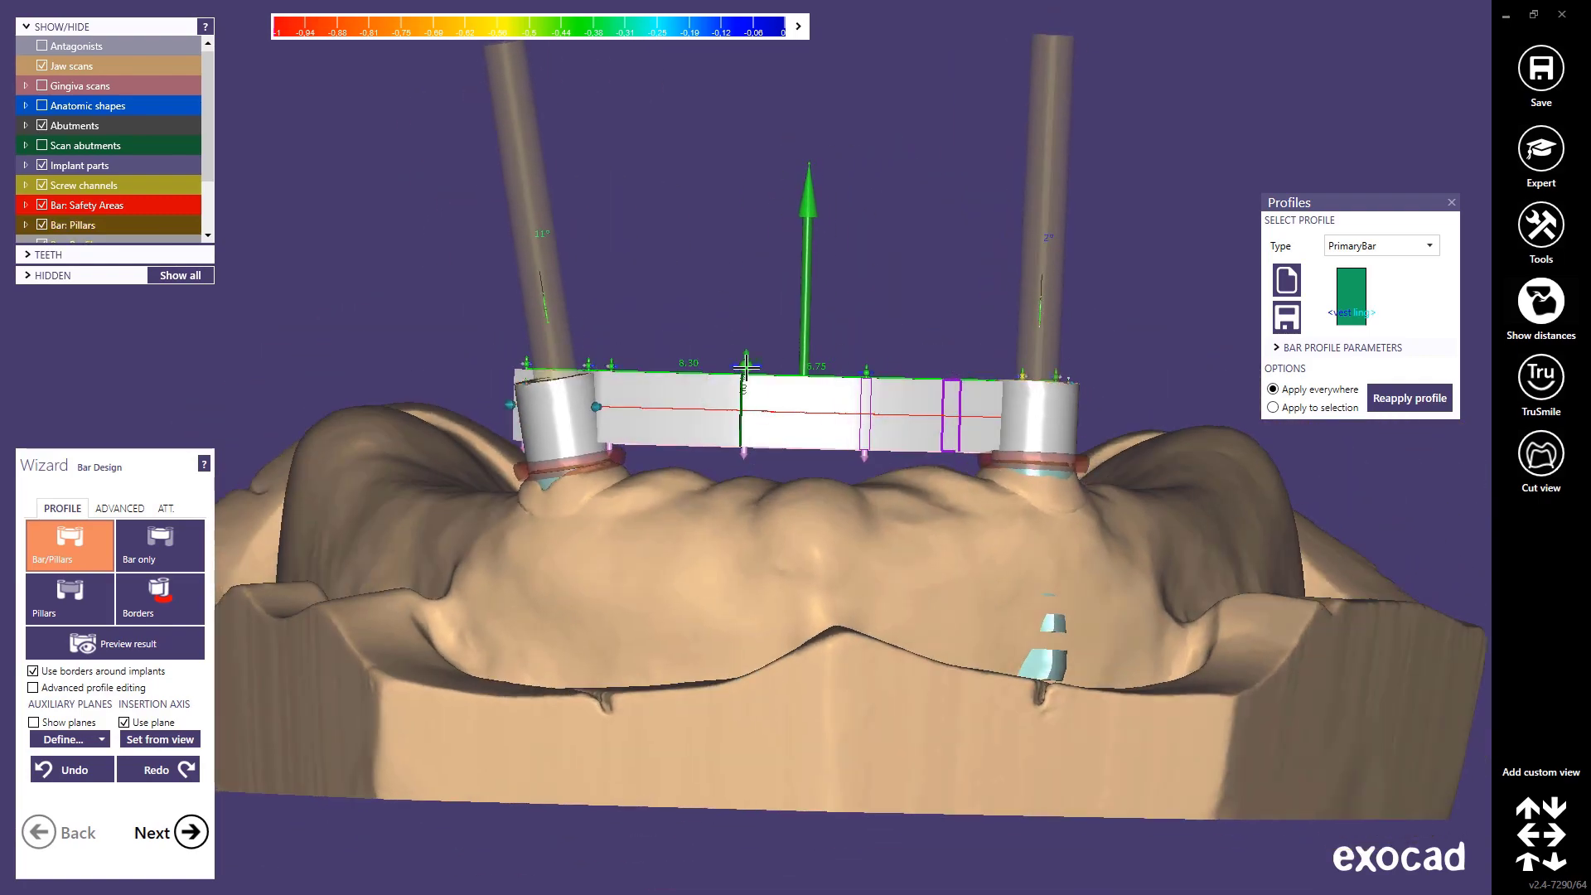
pyautogui.moveTo(746, 367)
pyautogui.mouseDown()
pyautogui.moveTo(742, 348)
pyautogui.moveTo(738, 364)
pyautogui.mouseUp()
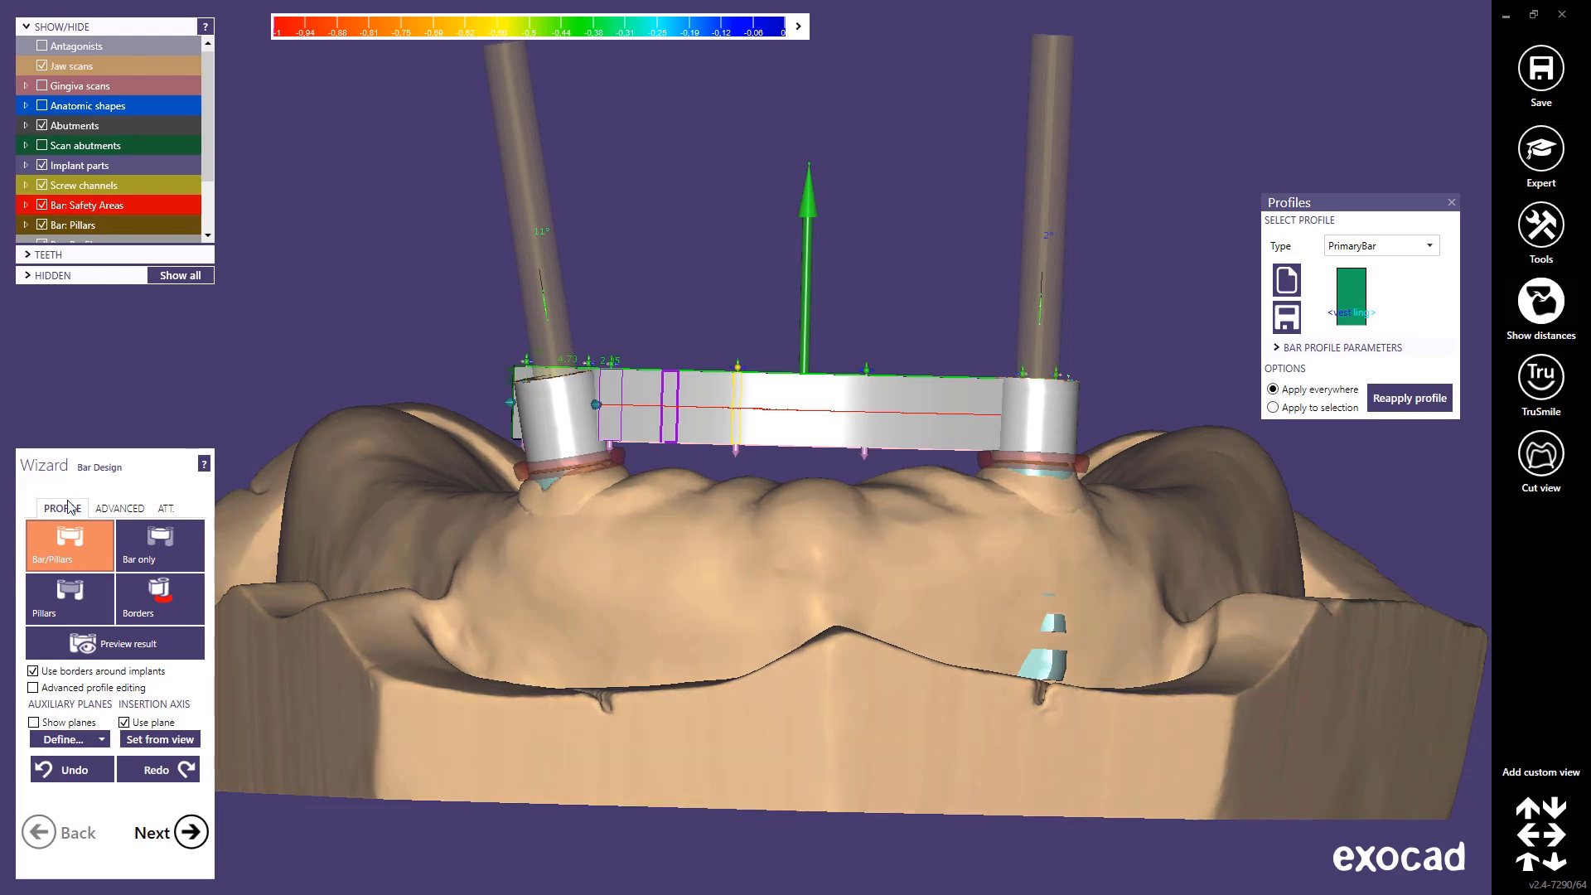
# - Display the auxiliary planes to check the bar's height against its insertion axis, and hide them again
pyautogui.click(34, 722)
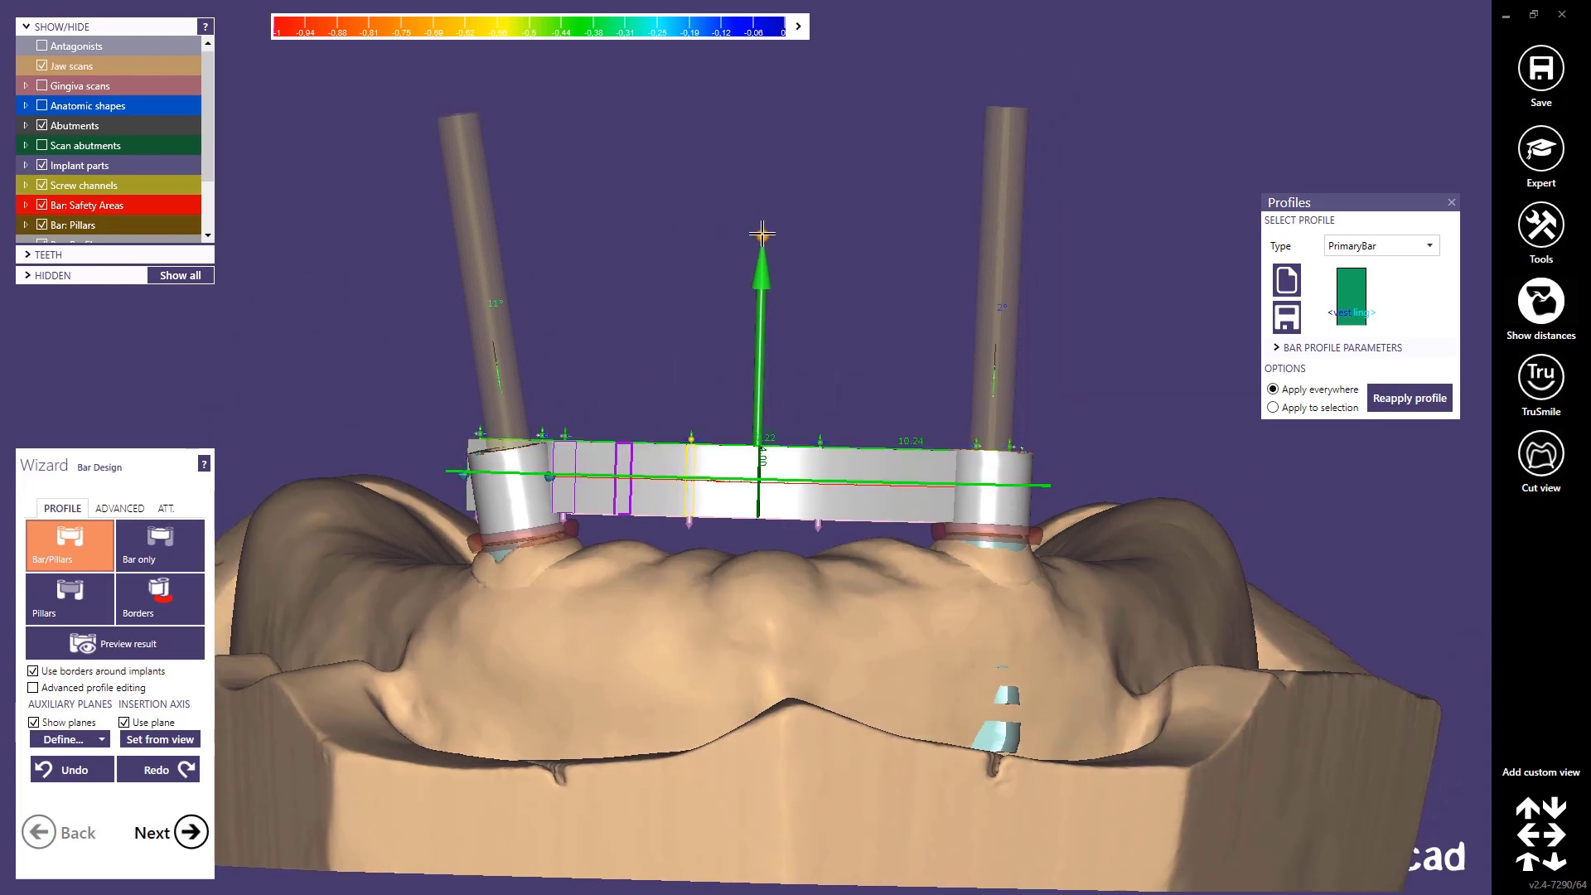
pyautogui.moveTo(759, 225); pyautogui.dragTo(759, 236)
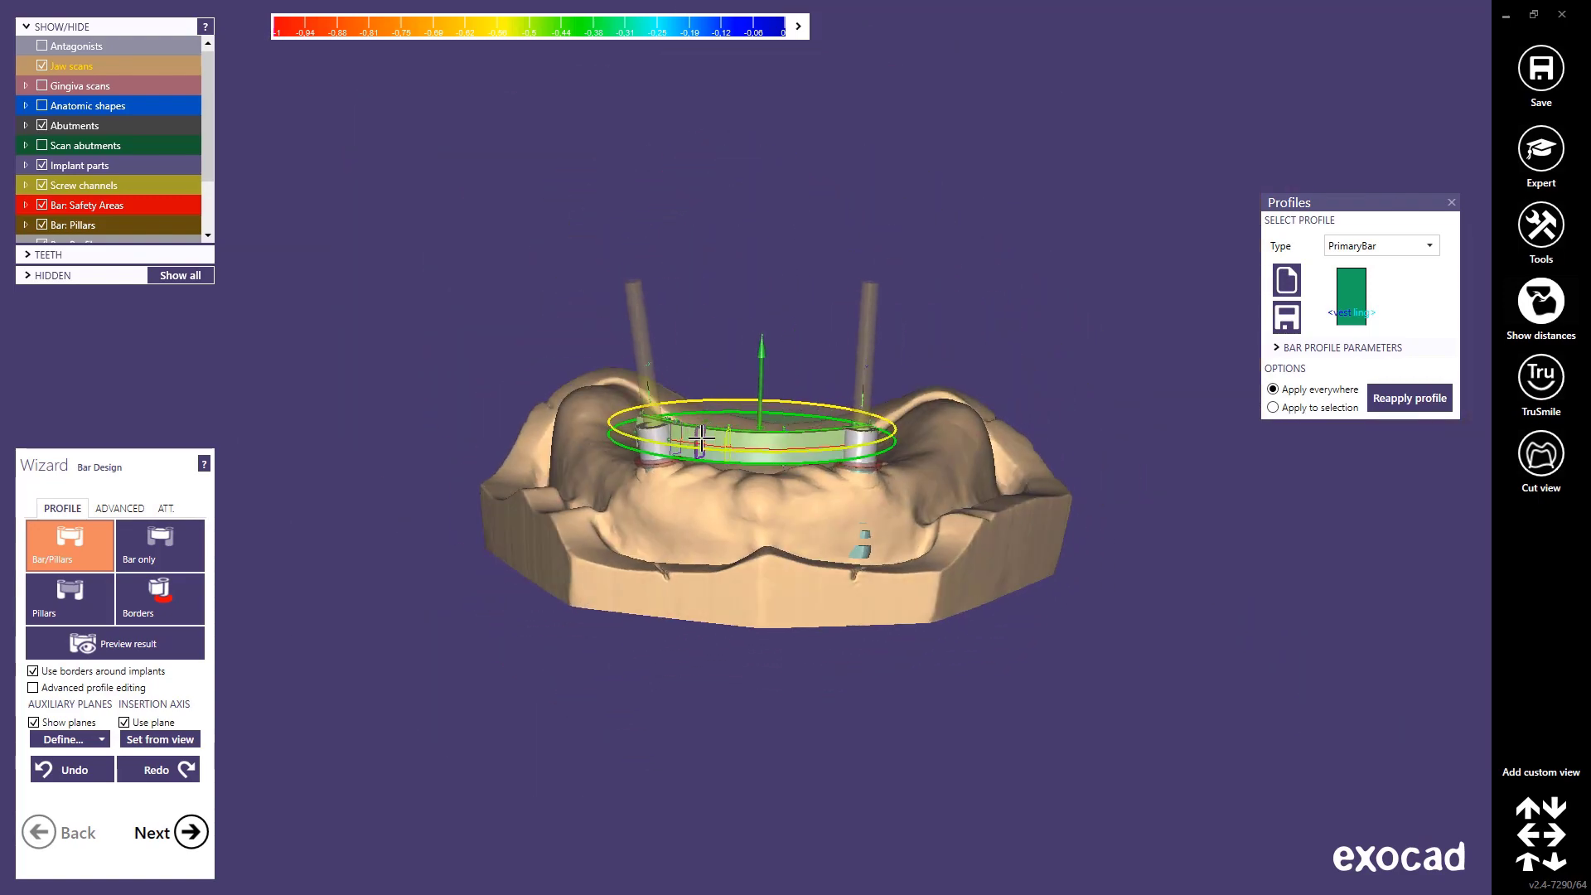
pyautogui.click(33, 722)
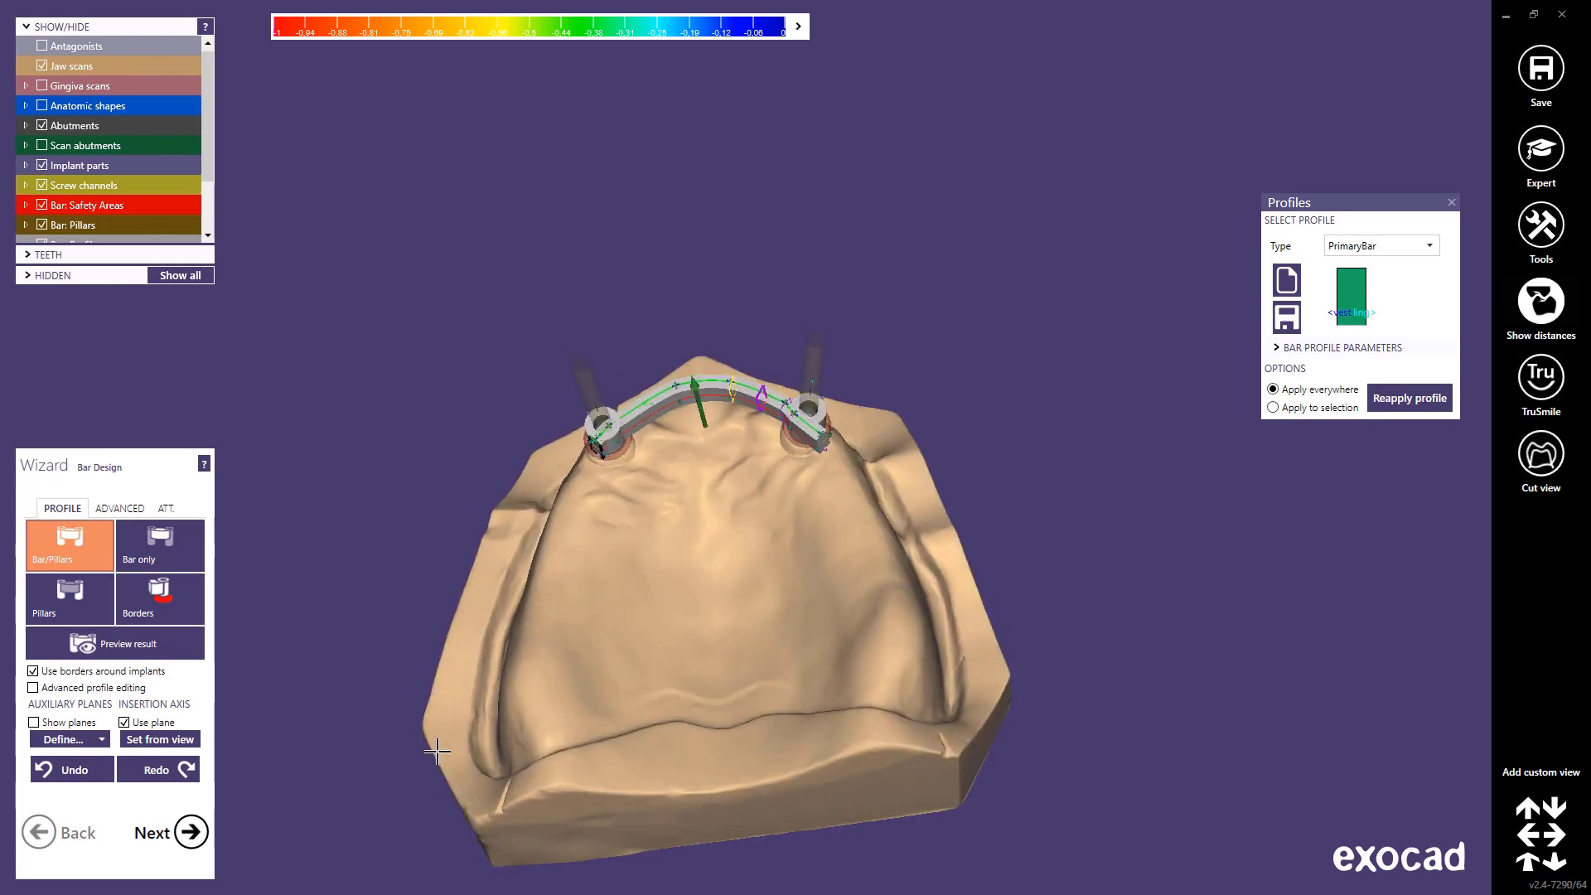
# - In bar-only editing, move the control points at the tooth 13 pillar to extend the bar's end distally past it
pyautogui.scroll(2, 808, 480)
pyautogui.scroll(2, 808, 480)
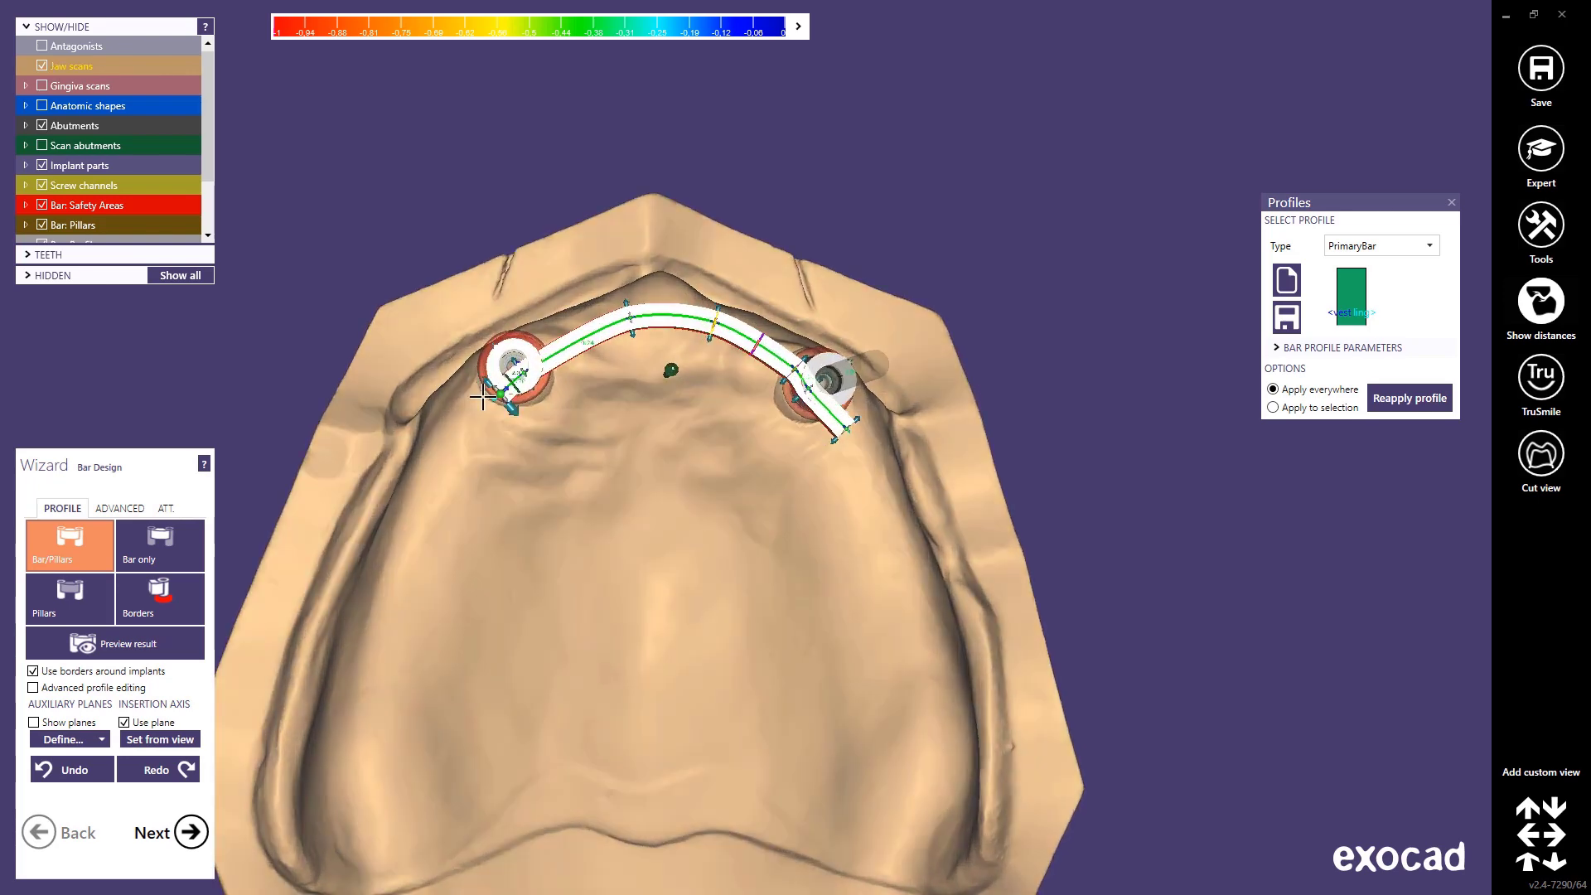
pyautogui.scroll(5, 579, 440)
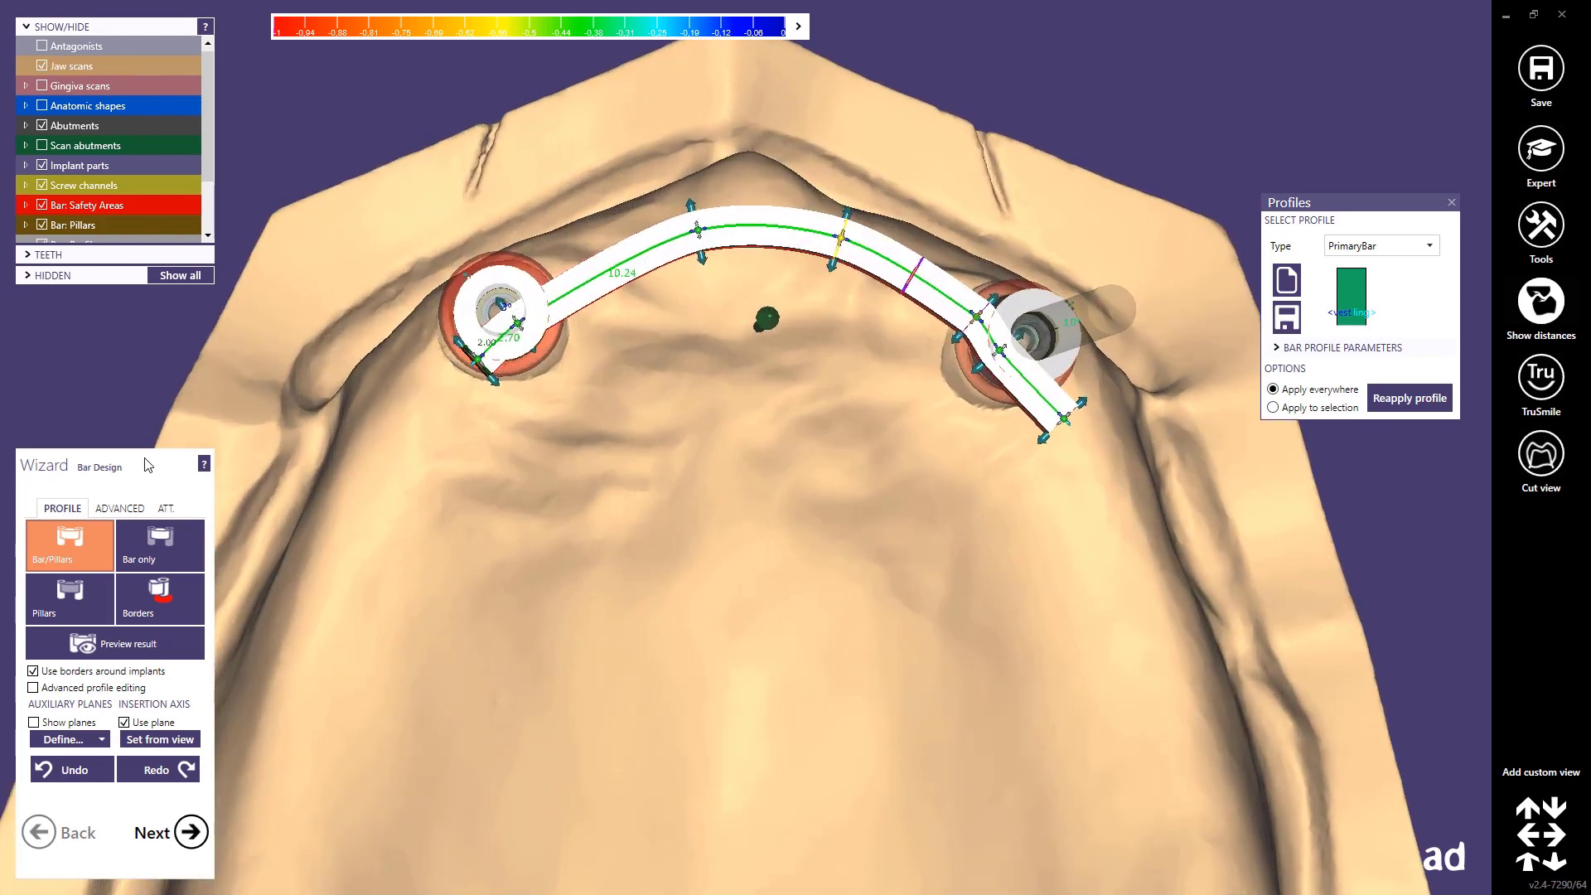
pyautogui.click(154, 542)
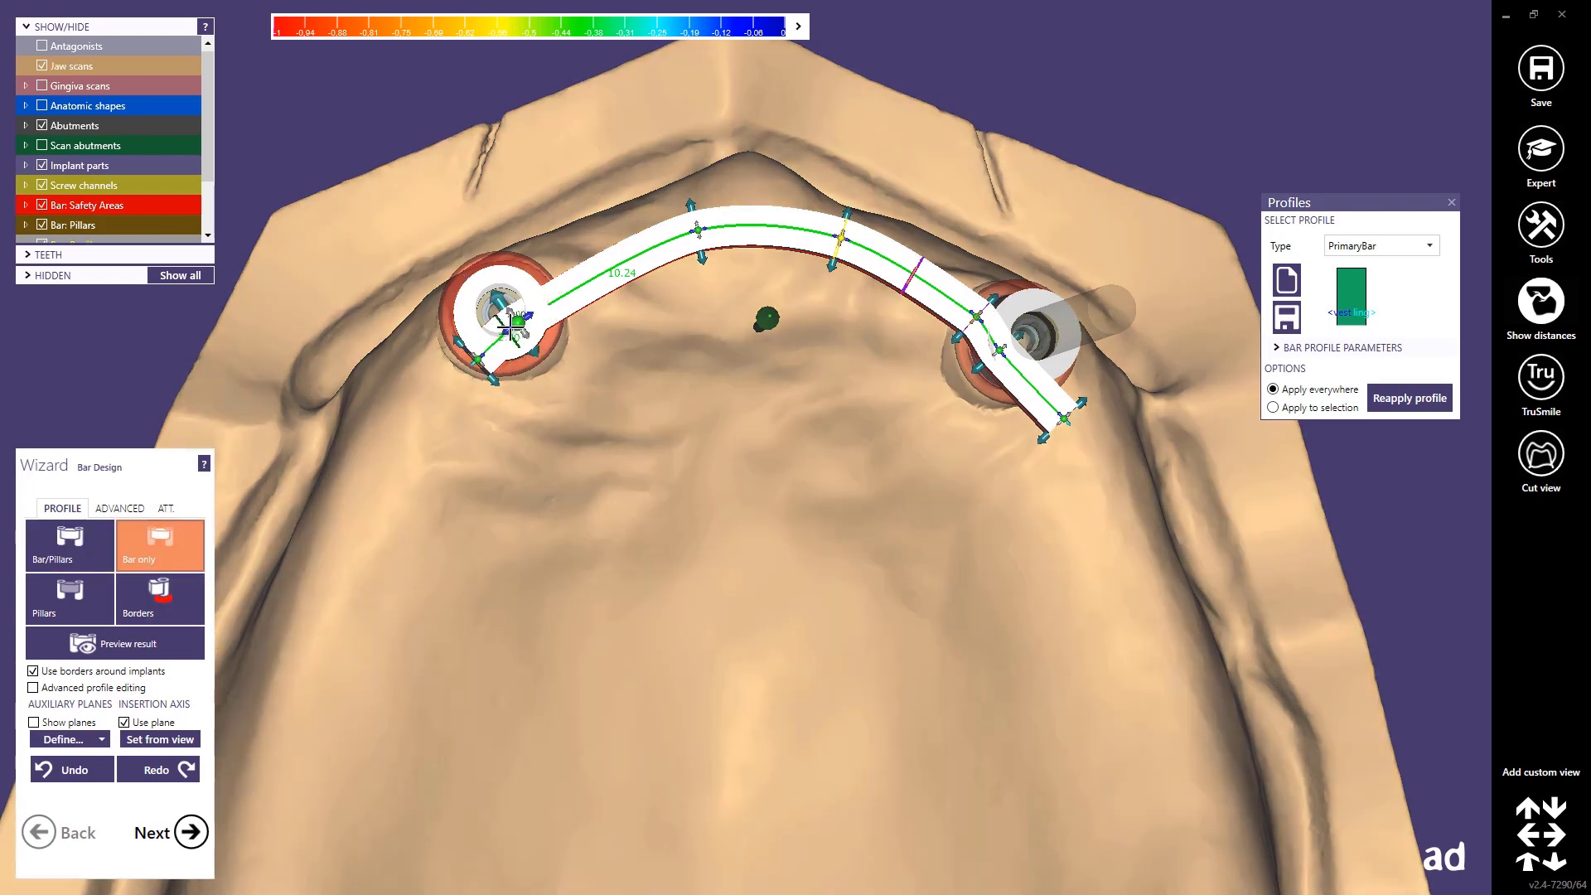
pyautogui.moveTo(509, 315); pyautogui.dragTo(457, 364)
pyautogui.click(460, 367)
# - Place a control point on the bar just mesial to the tooth 13 pillar and shift it slightly to smooth the curve
pyautogui.click(545, 289)
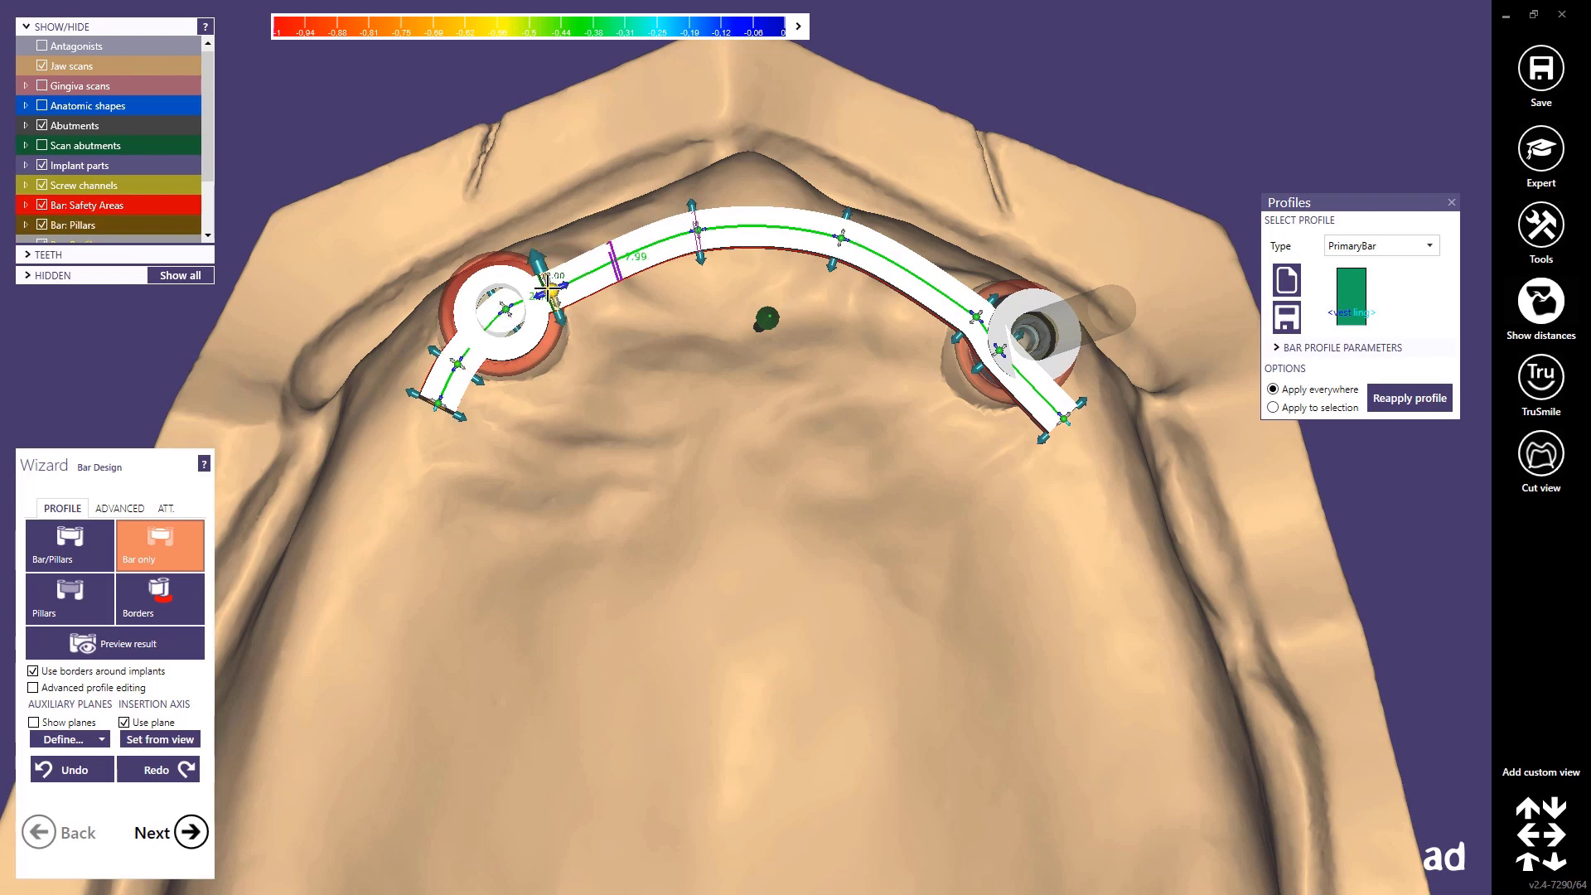
pyautogui.moveTo(548, 287); pyautogui.dragTo(555, 273)
pyautogui.press('ctrl')
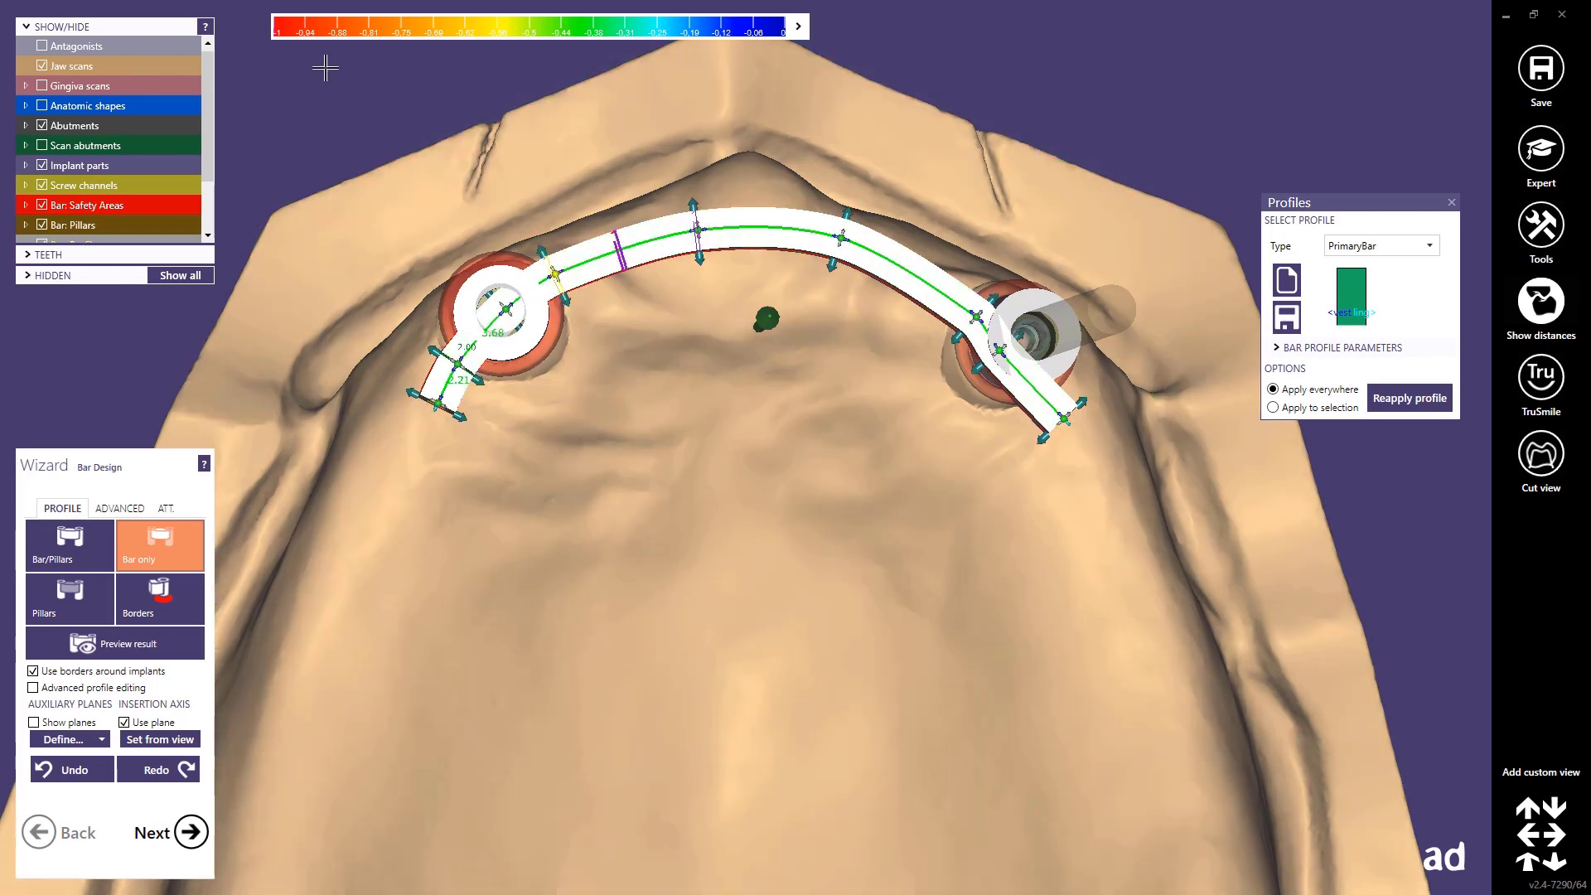
pyautogui.moveTo(323, 120); pyautogui.dragTo(306, 253, button='middle')
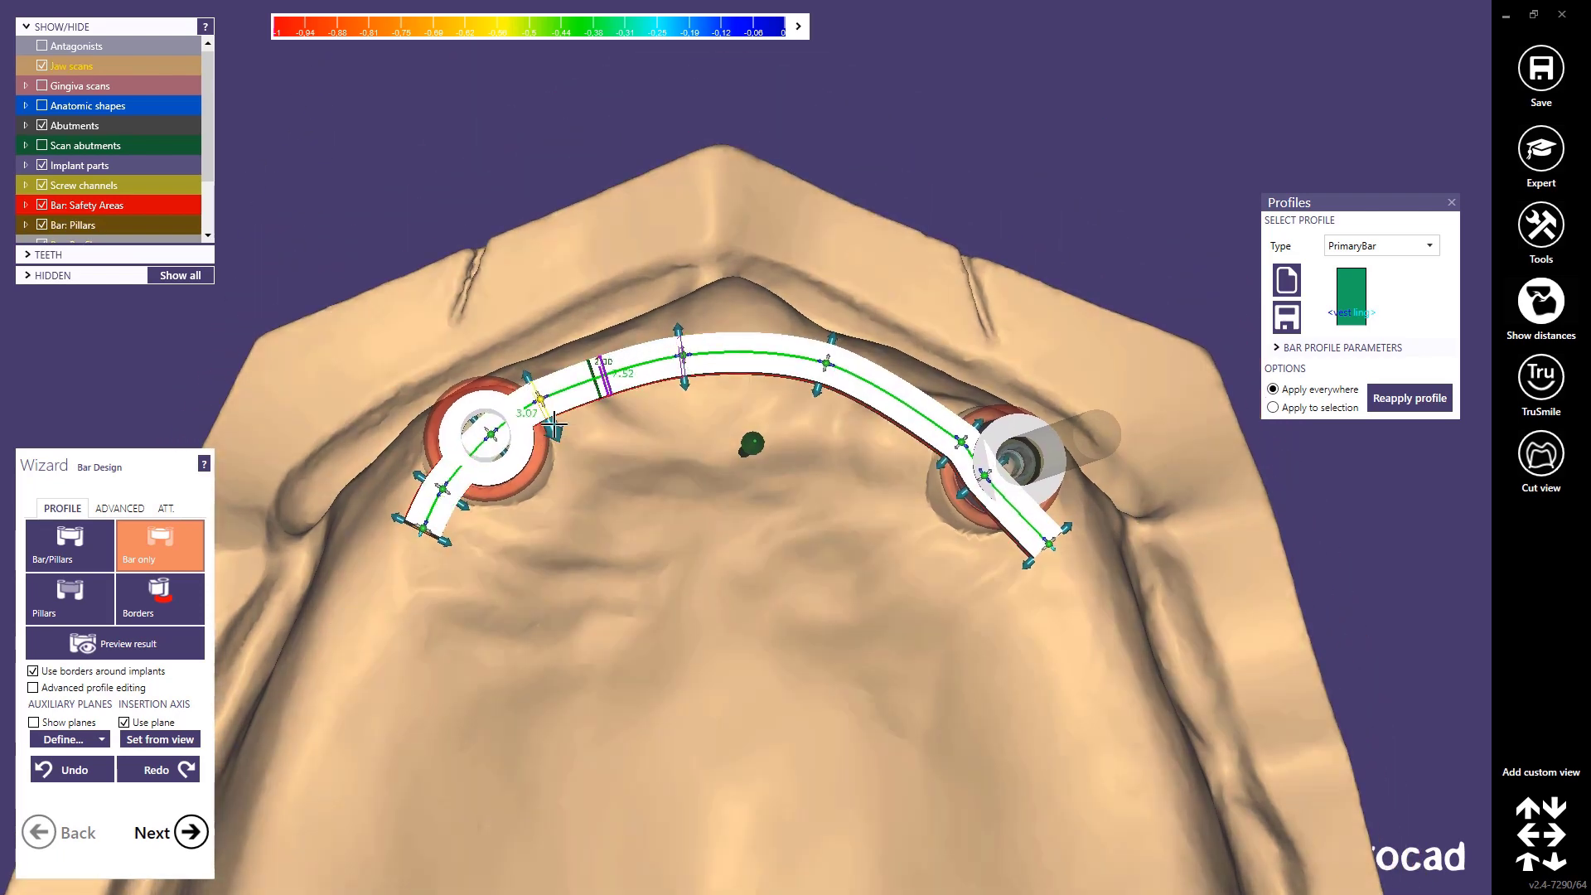
# - Move the bar's front control point to the midline, and add and shift a control point between it and the tooth 13 pillar
pyautogui.scroll(3, 501, 396)
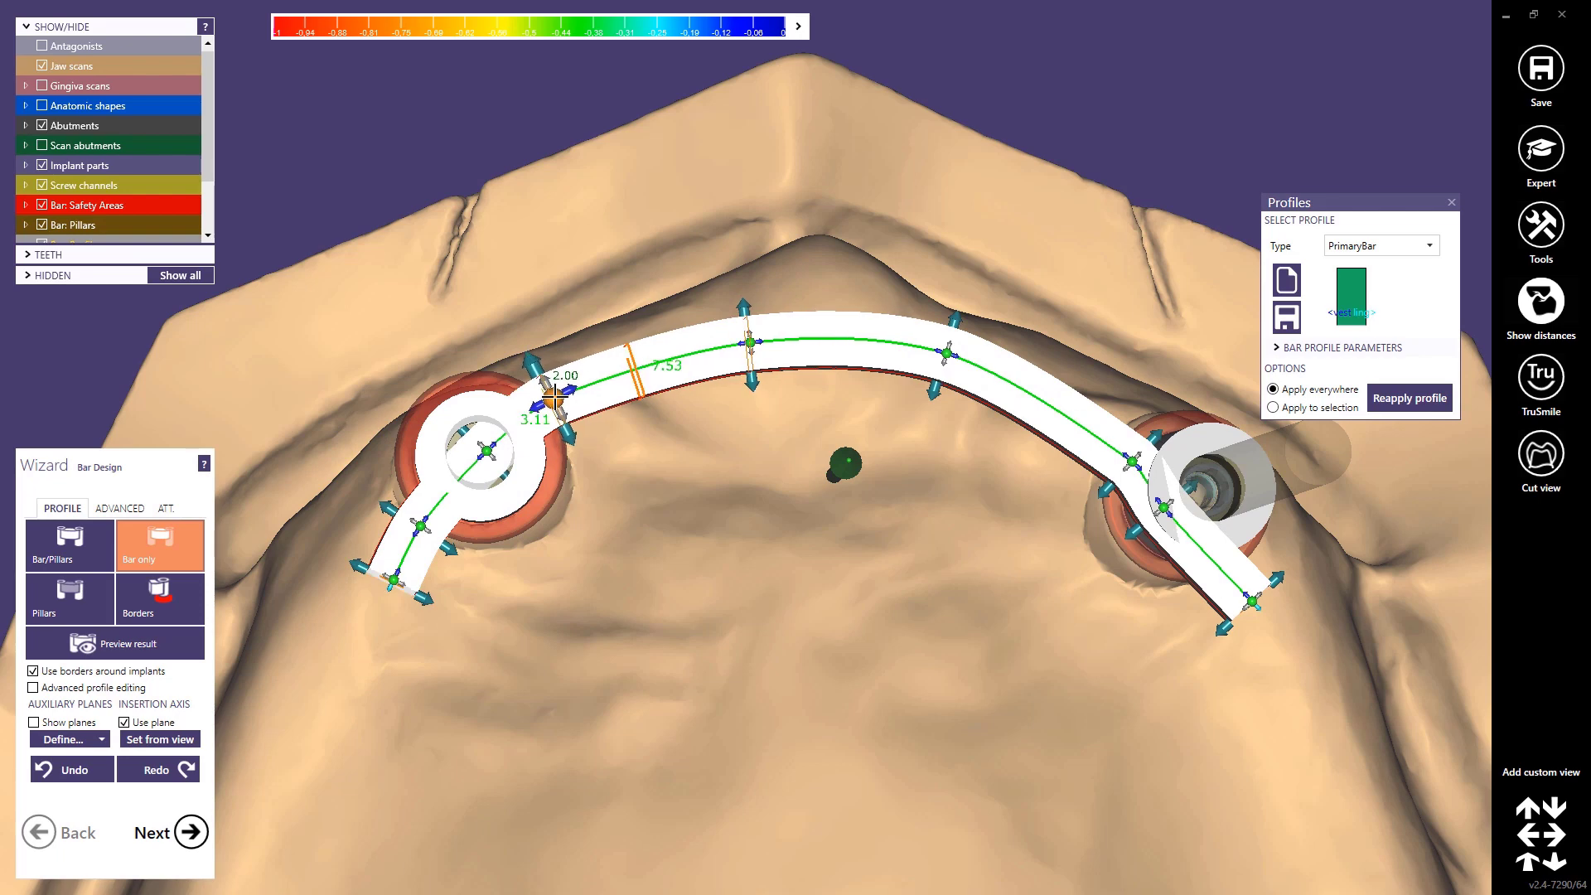
pyautogui.moveTo(750, 342); pyautogui.dragTo(809, 317)
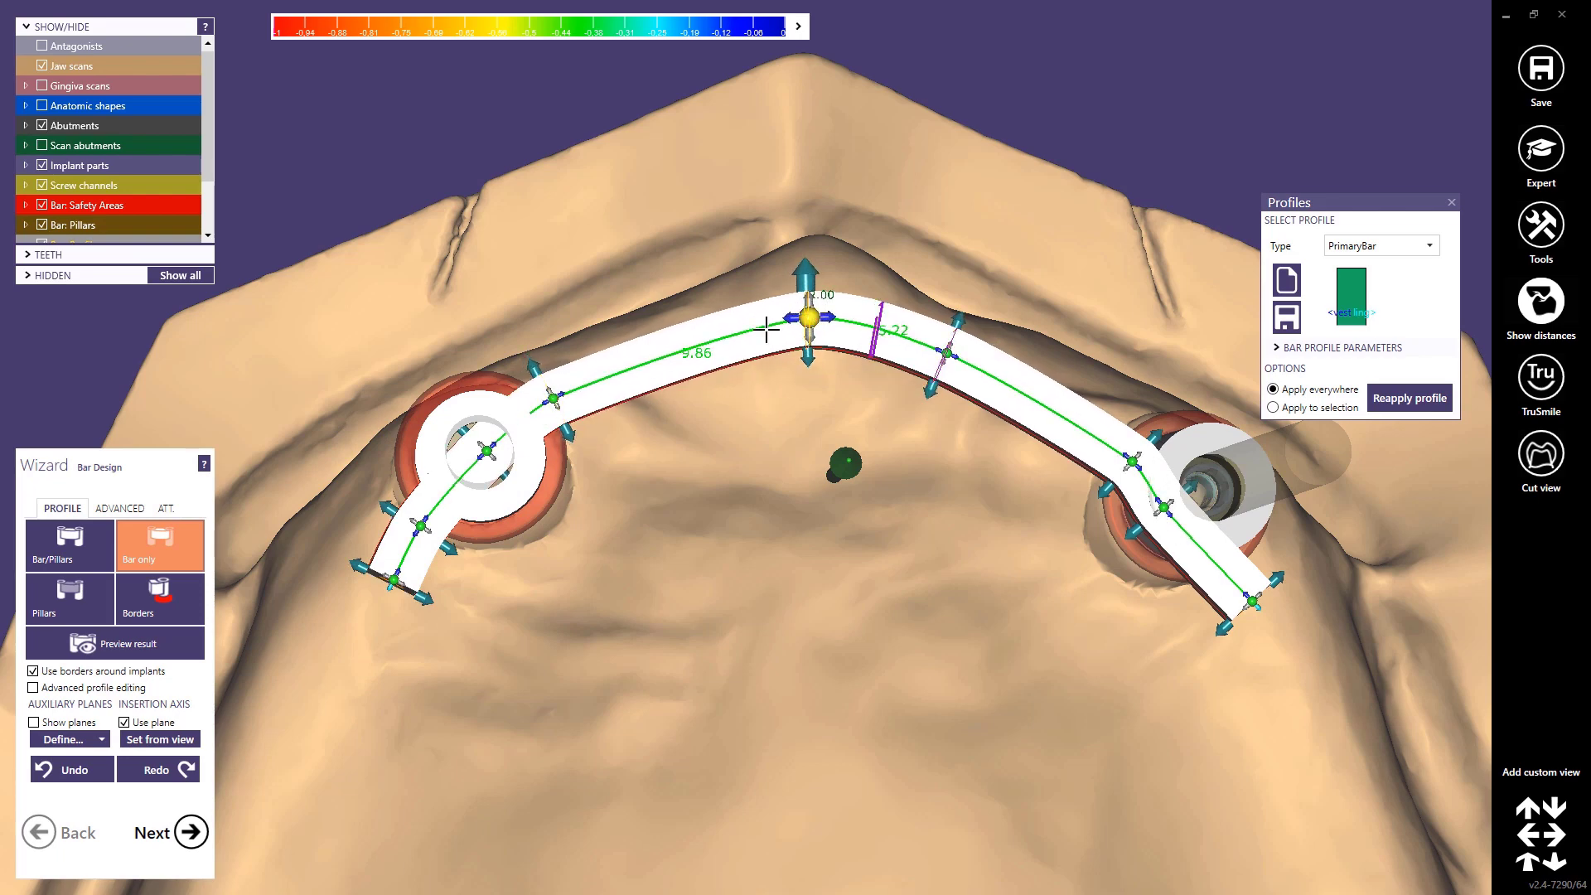
pyautogui.click(596, 379)
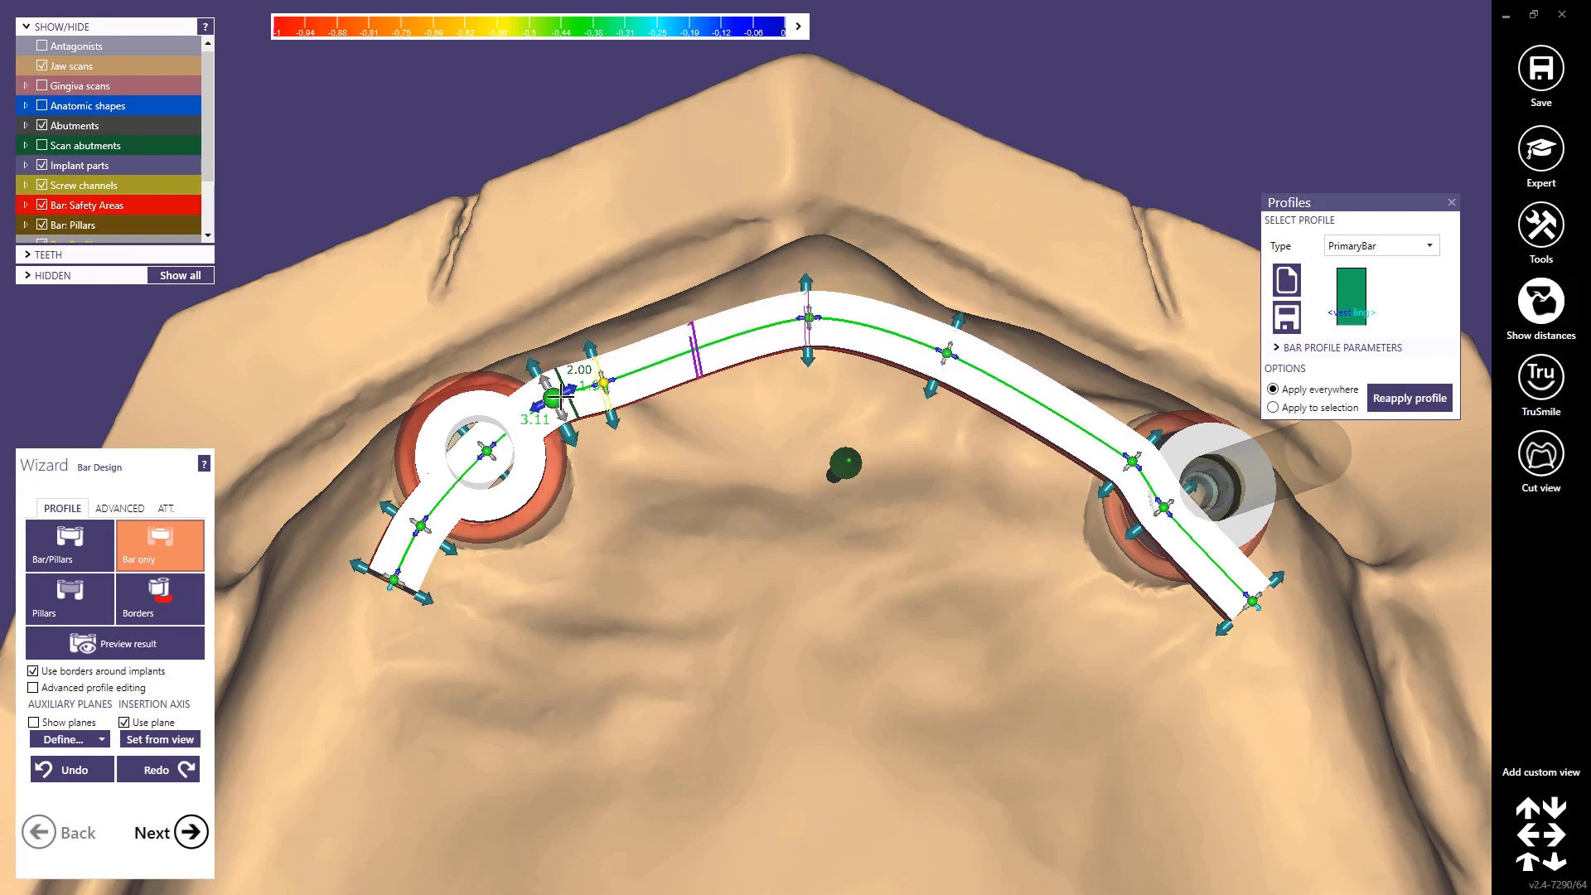
pyautogui.moveTo(596, 364); pyautogui.dragTo(466, 478)
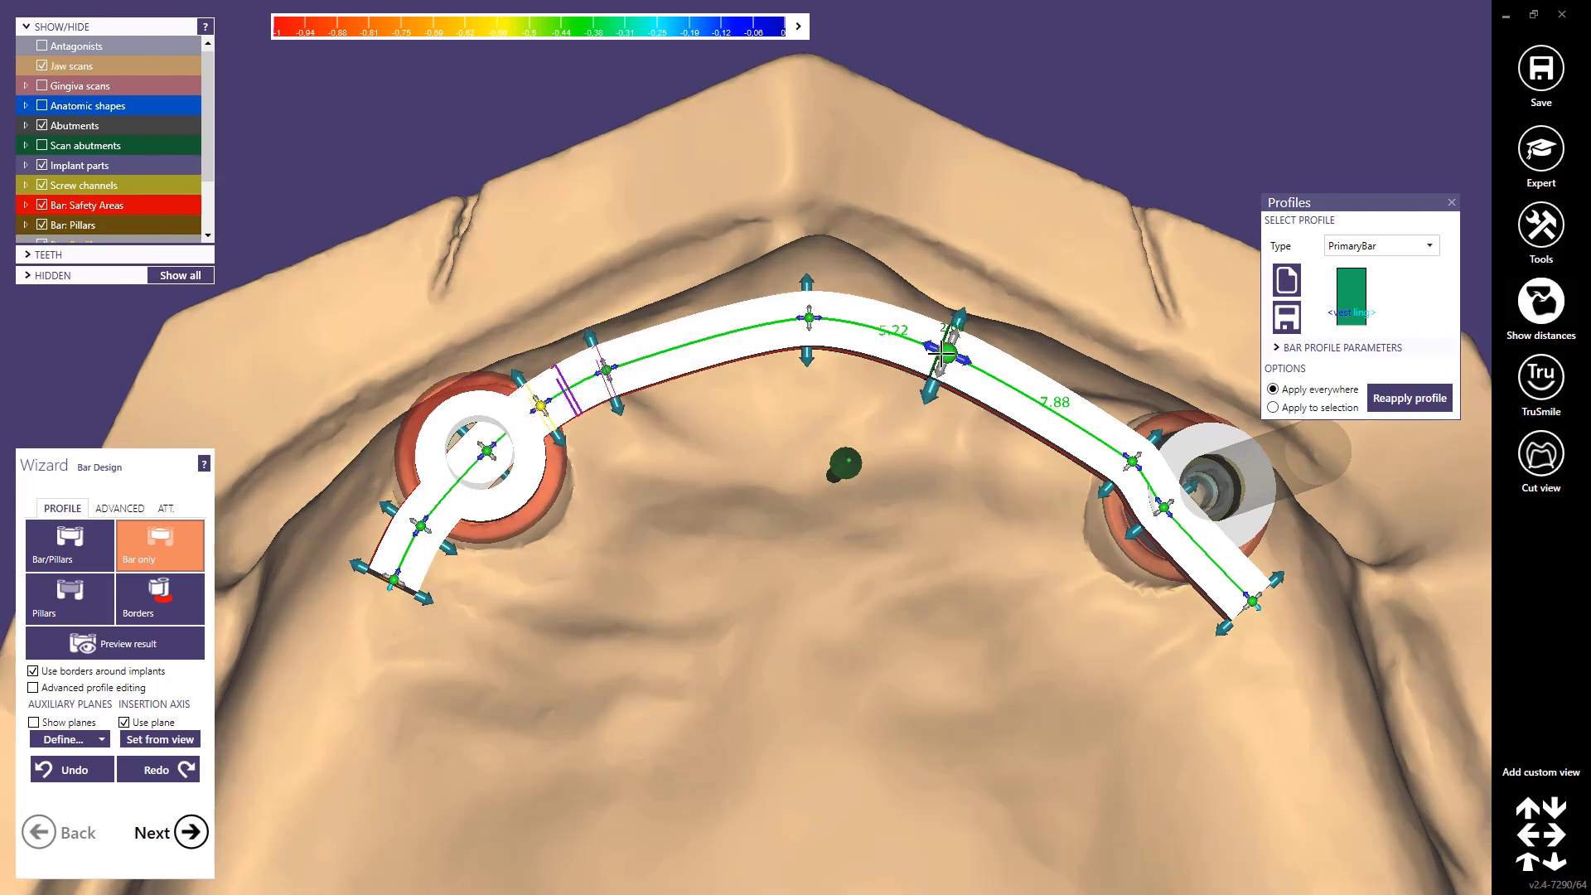
# - Shift the control points mesial to and at the tooth 23 pillar so the bar follows the arch
pyautogui.click(951, 359)
pyautogui.moveTo(954, 363); pyautogui.dragTo(1032, 404)
pyautogui.moveTo(1166, 507); pyautogui.dragTo(1200, 497)
# - Extend the bar's end distally past the tooth 23 pillar and realign the control points so the curve runs through the pillar
pyautogui.scroll(-4, 1068, 513)
pyautogui.moveTo(752, 167); pyautogui.dragTo(555, 128, button='middle')
pyautogui.moveTo(555, 128); pyautogui.dragTo(620, 353, button='right')
pyautogui.scroll(4, 952, 461)
pyautogui.moveTo(871, 446); pyautogui.dragTo(804, 370)
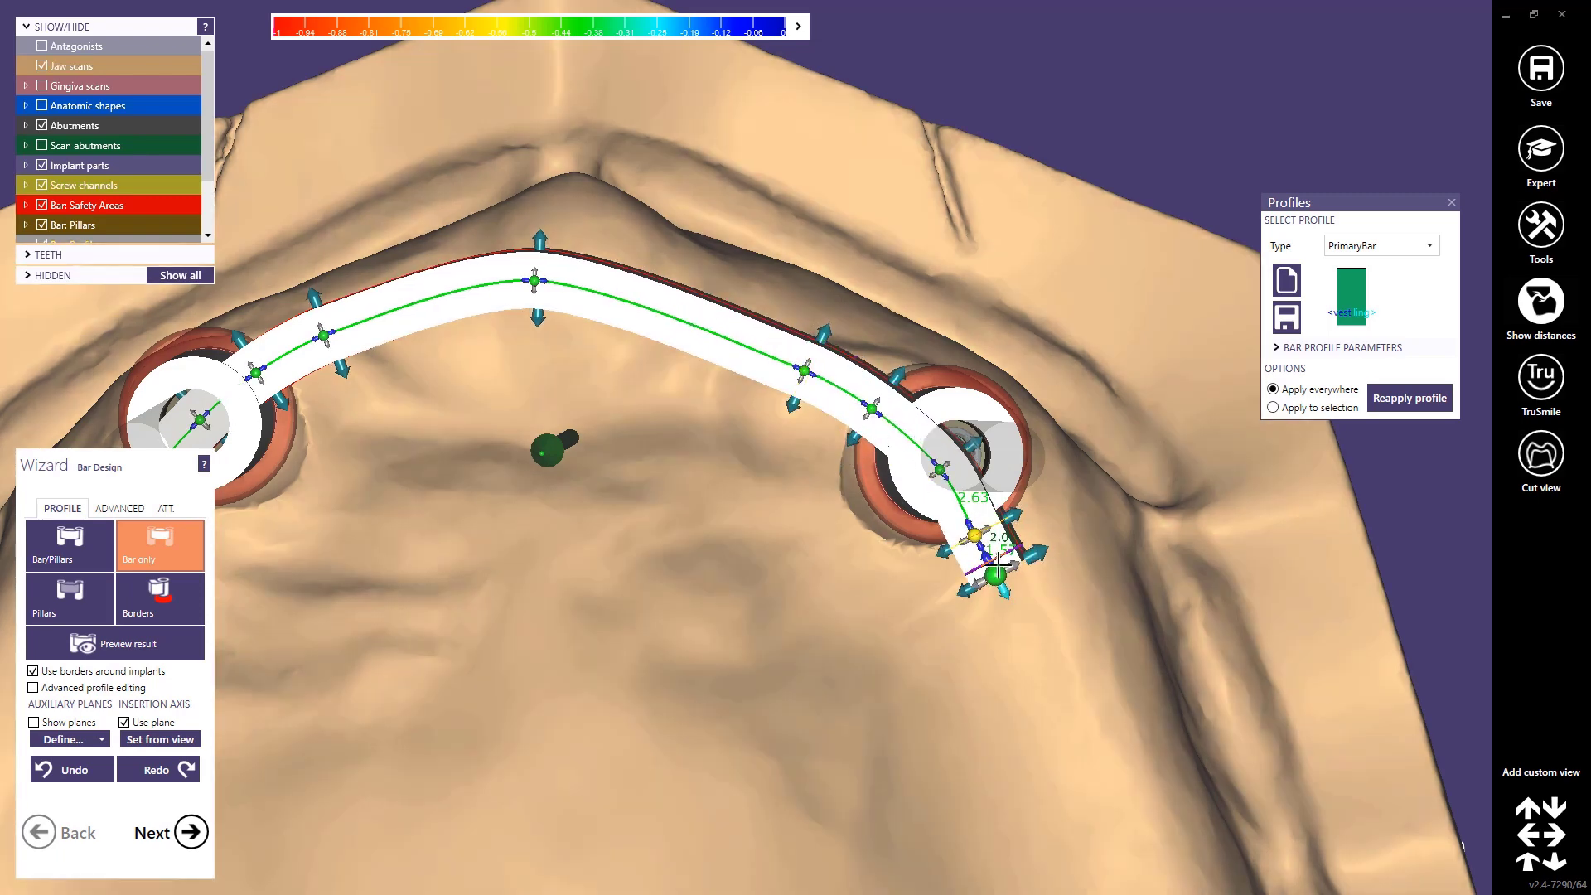
pyautogui.moveTo(996, 574); pyautogui.dragTo(1000, 616)
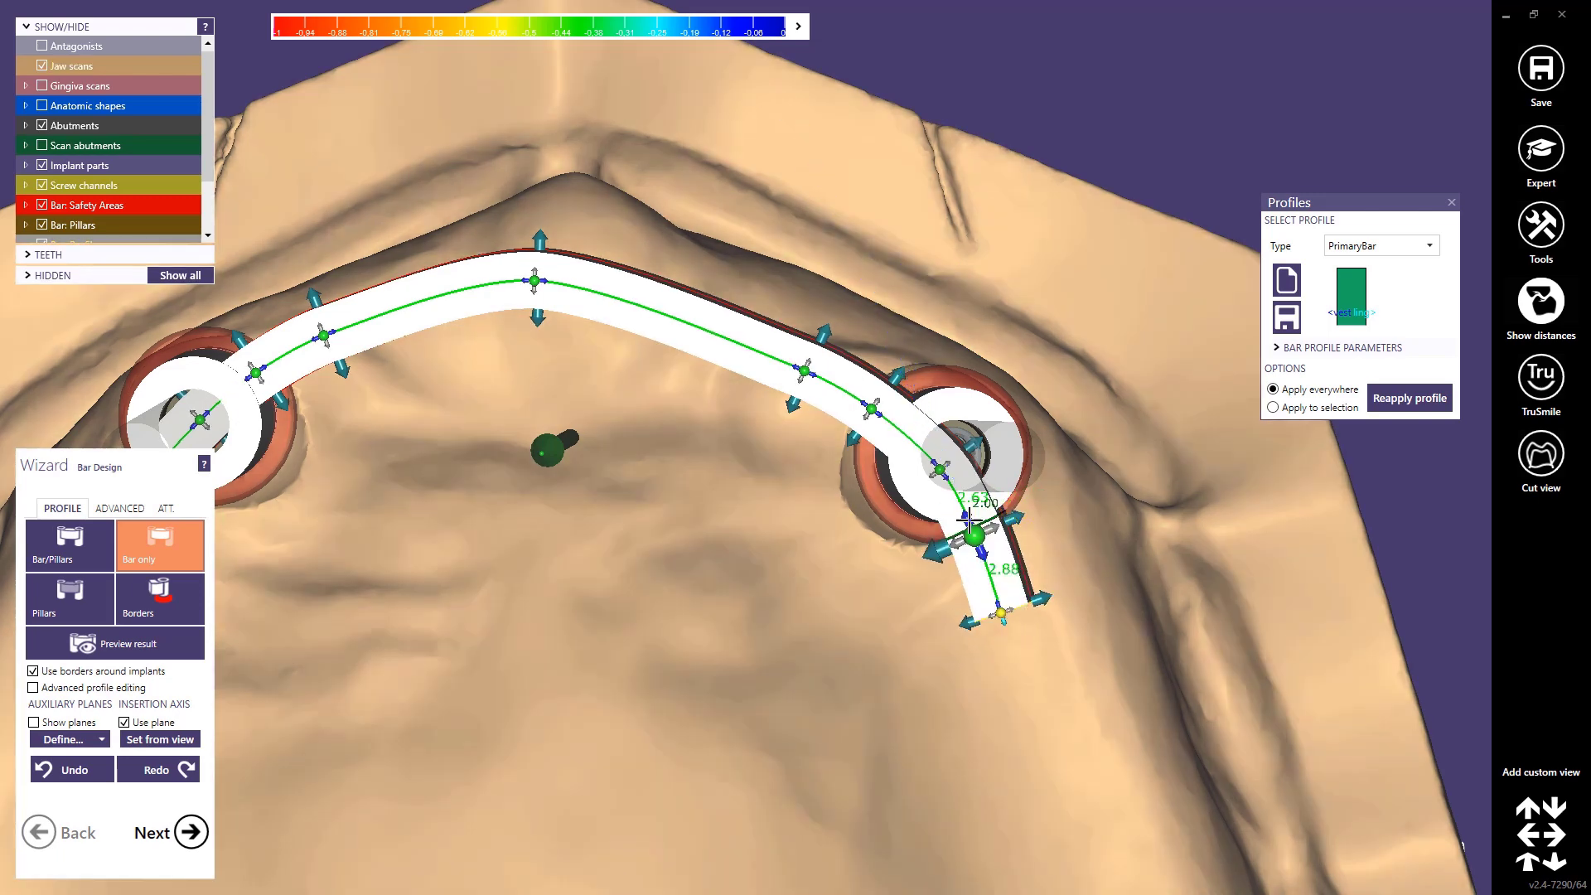
pyautogui.moveTo(972, 536); pyautogui.dragTo(944, 460)
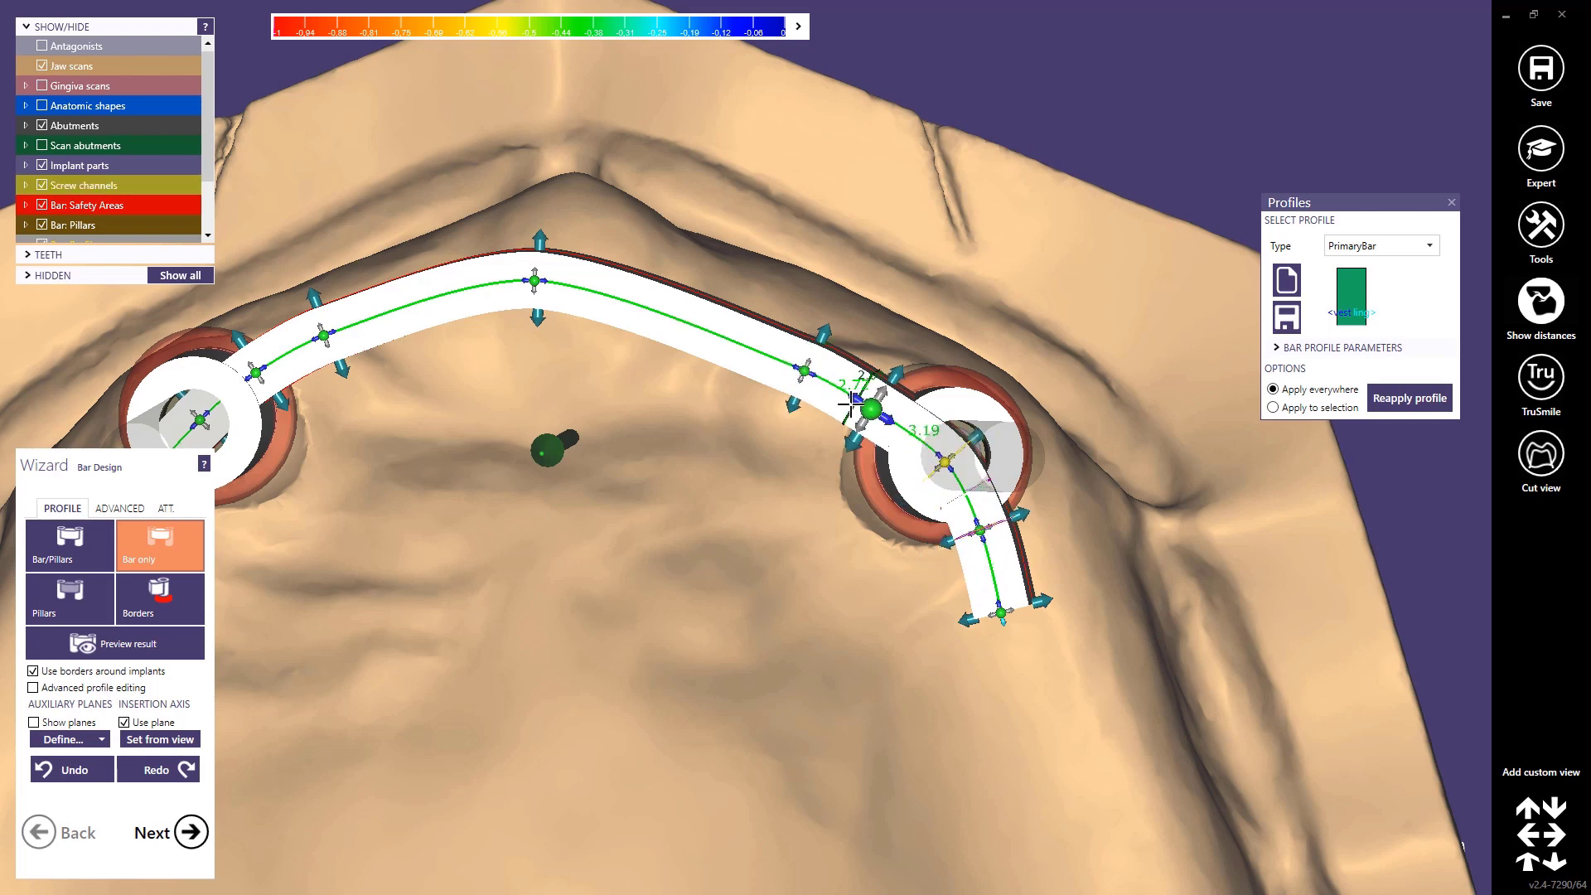
pyautogui.moveTo(879, 416); pyautogui.dragTo(809, 367)
# - Adjust the control points mesial to the tooth 13 pillar and recentre the bar's front control point on the midline
pyautogui.scroll(-6, 717, 390)
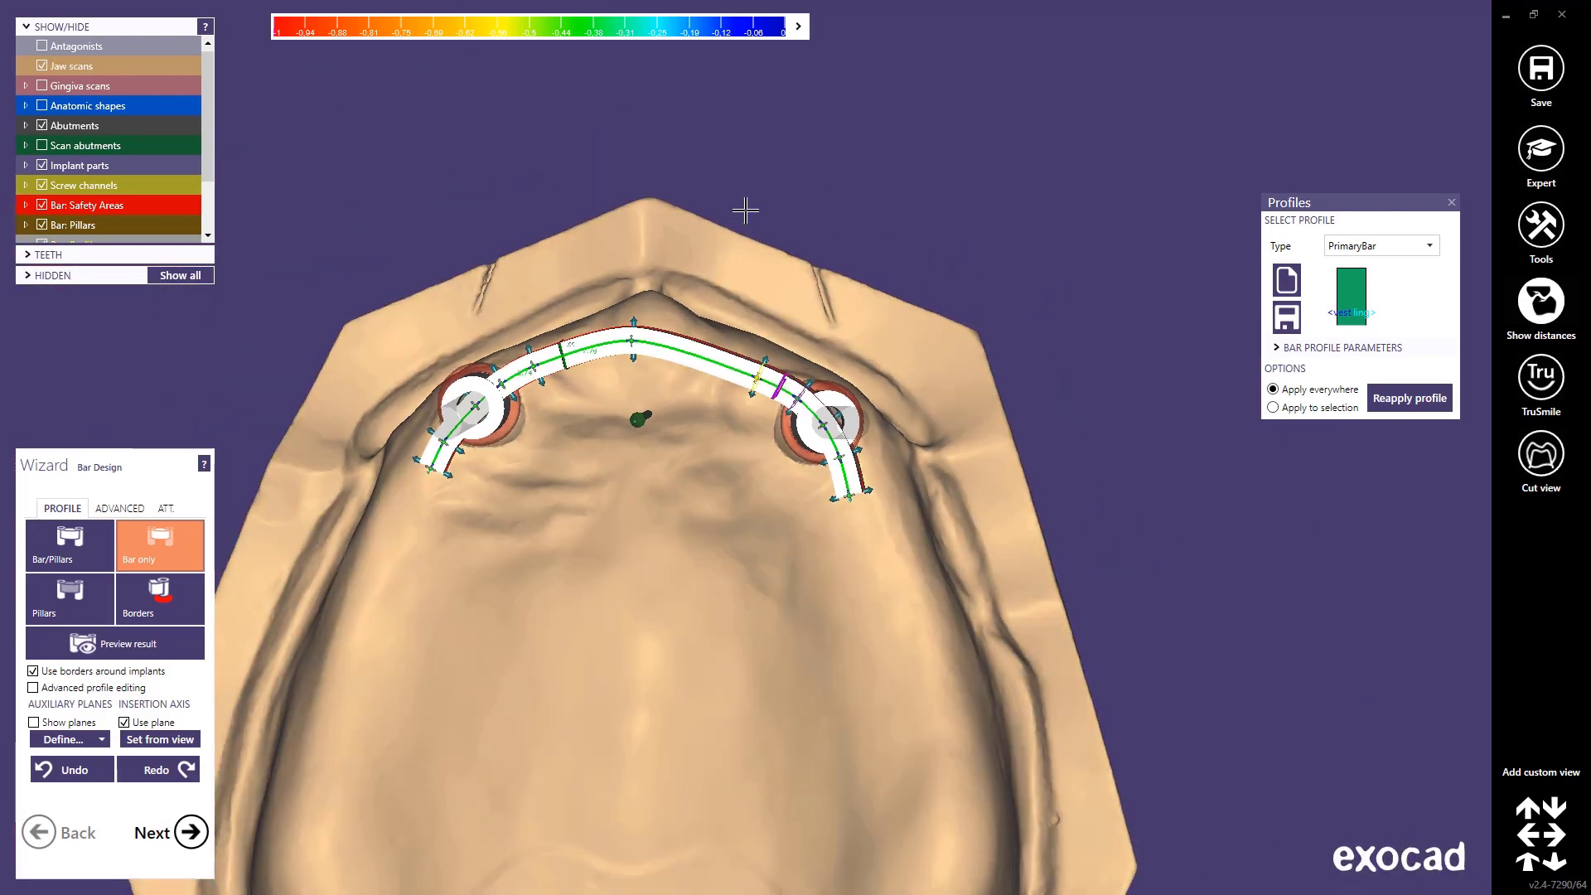
pyautogui.moveTo(782, 154); pyautogui.dragTo(724, 341, button='right')
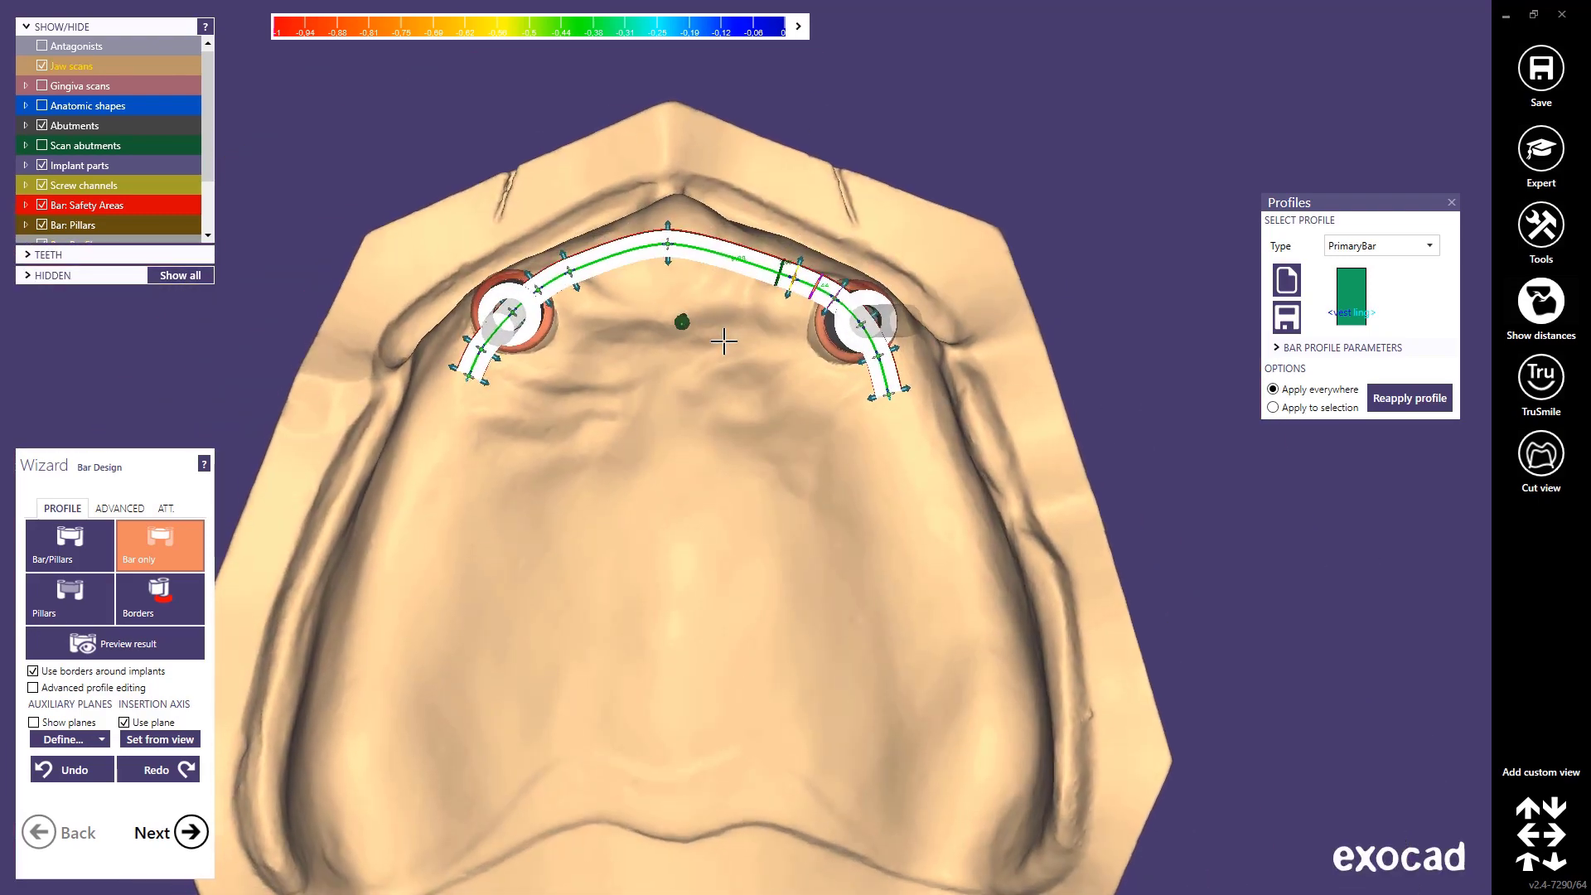
pyautogui.scroll(4, 530, 286)
pyautogui.moveTo(604, 267); pyautogui.dragTo(551, 303)
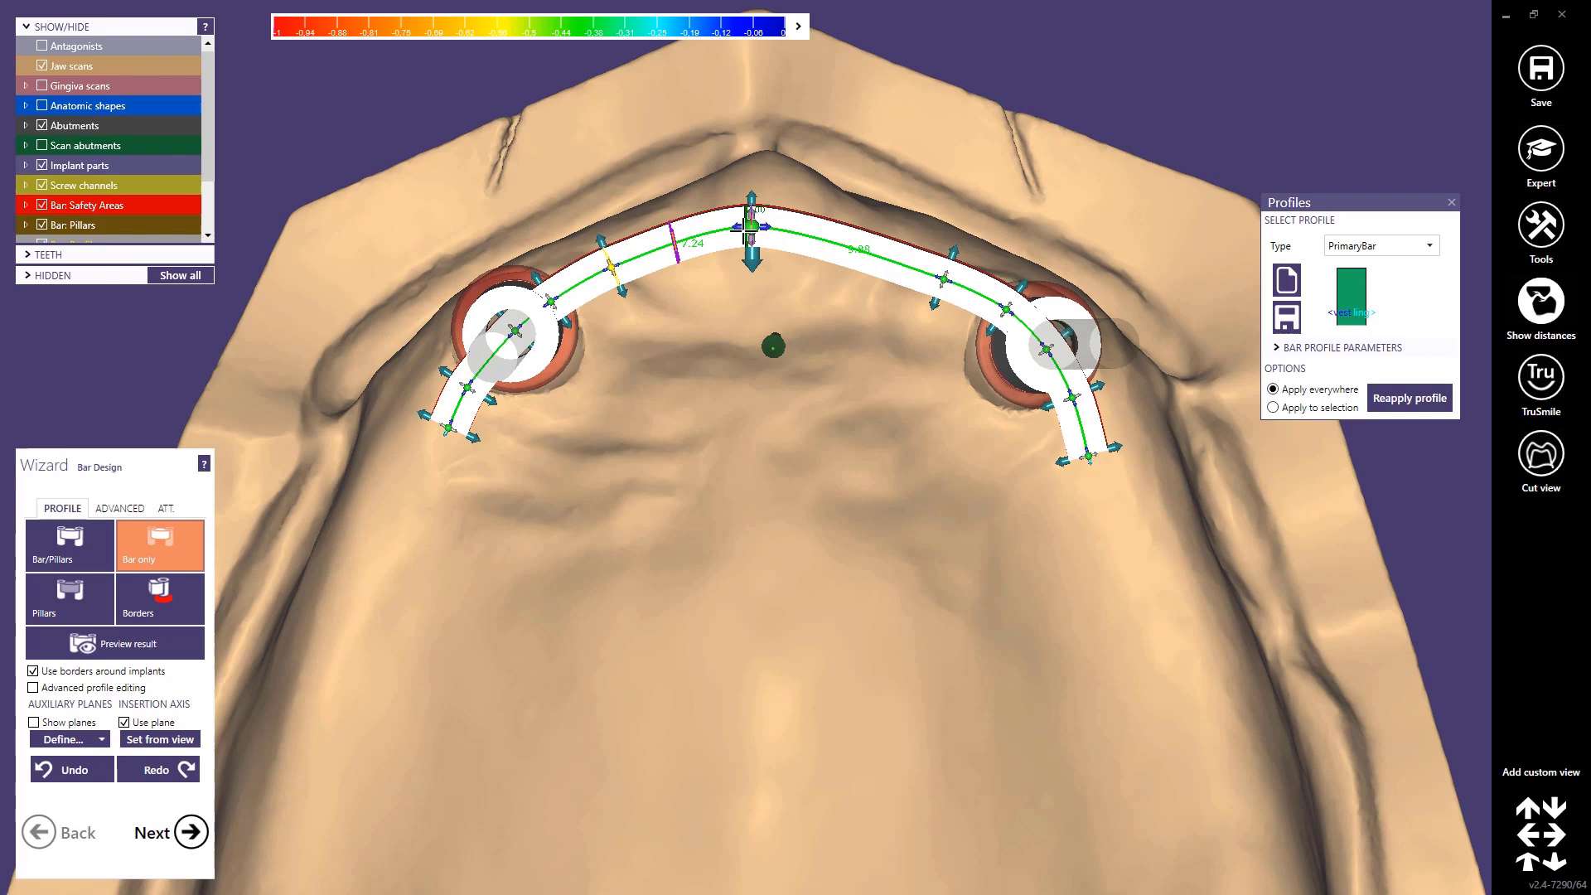
pyautogui.moveTo(751, 227); pyautogui.dragTo(769, 227)
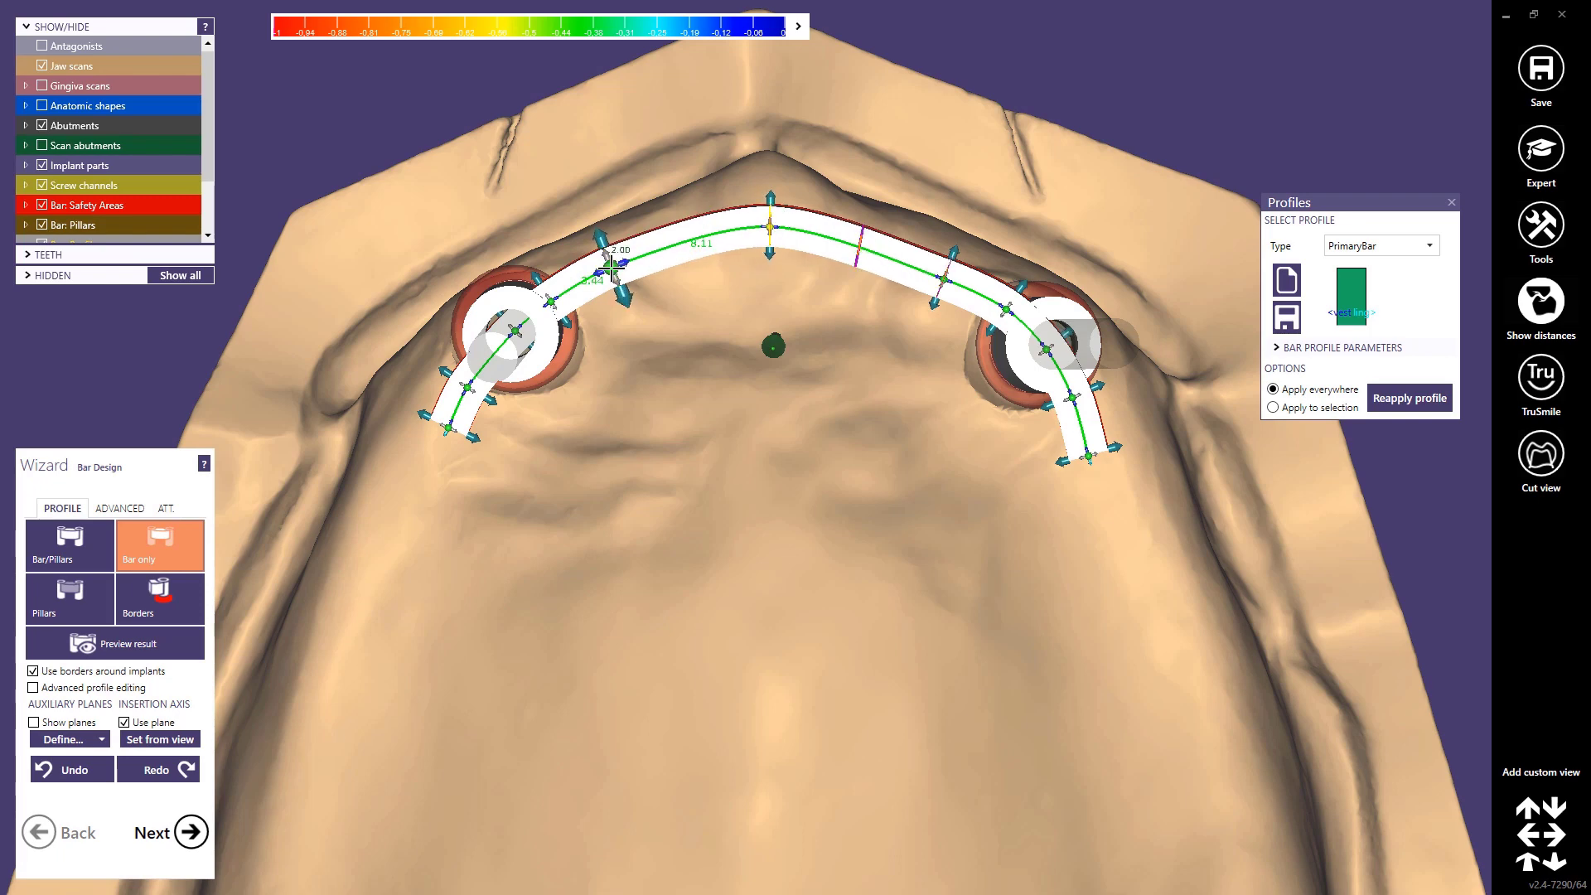
pyautogui.moveTo(611, 265); pyautogui.dragTo(612, 270)
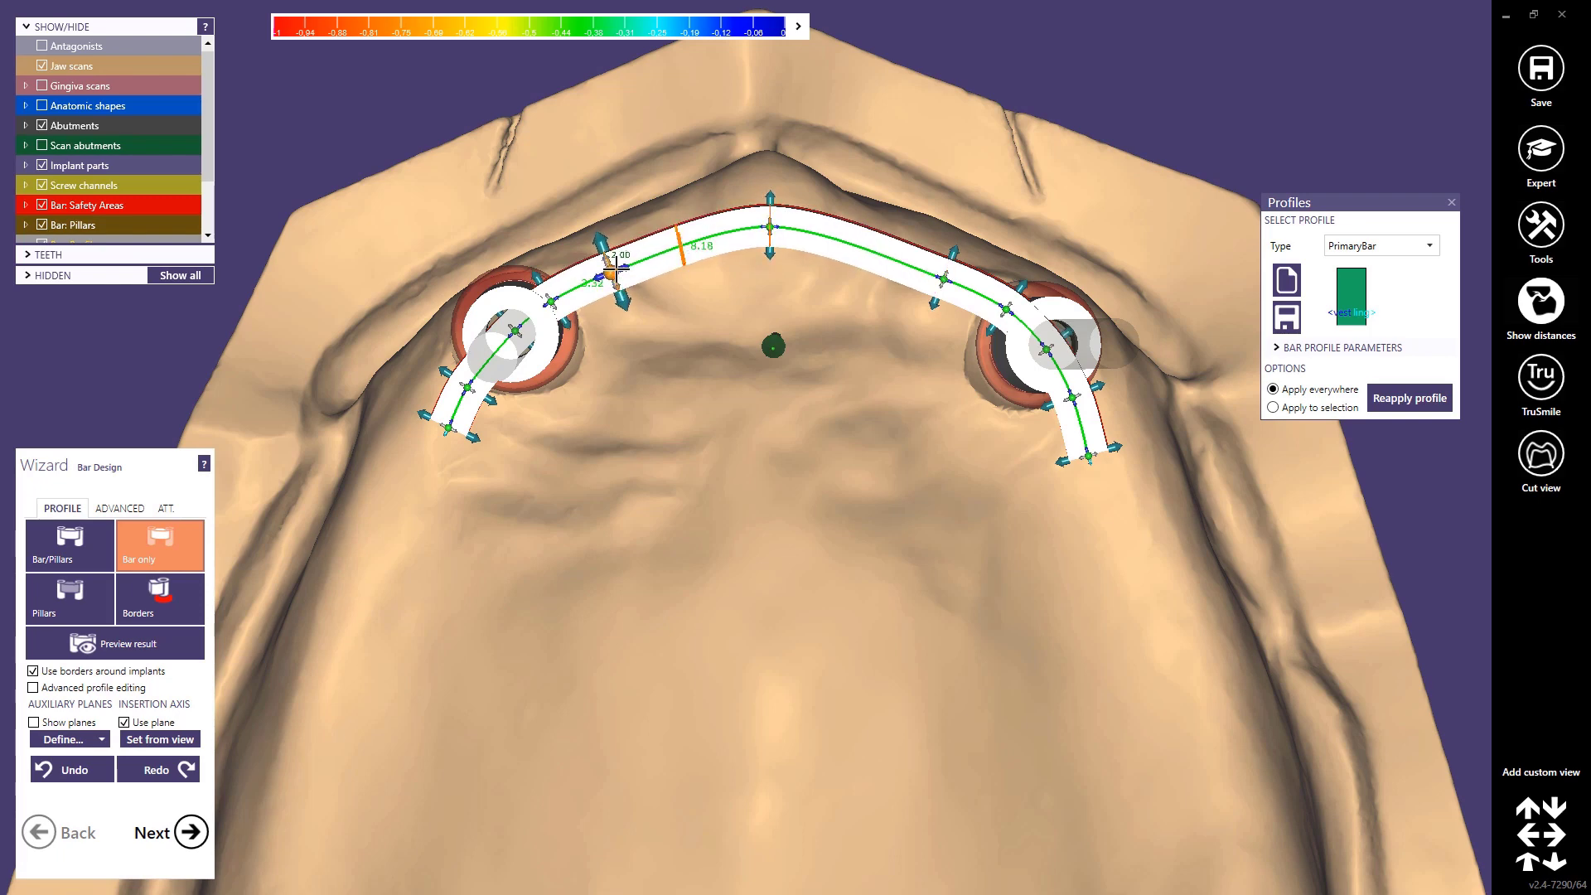
# - Reposition the control points of the bar's distal end at tooth 13 to mirror the curve of the opposite side
pyautogui.scroll(-4, 780, 327)
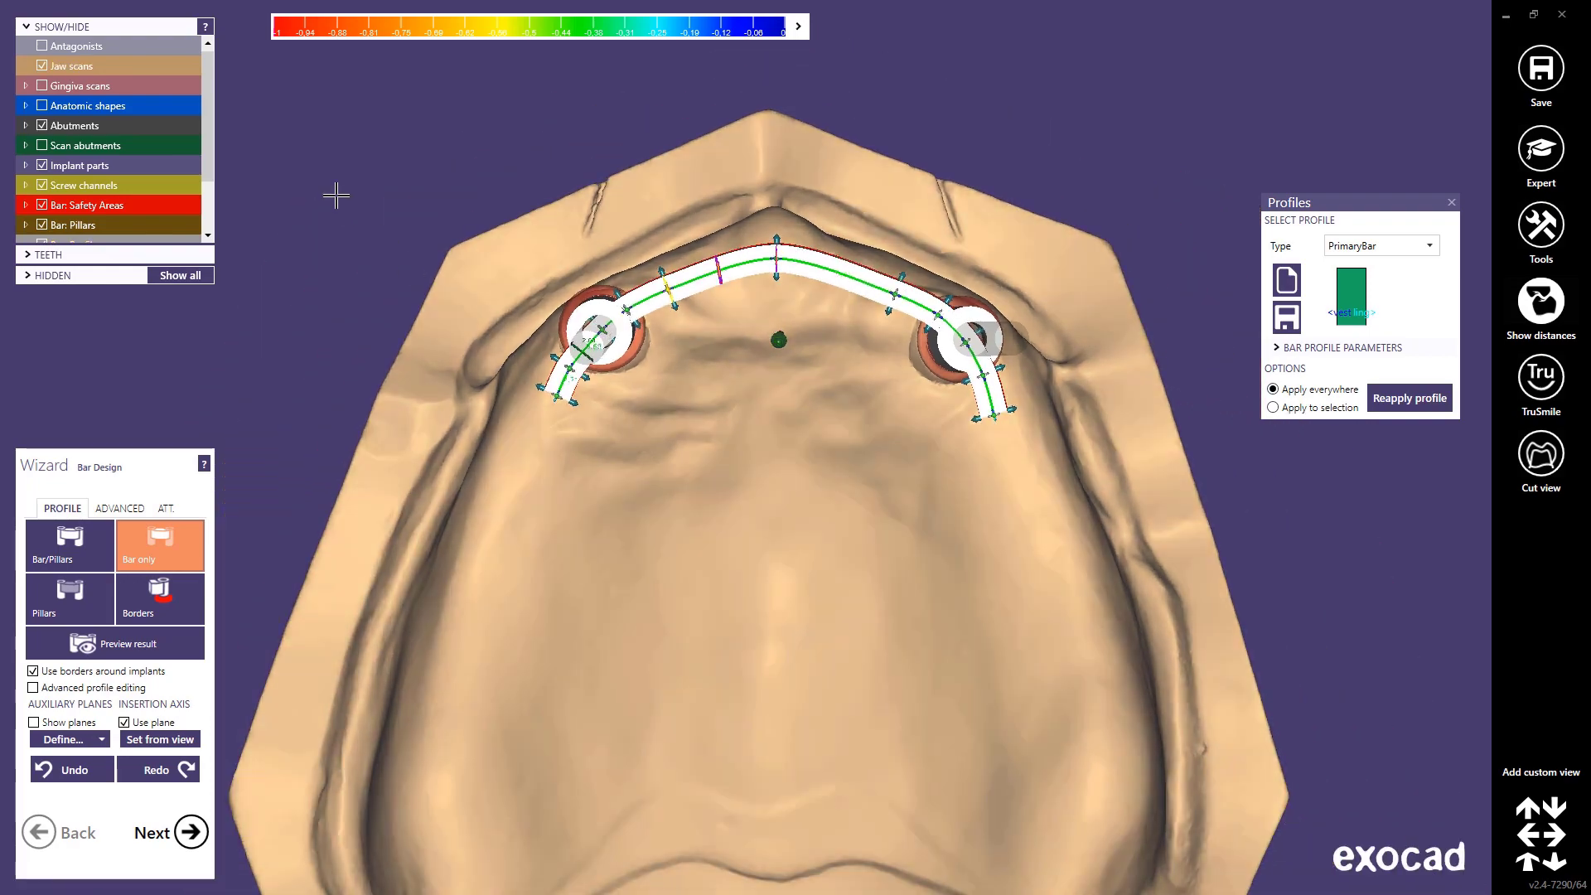
pyautogui.moveTo(336, 196); pyautogui.dragTo(302, 241, button='middle')
pyautogui.scroll(4, 953, 418)
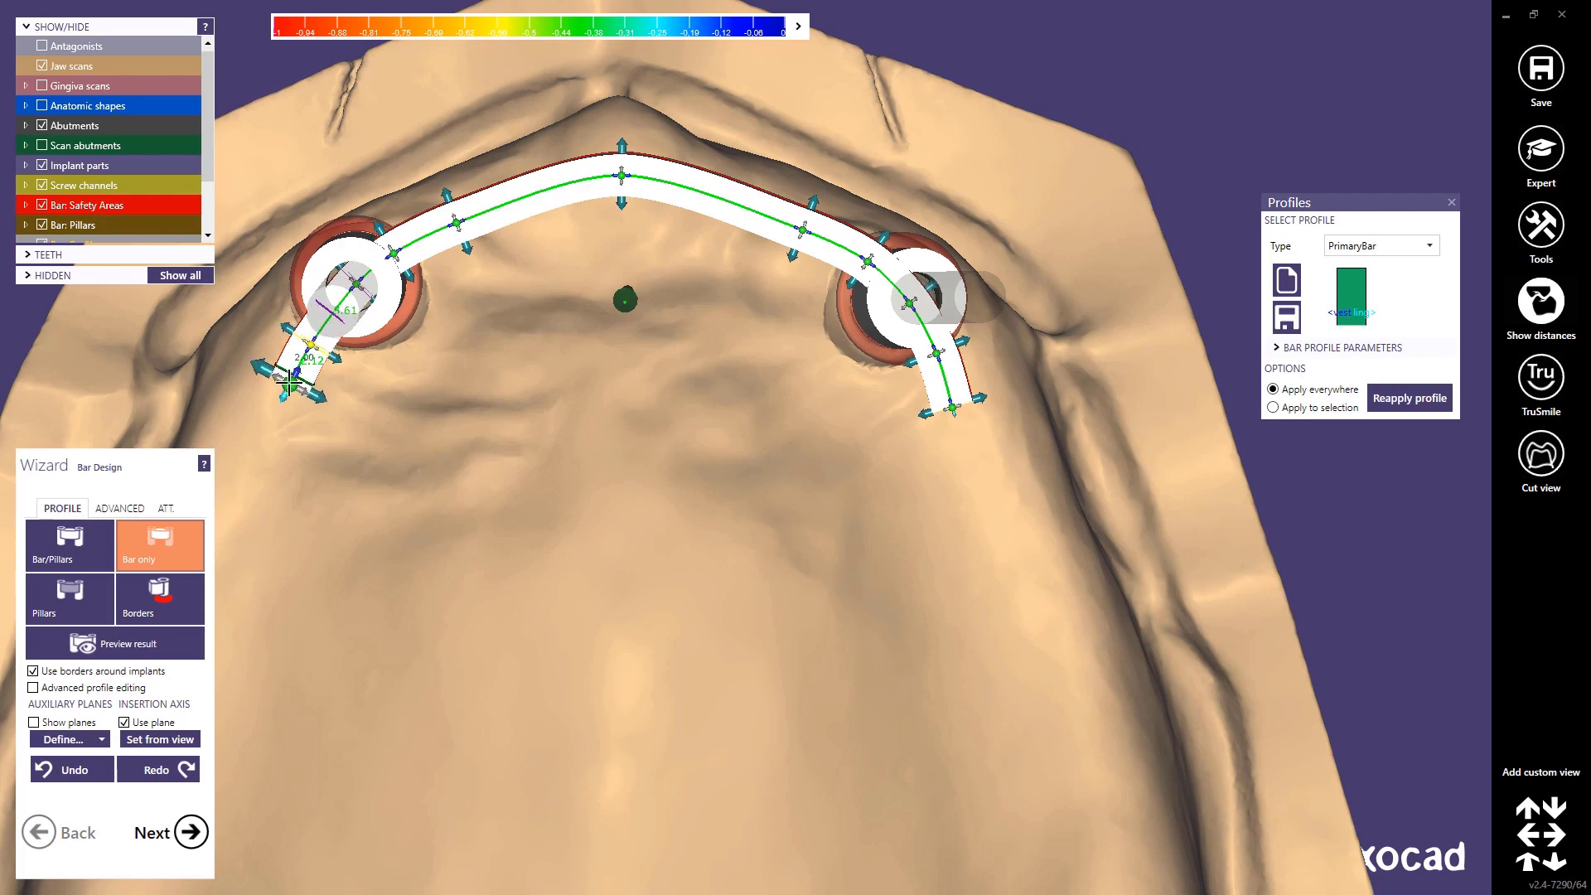
pyautogui.moveTo(290, 383); pyautogui.dragTo(313, 341)
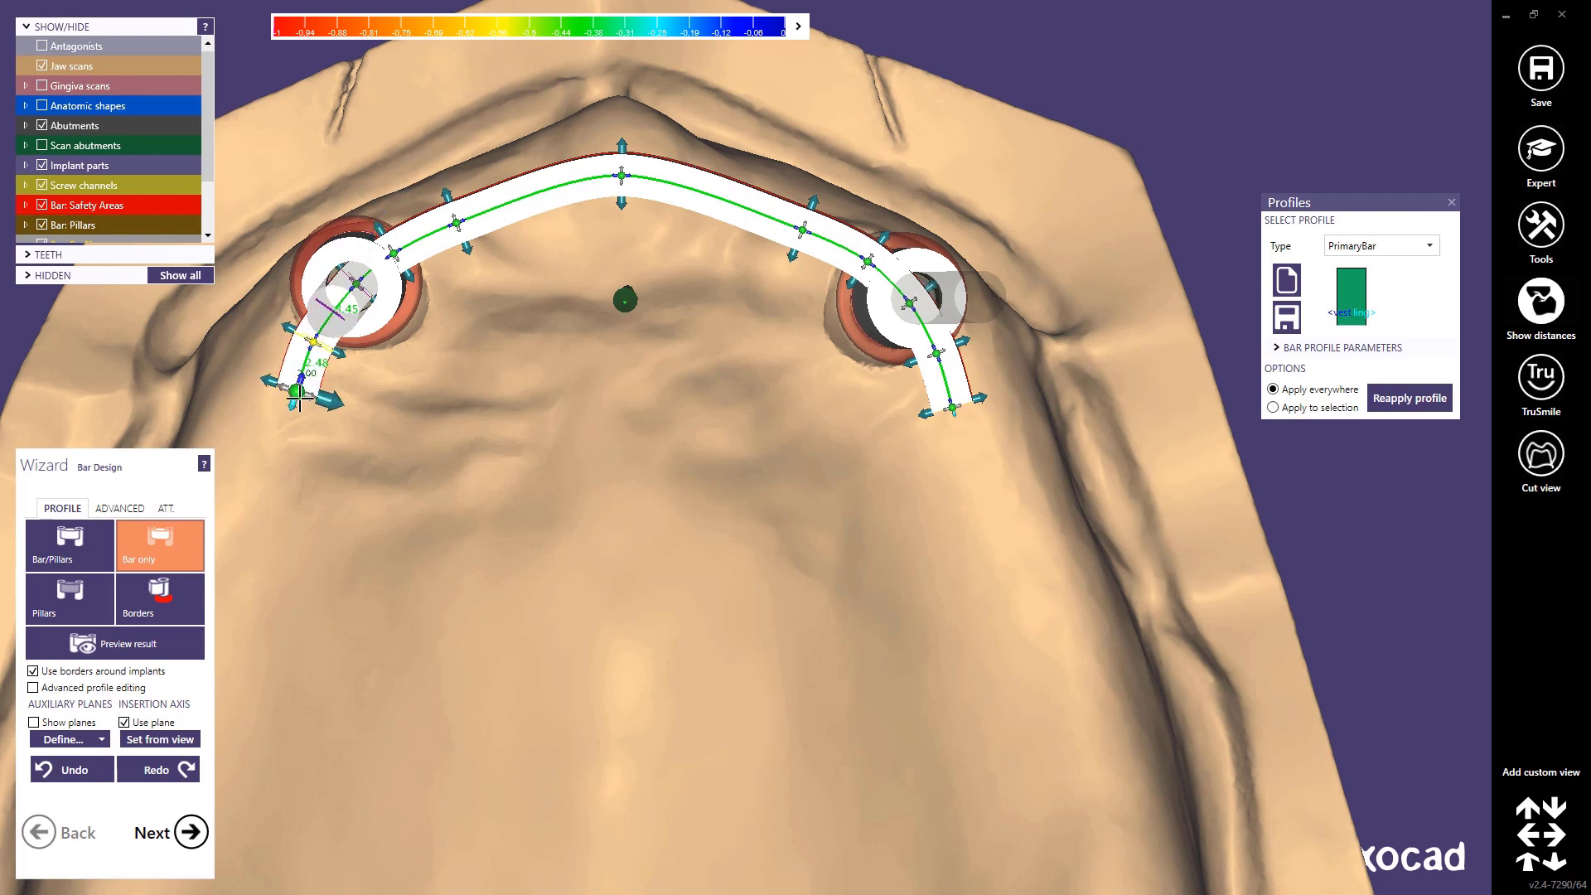
pyautogui.scroll(-3, 674, 350)
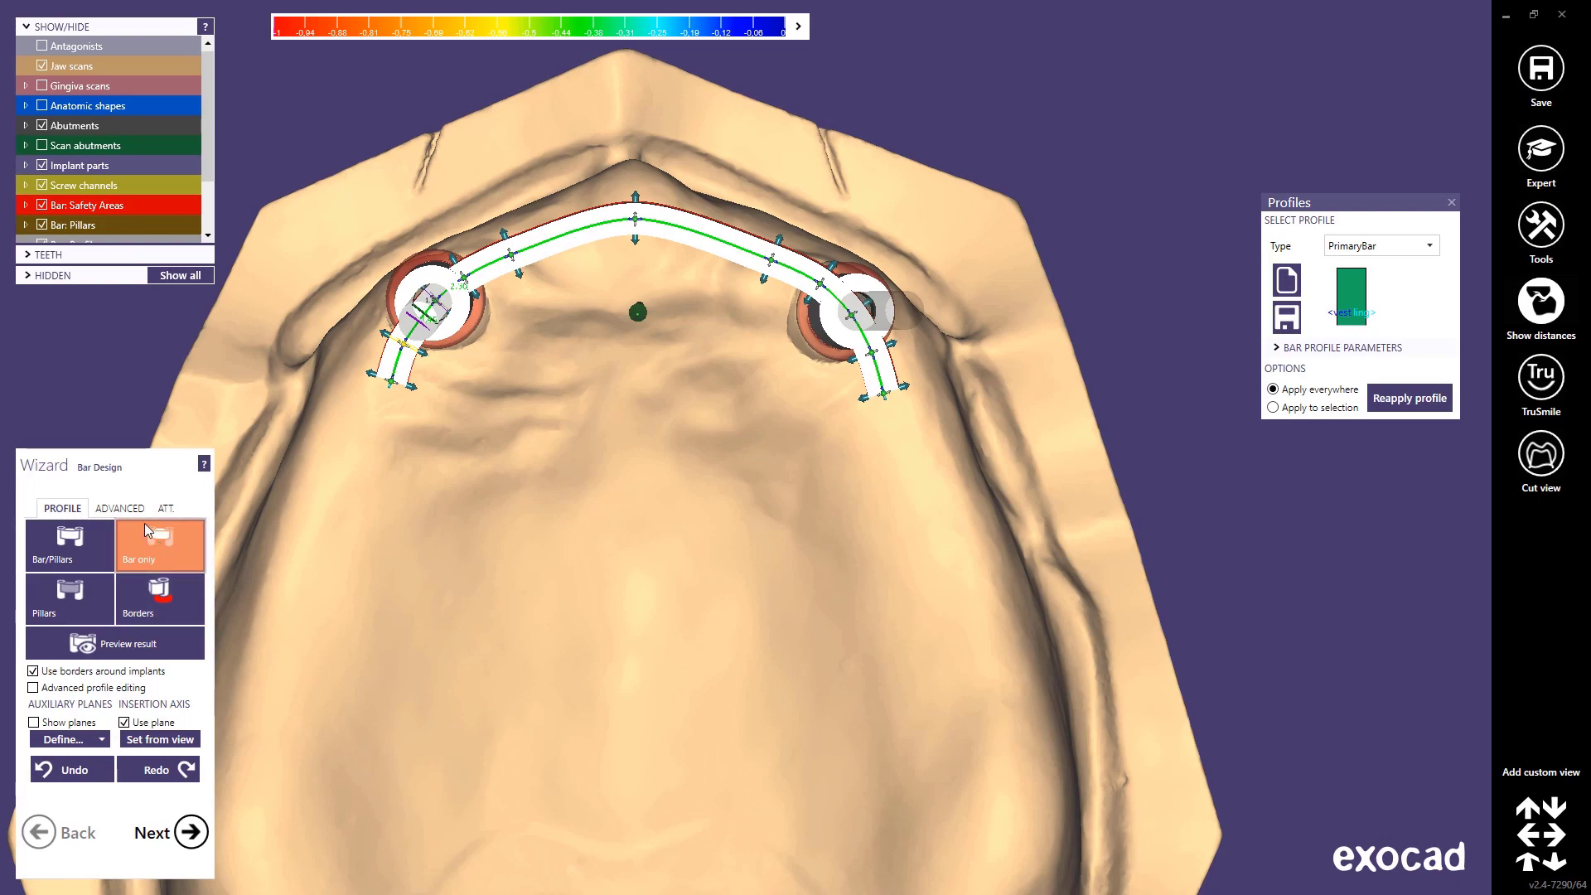
# - Hide the jaw scans and lower the bar's bottom edge at the distal end behind the tooth 23 pillar
pyautogui.press('Down')
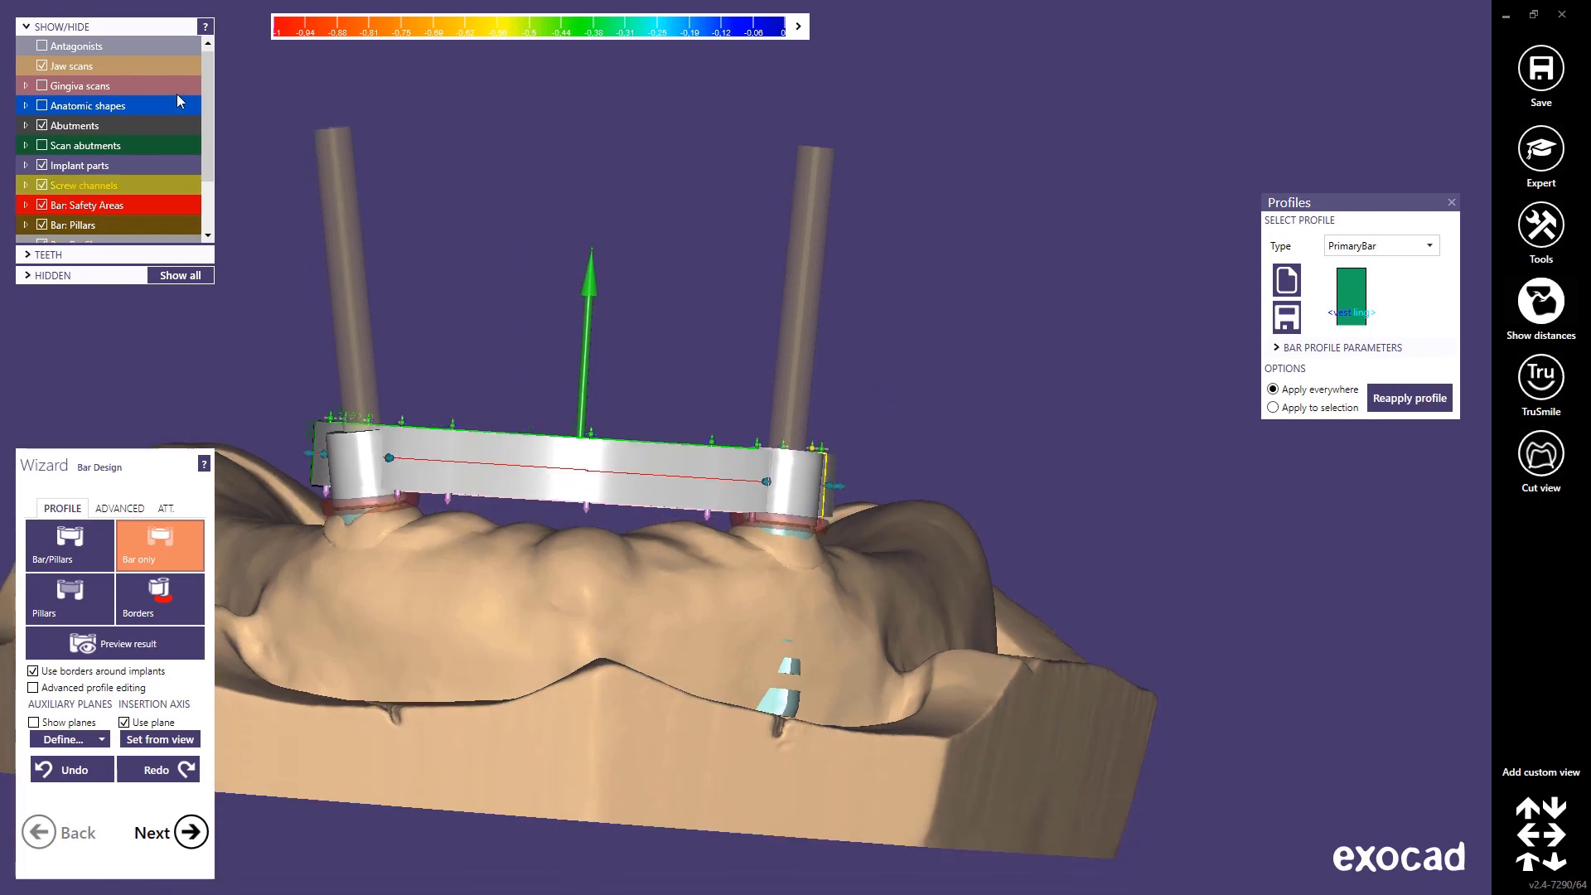
pyautogui.click(41, 65)
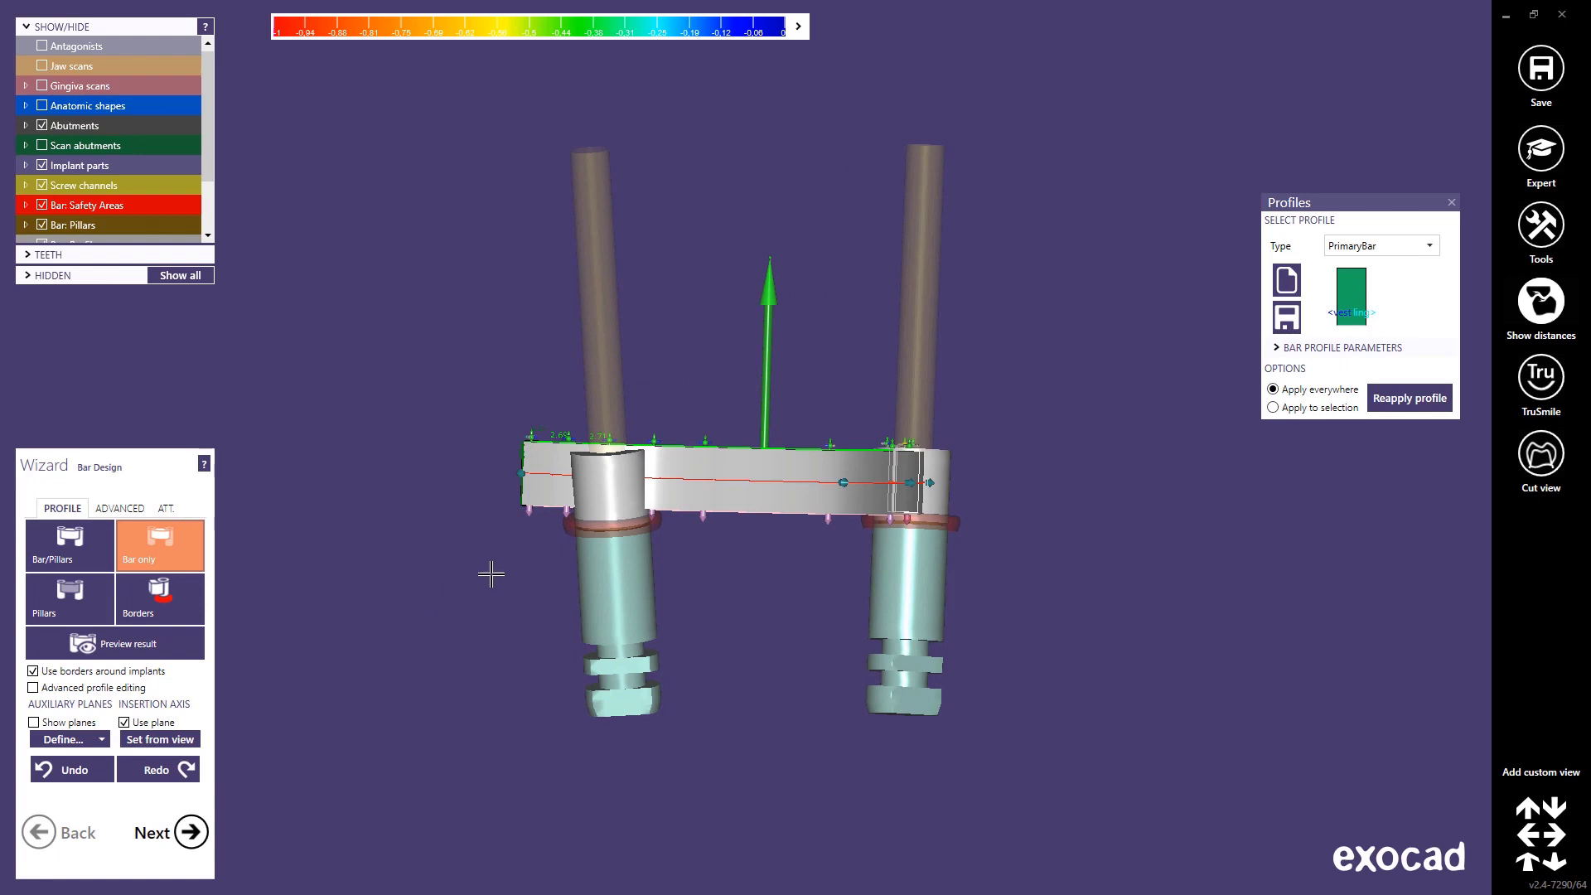
pyautogui.moveTo(524, 553); pyautogui.dragTo(502, 638)
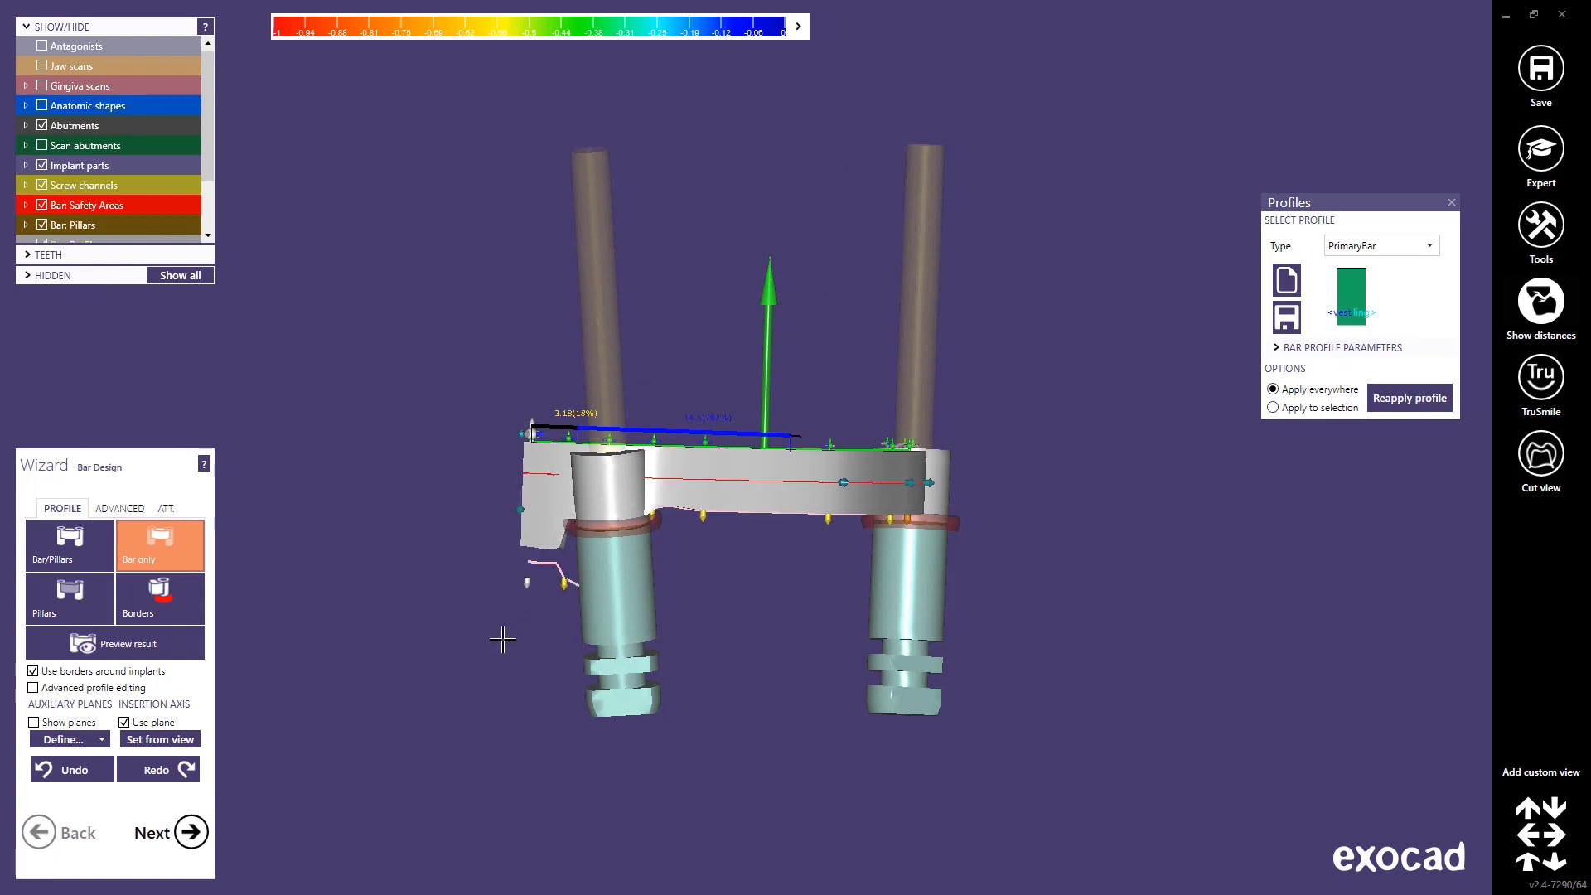
pyautogui.scroll(5, 701, 624)
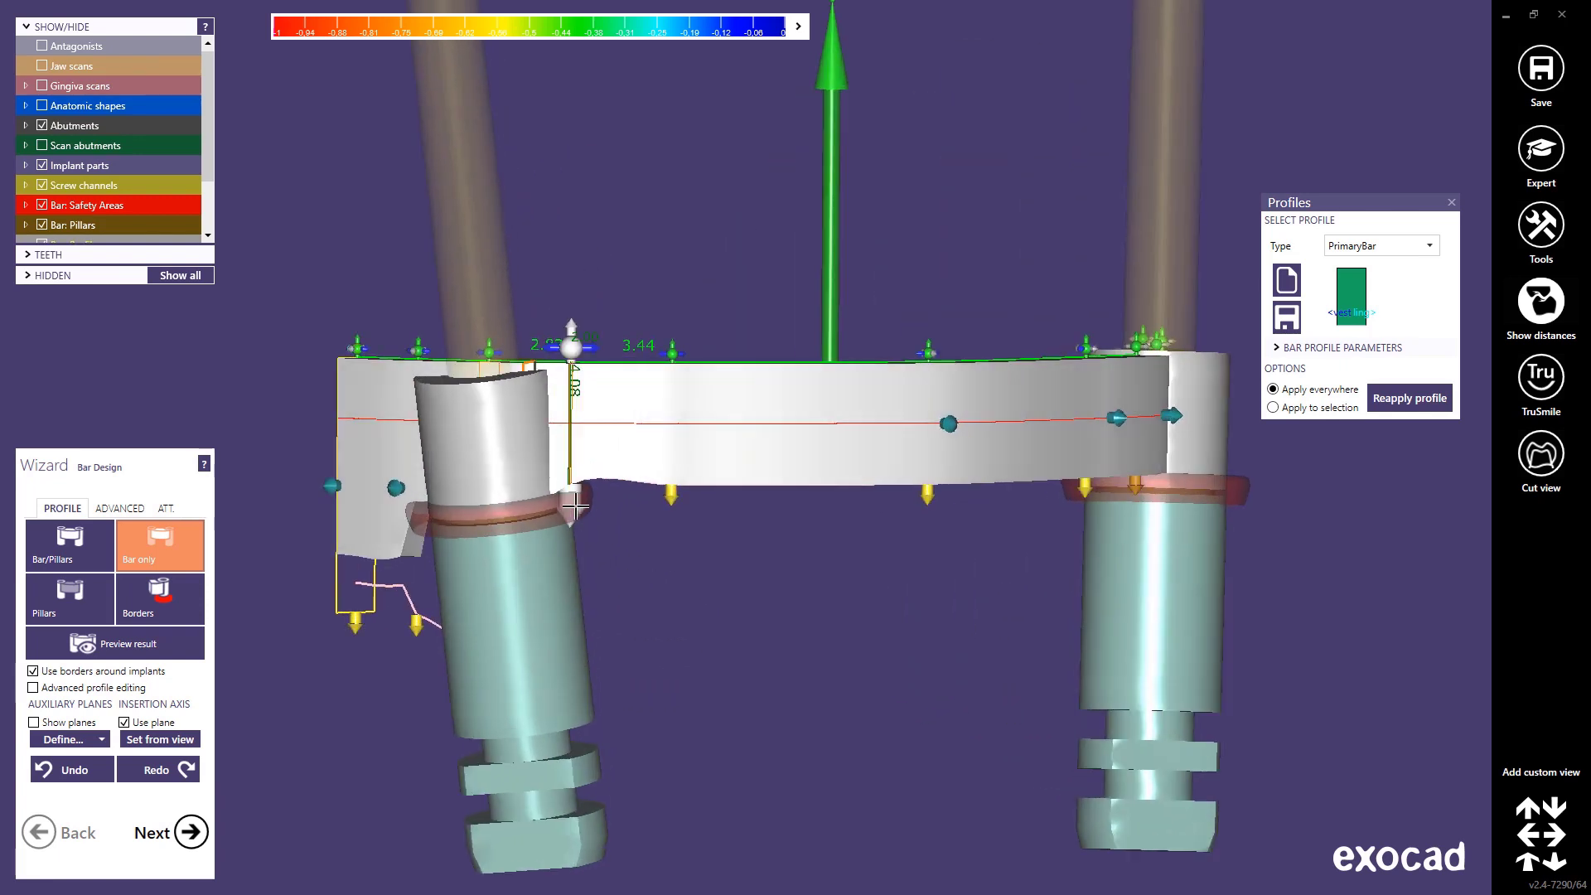
# - Pull the bar's bottom edge down to the gingiva along the front section and around the tooth 13 pillar
pyautogui.moveTo(584, 620); pyautogui.dragTo(735, 671, button='right')
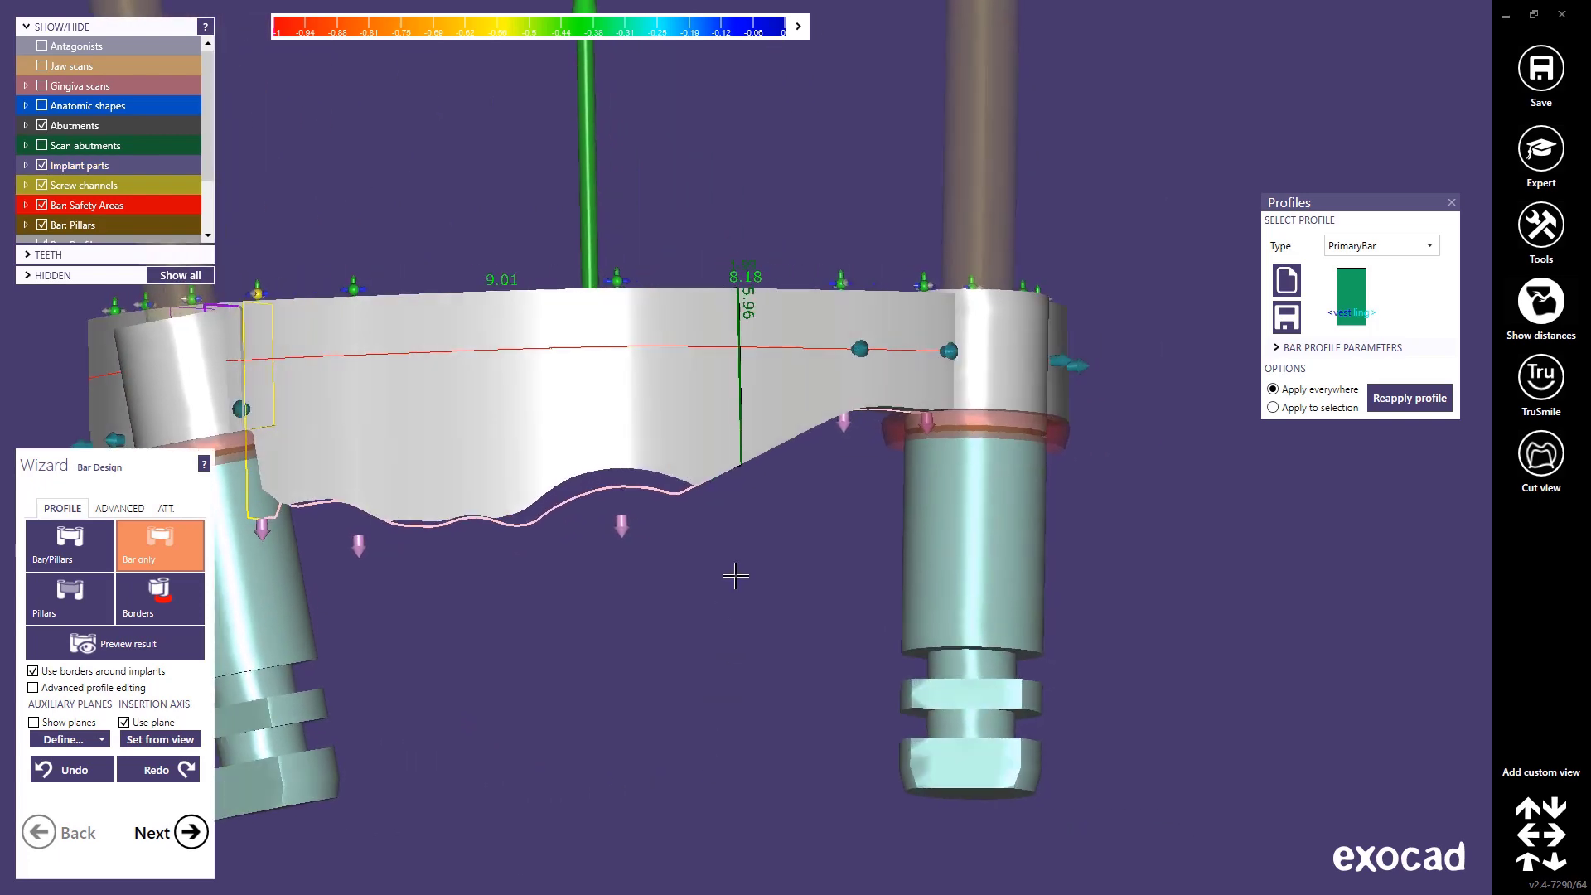
pyautogui.moveTo(843, 416); pyautogui.dragTo(845, 543)
pyautogui.moveTo(654, 742); pyautogui.dragTo(586, 692, button='right')
pyautogui.moveTo(729, 473); pyautogui.dragTo(734, 582)
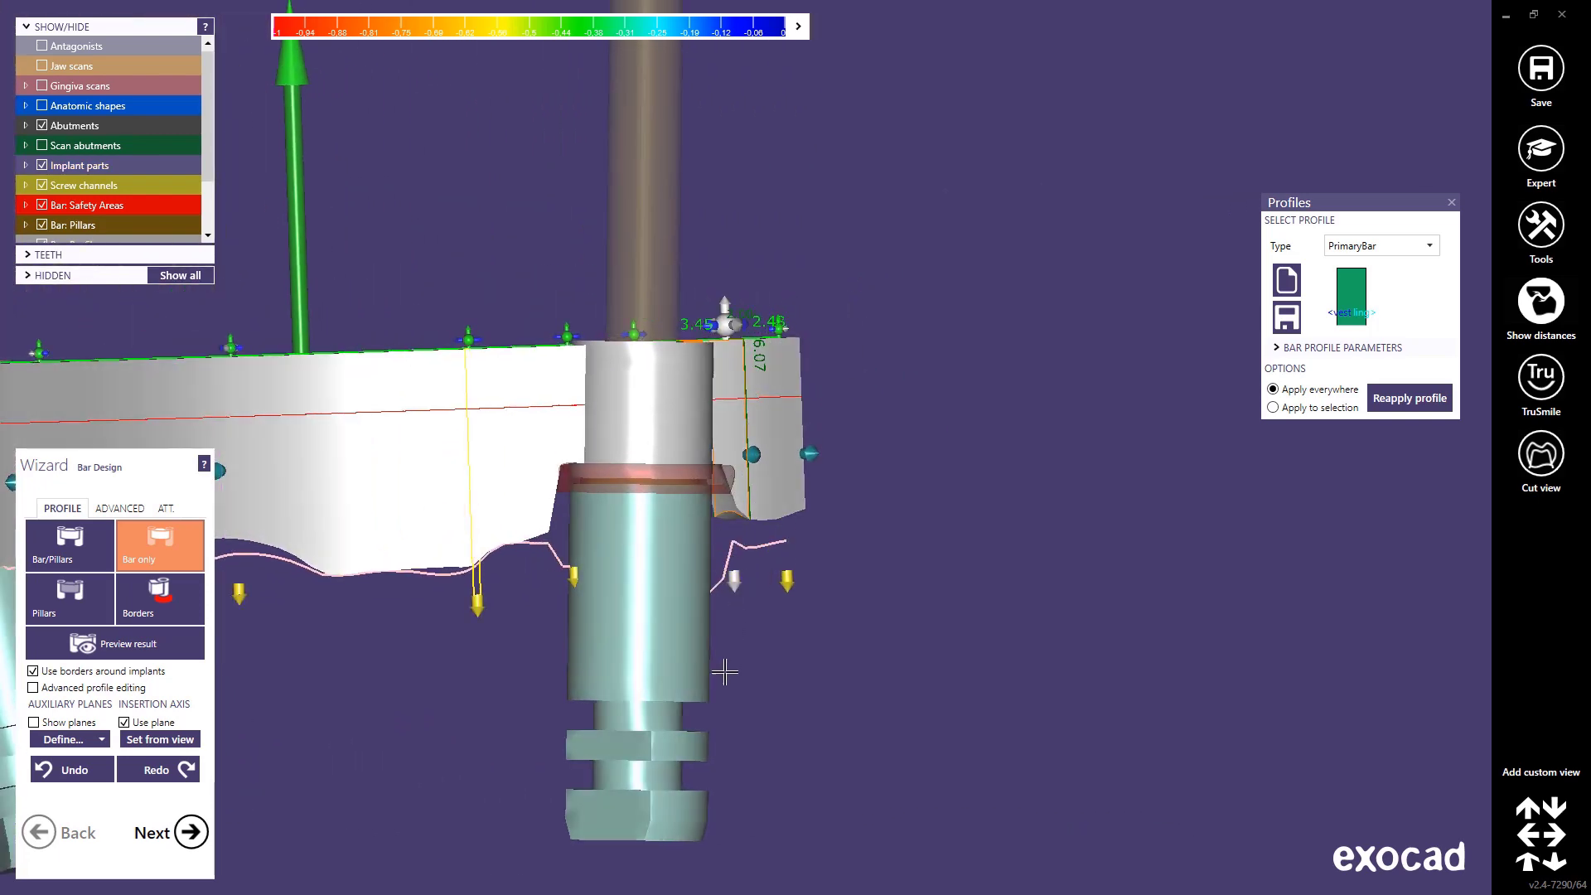
pyautogui.scroll(-4, 454, 645)
pyautogui.moveTo(451, 646); pyautogui.dragTo(1044, 495, button='right')
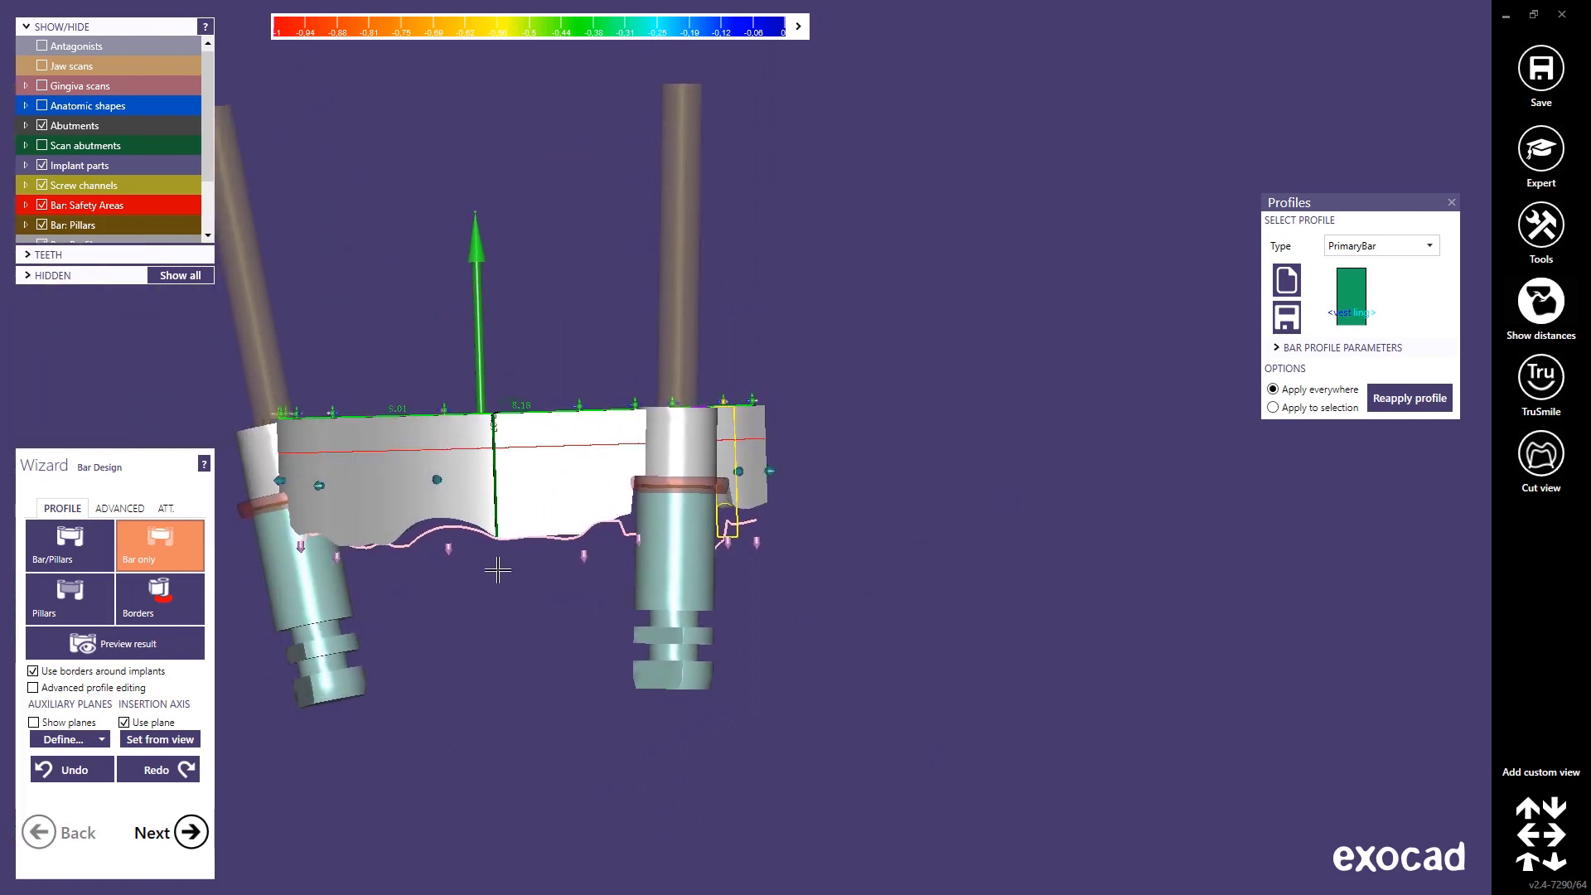
pyautogui.moveTo(497, 568); pyautogui.dragTo(496, 553, button='right')
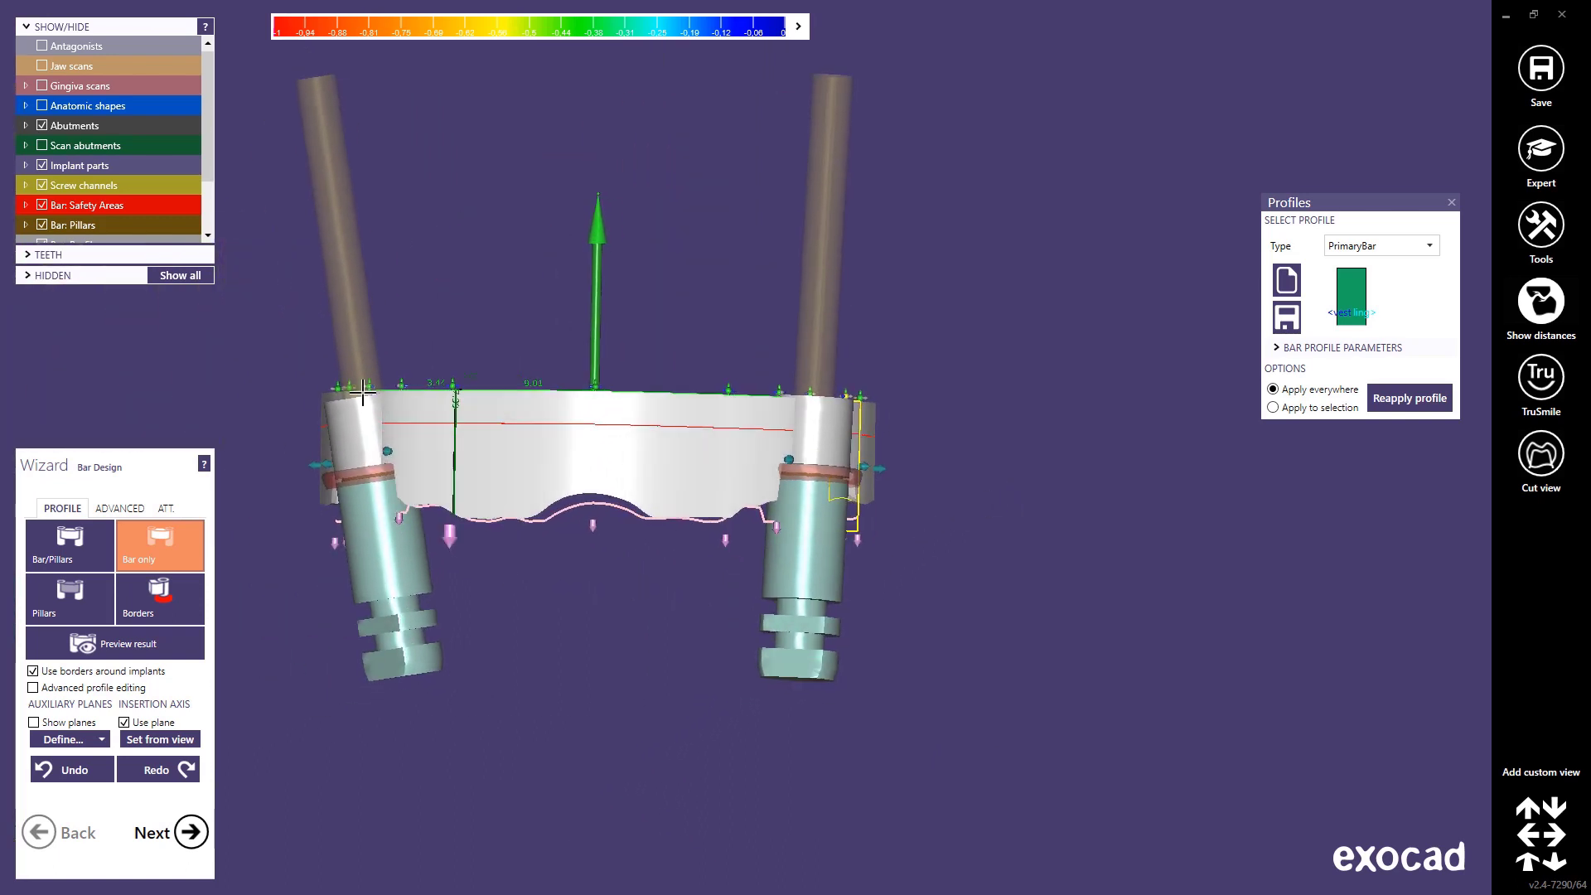
# - Show the jaw scans again and check the bar's lower edge against the gingiva from the front
pyautogui.click(42, 66)
pyautogui.scroll(-3, 594, 504)
pyautogui.moveTo(593, 505); pyautogui.dragTo(597, 507, button='right')
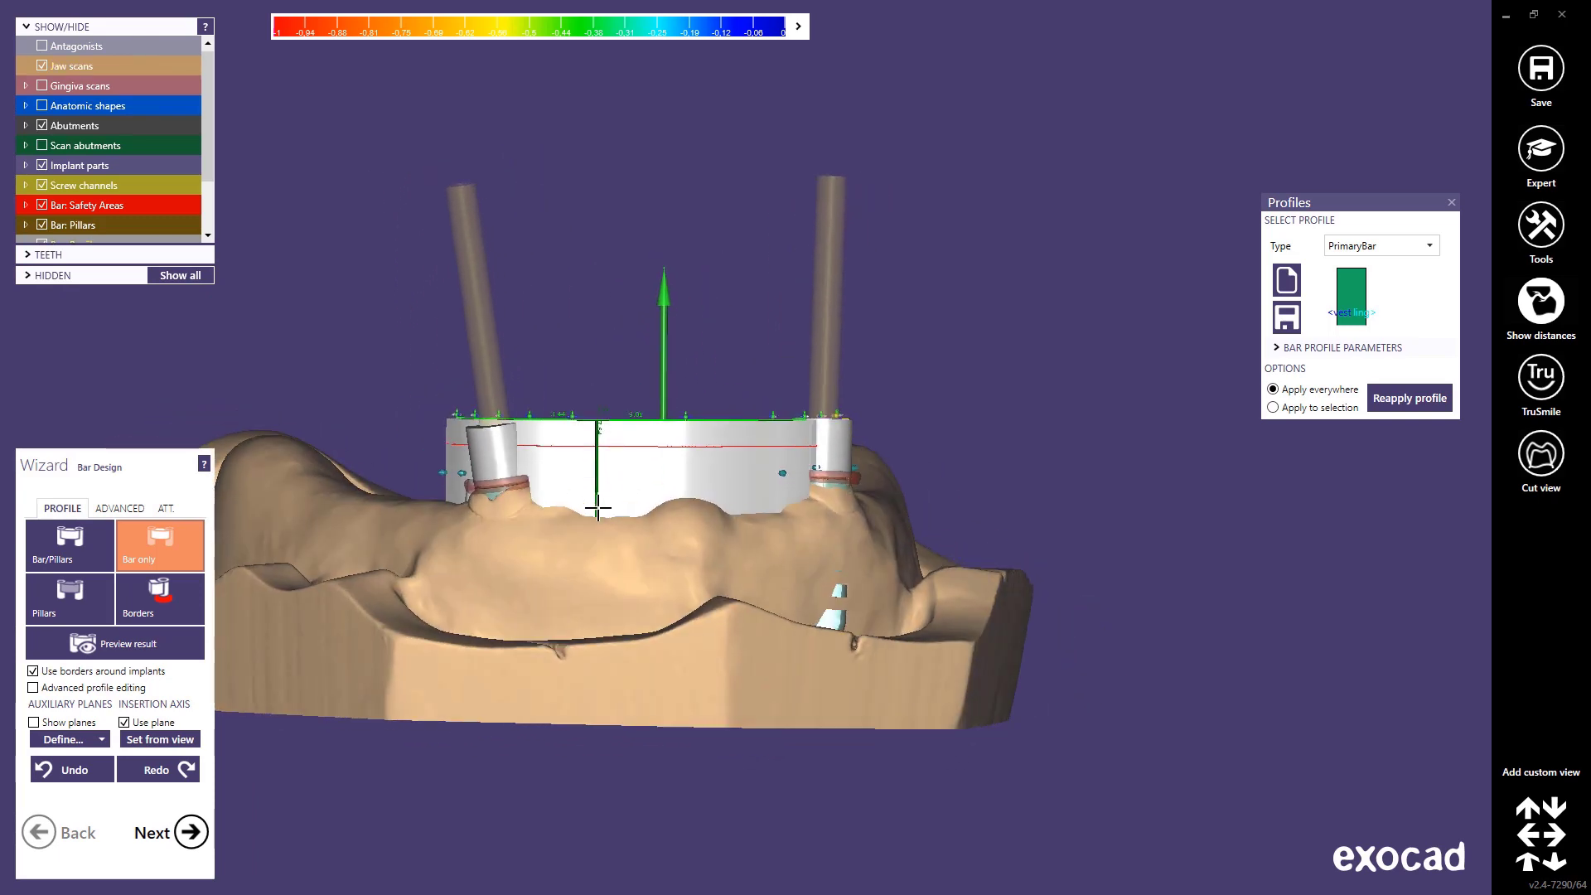
# - In pillar editing, reshape the top of the tooth 23 pillar into a narrower taper that blends into the bar
pyautogui.scroll(5, 488, 430)
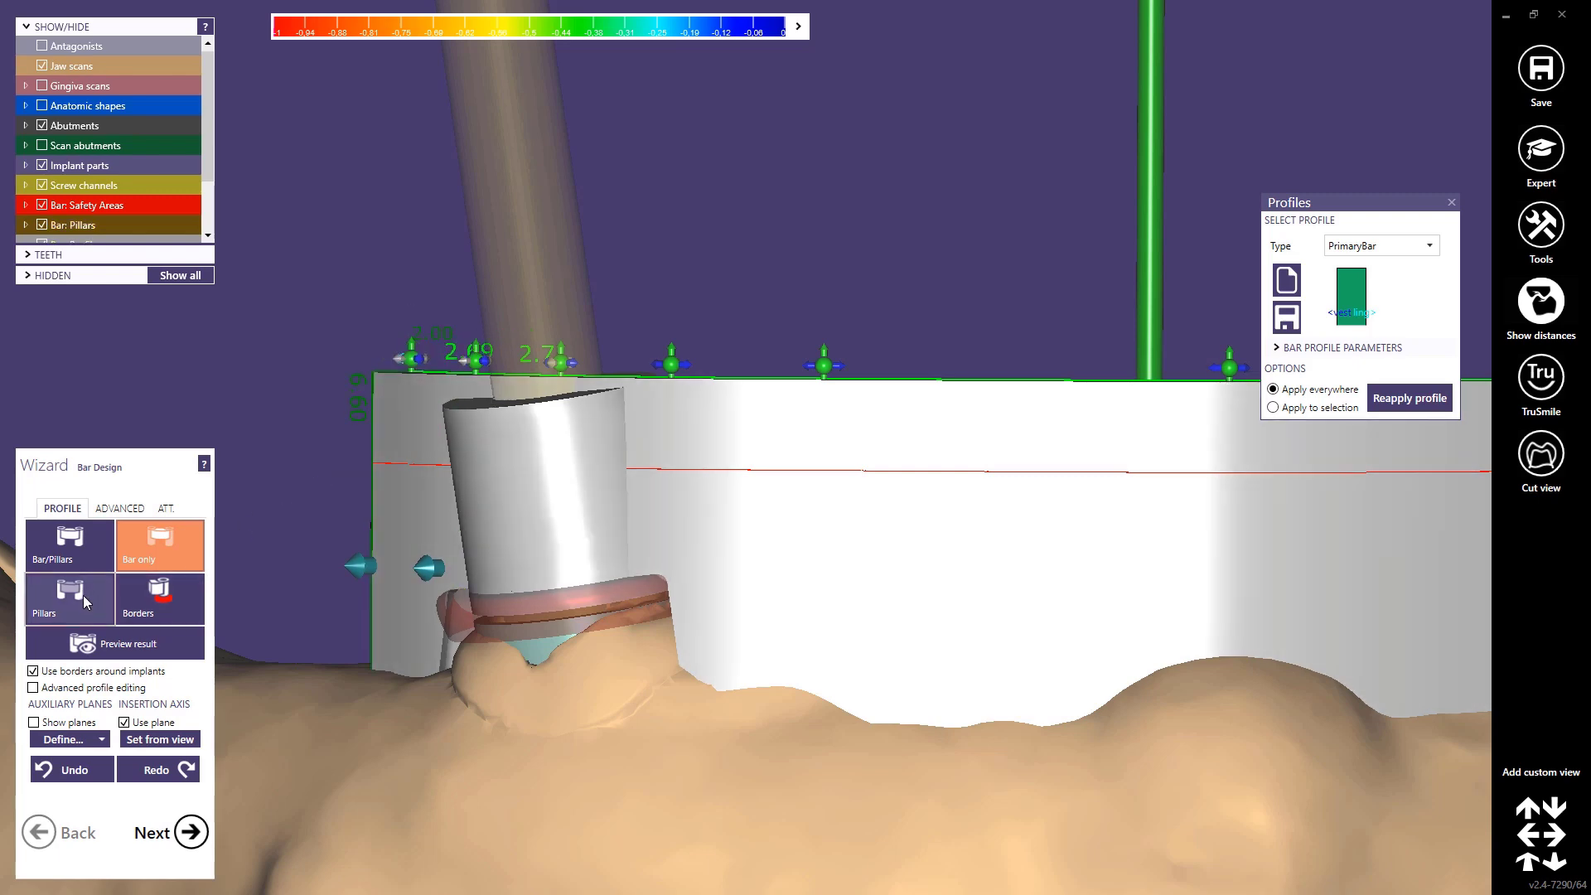
pyautogui.click(83, 595)
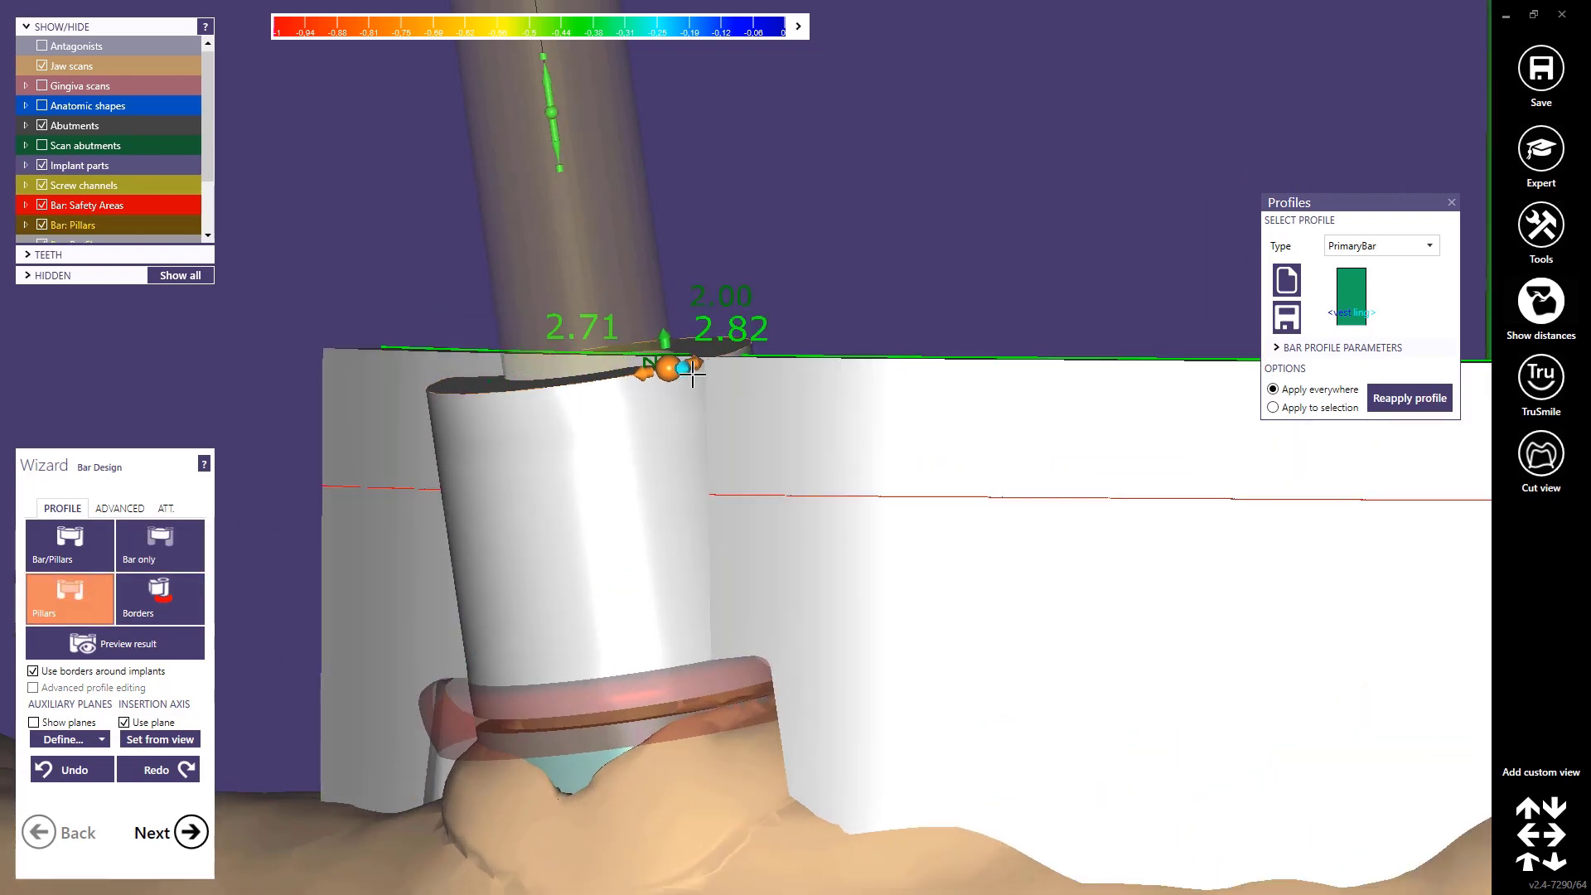
pyautogui.moveTo(464, 406); pyautogui.dragTo(424, 392)
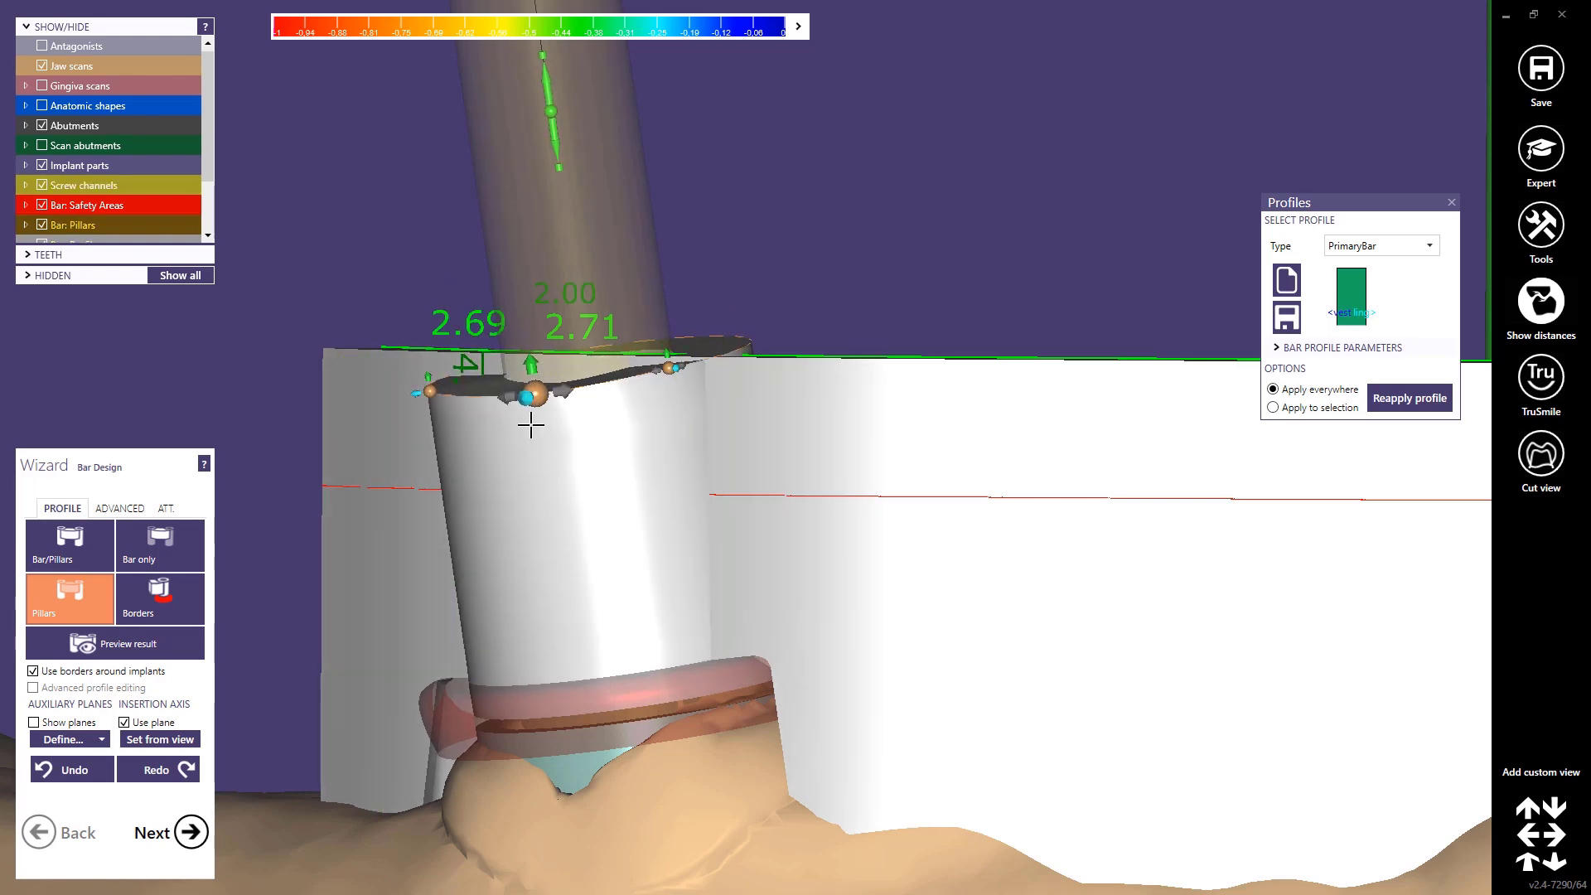
pyautogui.moveTo(530, 425); pyautogui.dragTo(525, 441, button='right')
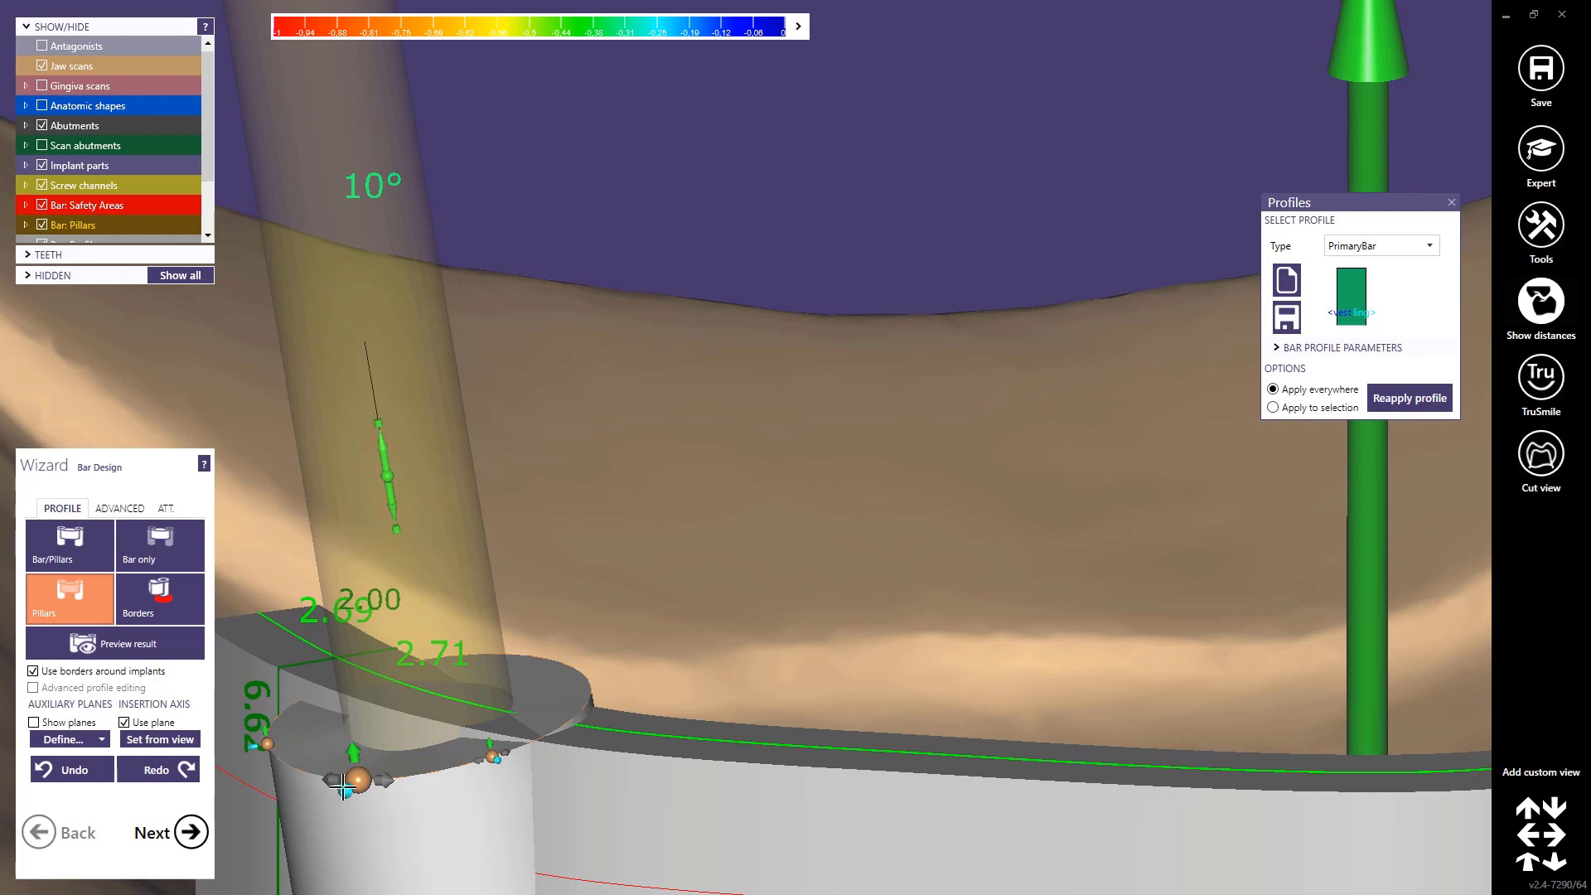
pyautogui.moveTo(342, 785); pyautogui.dragTo(352, 758)
pyautogui.scroll(-5, 572, 630)
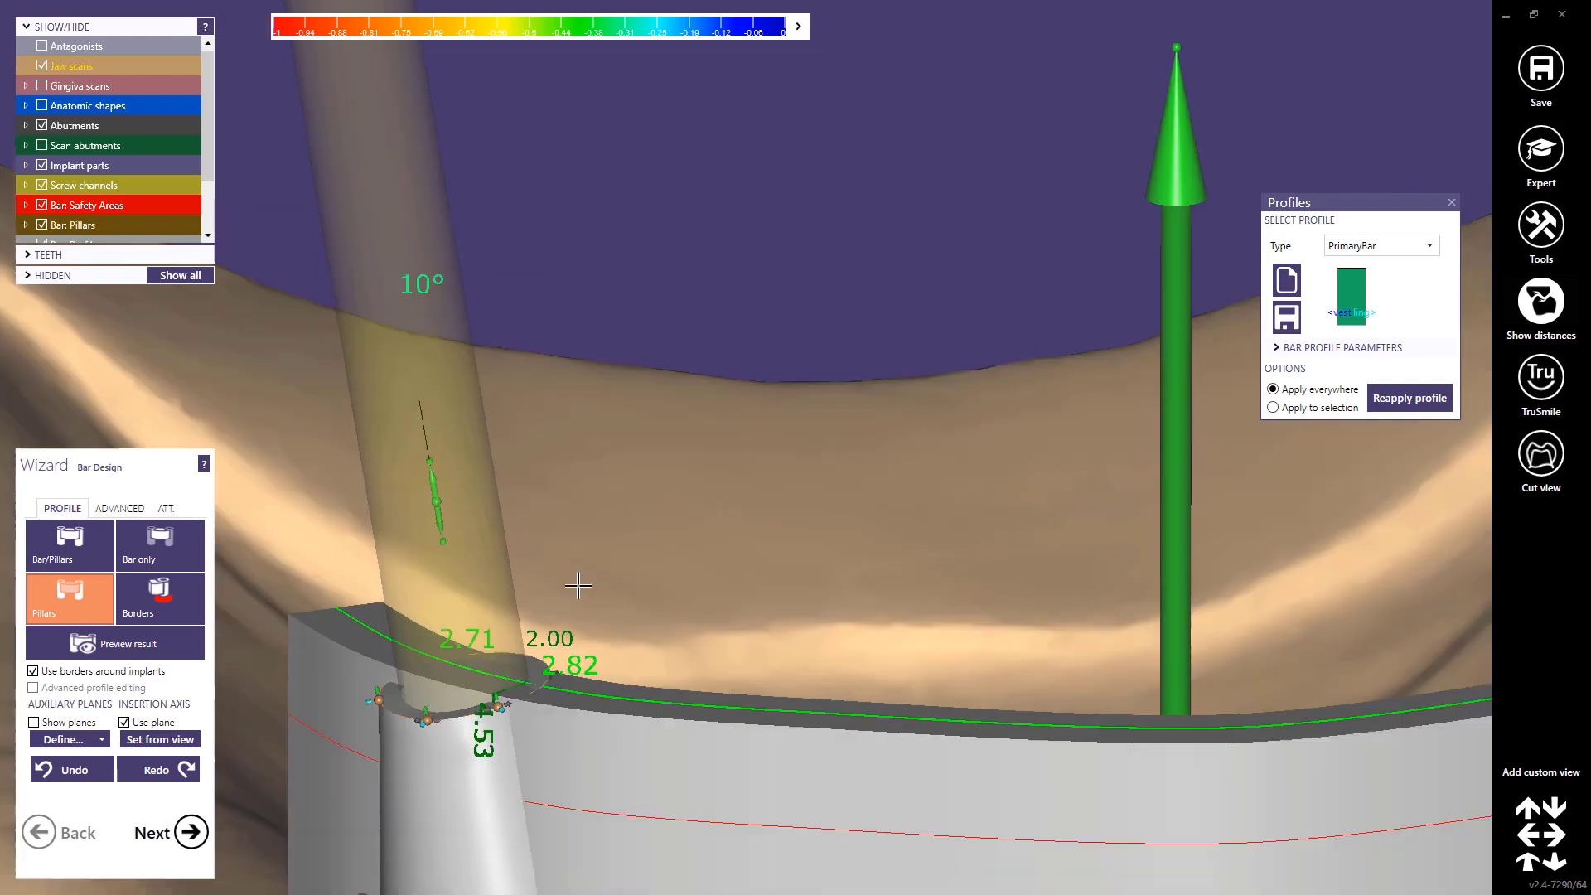
# - Taper the top of the tooth 13 pillar by pulling its upper control points in toward the screw channel
pyautogui.moveTo(563, 676); pyautogui.dragTo(422, 523, button='right')
pyautogui.scroll(7, 754, 490)
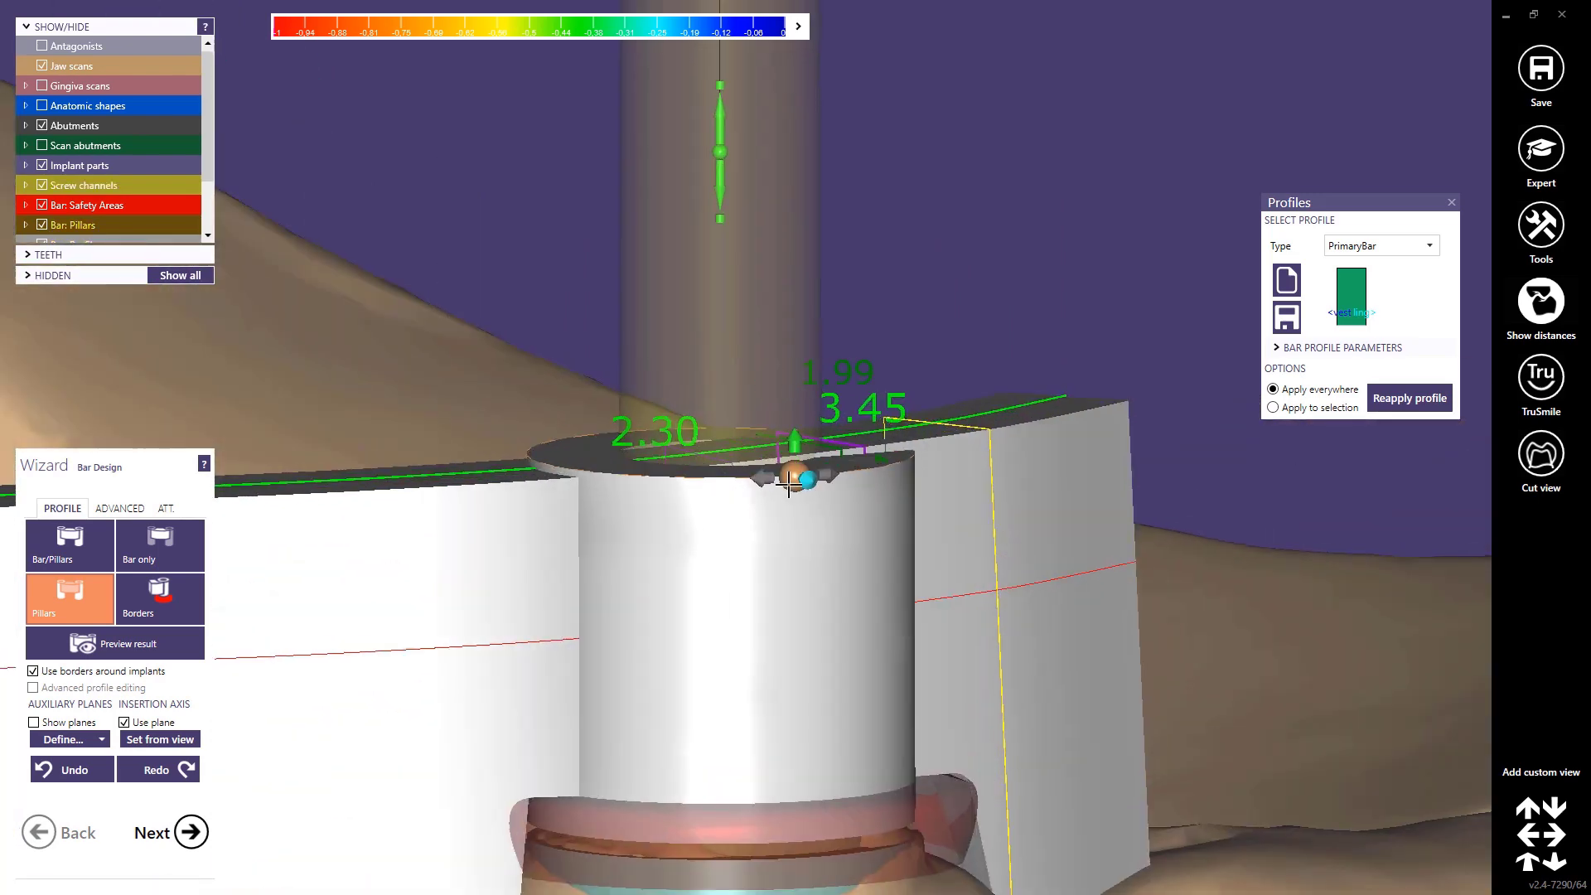
pyautogui.moveTo(798, 477); pyautogui.dragTo(897, 456)
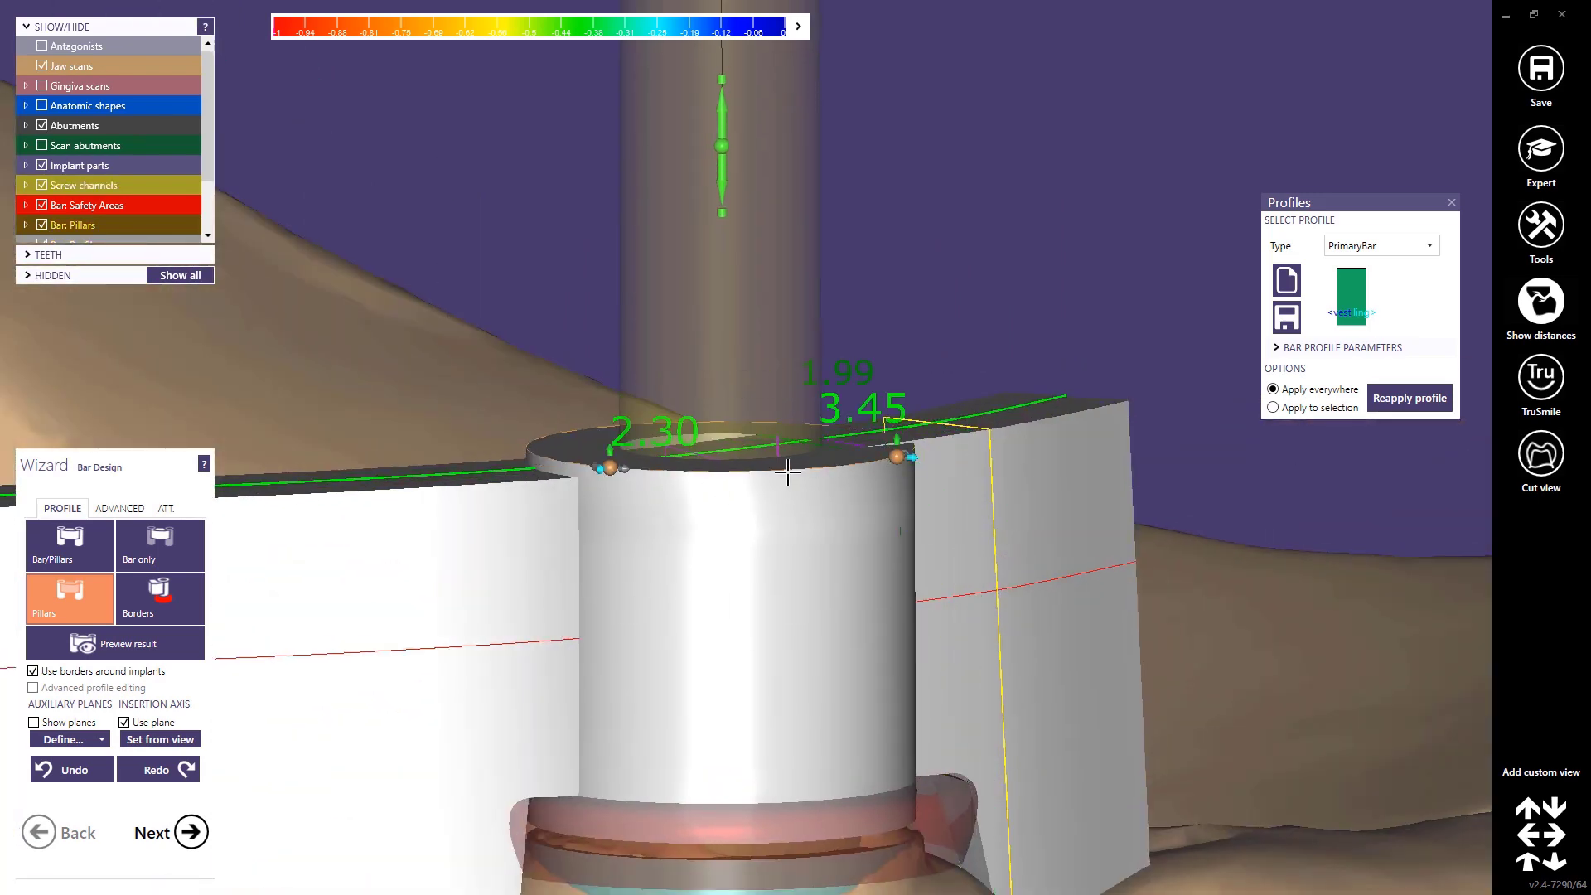
pyautogui.moveTo(795, 477); pyautogui.dragTo(752, 467)
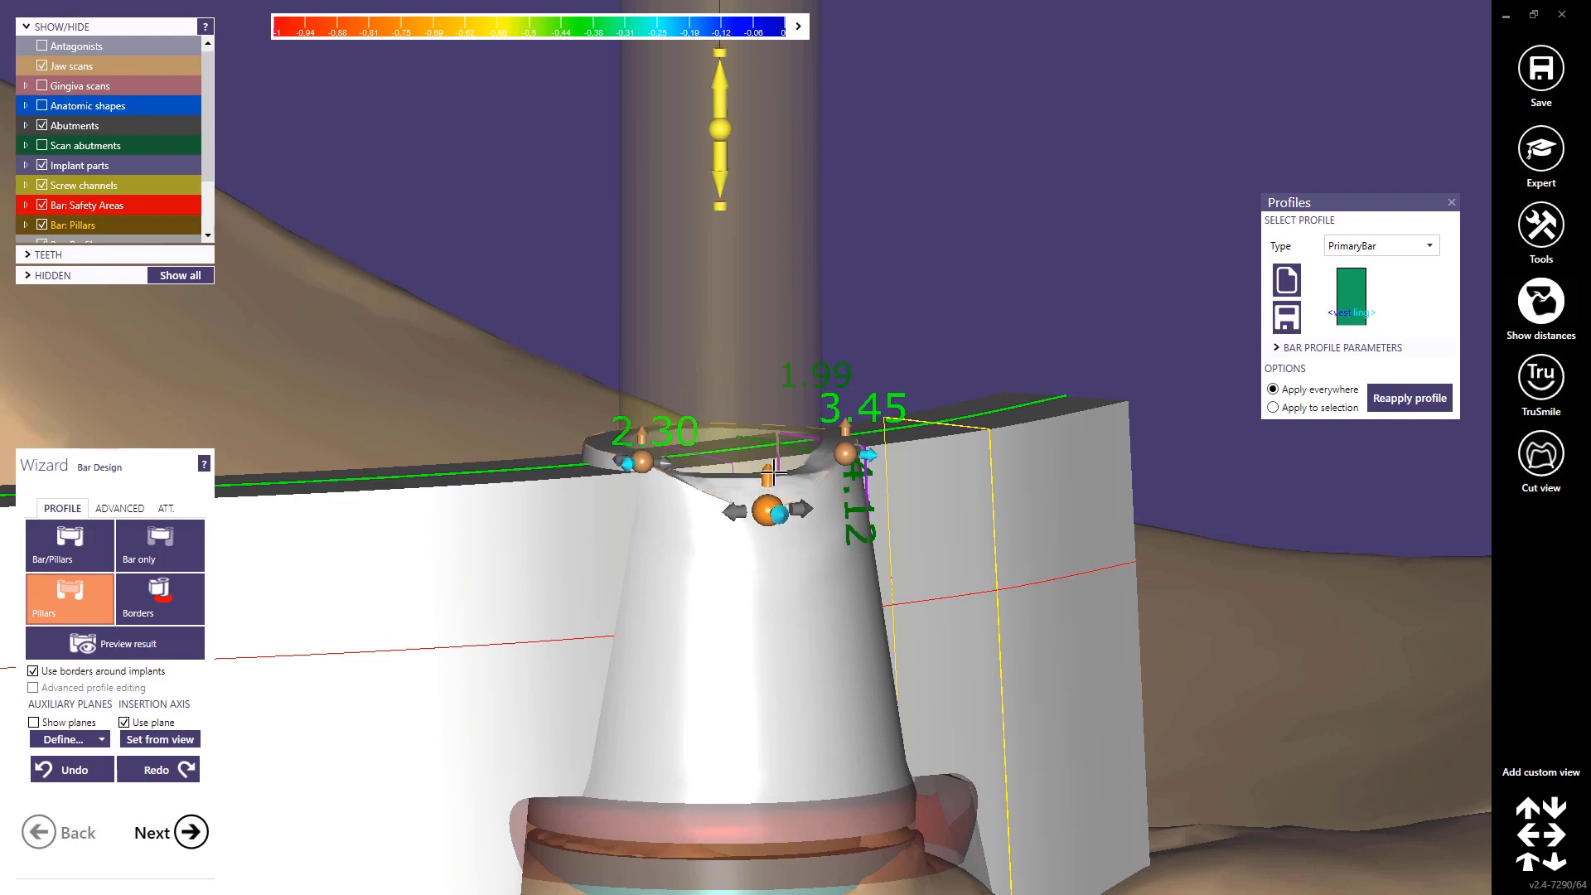
pyautogui.scroll(-8, 758, 464)
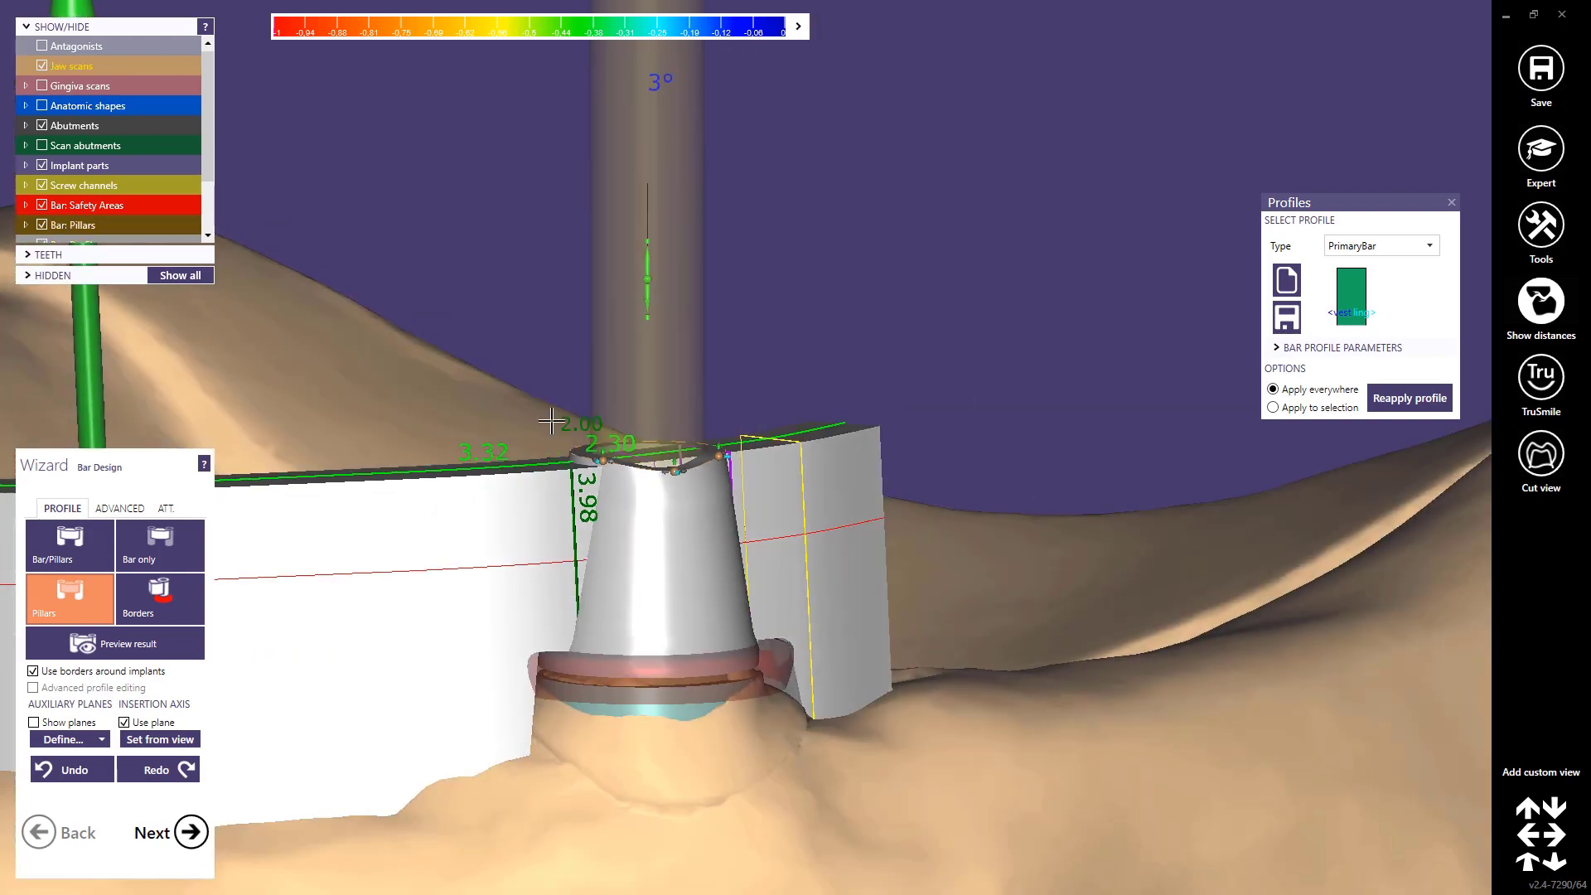
pyautogui.moveTo(558, 419); pyautogui.dragTo(862, 150, button='right')
pyautogui.moveTo(617, 393); pyautogui.dragTo(550, 166, button='right')
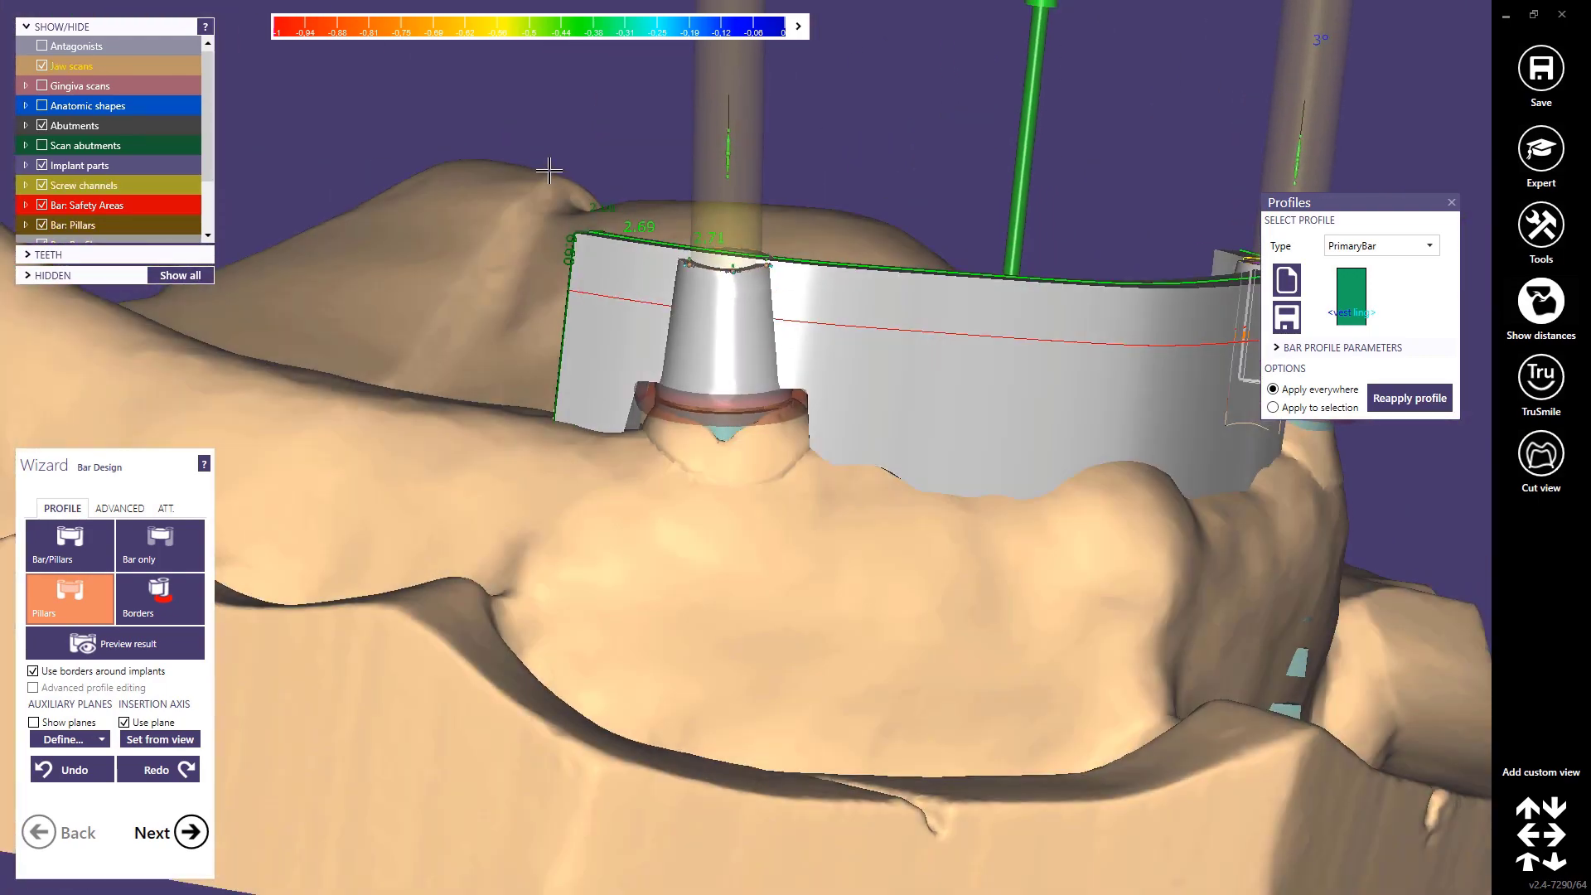
# - Switch to bar-only editing in the occlusal view and hide the screw channels
pyautogui.scroll(5, 550, 166)
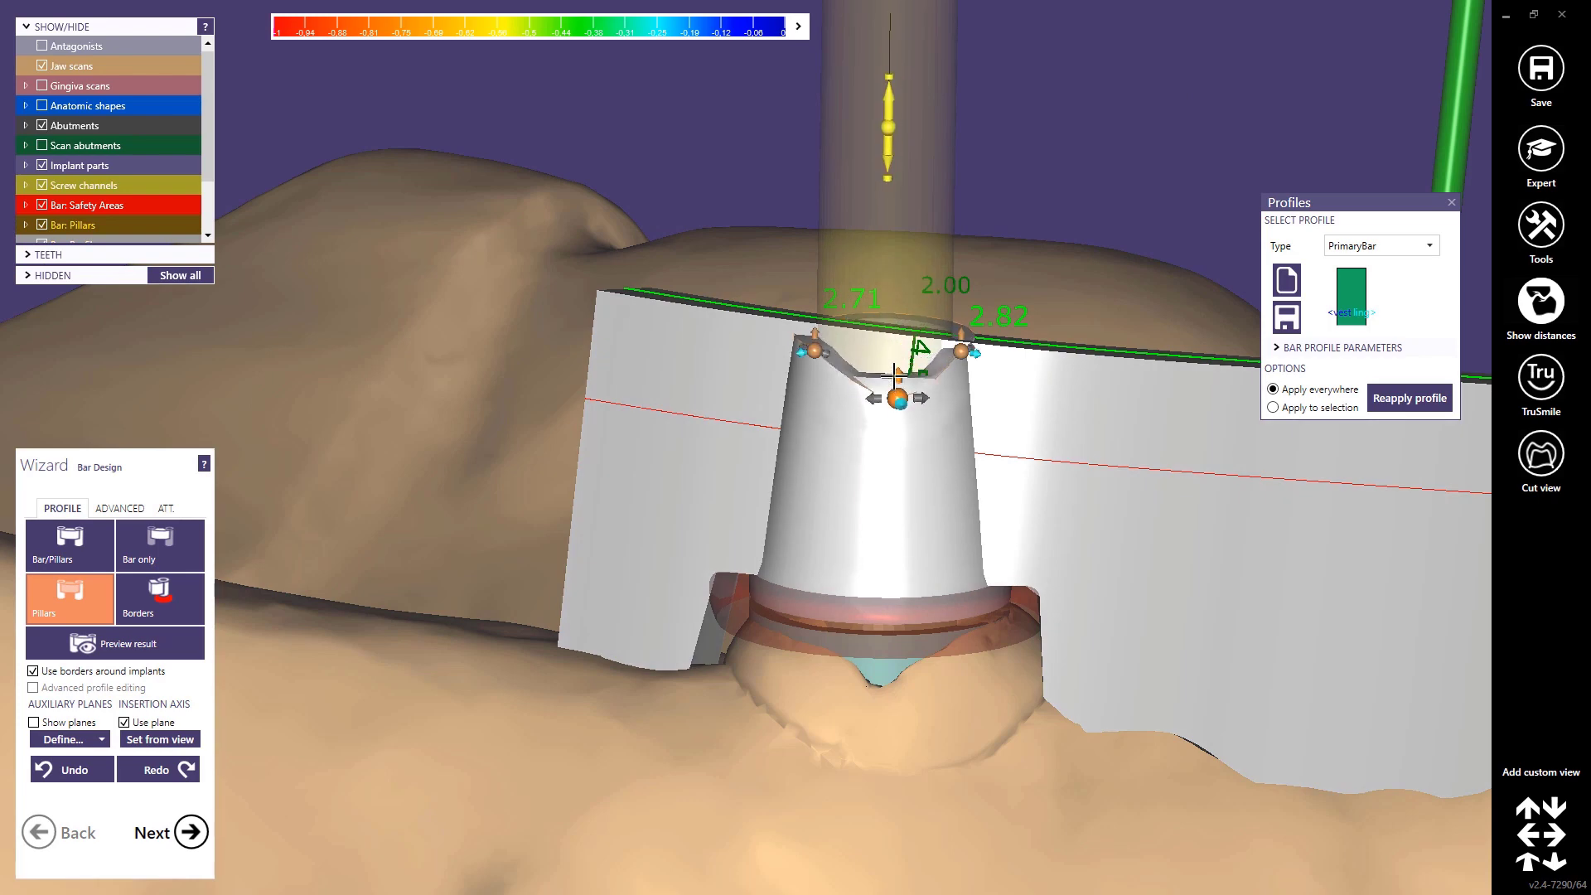
pyautogui.scroll(-8, 886, 354)
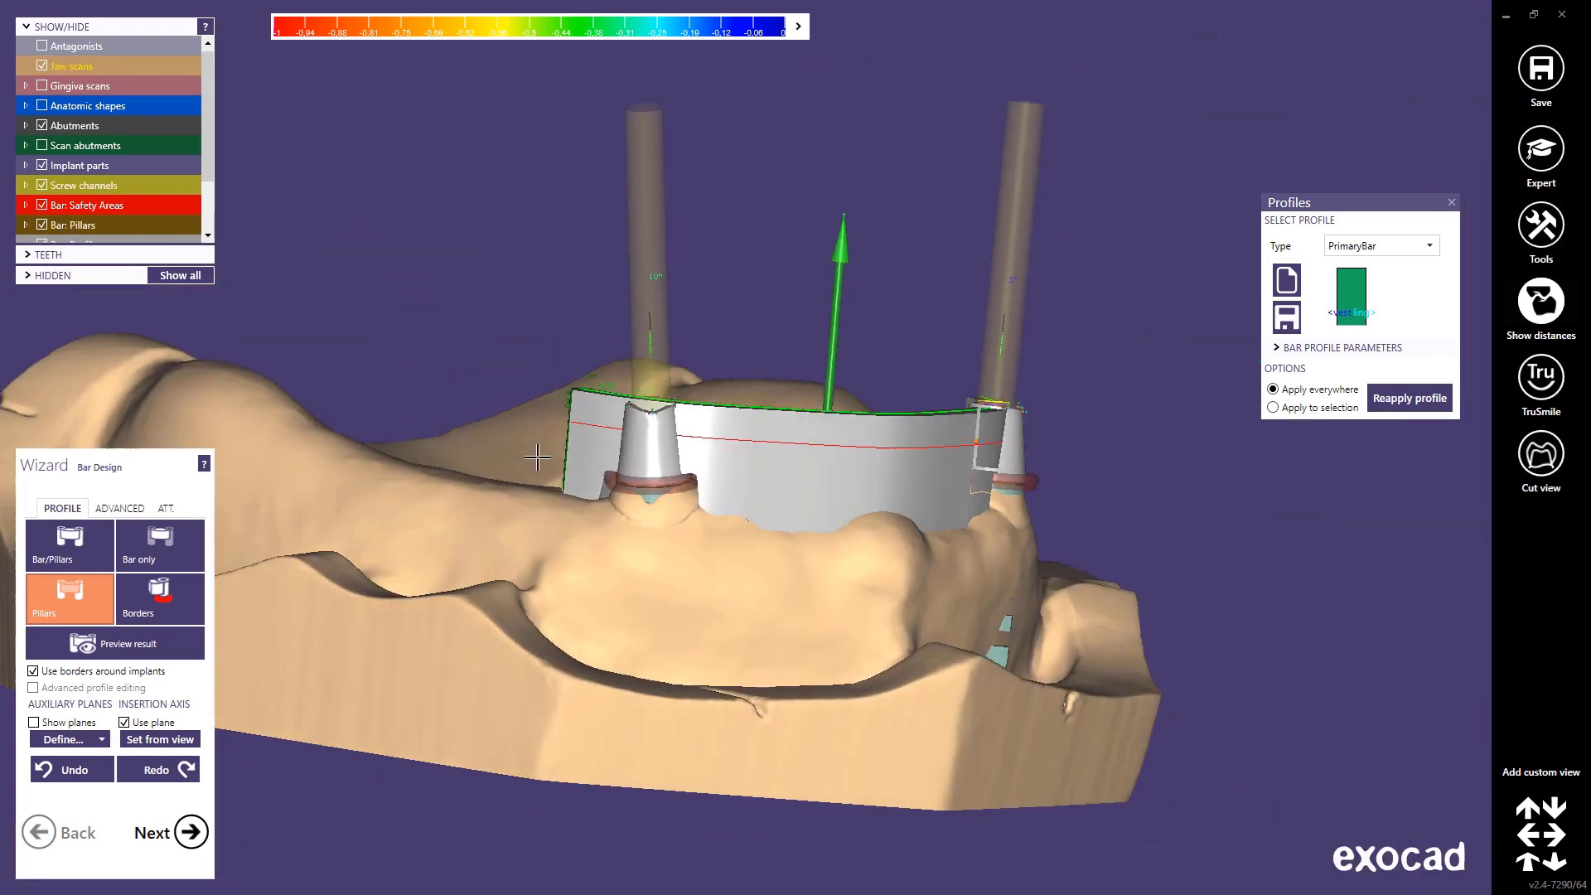
pyautogui.moveTo(538, 457); pyautogui.dragTo(537, 472, button='right')
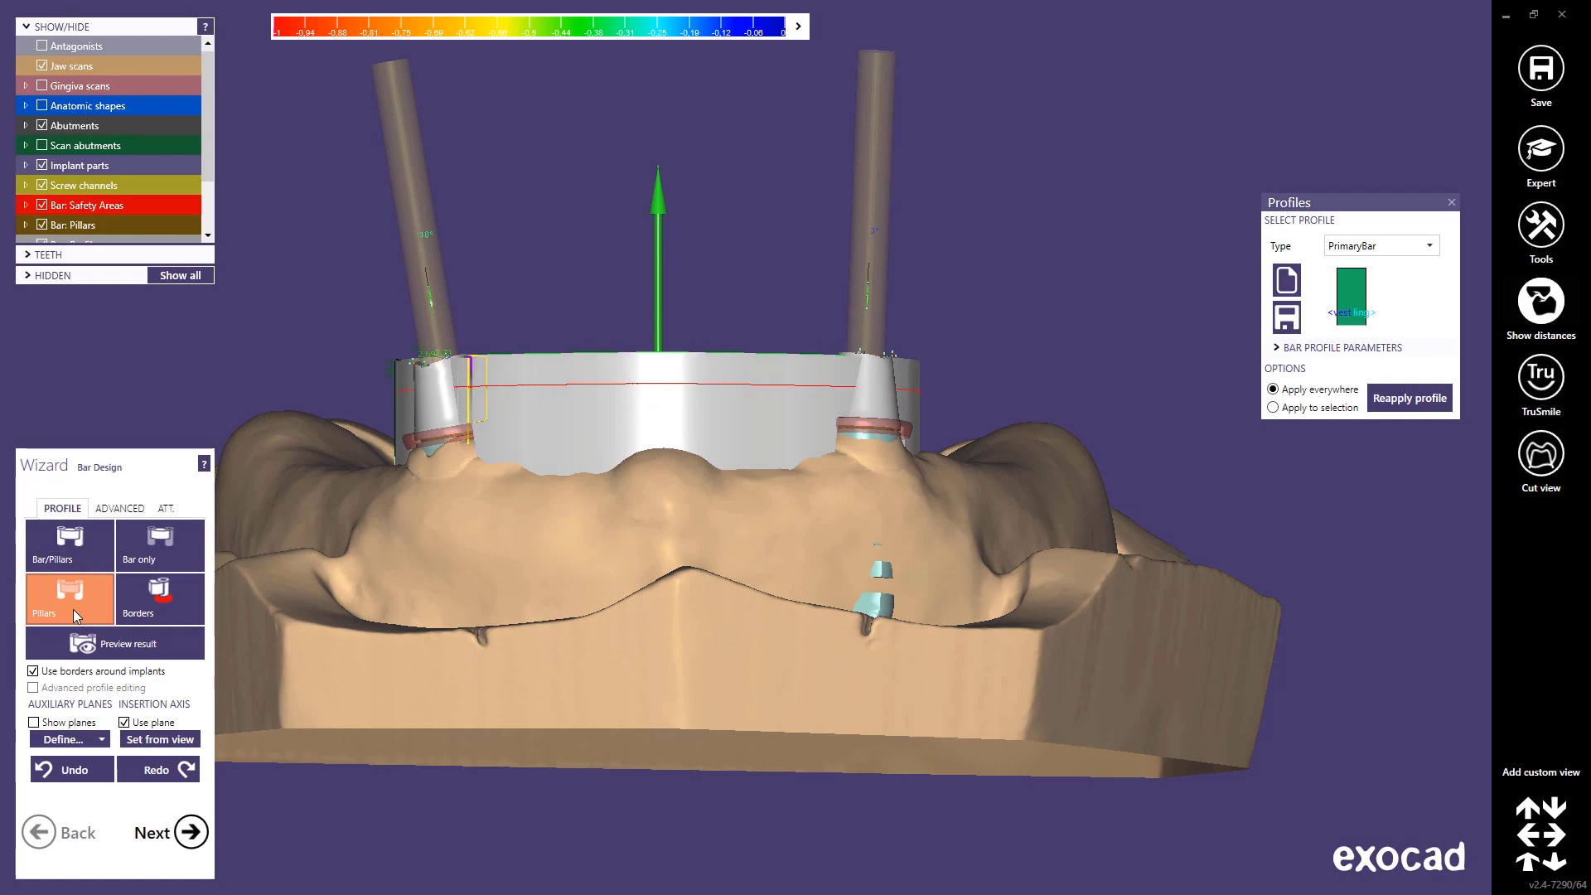
pyautogui.moveTo(320, 639); pyautogui.dragTo(336, 735, button='right')
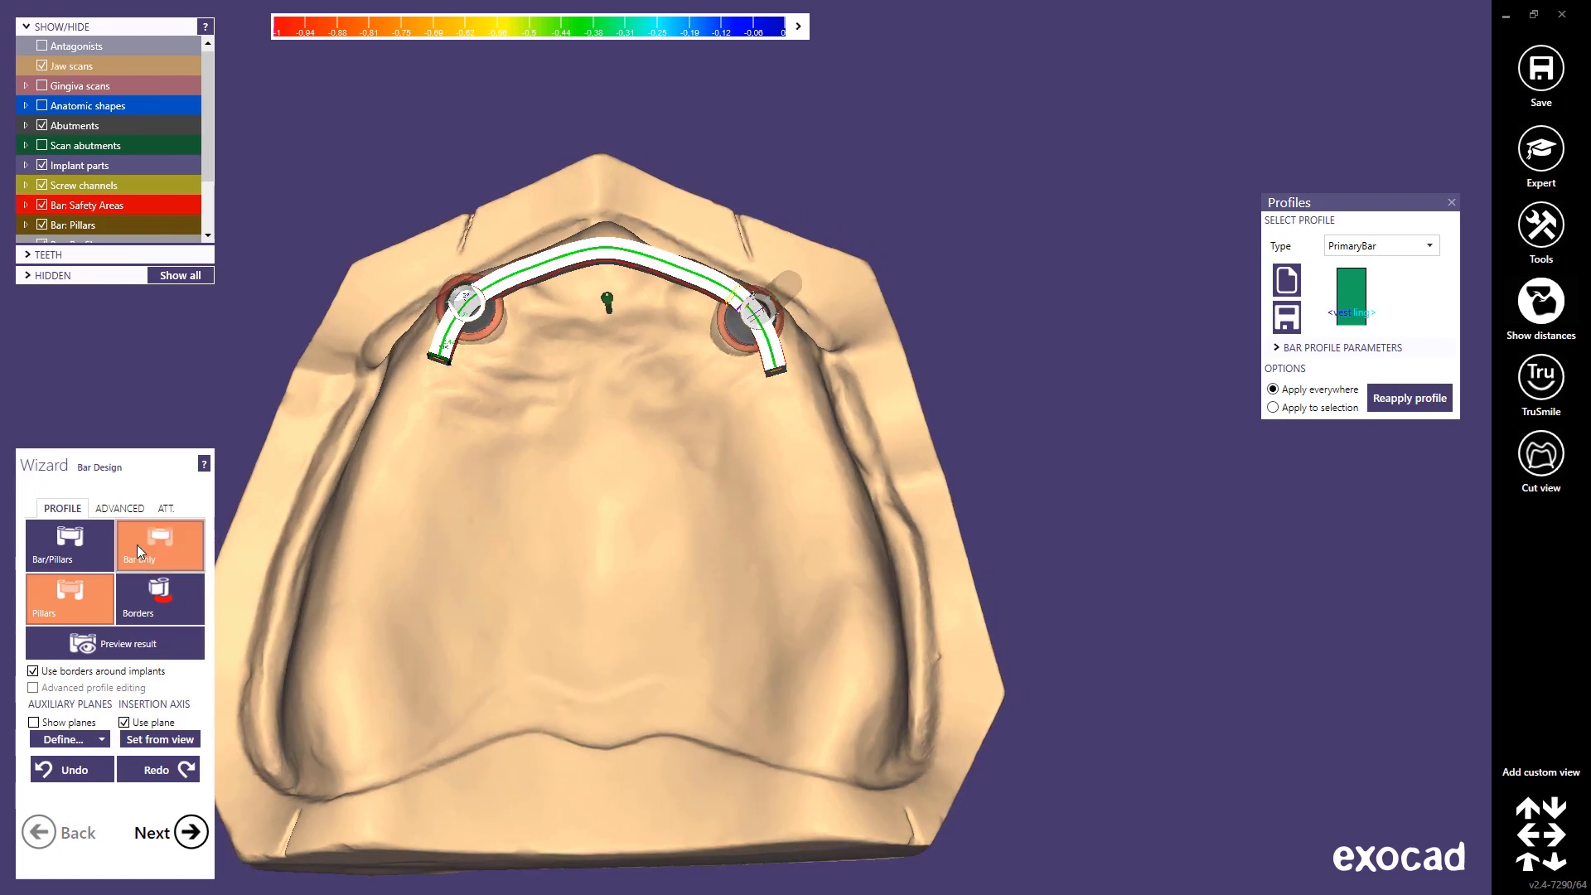
pyautogui.click(137, 544)
pyautogui.moveTo(979, 344); pyautogui.dragTo(1103, 421, button='middle')
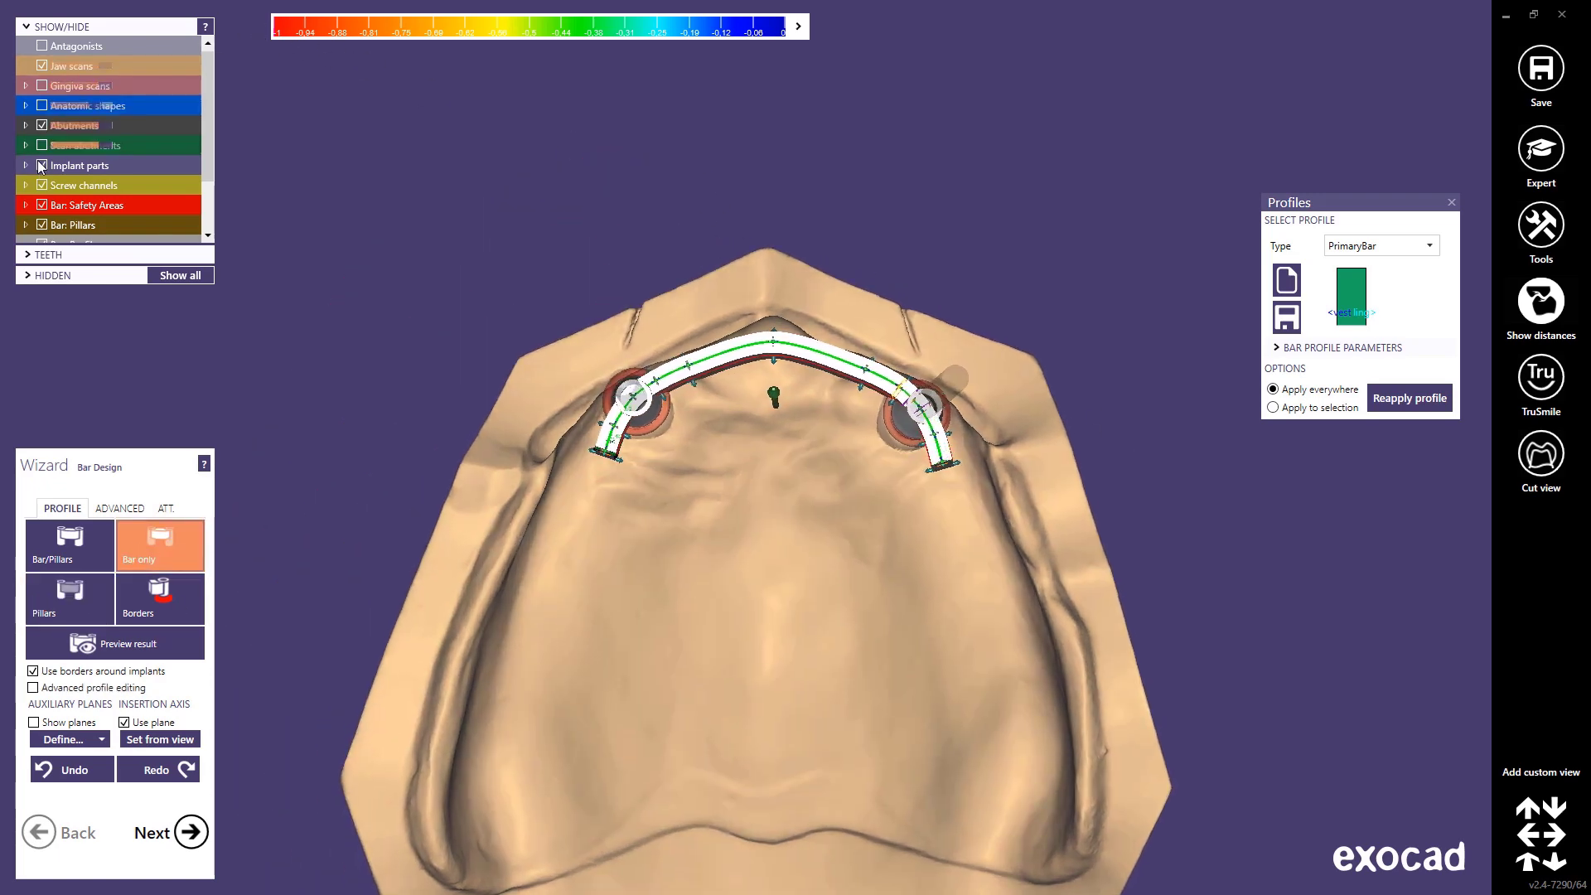
pyautogui.click(41, 186)
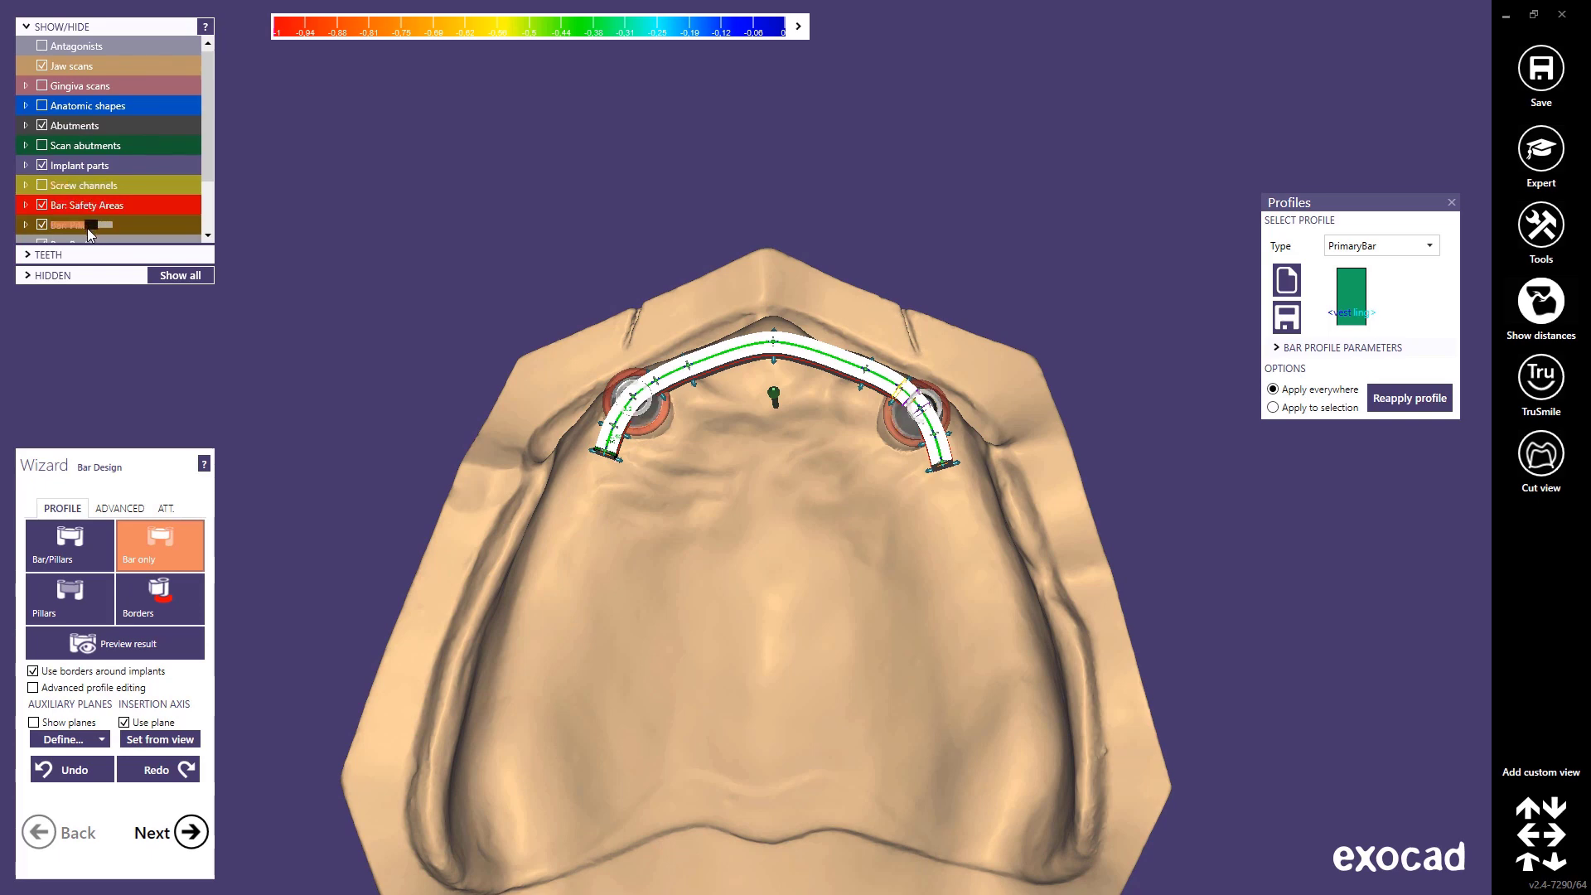
# - Widen the bar outward and toward the palate at the left implant in the occlusal view to surround its screw opening
pyautogui.moveTo(488, 506); pyautogui.dragTo(533, 528, button='right')
pyautogui.scroll(5, 640, 390)
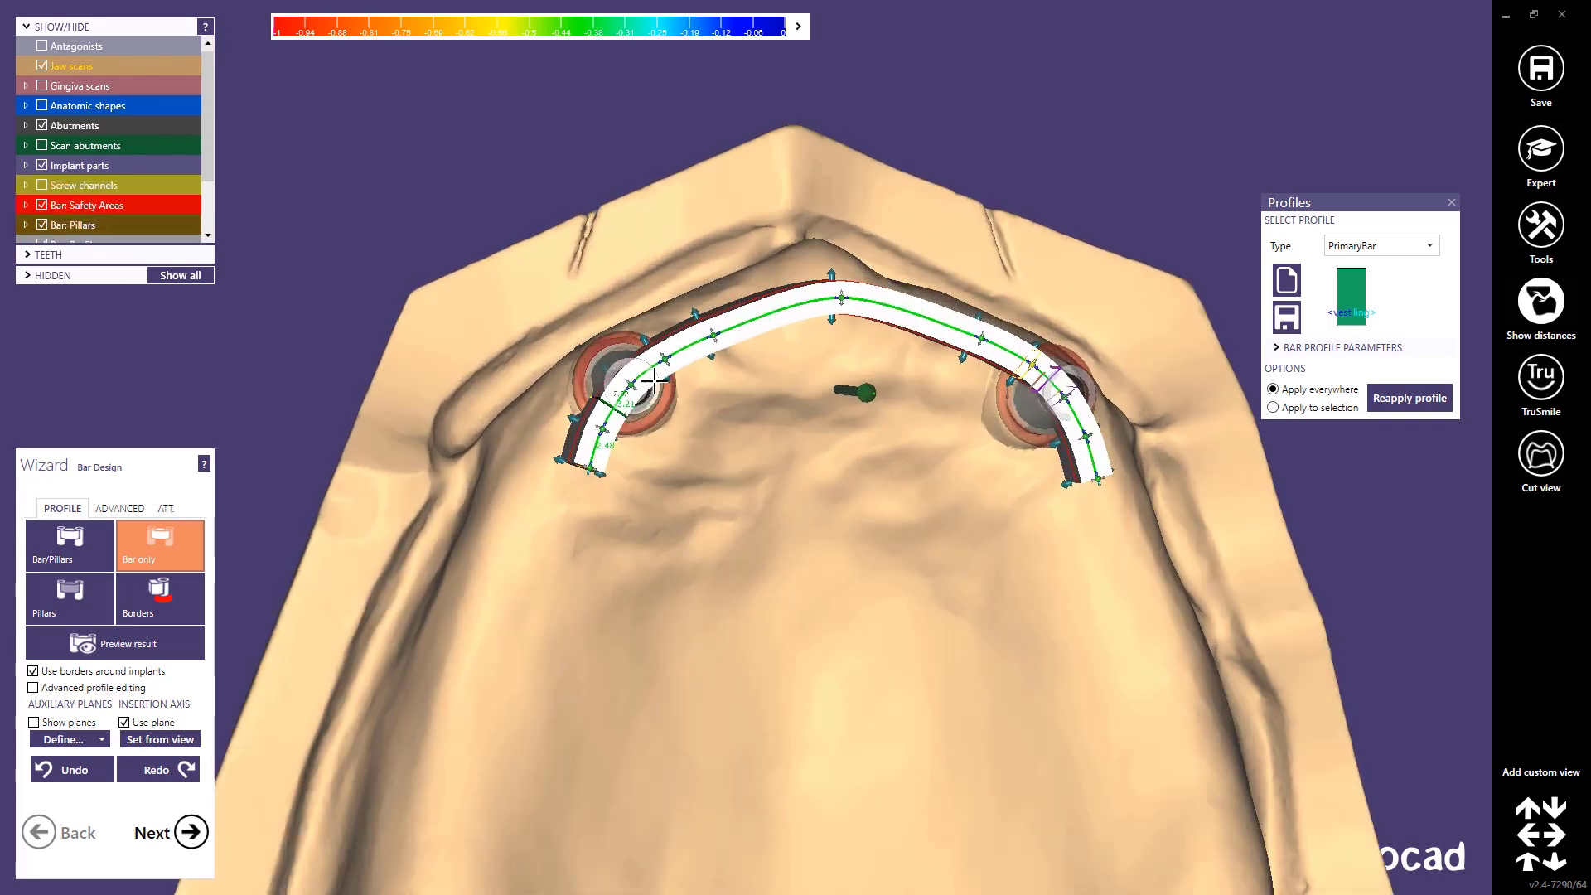
pyautogui.moveTo(639, 384); pyautogui.dragTo(490, 312, button='right')
pyautogui.moveTo(490, 312); pyautogui.dragTo(407, 309, button='middle')
pyautogui.moveTo(407, 309); pyautogui.dragTo(413, 317, button='right')
pyautogui.scroll(5, 412, 317)
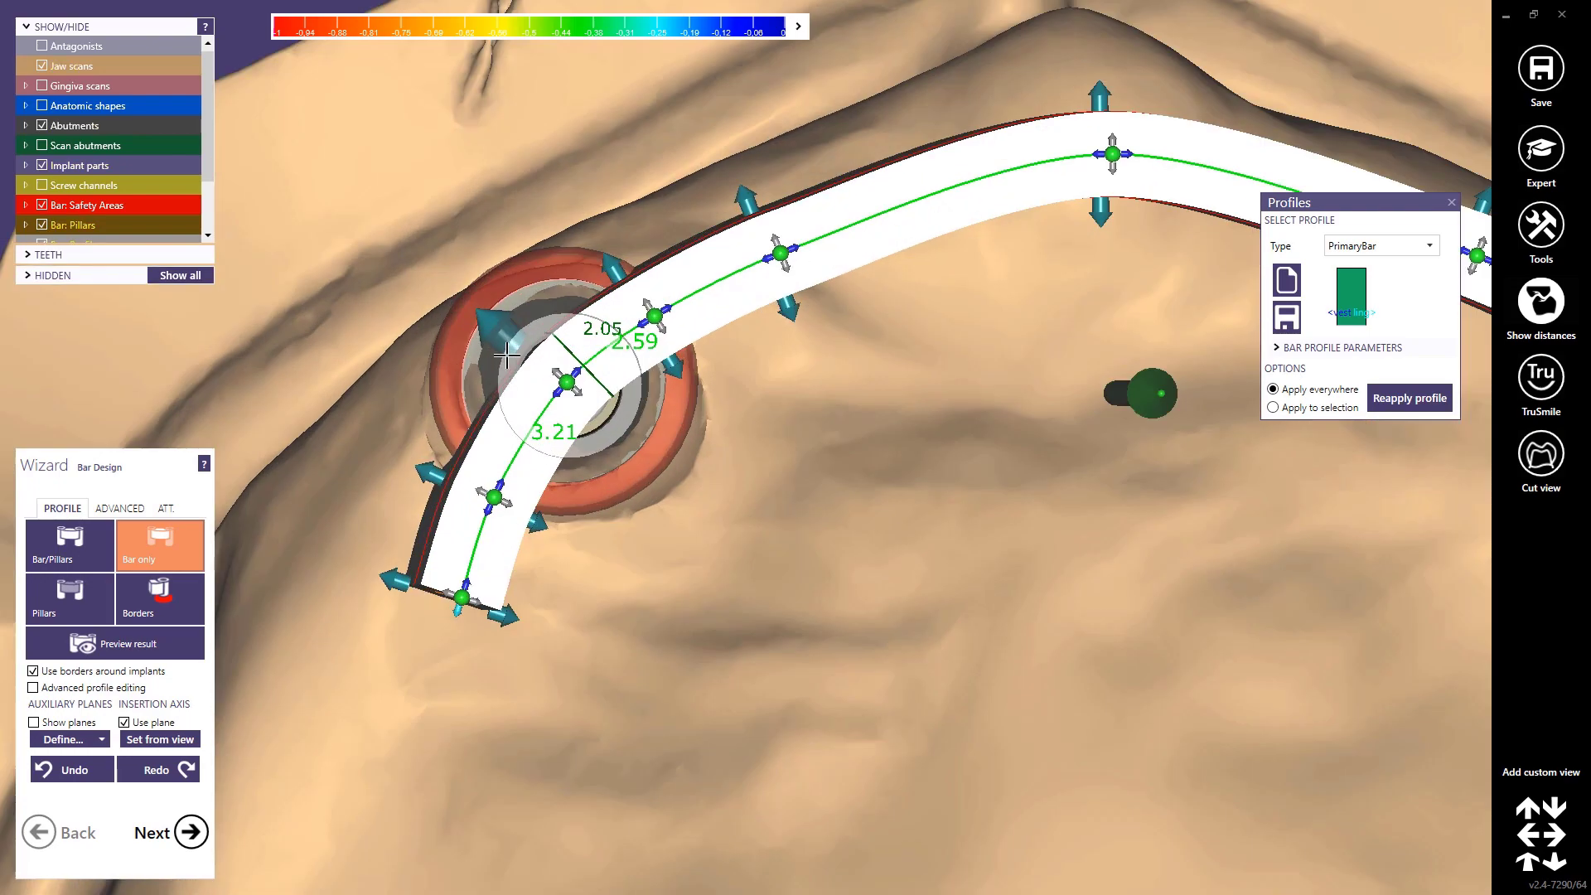
pyautogui.click(495, 332)
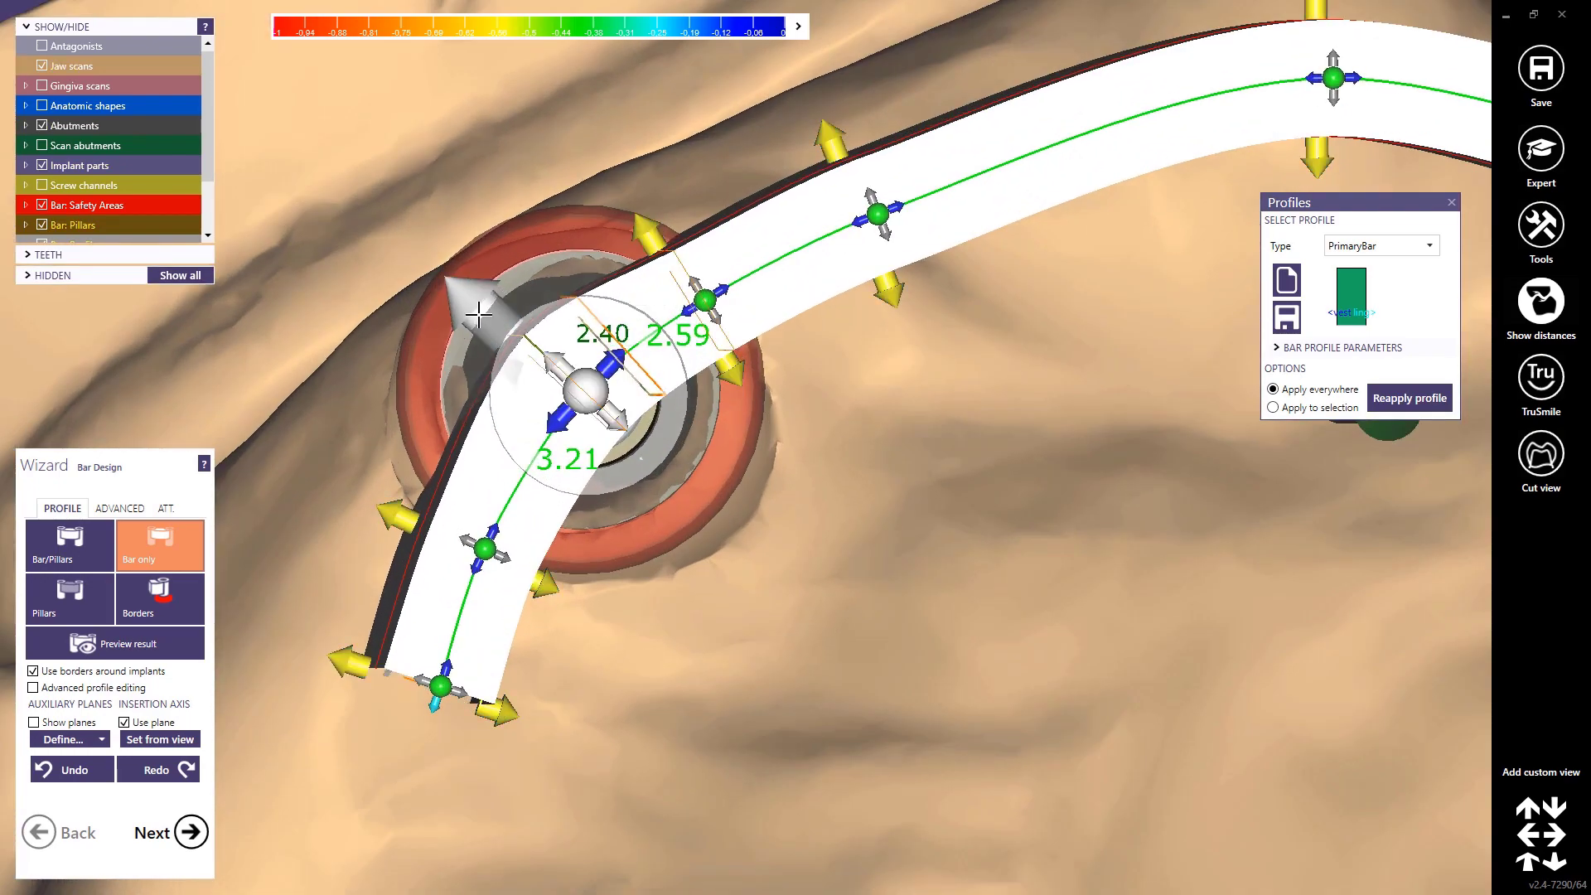
pyautogui.moveTo(474, 520); pyautogui.dragTo(451, 320, button='right')
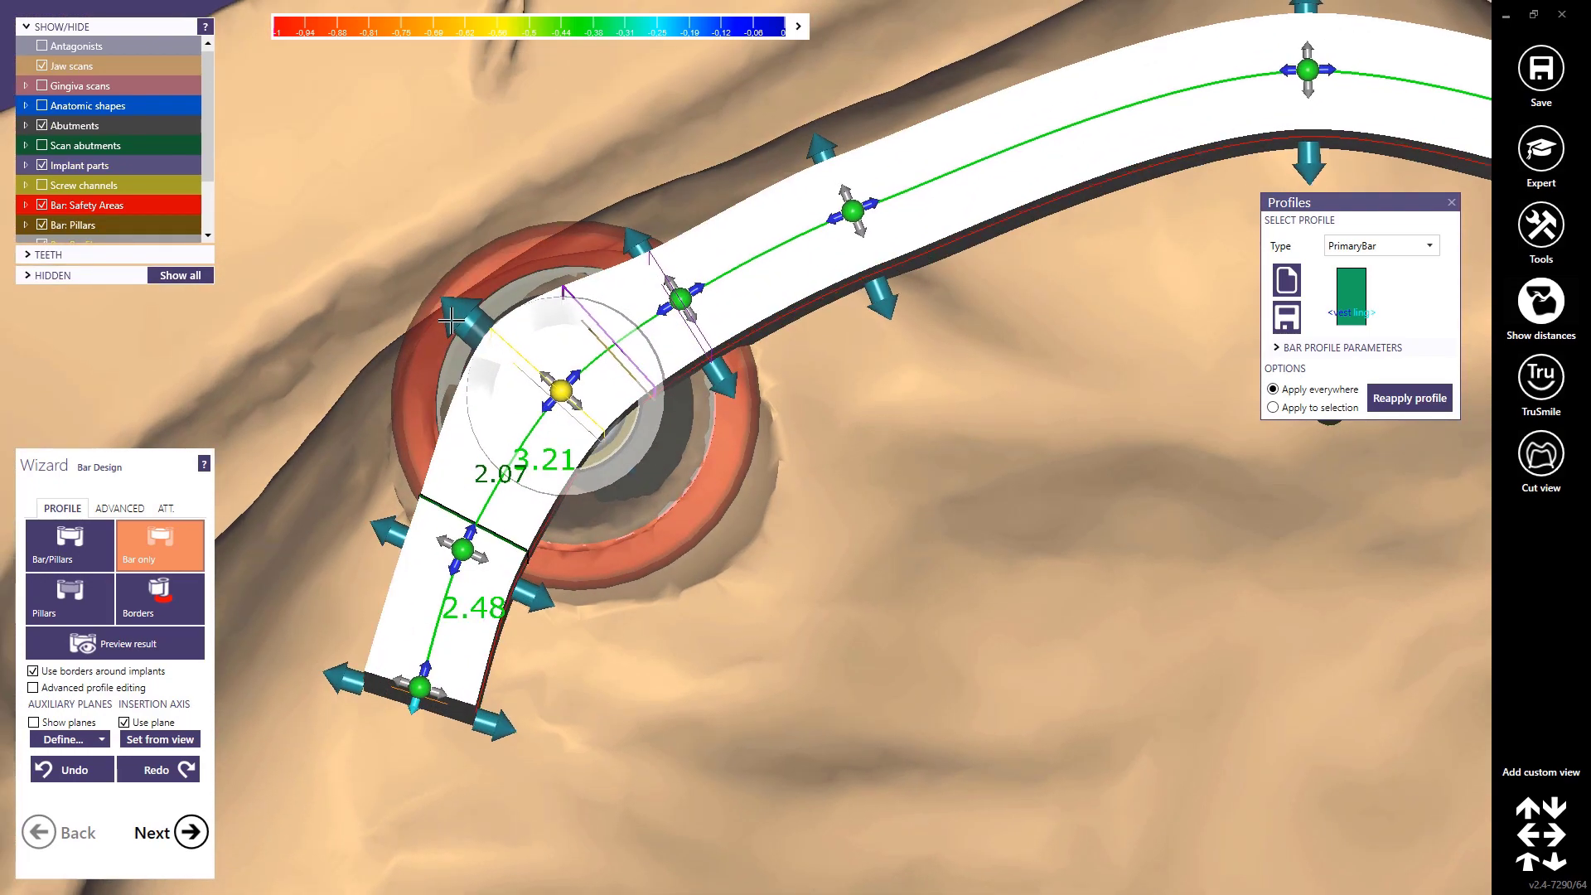
pyautogui.moveTo(631, 473); pyautogui.dragTo(638, 476)
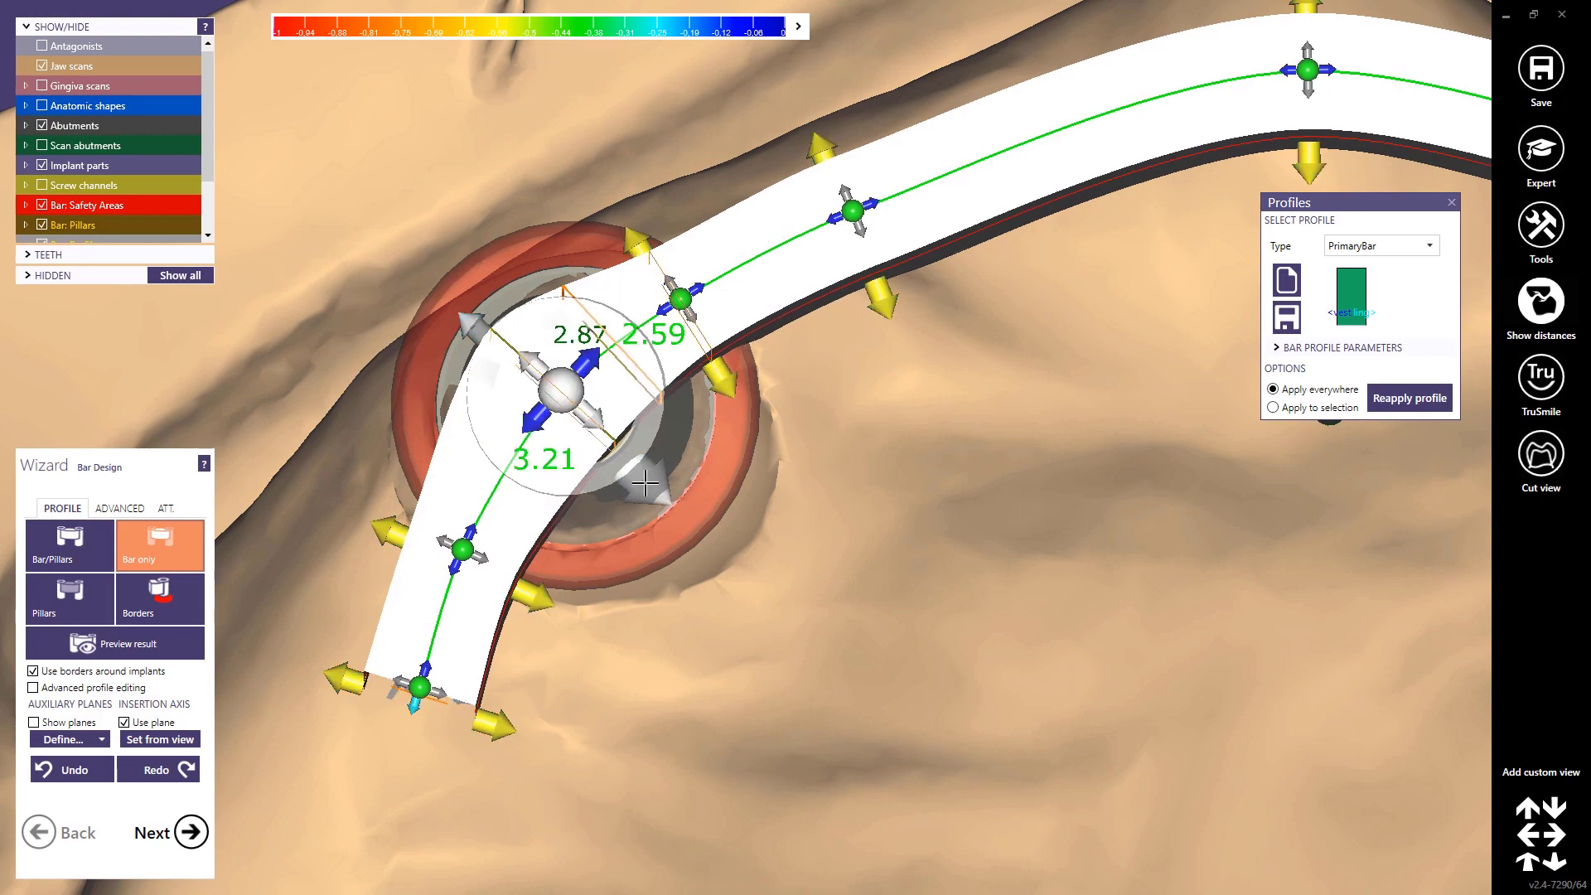
# - Widen the bar on both its outer and palatal sides at the right implant in the occlusal view, including the adjoining profile behind it
pyautogui.scroll(-5, 393, 224)
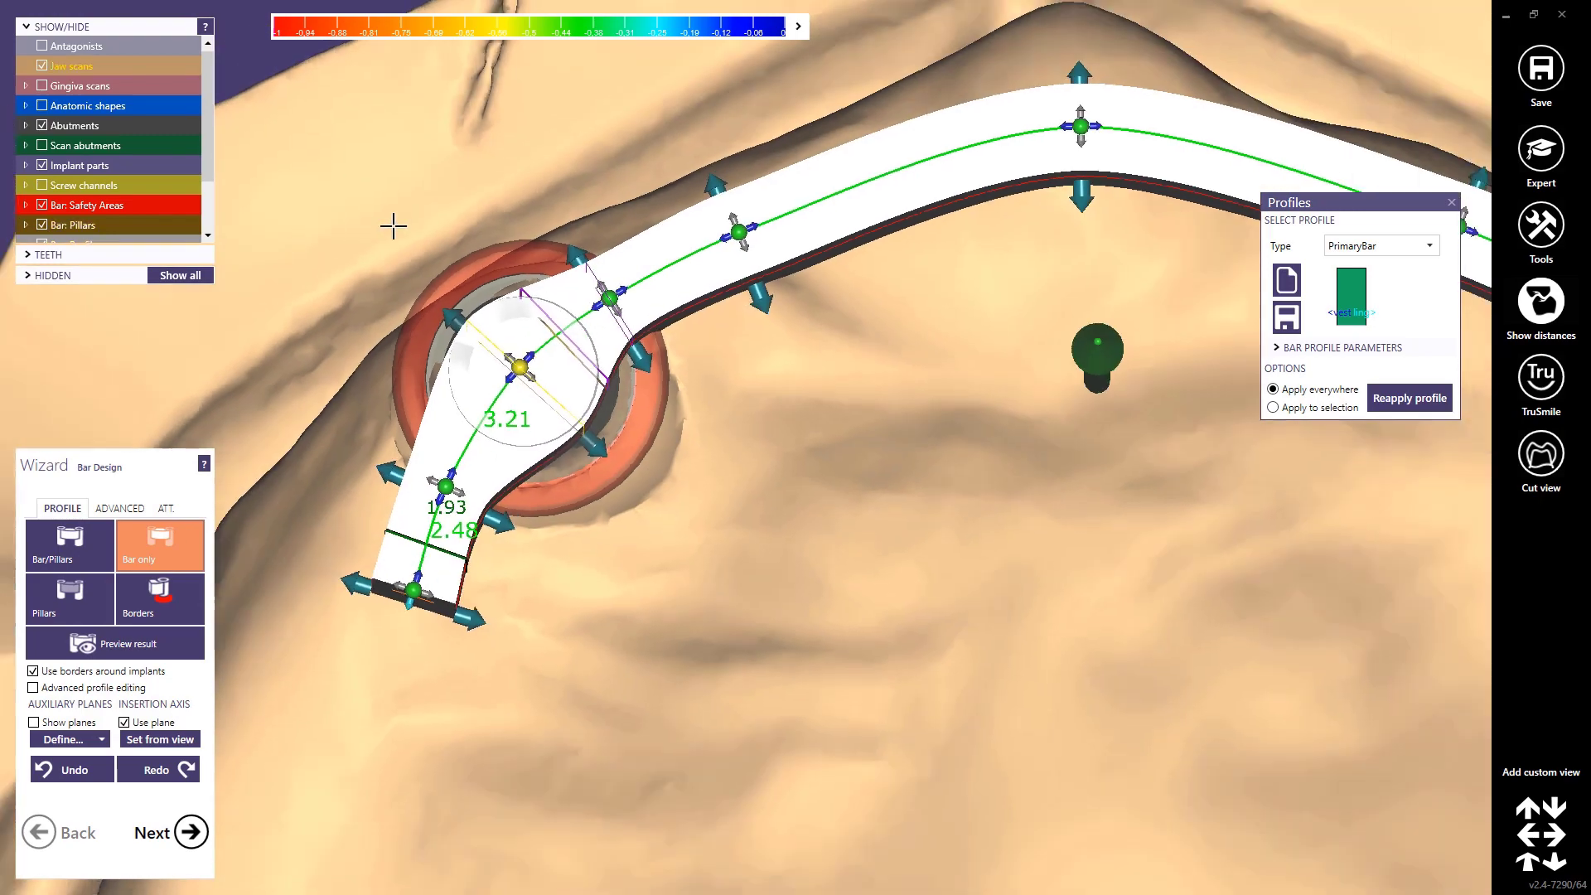
pyautogui.moveTo(275, 93); pyautogui.dragTo(177, 204, button='middle')
pyautogui.rightClick(176, 204)
pyautogui.scroll(-4, 1332, 570)
pyautogui.moveTo(1332, 570); pyautogui.dragTo(909, 441, button='middle')
pyautogui.click(1125, 147)
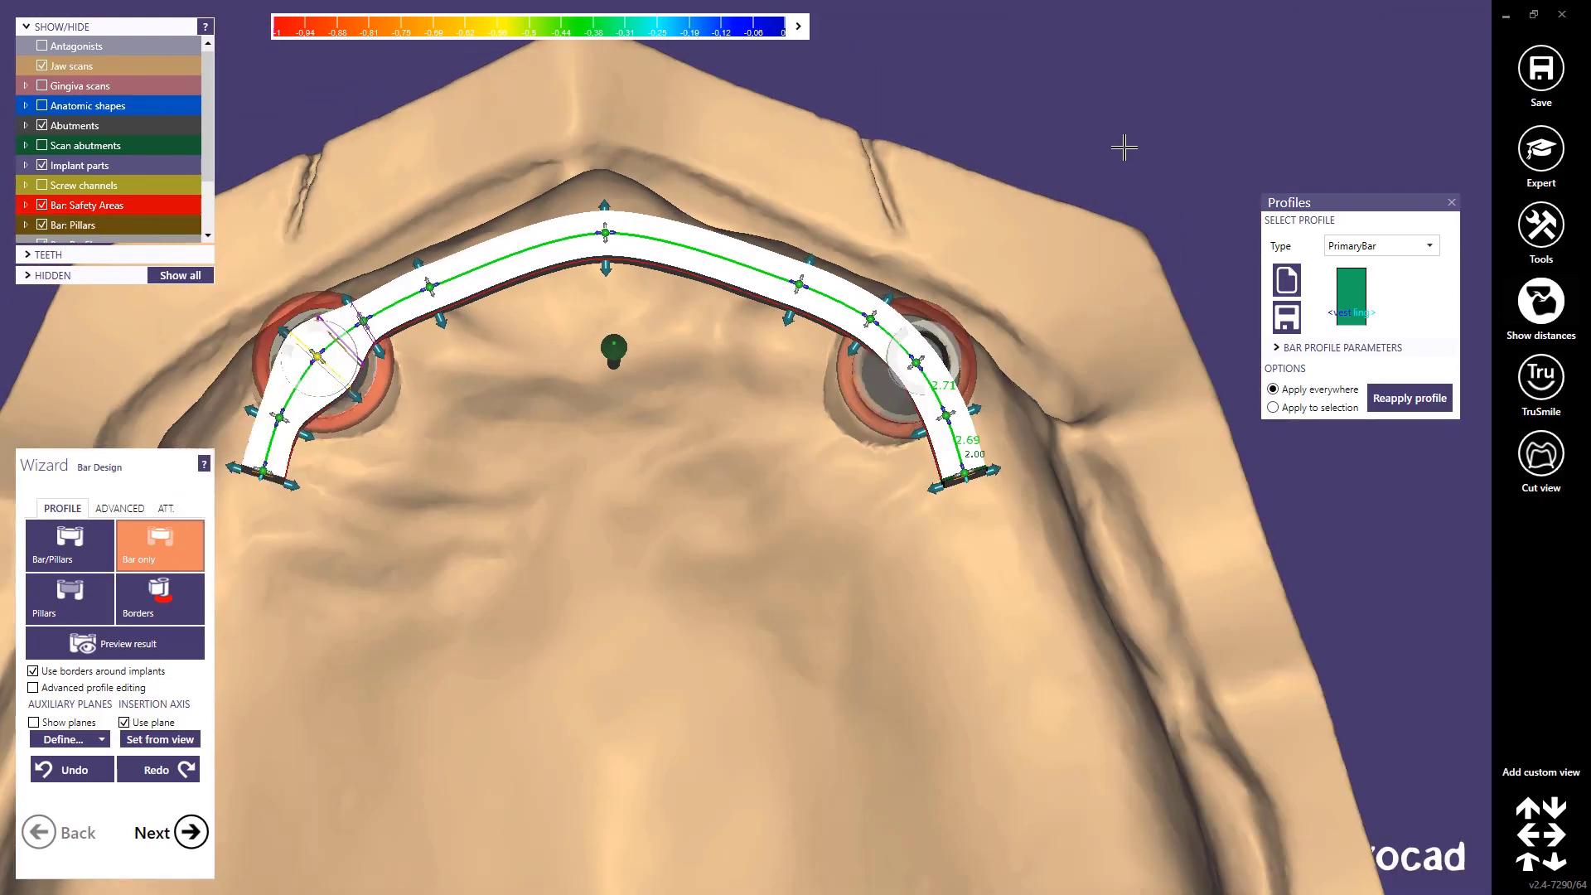
pyautogui.moveTo(827, 384); pyautogui.dragTo(813, 394, button='right')
pyautogui.scroll(4, 946, 347)
pyautogui.scroll(2, 946, 346)
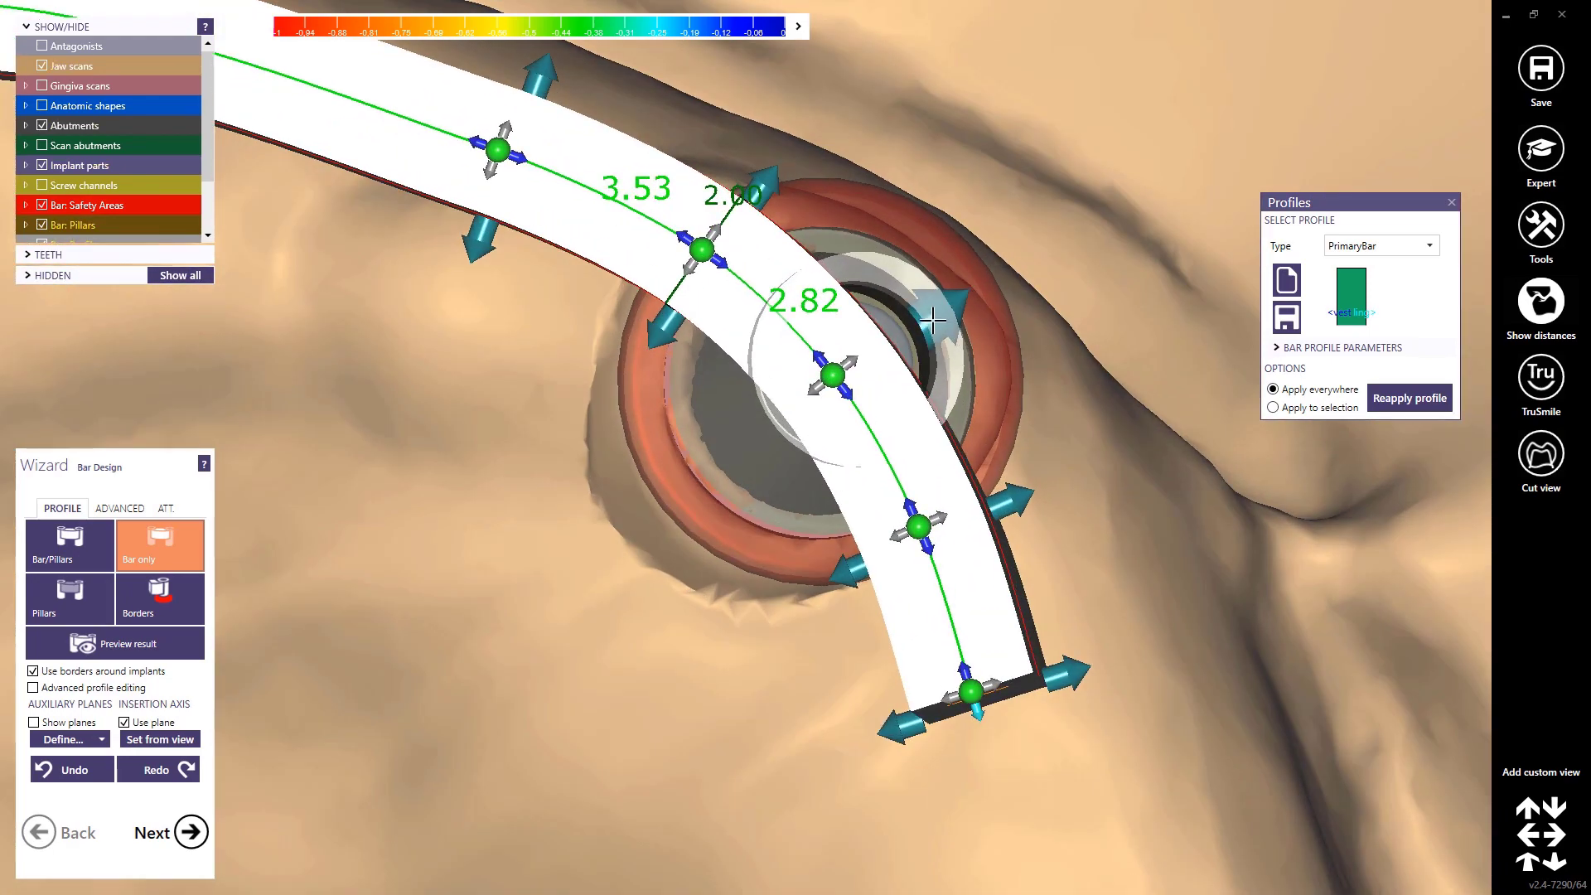
pyautogui.moveTo(941, 312); pyautogui.dragTo(971, 283)
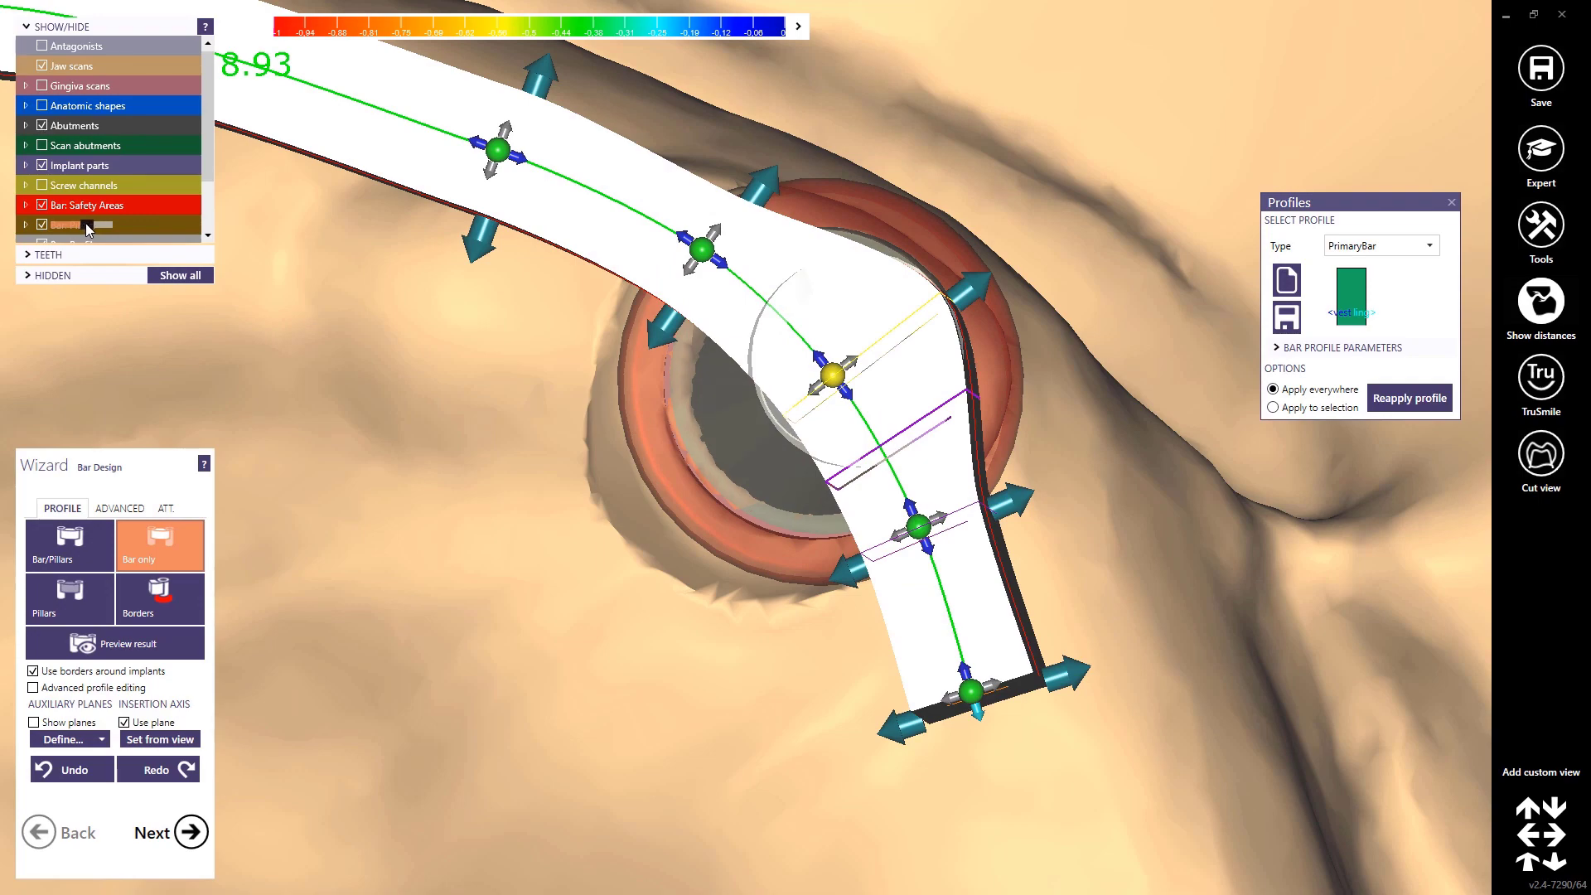
pyautogui.moveTo(661, 461); pyautogui.dragTo(600, 340, button='right')
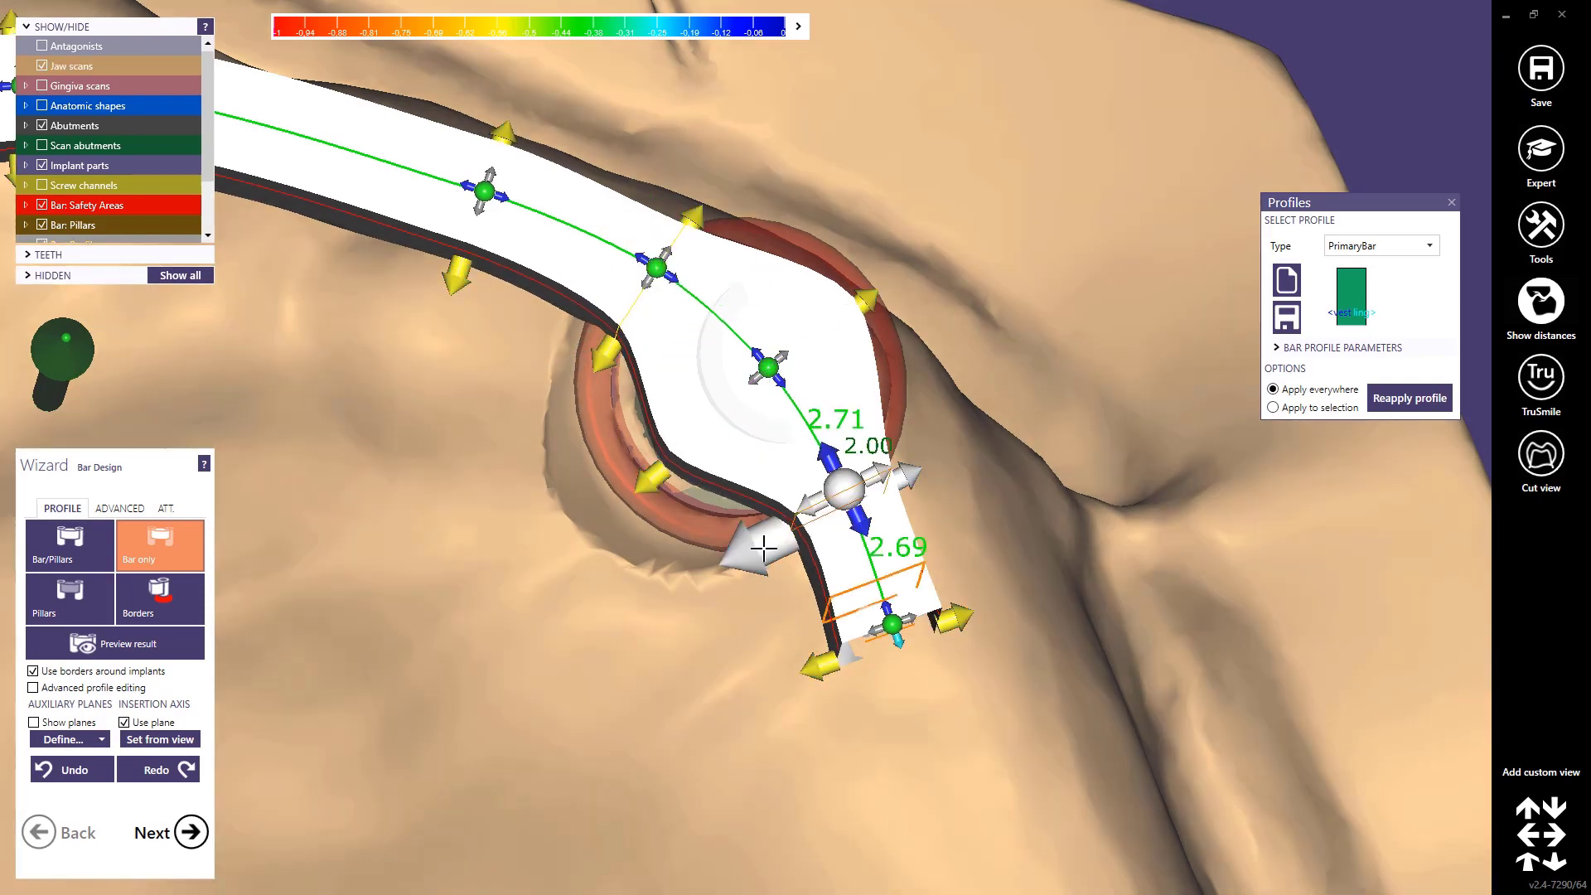
pyautogui.moveTo(767, 543); pyautogui.dragTo(756, 548)
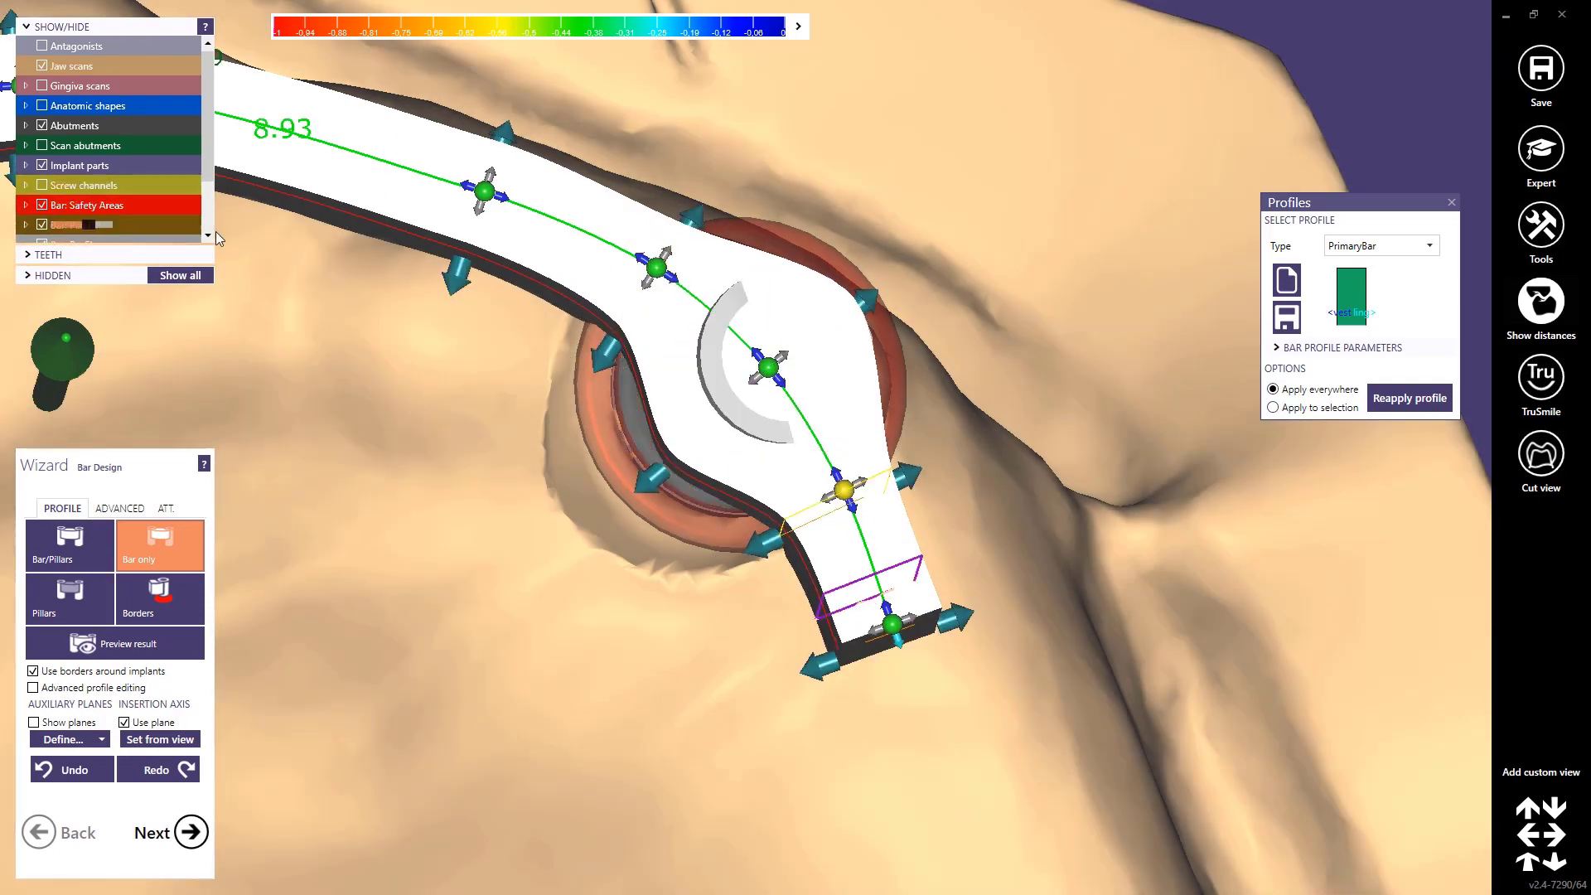
# - Reposition the bar's centre control point at the right implant in the occlusal view to align with the screw opening
pyautogui.scroll(-7, 704, 328)
pyautogui.moveTo(617, 369)
pyautogui.mouseDown(button='right')
pyautogui.moveTo(663, 277)
pyautogui.moveTo(626, 358)
pyautogui.mouseUp(button='right')
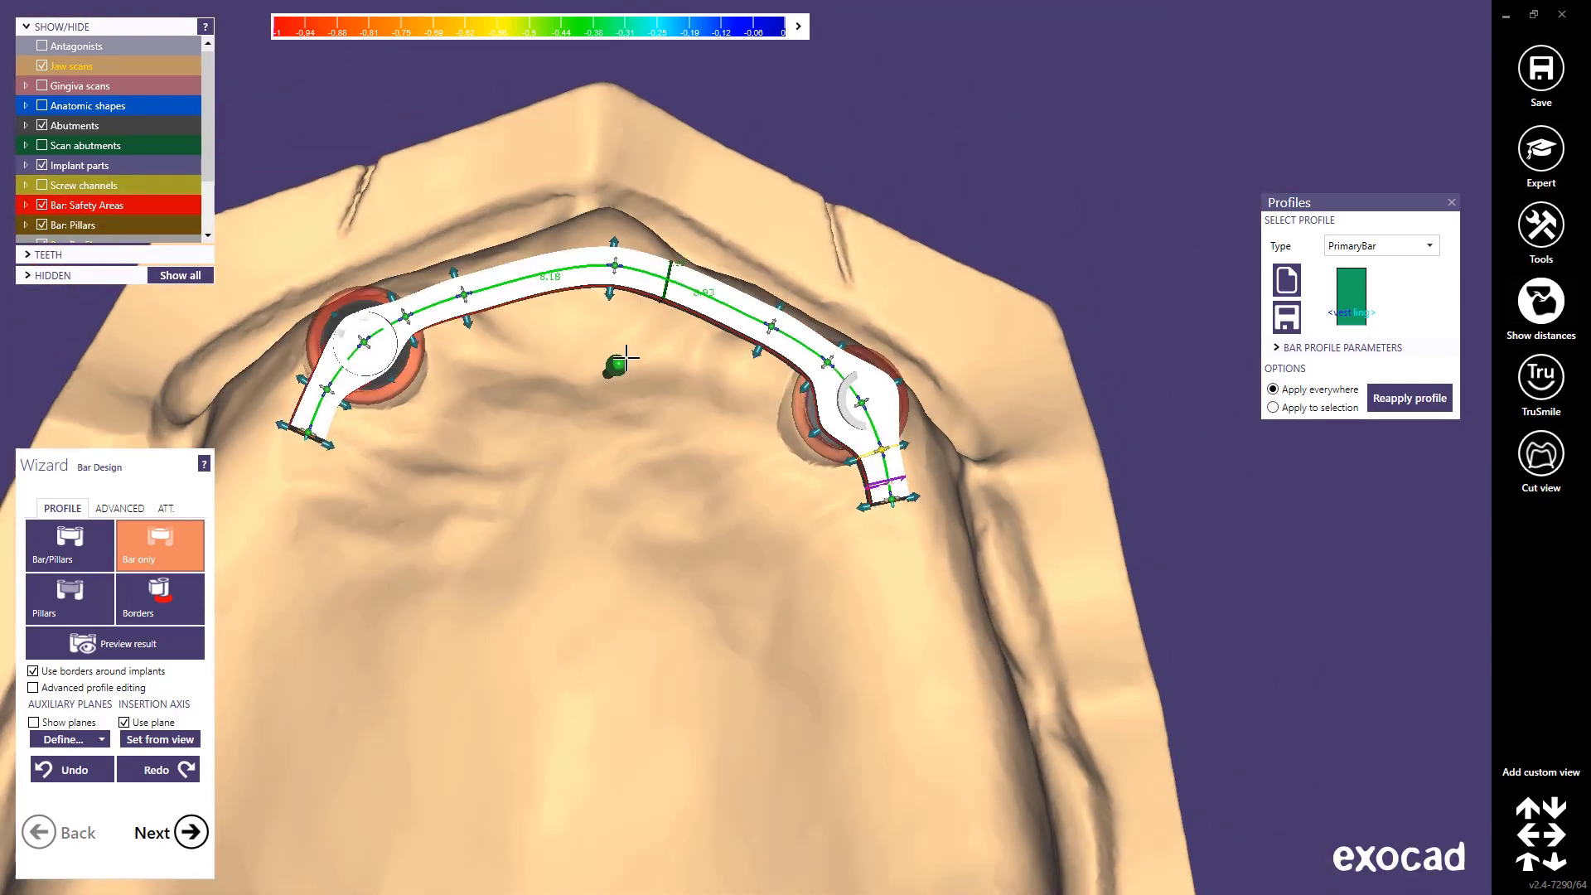
pyautogui.scroll(3, 829, 368)
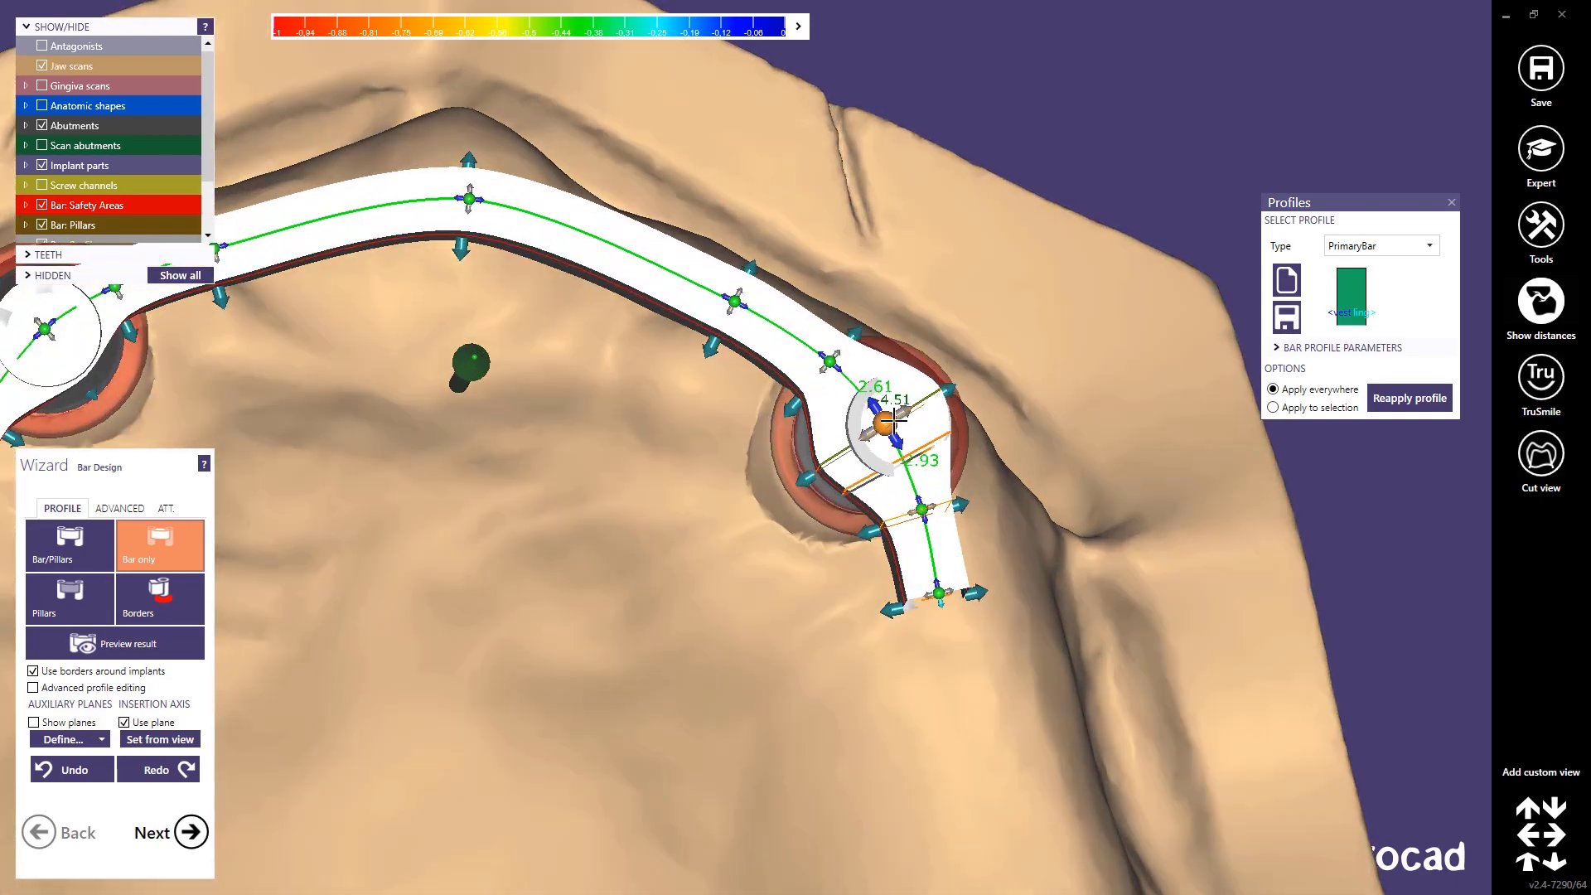
pyautogui.moveTo(899, 424); pyautogui.dragTo(891, 382, button='right')
# - Adjust the front control point beside the left implant in the occlusal view to refine the bar's curve
pyautogui.scroll(-3, 829, 331)
pyautogui.scroll(-2, 747, 195)
pyautogui.moveTo(596, 248); pyautogui.dragTo(752, 266, button='middle')
pyautogui.scroll(-2, 752, 269)
pyautogui.moveTo(729, 332); pyautogui.dragTo(720, 447, button='right')
pyautogui.scroll(3, 560, 352)
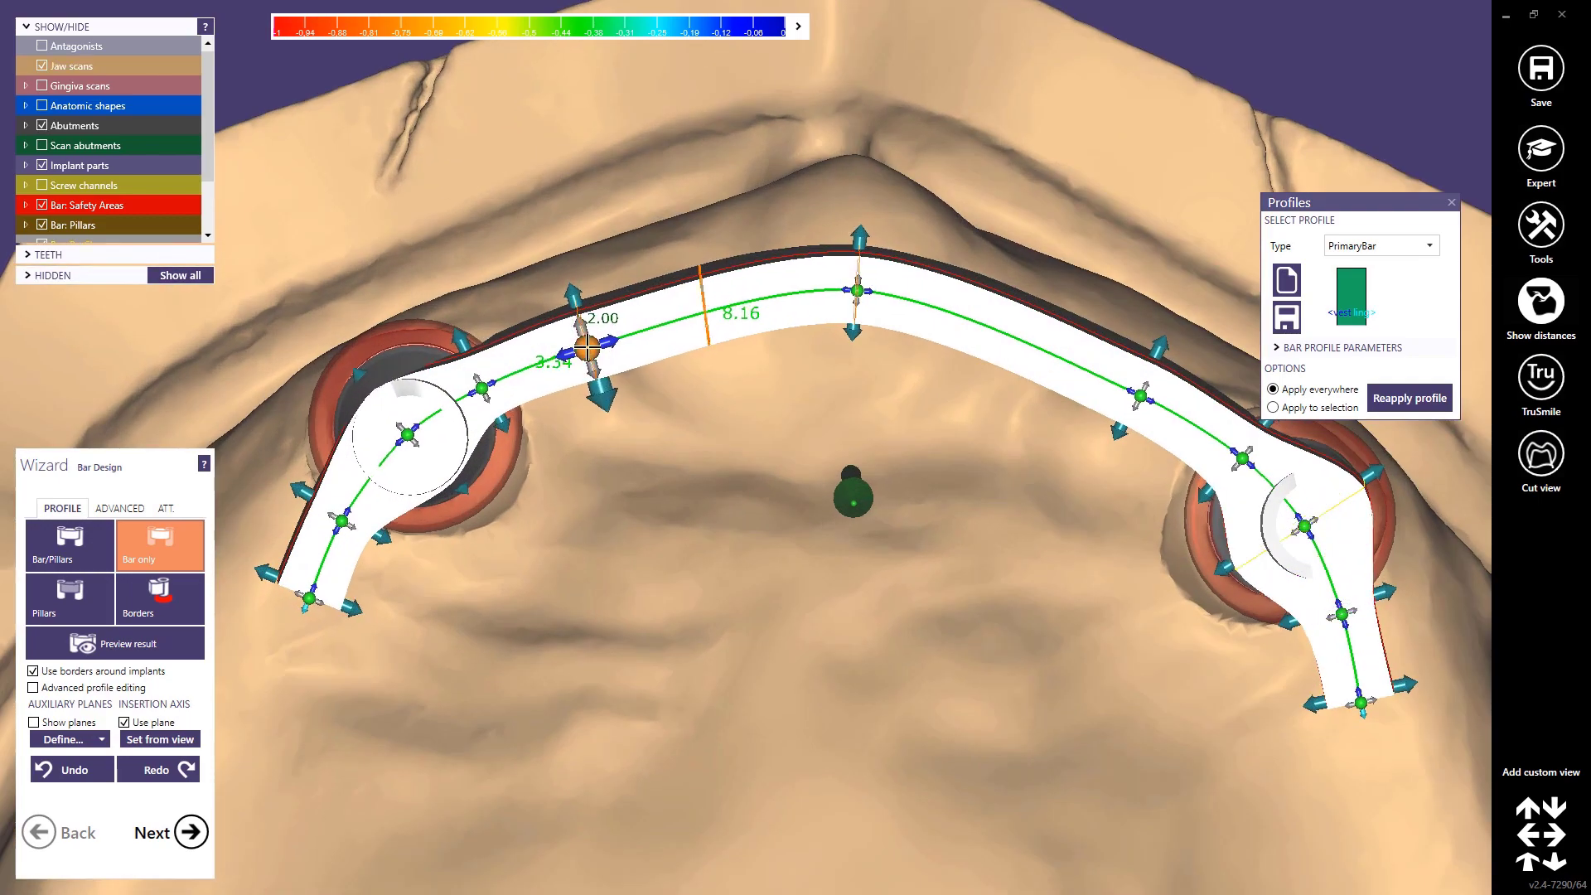
pyautogui.scroll(-3, 588, 344)
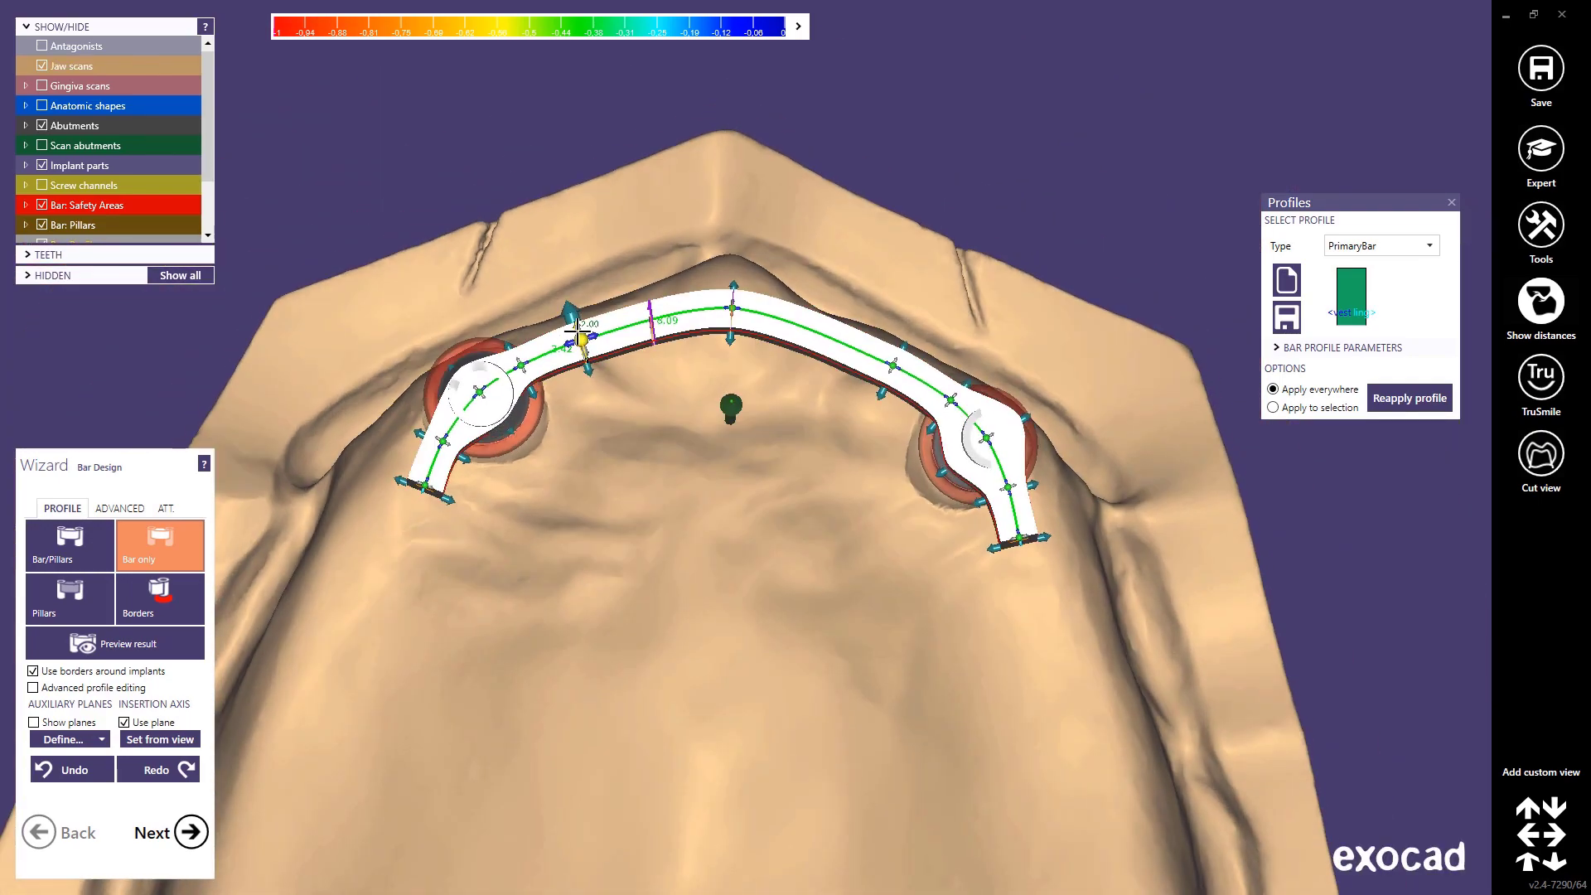
pyautogui.moveTo(580, 328); pyautogui.dragTo(573, 452, button='right')
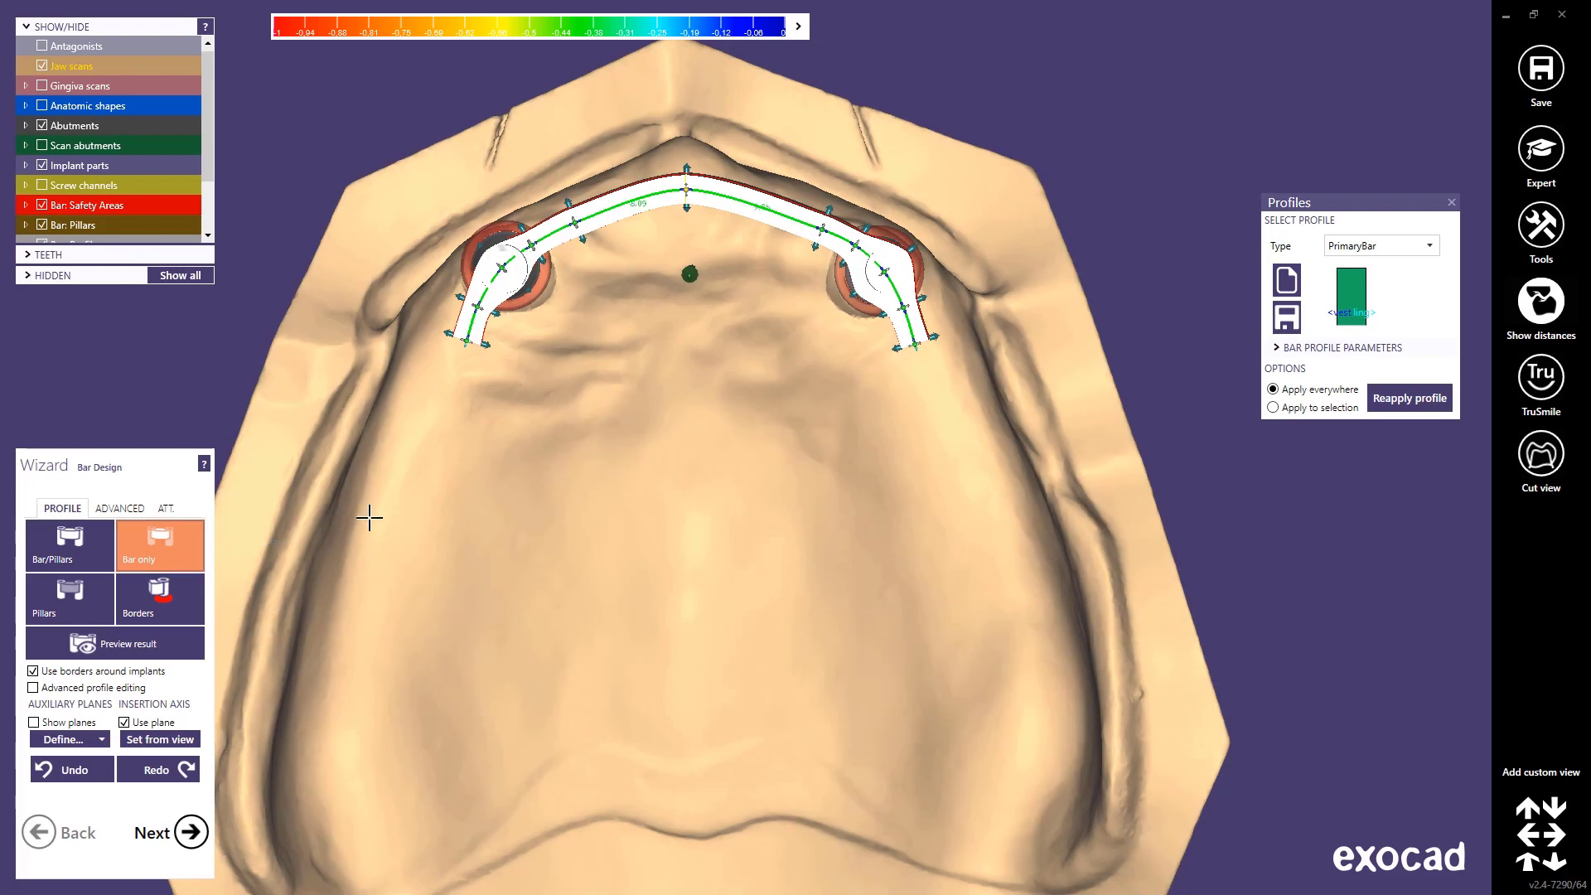
# - Lower the bar's top edge between the two pillars by moving its front control points down, forming a step beside each pillar
pyautogui.scroll(-5, 398, 530)
pyautogui.moveTo(367, 691); pyautogui.dragTo(489, 381, button='right')
pyautogui.scroll(5, 585, 348)
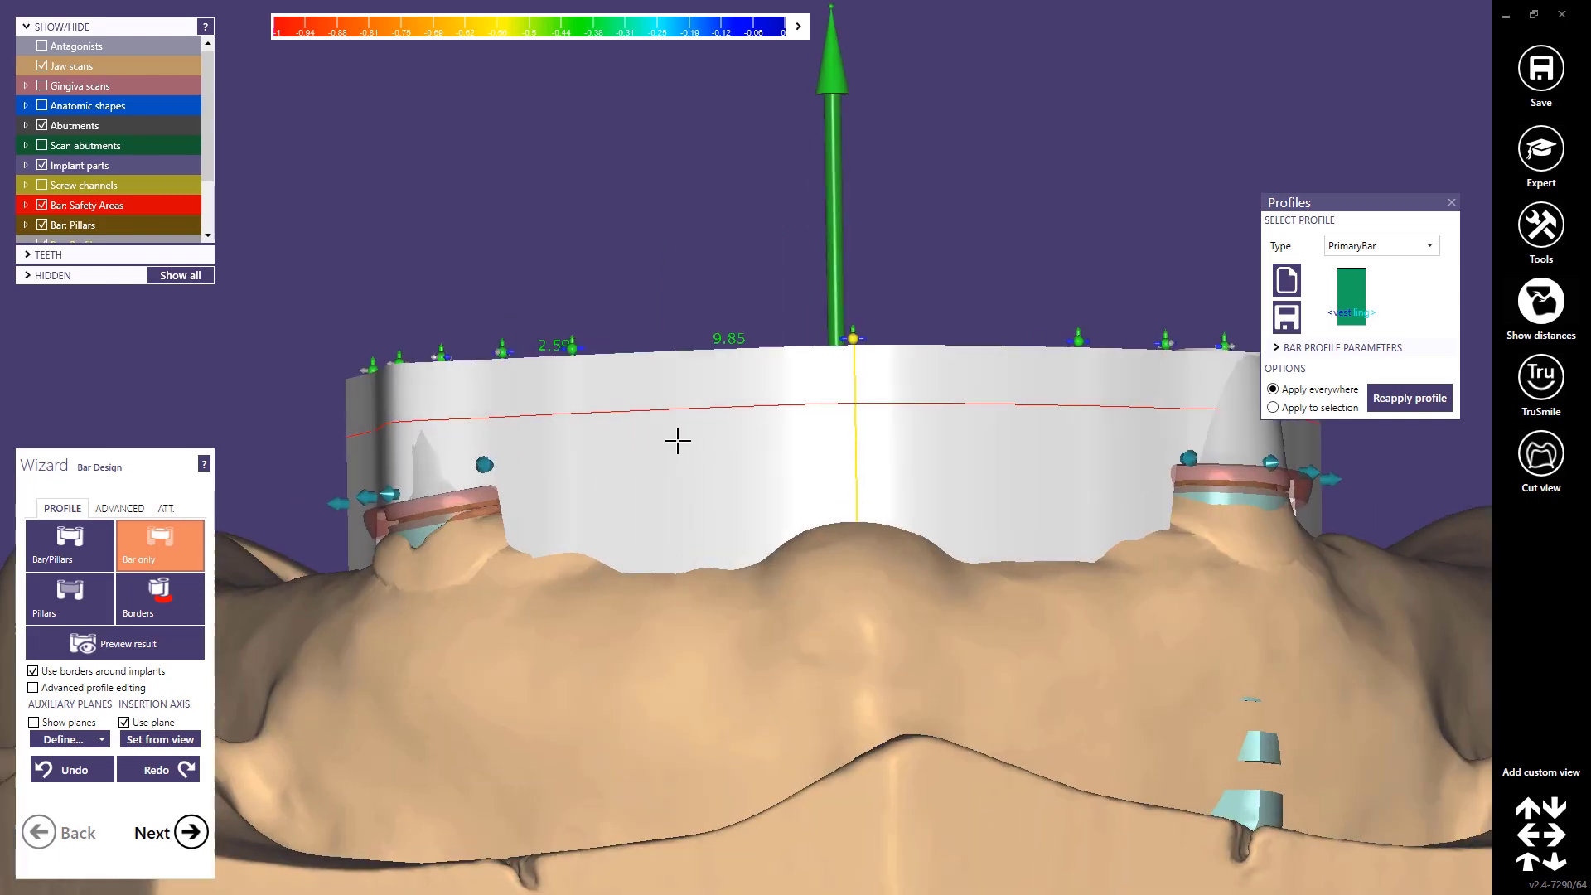
pyautogui.scroll(2, 571, 340)
pyautogui.click(562, 341)
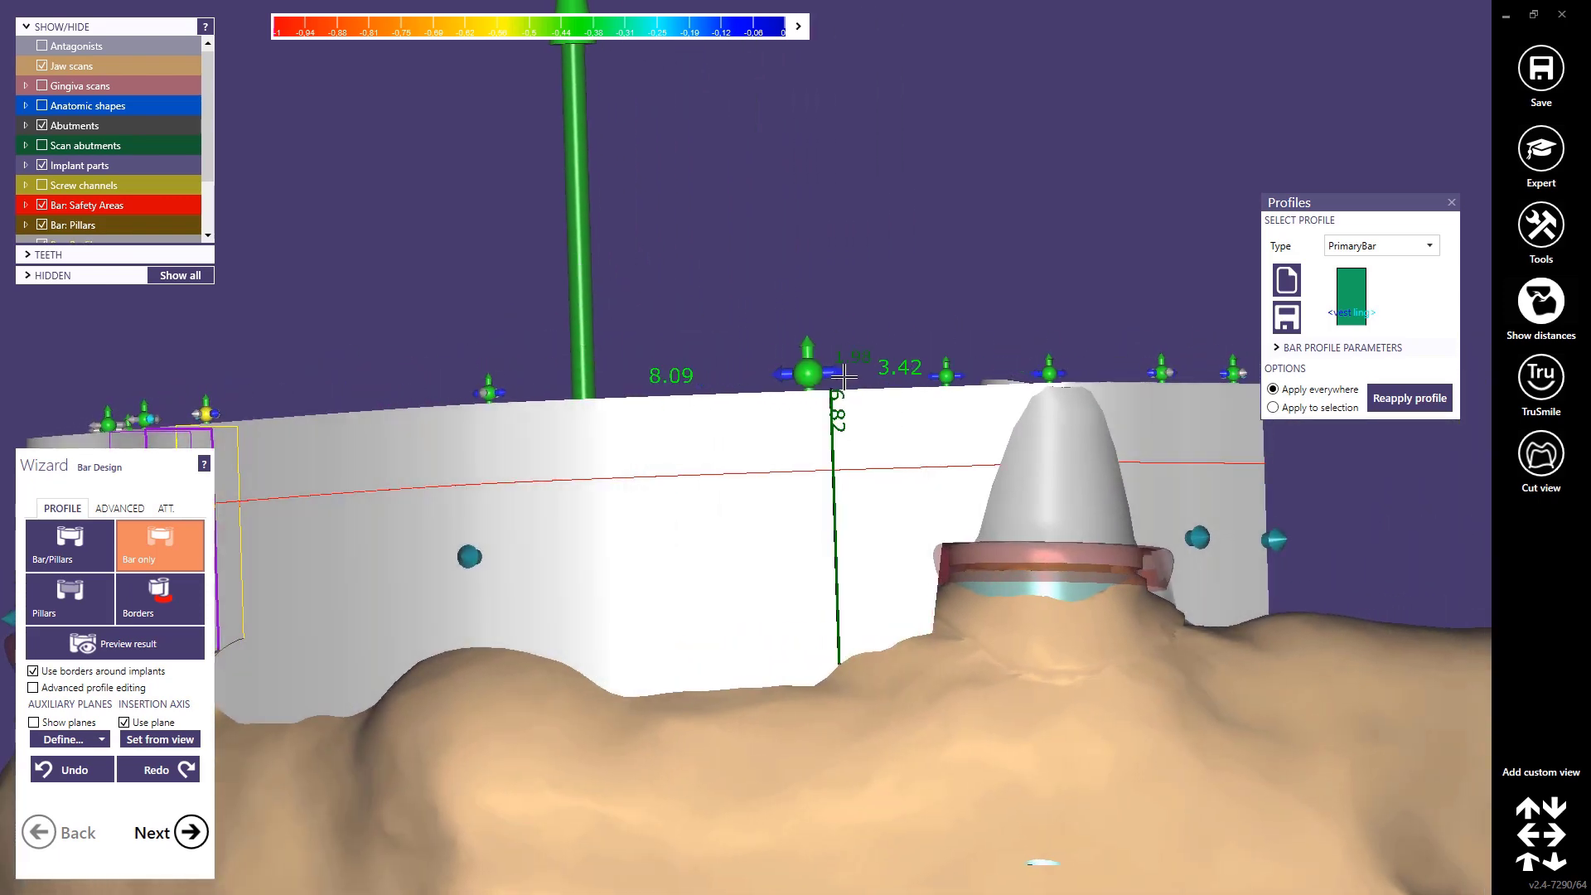
pyautogui.click(808, 373)
pyautogui.scroll(-5, 687, 307)
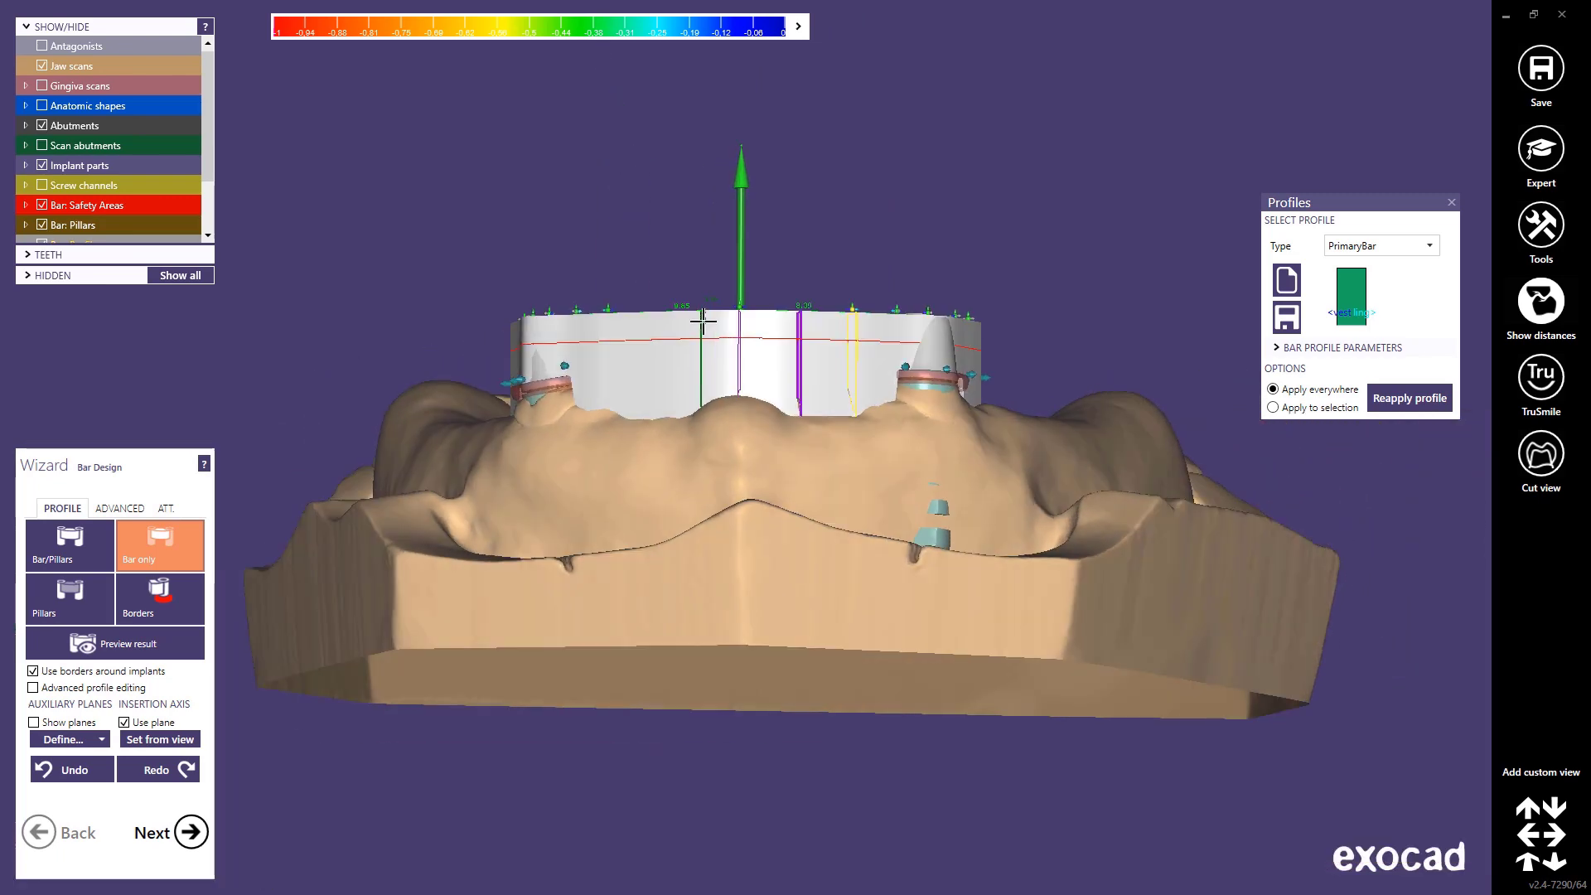
pyautogui.scroll(3, 729, 319)
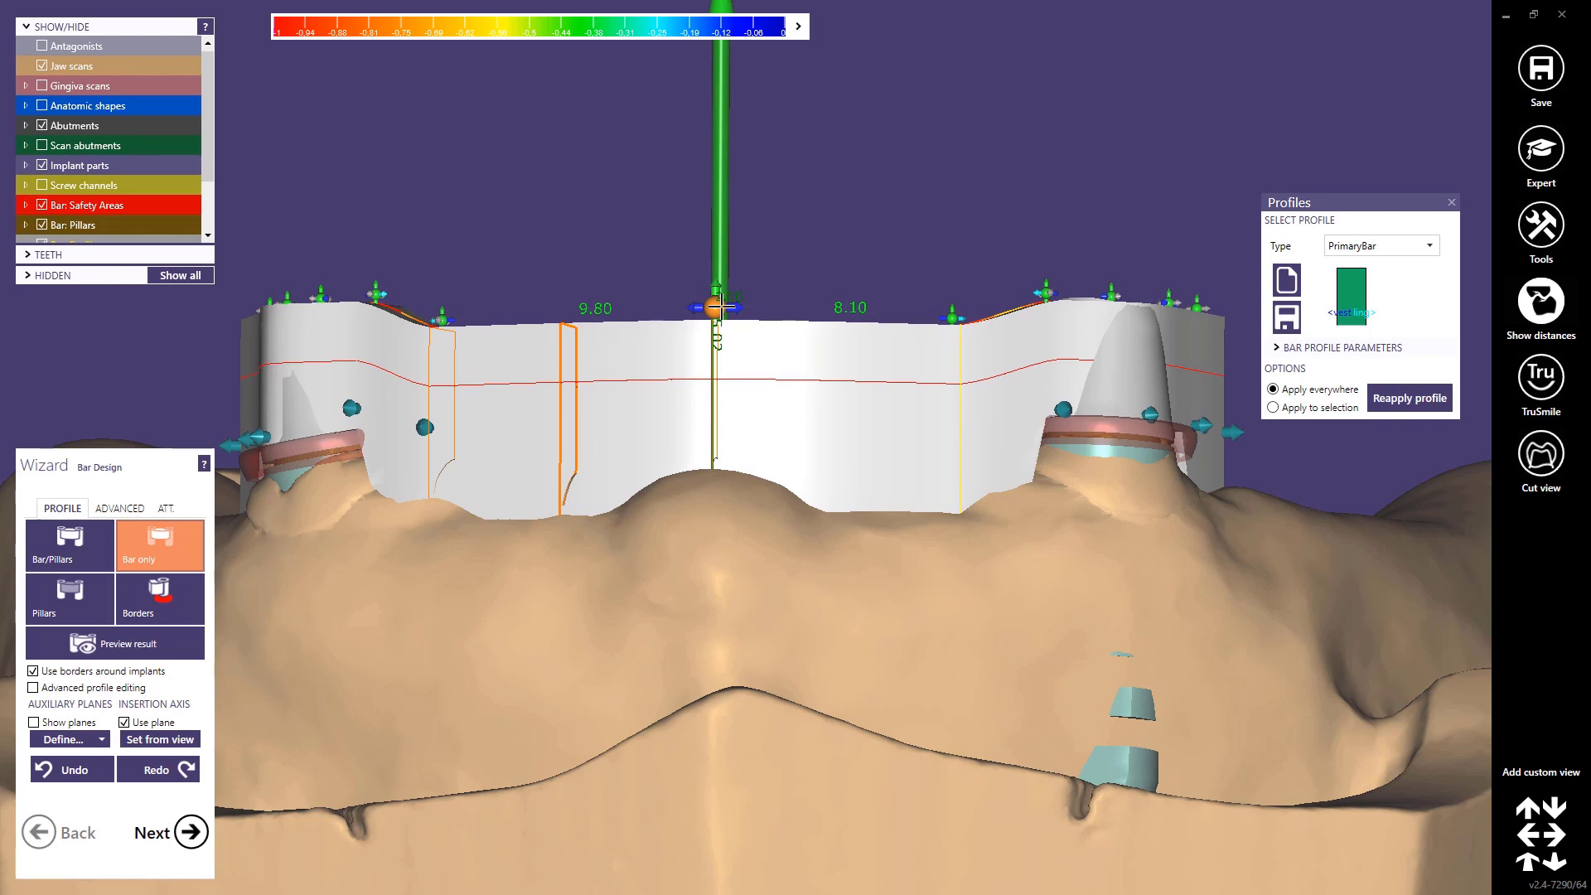
# - Lengthen the extension behind the right implant in the occlusal view to about 4.2 mm and slope its top edge down
pyautogui.scroll(-3, 632, 397)
pyautogui.moveTo(522, 451); pyautogui.dragTo(671, 426, button='right')
pyautogui.scroll(5, 723, 414)
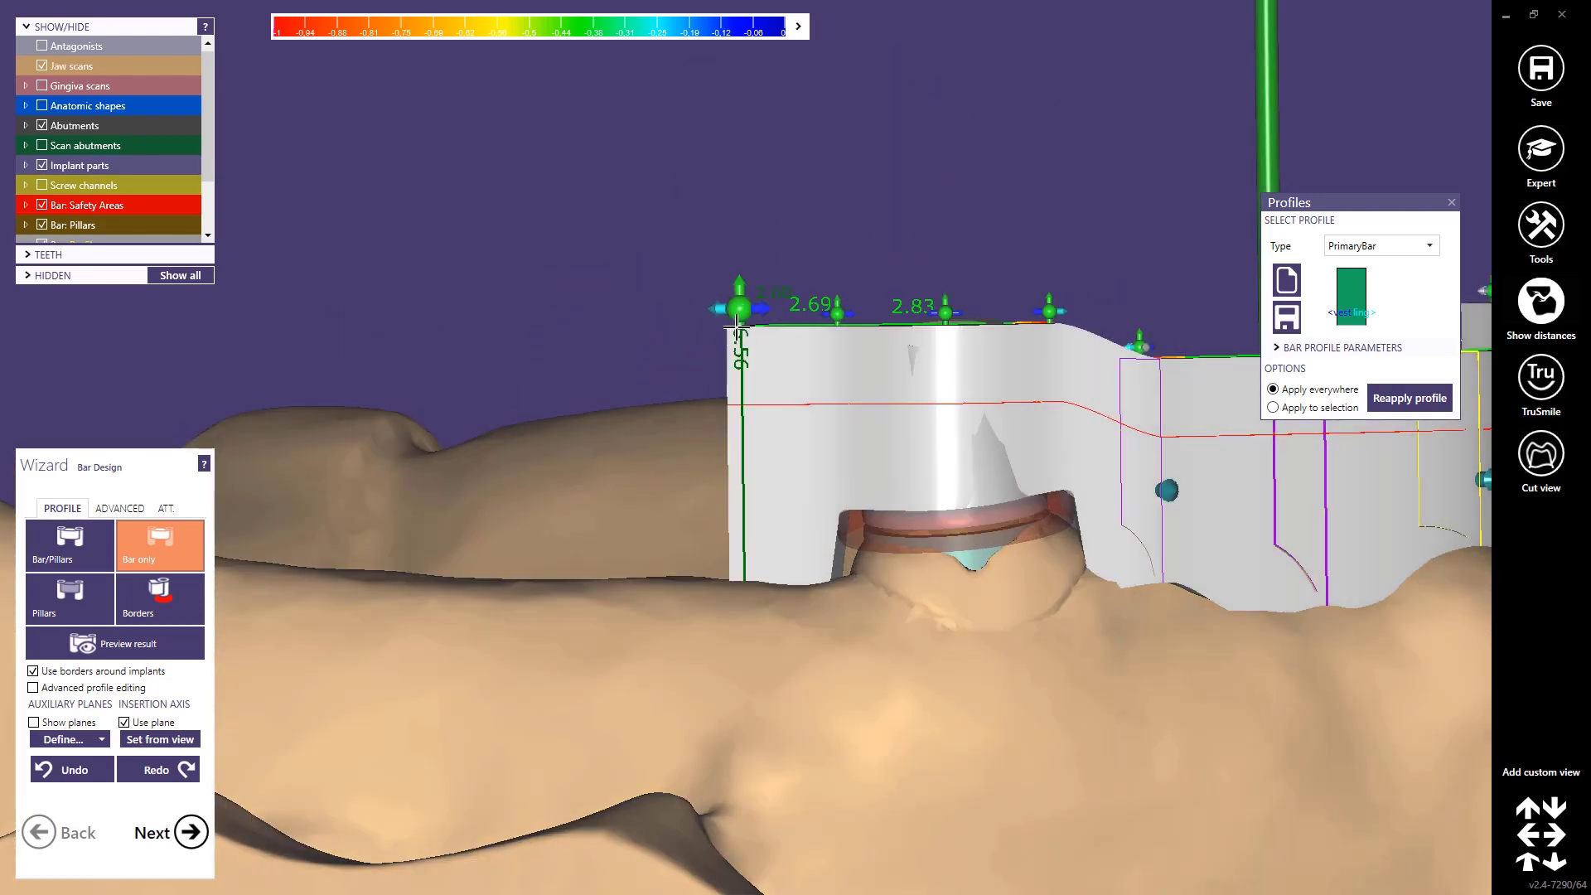
pyautogui.moveTo(734, 306); pyautogui.dragTo(703, 304)
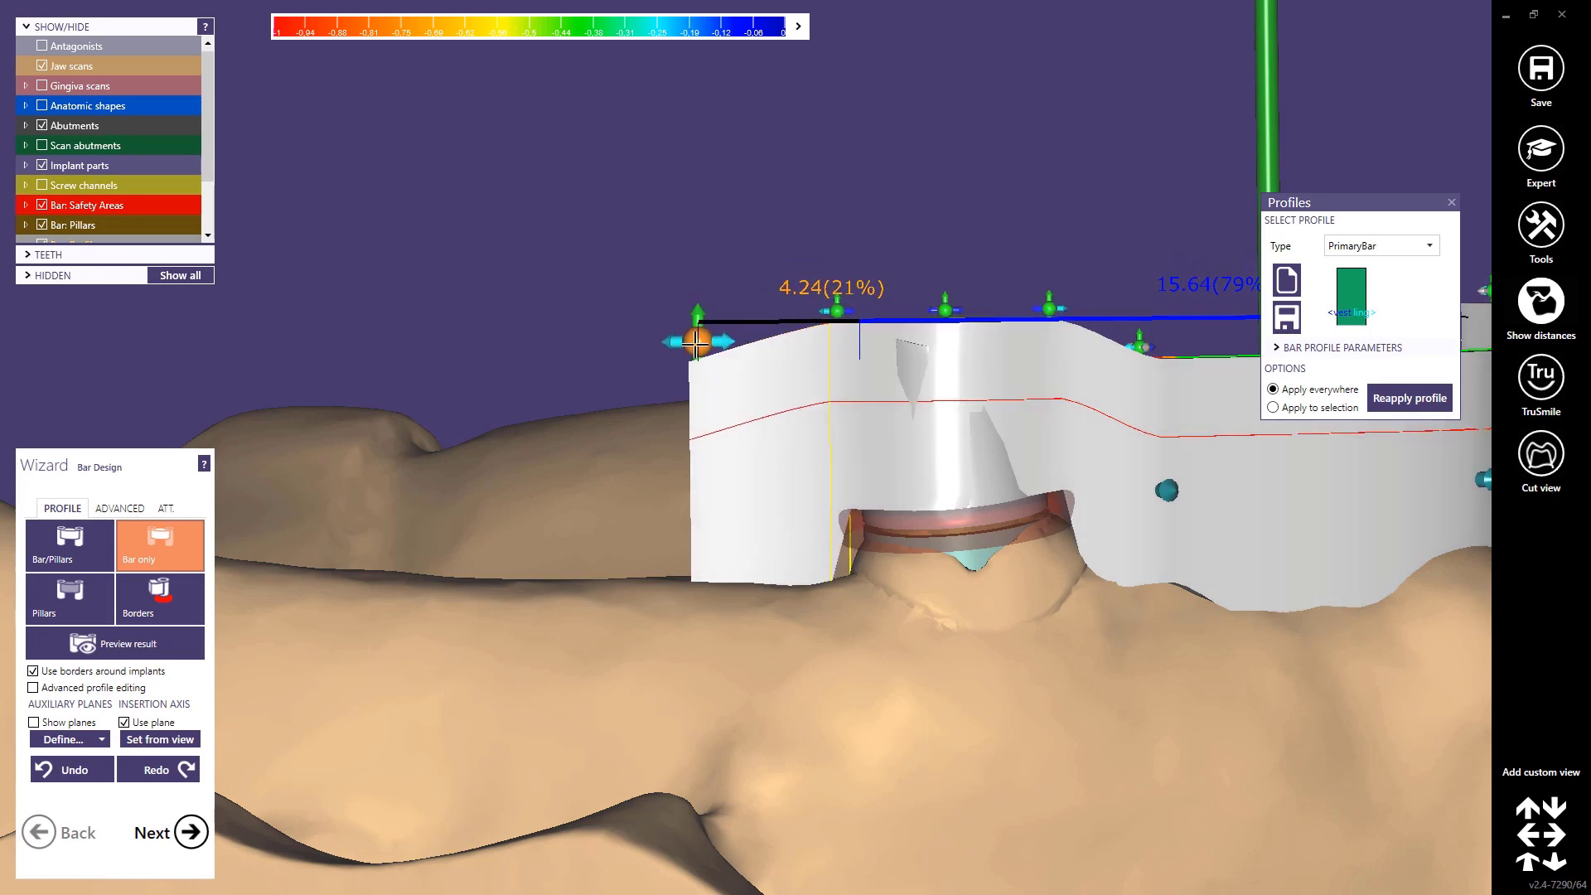
# - Set the extension behind the left implant in the occlusal view to about 3.6 mm, sloping its end down about 15°
pyautogui.scroll(-5, 719, 398)
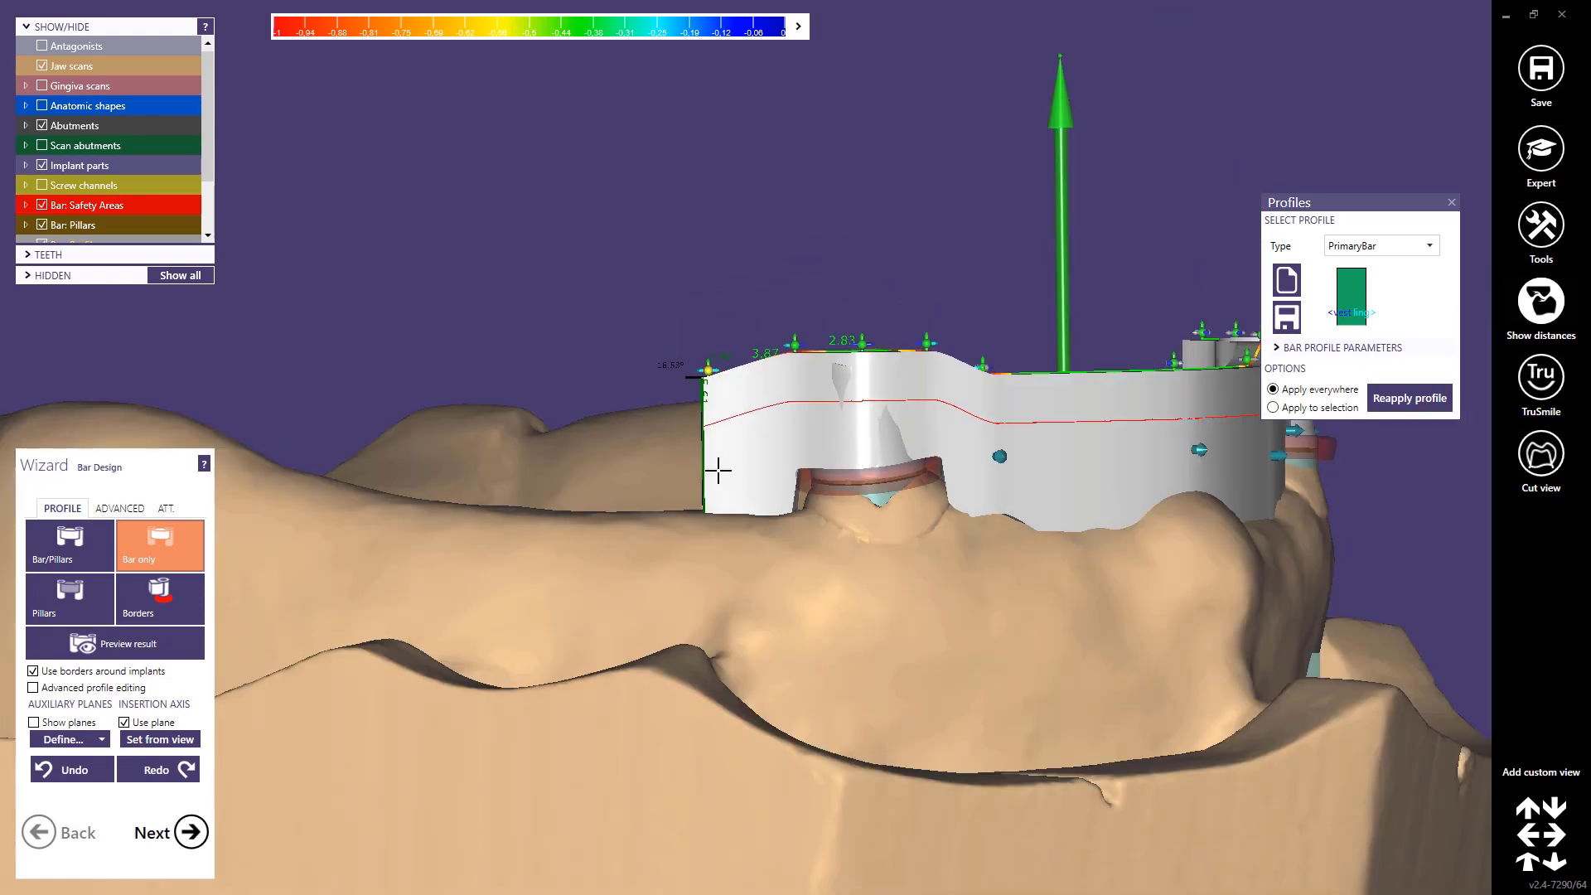
pyautogui.moveTo(718, 468); pyautogui.dragTo(717, 469, button='right')
pyautogui.scroll(5, 719, 387)
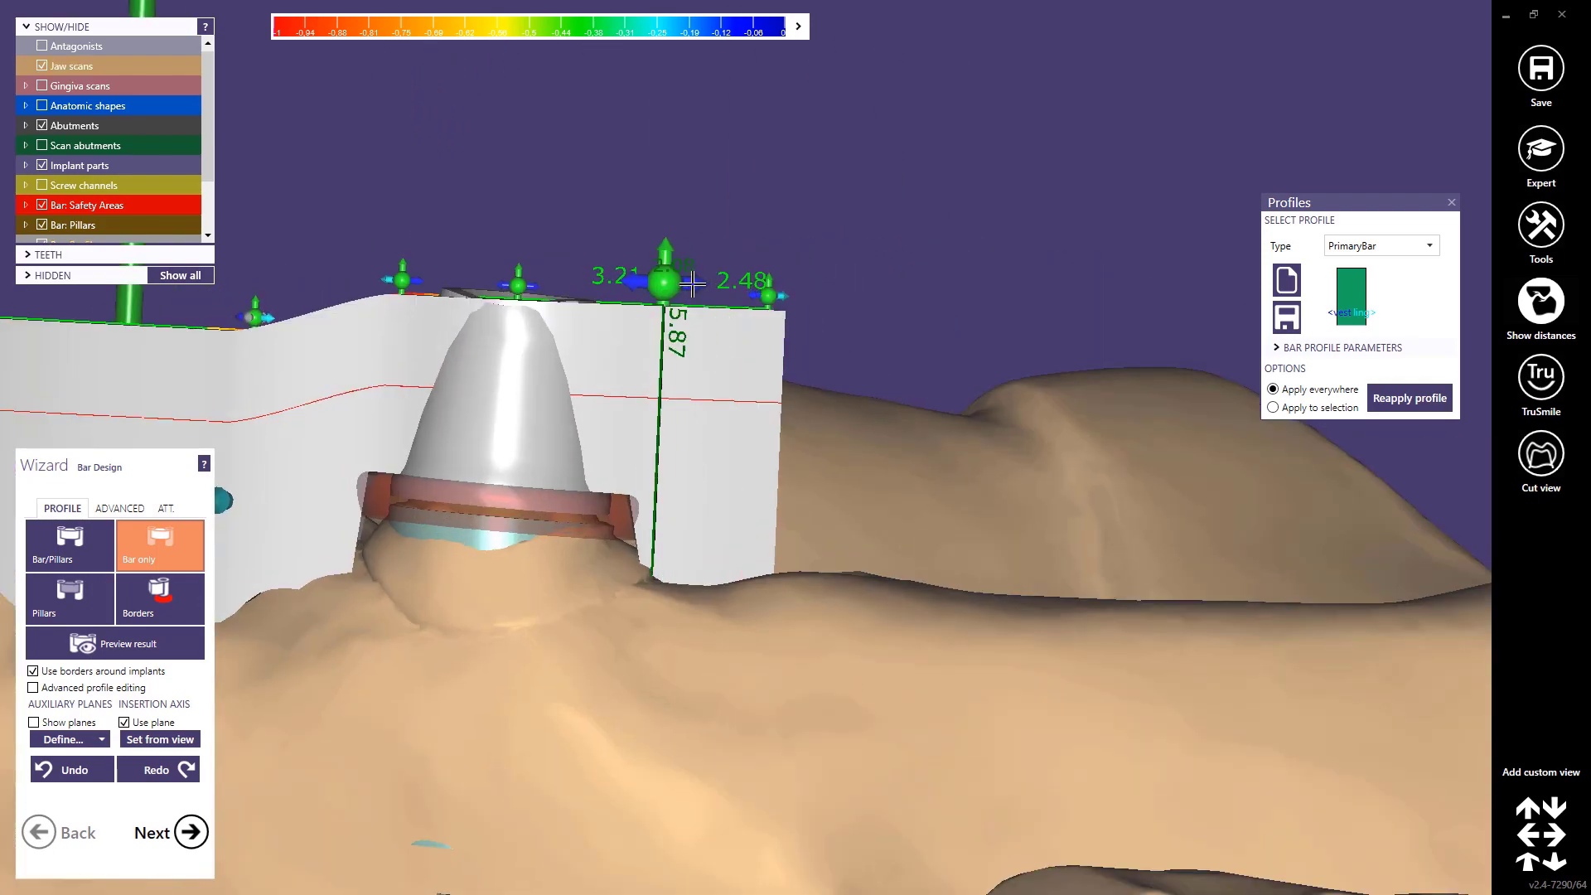
pyautogui.moveTo(692, 284); pyautogui.dragTo(775, 310)
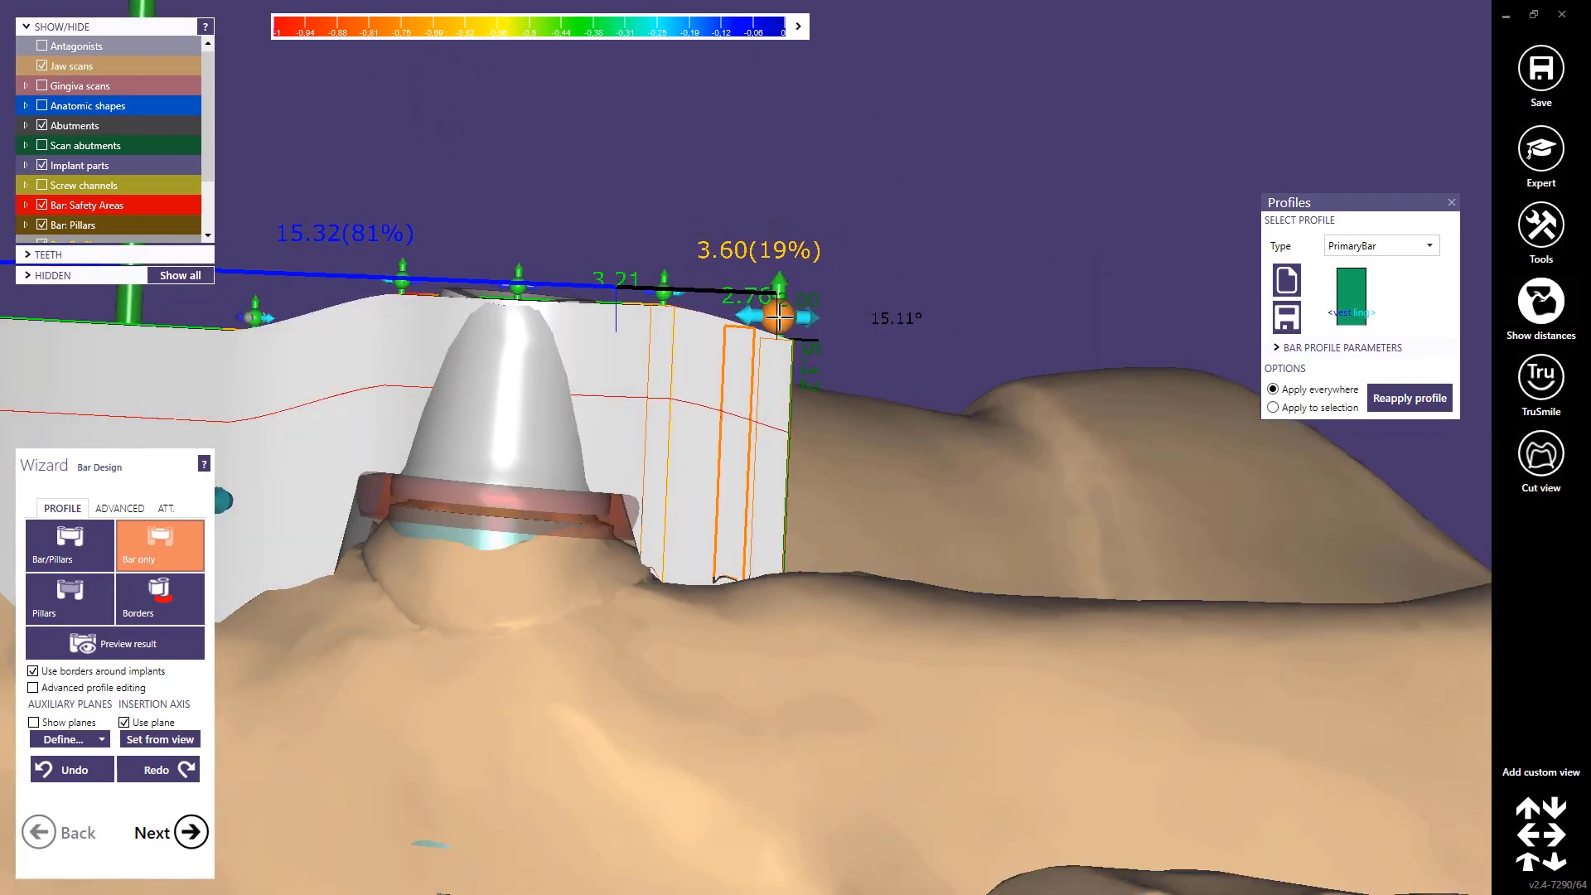
# - Examine the reshaped bar from the palatal, occlusal and front sides, checking its widened areas and sloped extensions
pyautogui.scroll(-6, 760, 325)
pyautogui.moveTo(753, 343); pyautogui.dragTo(729, 280, button='right')
pyautogui.scroll(5, 874, 344)
pyautogui.scroll(-5, 829, 340)
pyautogui.moveTo(728, 280); pyautogui.dragTo(813, 653, button='middle')
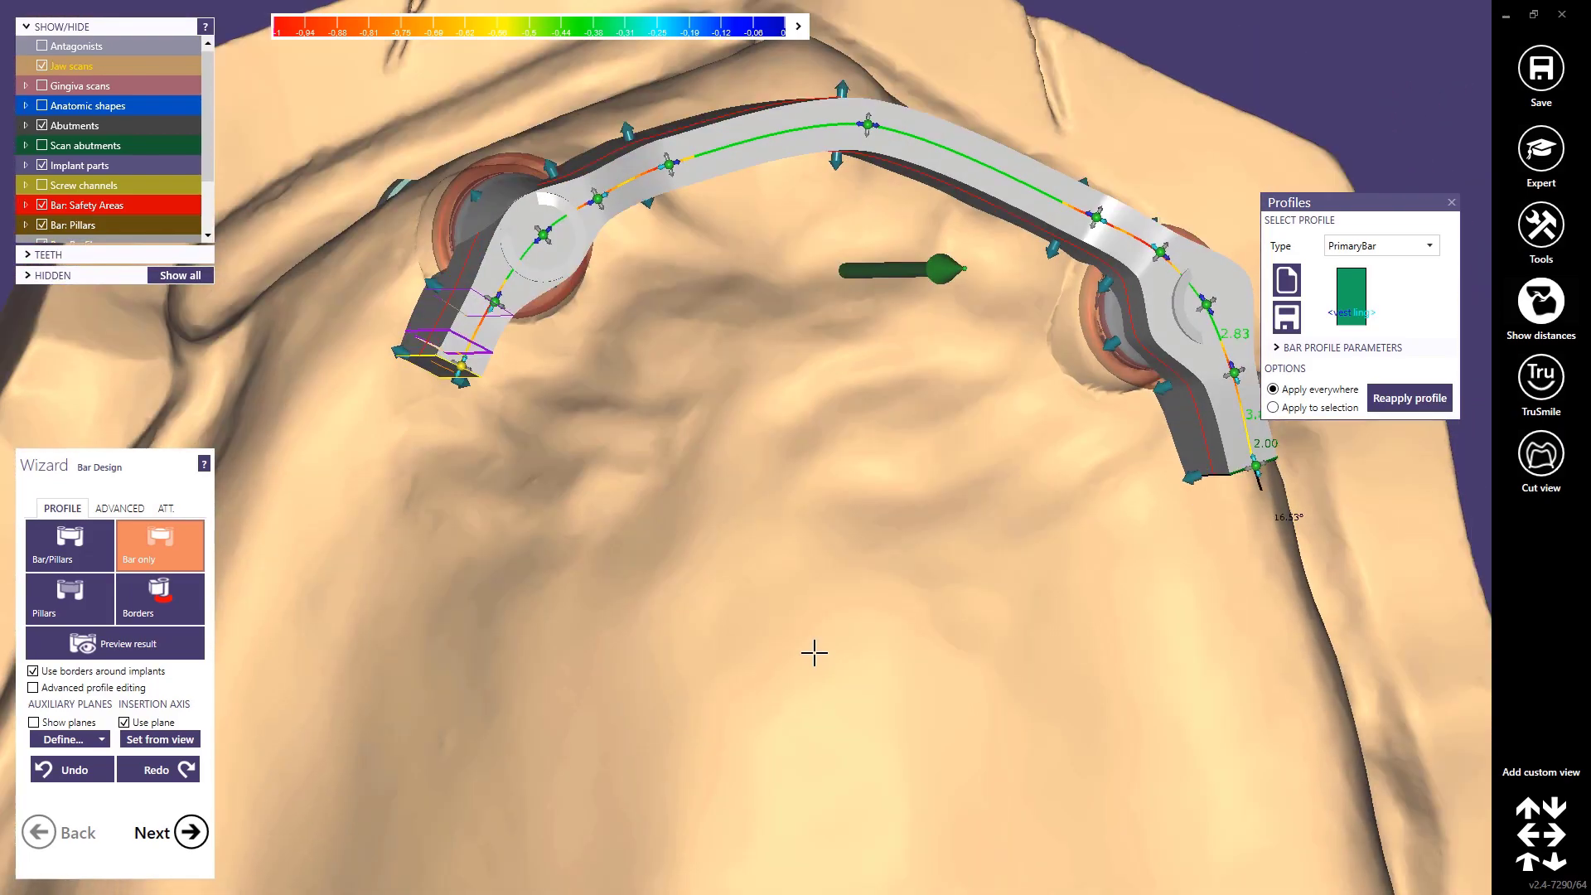
pyautogui.scroll(-2, 813, 652)
pyautogui.moveTo(813, 652); pyautogui.dragTo(789, 658, button='right')
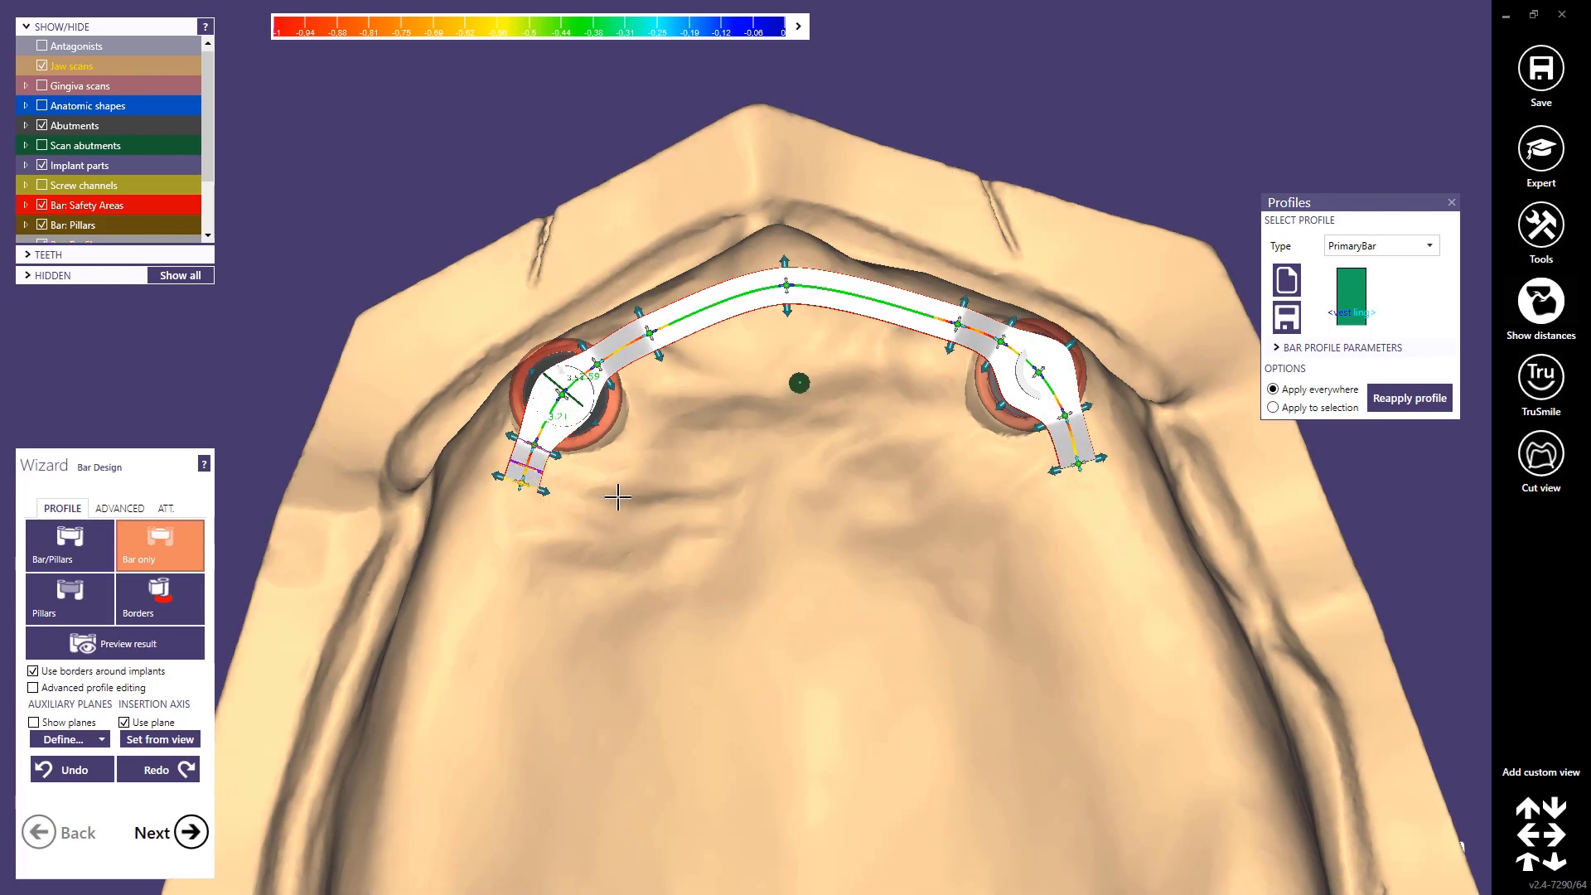
pyautogui.scroll(-2, 617, 497)
pyautogui.moveTo(621, 550); pyautogui.dragTo(620, 545, button='right')
pyautogui.moveTo(620, 543); pyautogui.dragTo(528, 435, button='right')
# - Display the pillar controls, examine both pillars from the front, and preview the resulting bar
pyautogui.scroll(5, 849, 434)
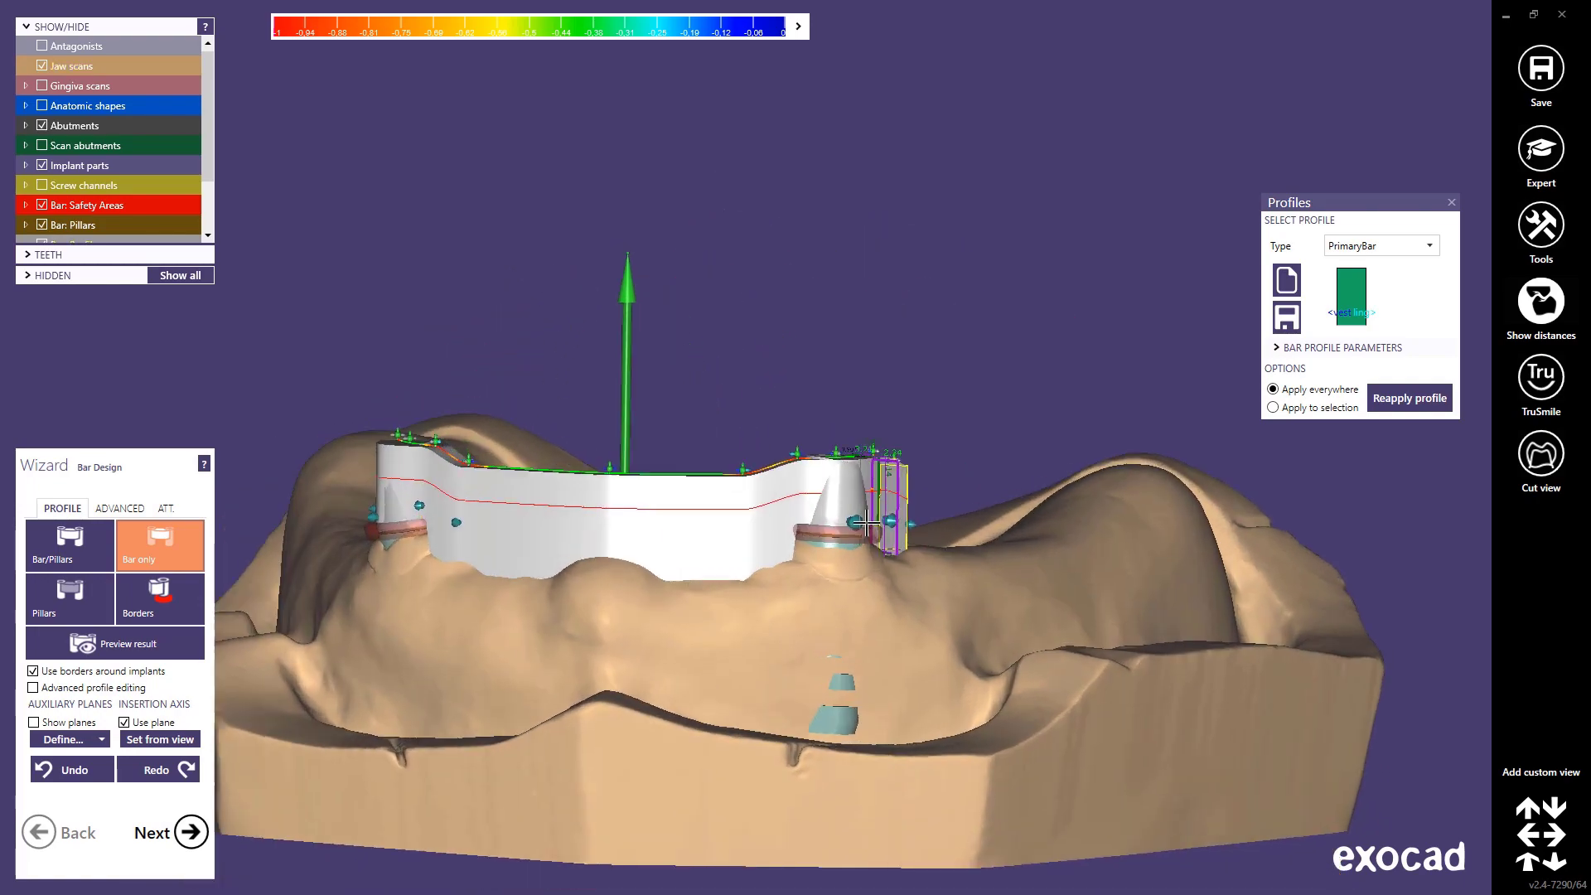
pyautogui.click(111, 599)
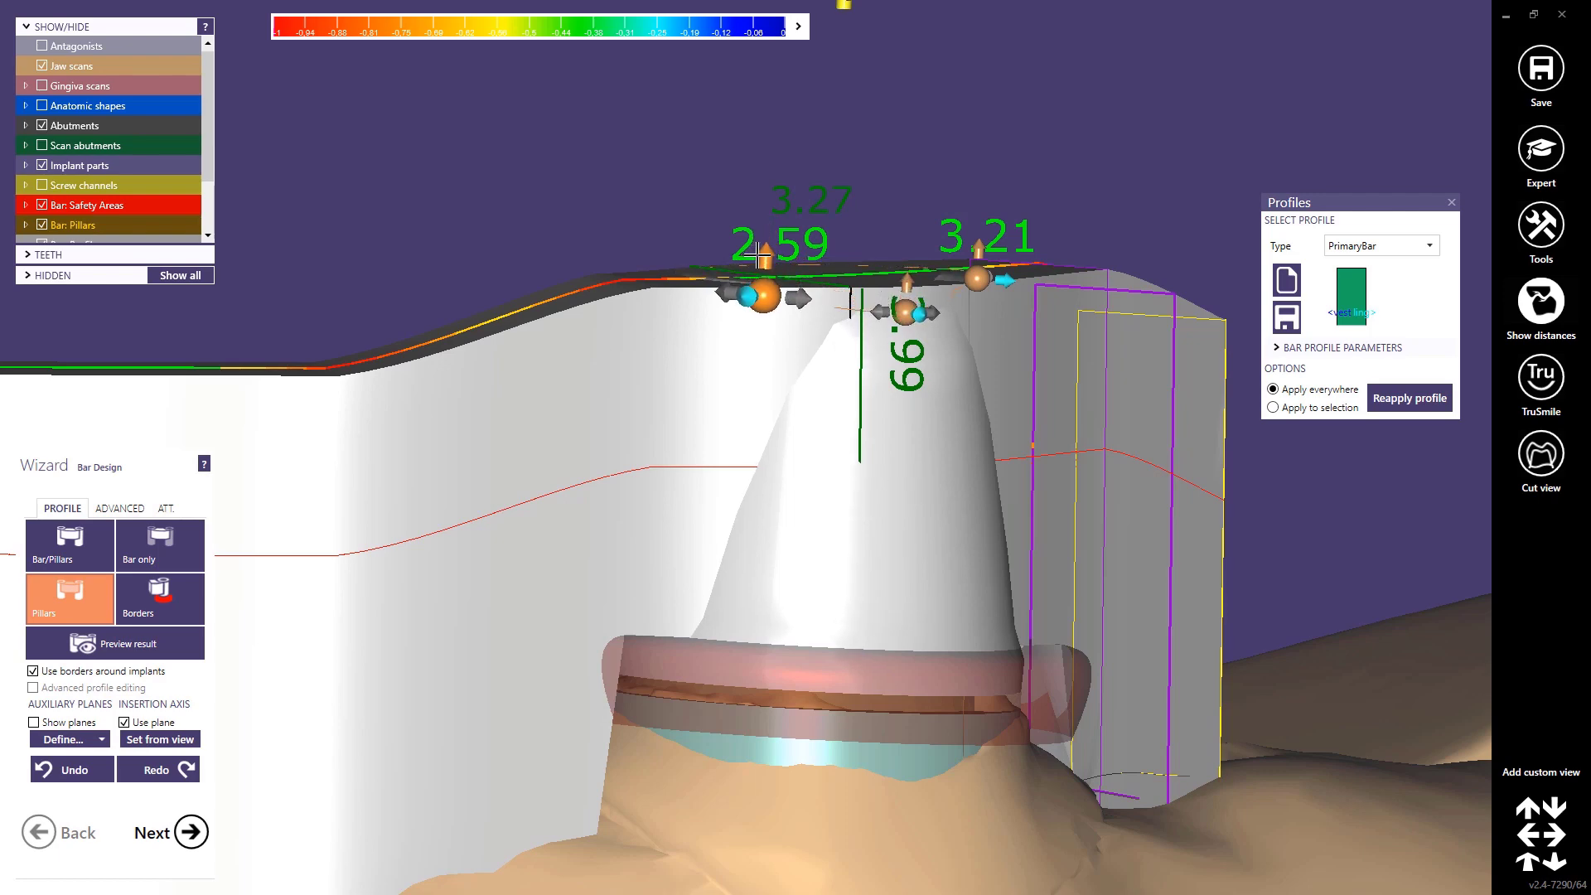
pyautogui.scroll(-10, 758, 254)
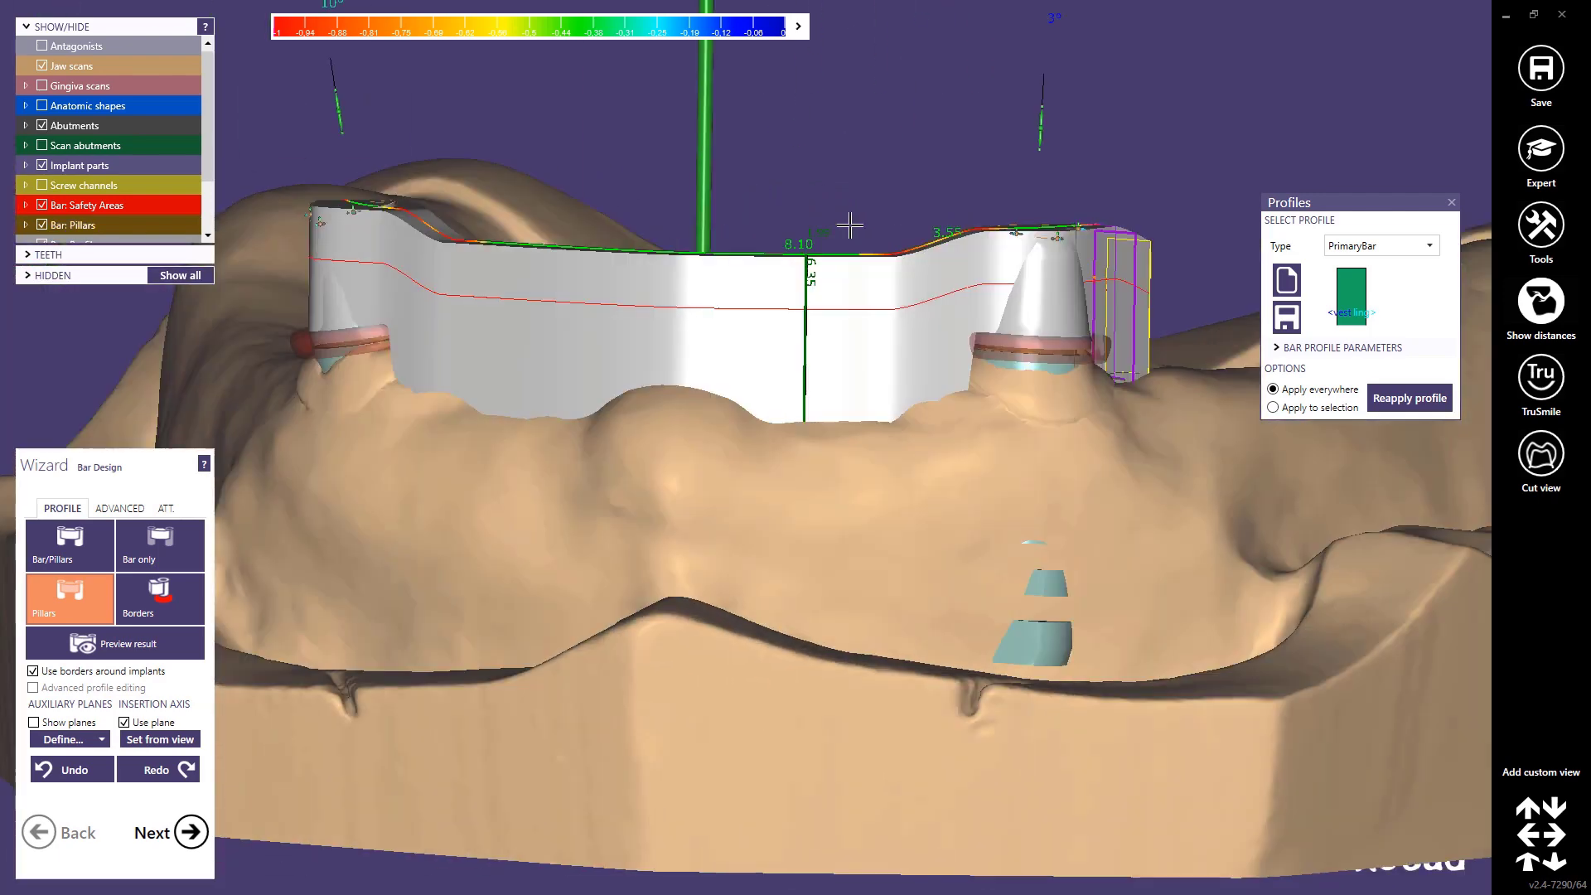
pyautogui.moveTo(849, 225); pyautogui.dragTo(667, 252, button='right')
pyautogui.scroll(6, 803, 256)
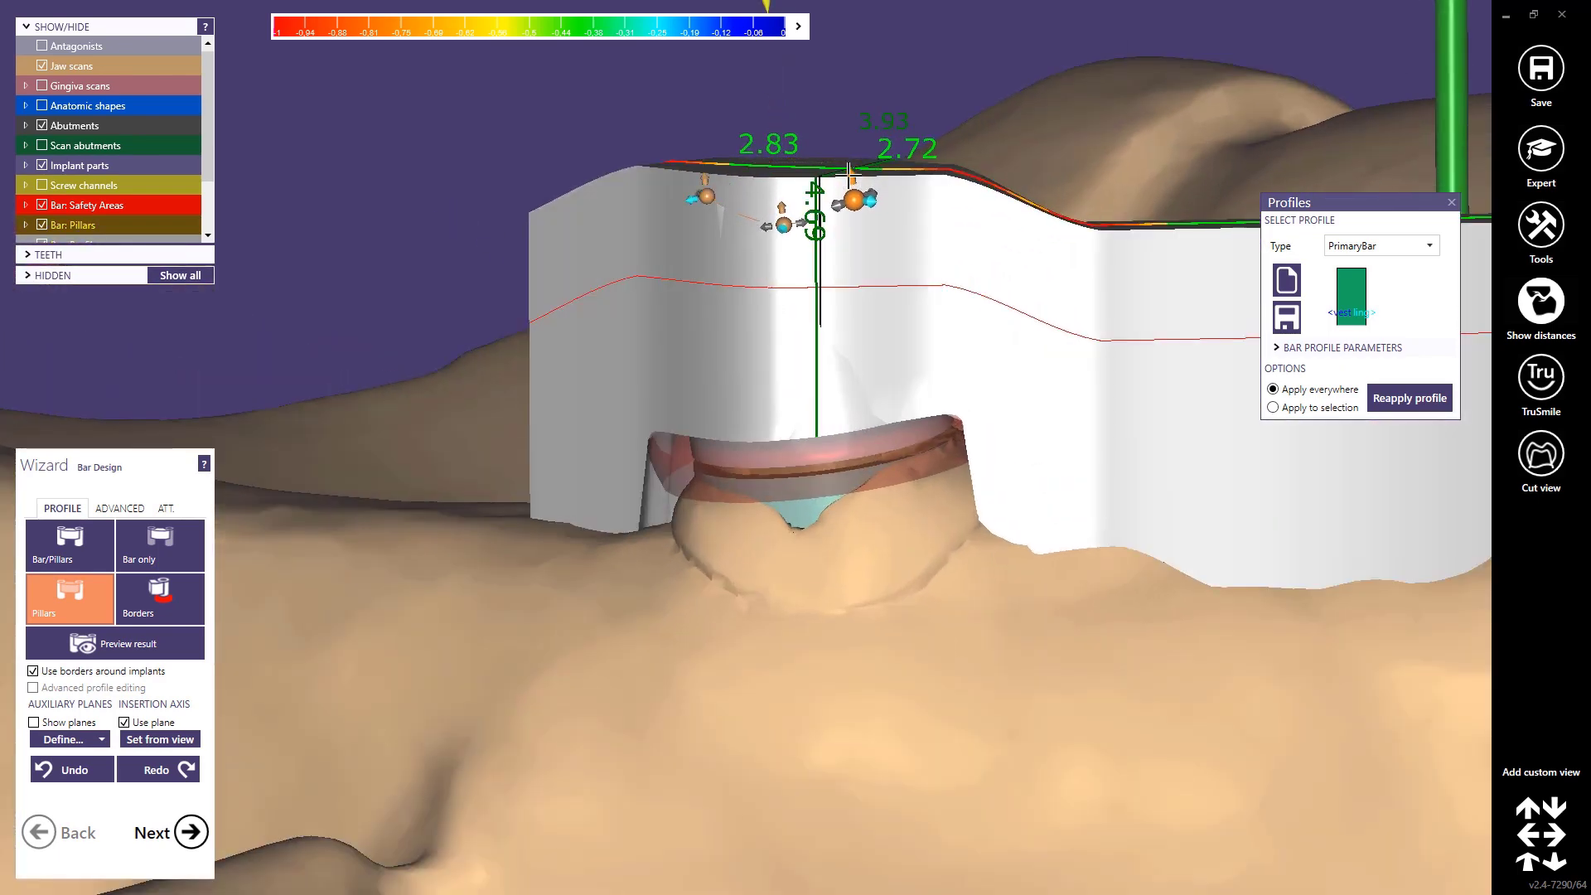
pyautogui.scroll(-10, 850, 170)
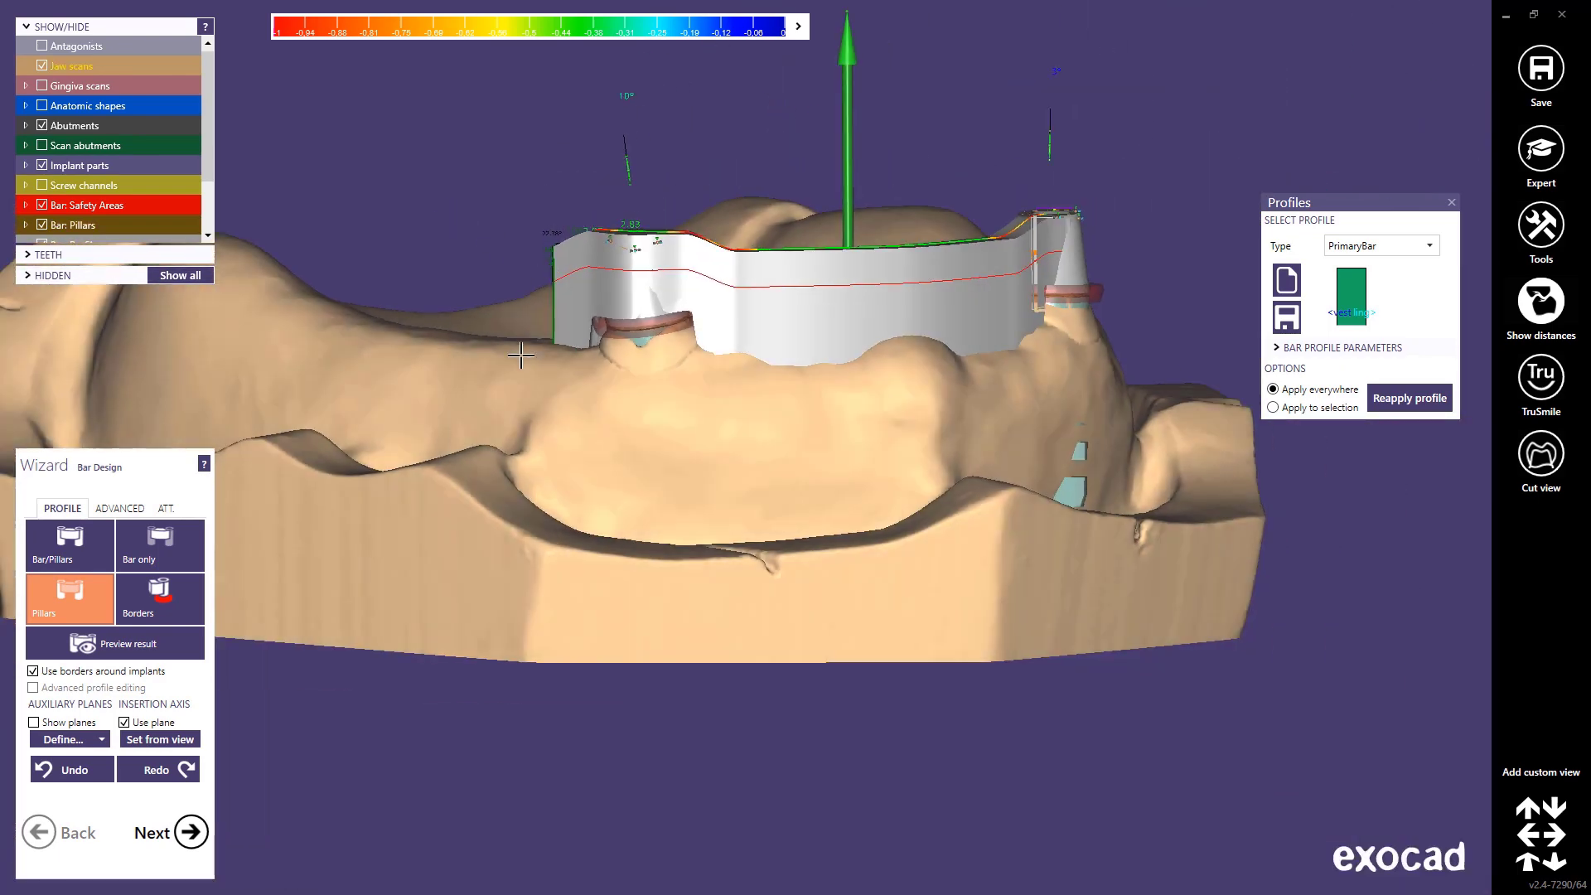
pyautogui.moveTo(520, 354); pyautogui.dragTo(515, 348, button='right')
pyautogui.click(203, 638)
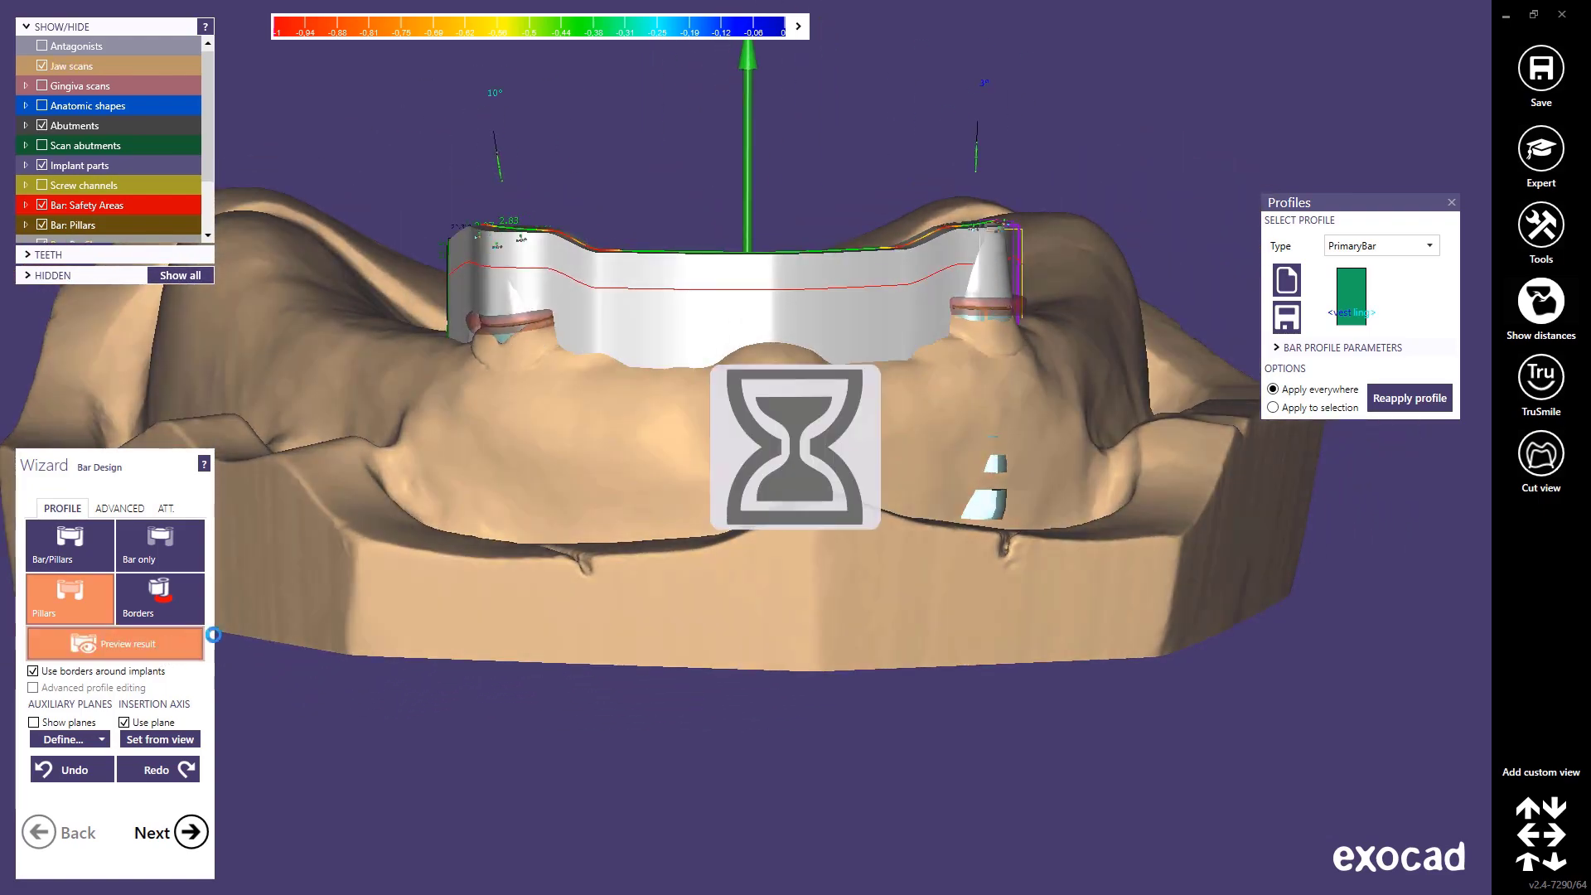
pyautogui.moveTo(353, 617); pyautogui.dragTo(394, 730, button='right')
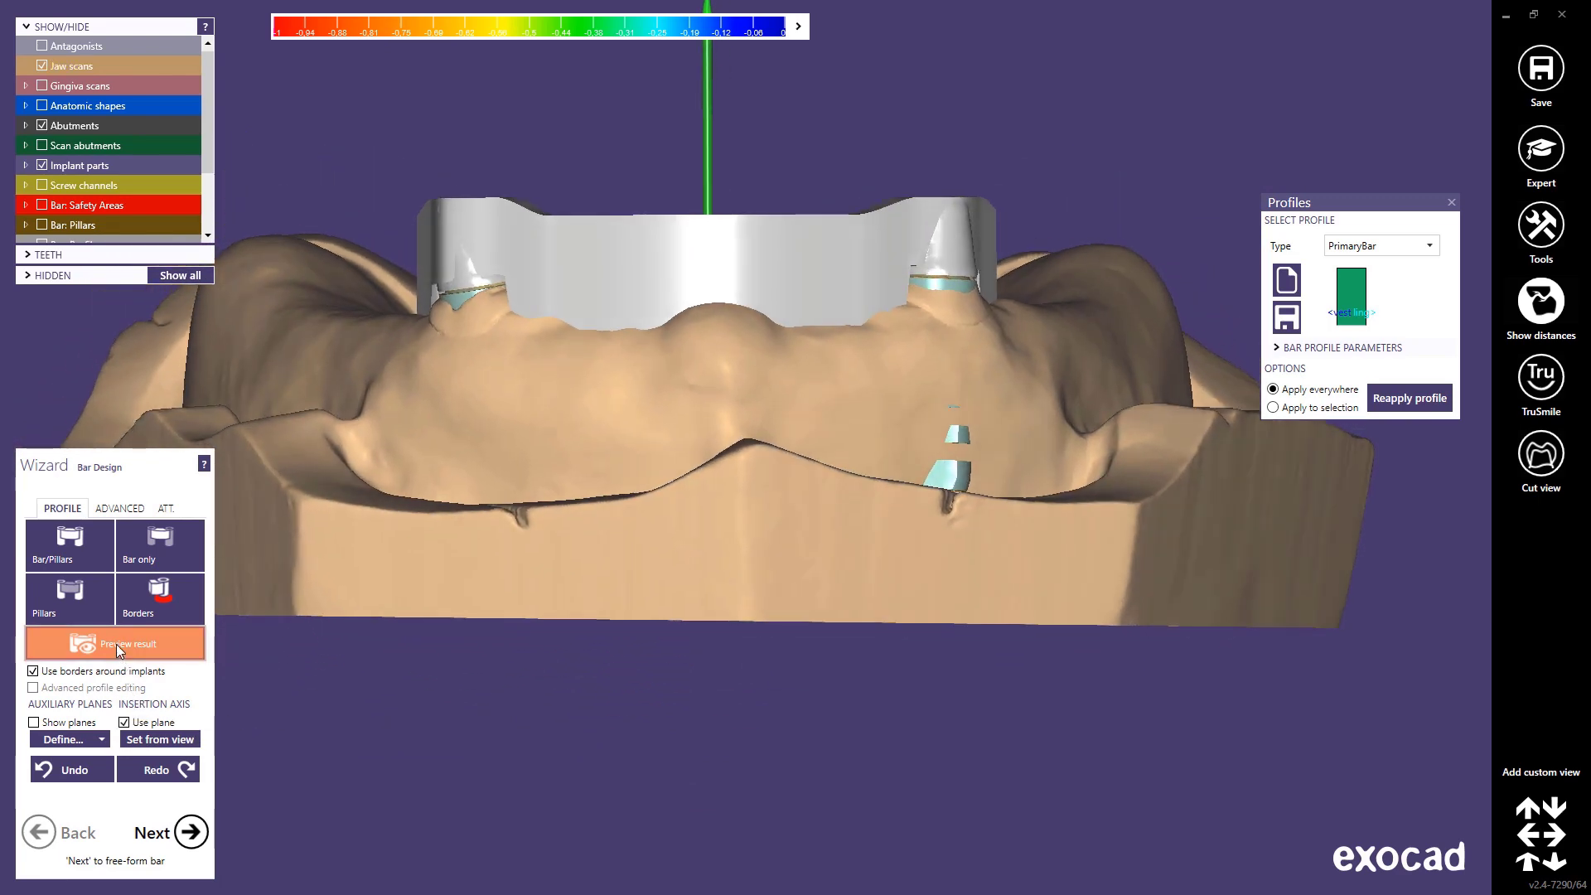
# - Examine the border rings and their control points around both implants, and preview the resulting bar
pyautogui.click(143, 591)
pyautogui.moveTo(455, 691); pyautogui.dragTo(464, 681, button='right')
pyautogui.scroll(8, 740, 267)
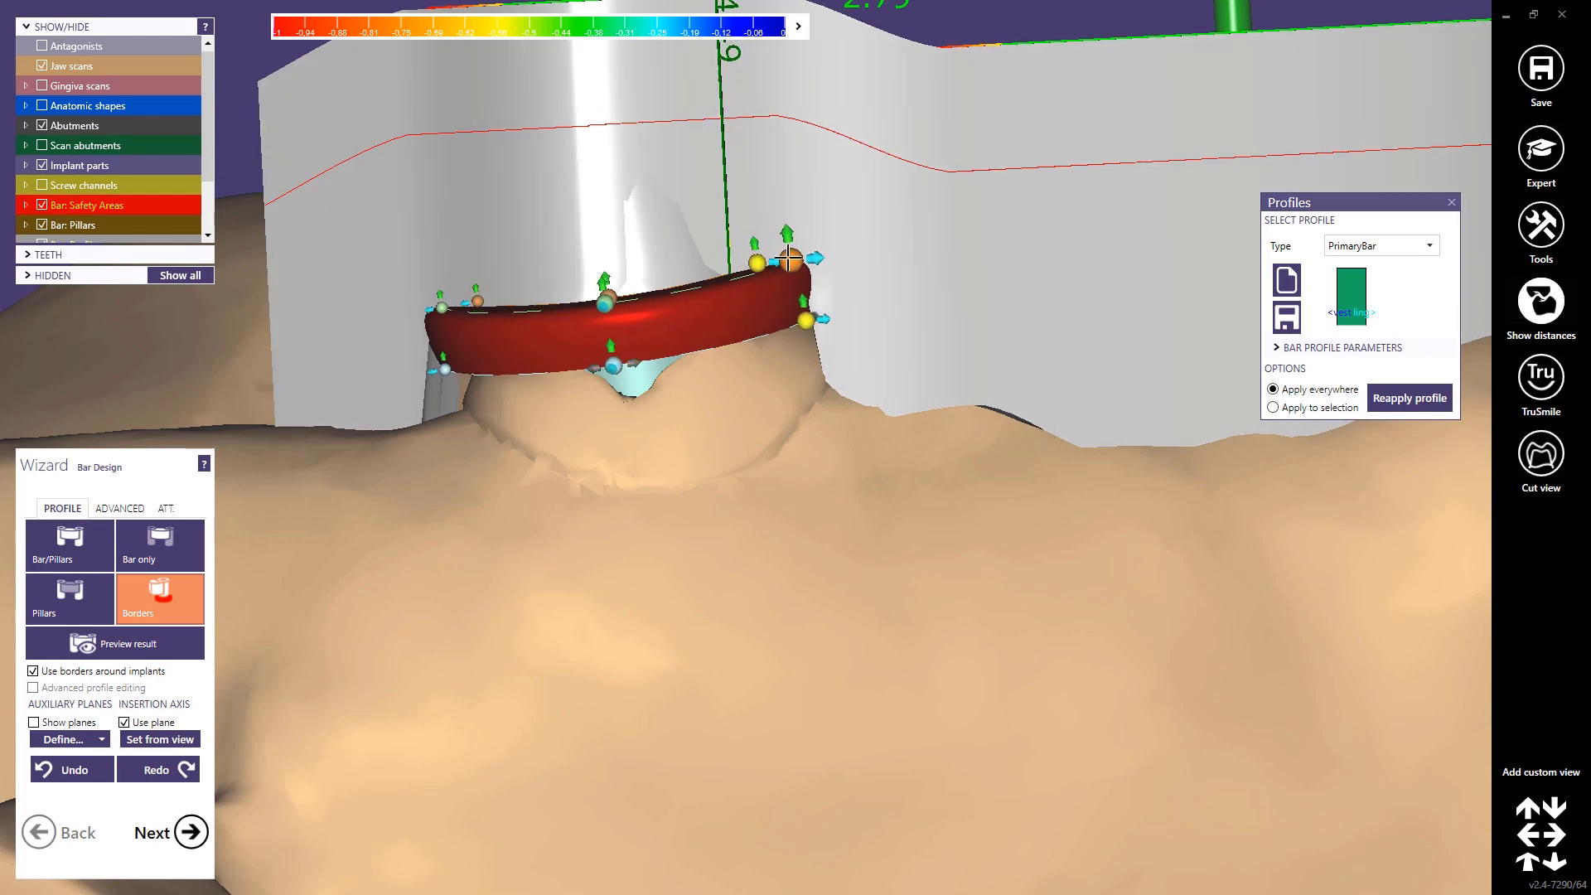
pyautogui.scroll(-5, 721, 401)
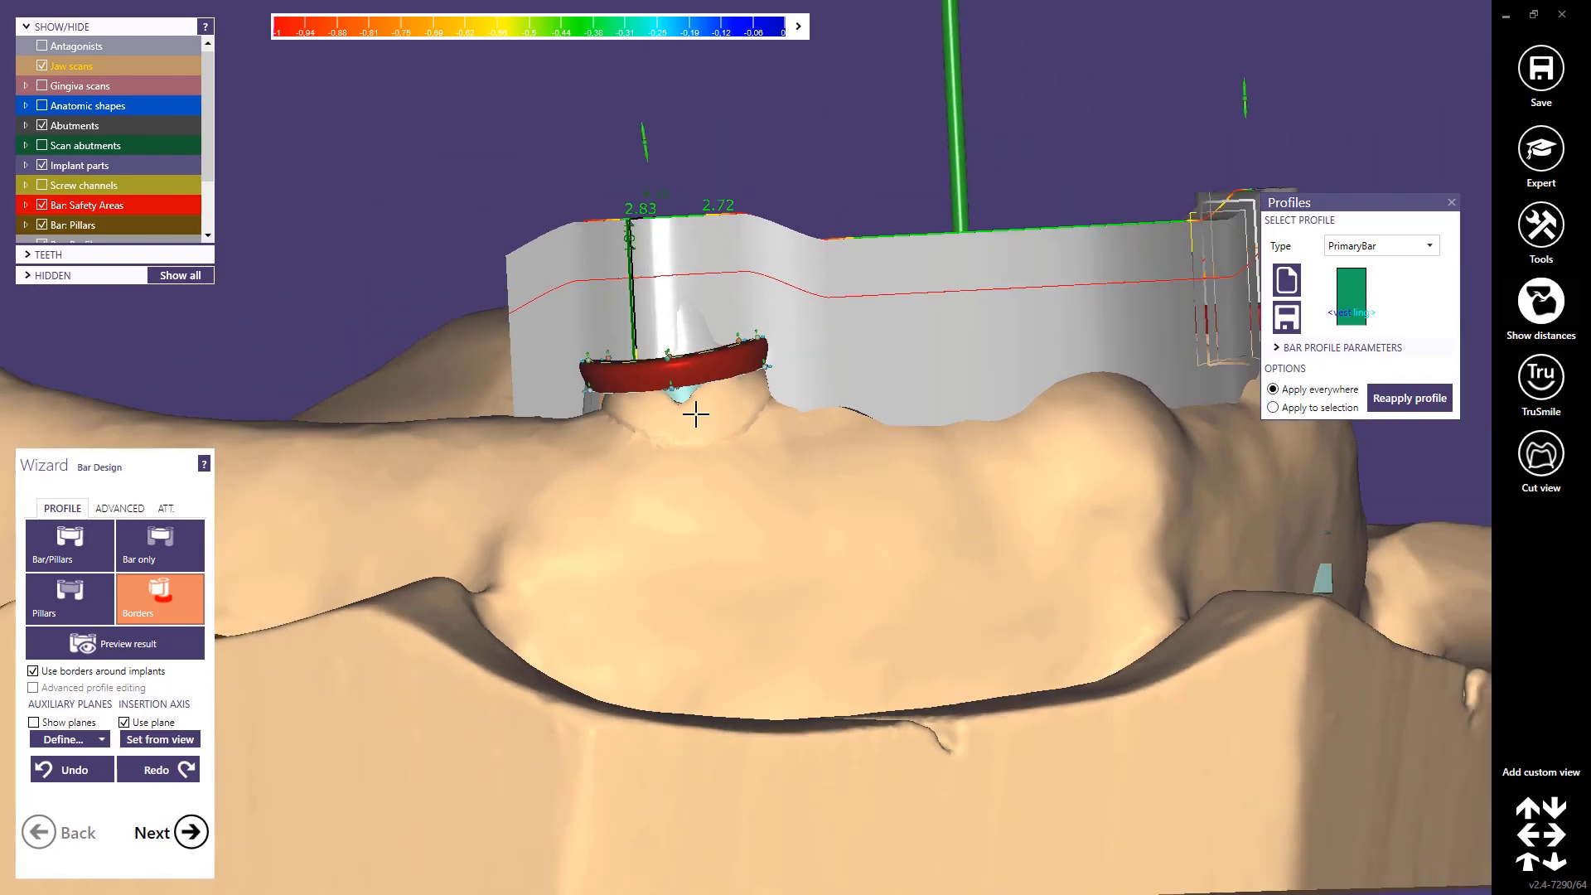
pyautogui.scroll(3, 723, 375)
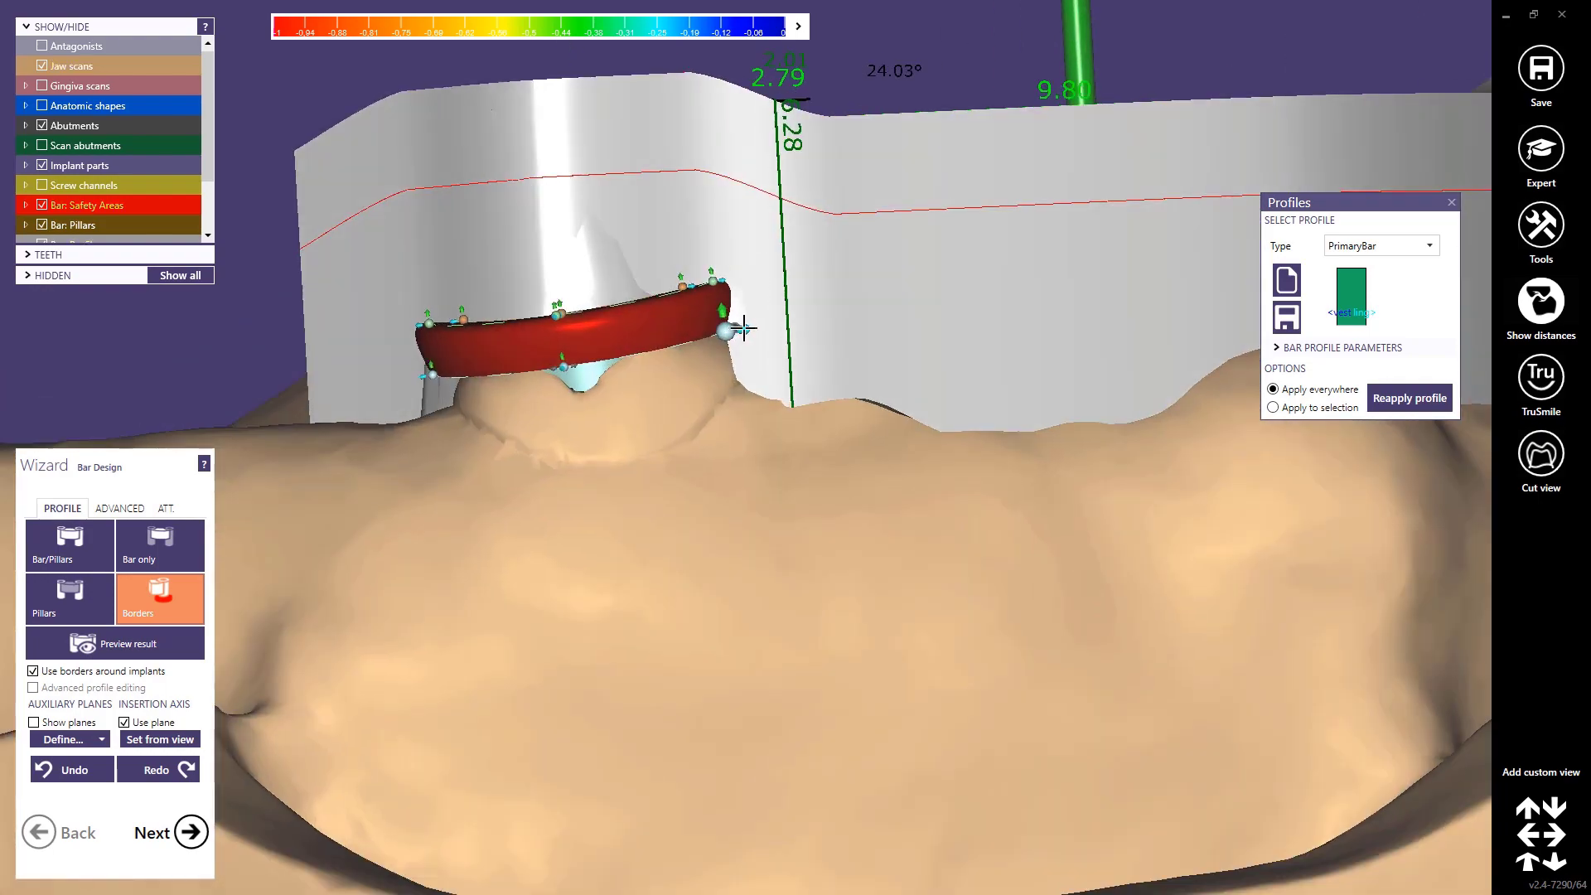
pyautogui.scroll(-3, 740, 373)
pyautogui.moveTo(718, 429); pyautogui.dragTo(699, 433, button='right')
pyautogui.scroll(3, 721, 419)
pyautogui.scroll(2, 763, 369)
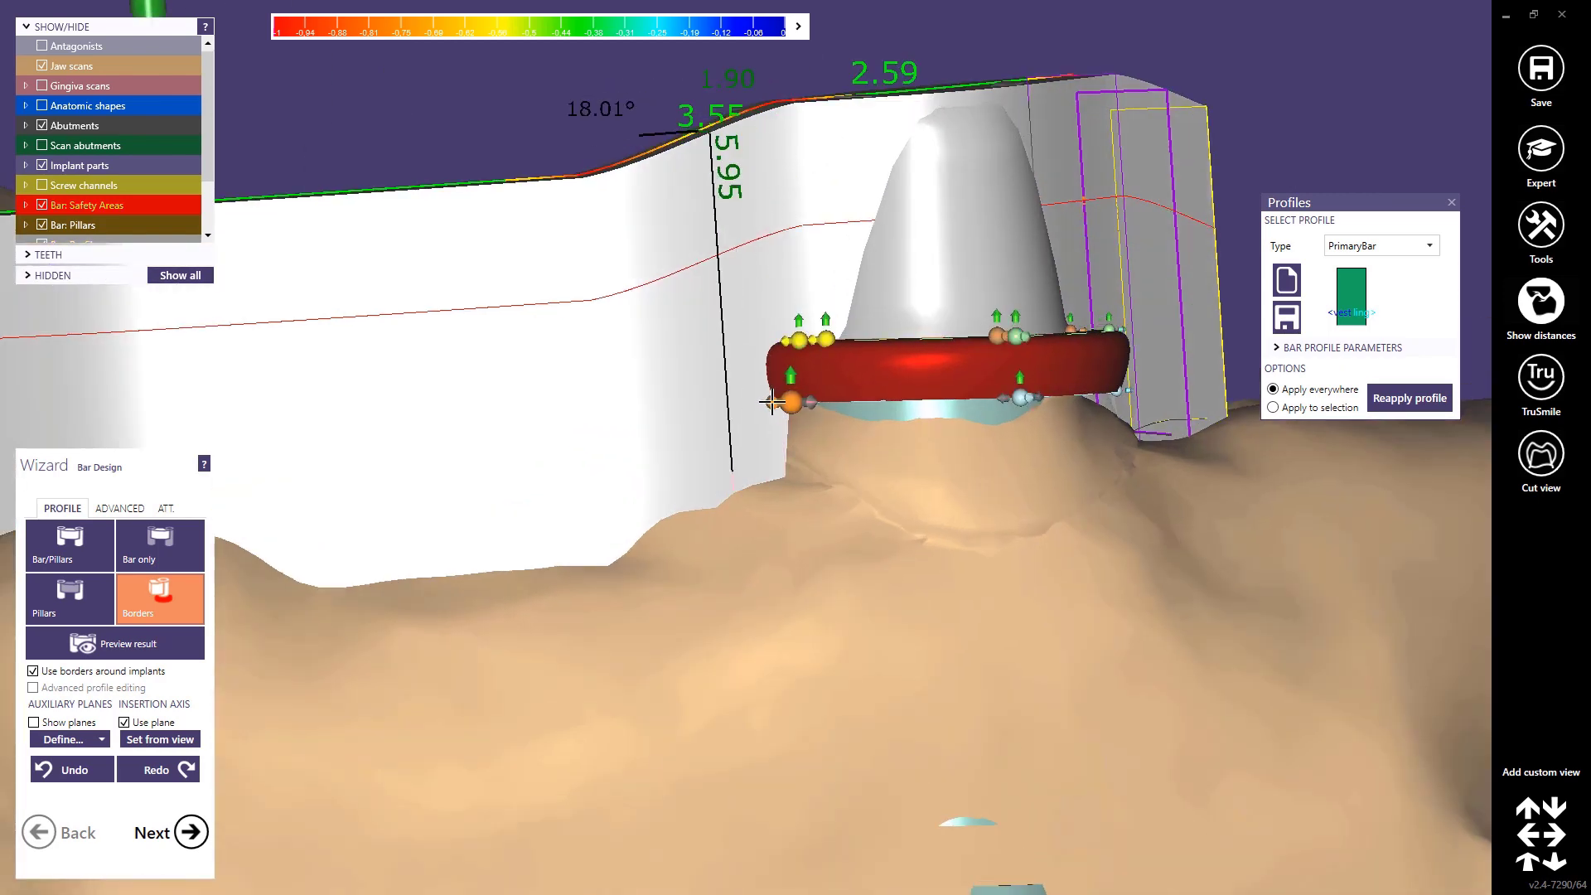
pyautogui.scroll(-4, 768, 400)
pyautogui.moveTo(774, 406)
pyautogui.mouseDown(button='right')
pyautogui.moveTo(807, 405)
pyautogui.moveTo(787, 427)
pyautogui.mouseUp(button='right')
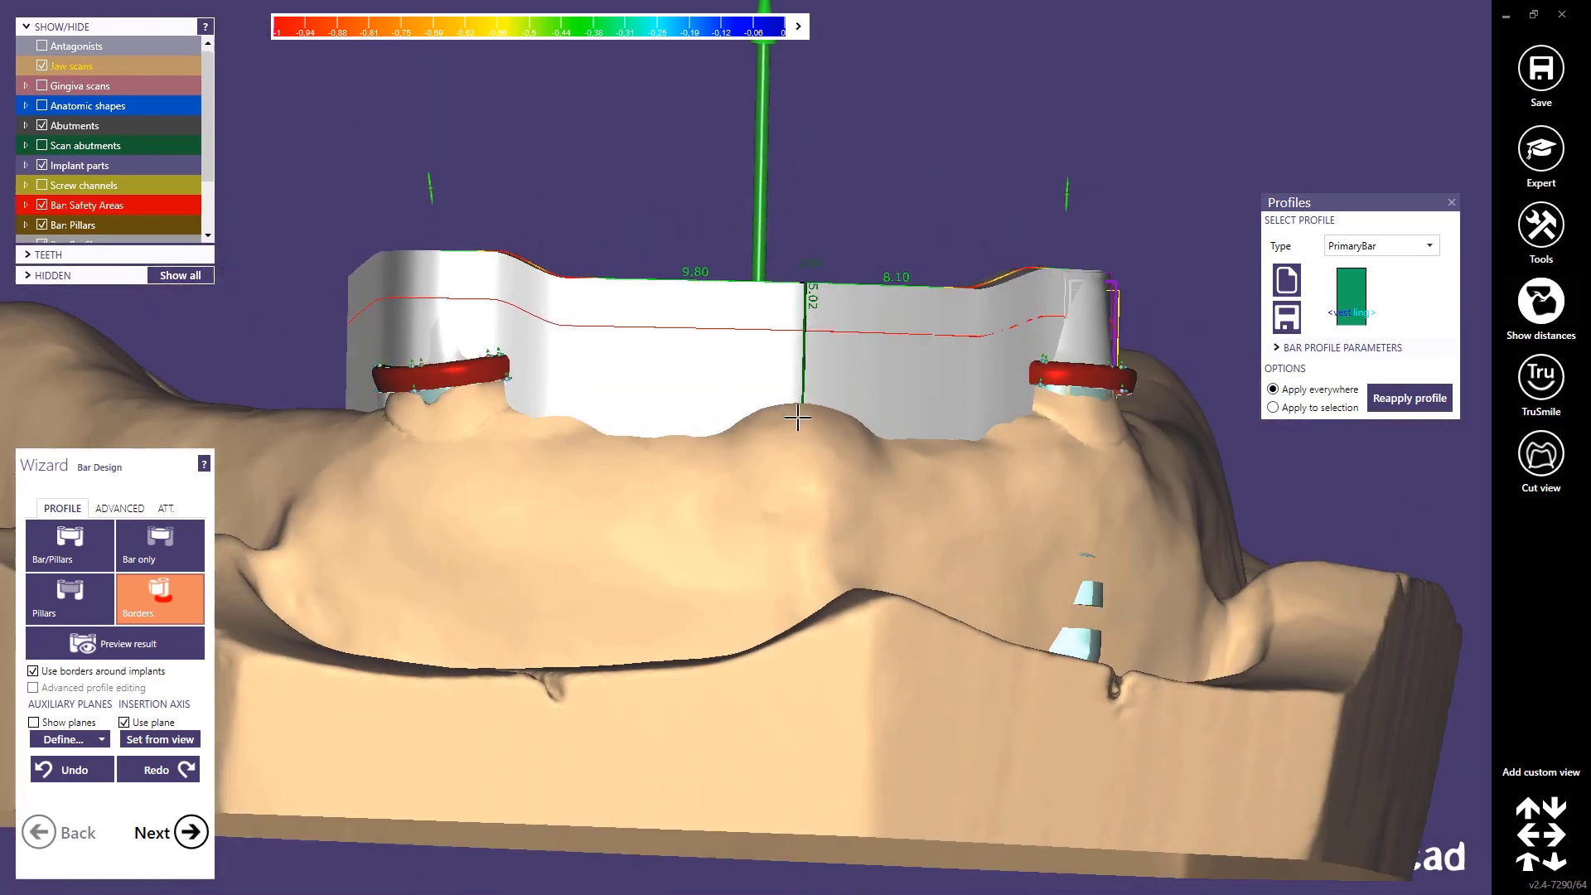
pyautogui.scroll(-2, 775, 435)
pyautogui.scroll(-2, 752, 452)
pyautogui.moveTo(693, 522); pyautogui.dragTo(691, 521, button='right')
pyautogui.click(116, 644)
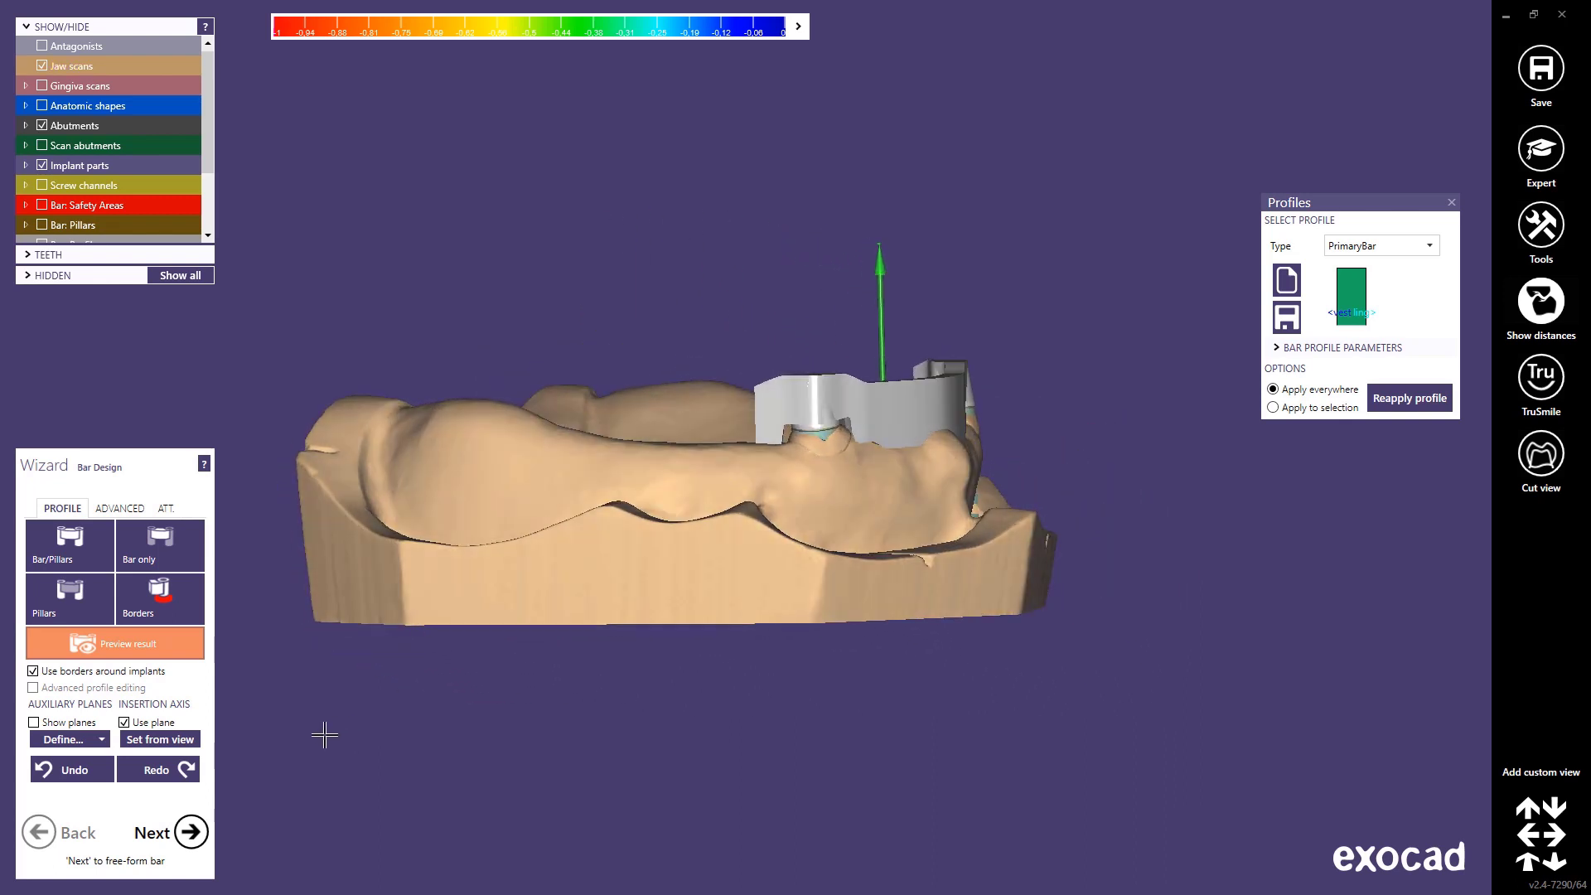
# - Place a generic Default.sdfa attachment on the end of the extension behind the left implant in the occlusal view
pyautogui.click(165, 508)
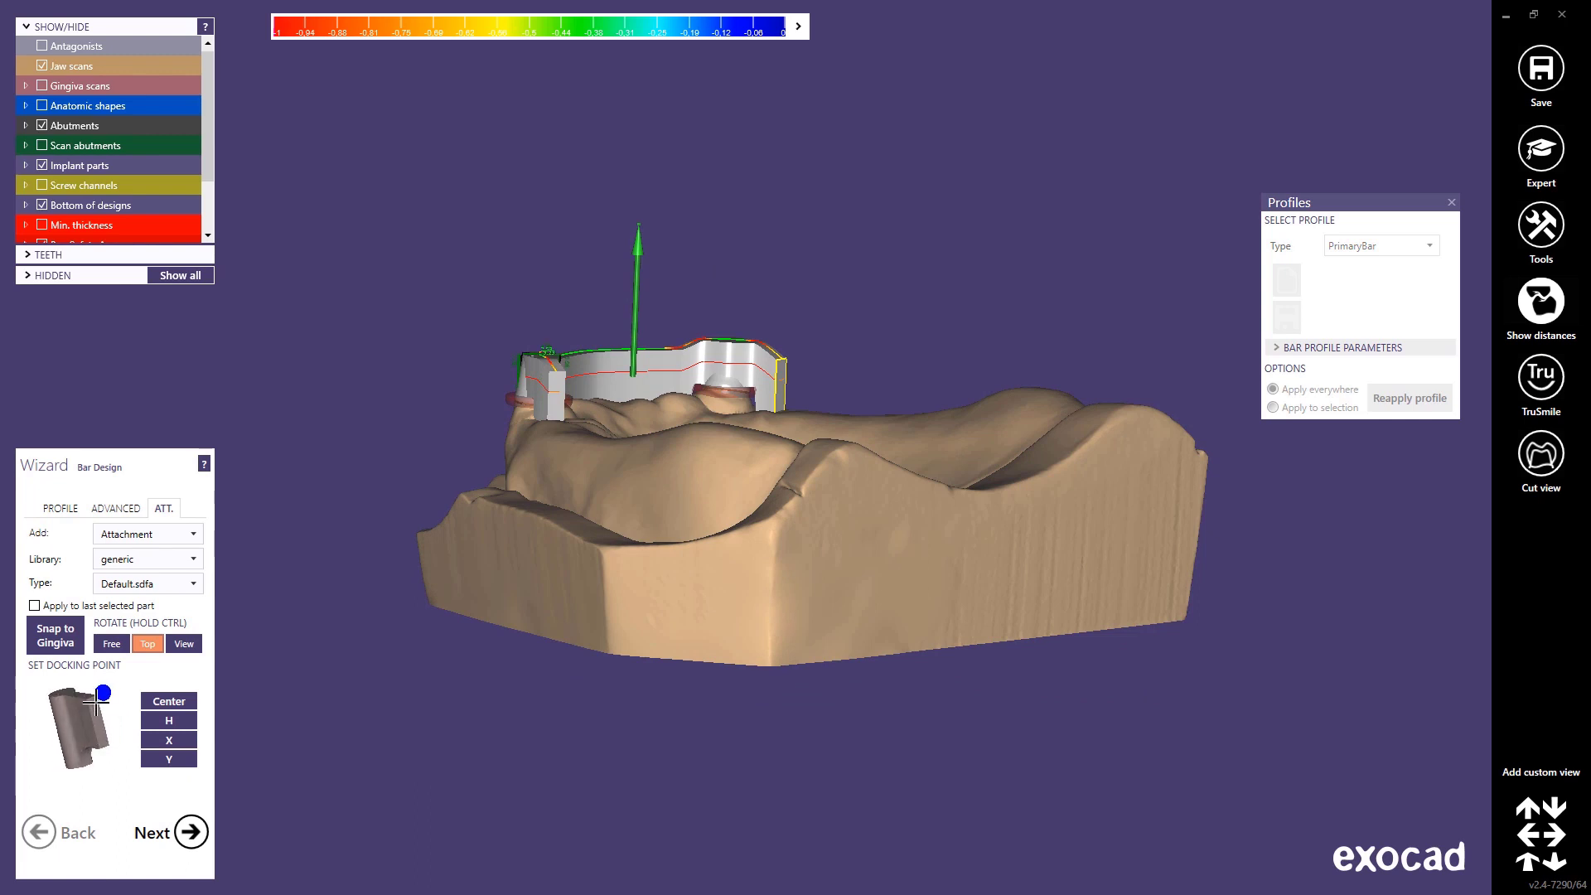
pyautogui.moveTo(557, 400); pyautogui.dragTo(600, 628, button='right')
pyautogui.scroll(5, 596, 416)
pyautogui.moveTo(567, 404); pyautogui.dragTo(504, 323)
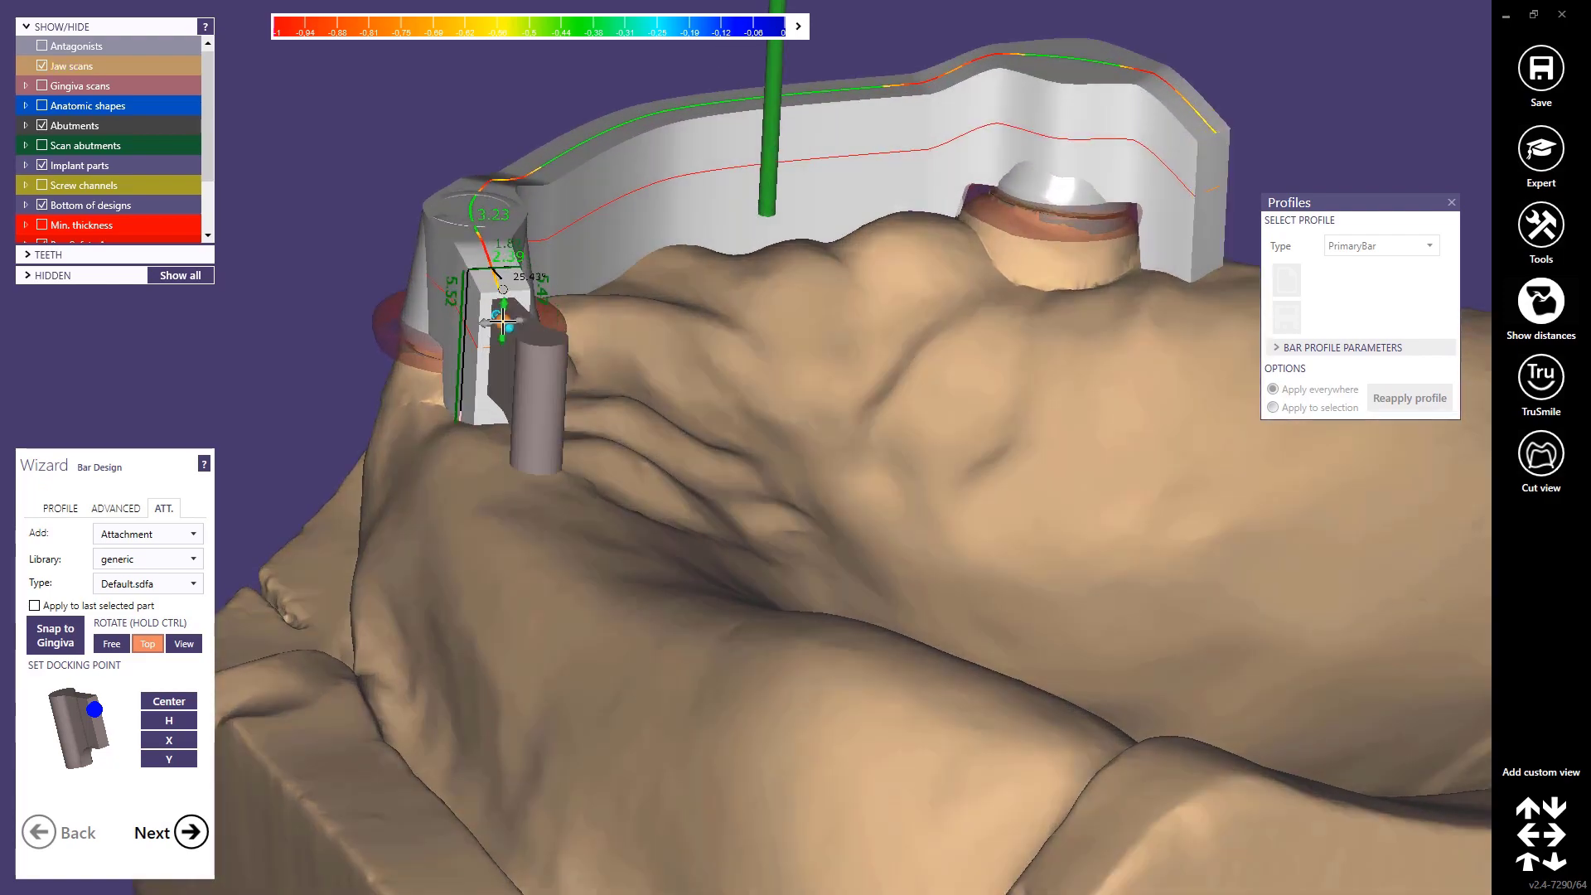
# - Move the attachment closer to the end of the bar and check its position from the side and occlusally
pyautogui.moveTo(504, 323); pyautogui.dragTo(547, 425, button='right')
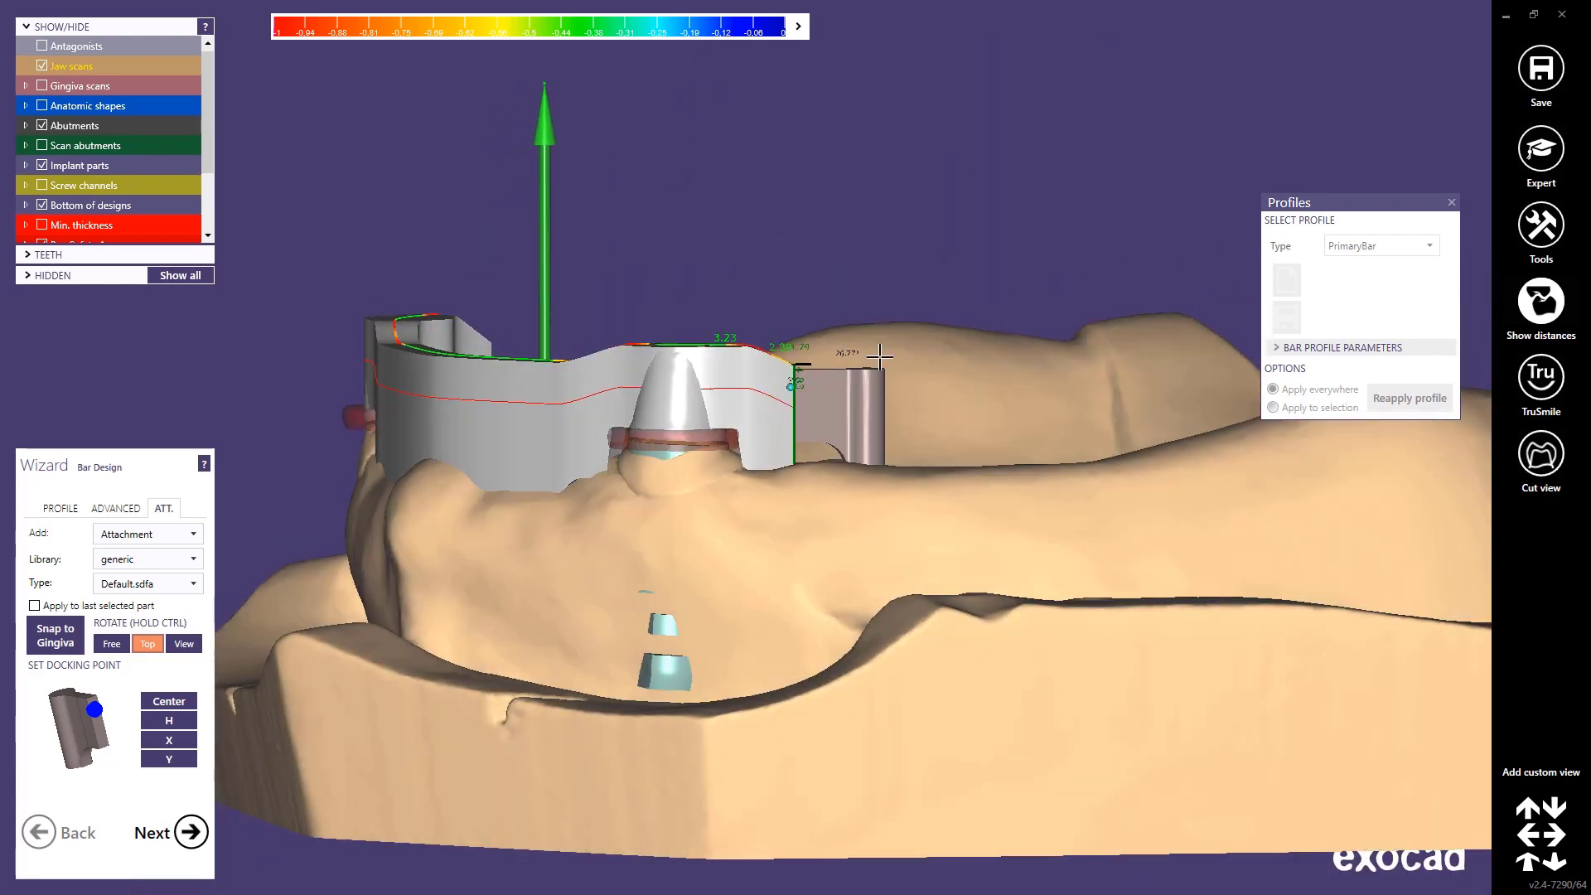
pyautogui.moveTo(859, 386); pyautogui.dragTo(831, 388)
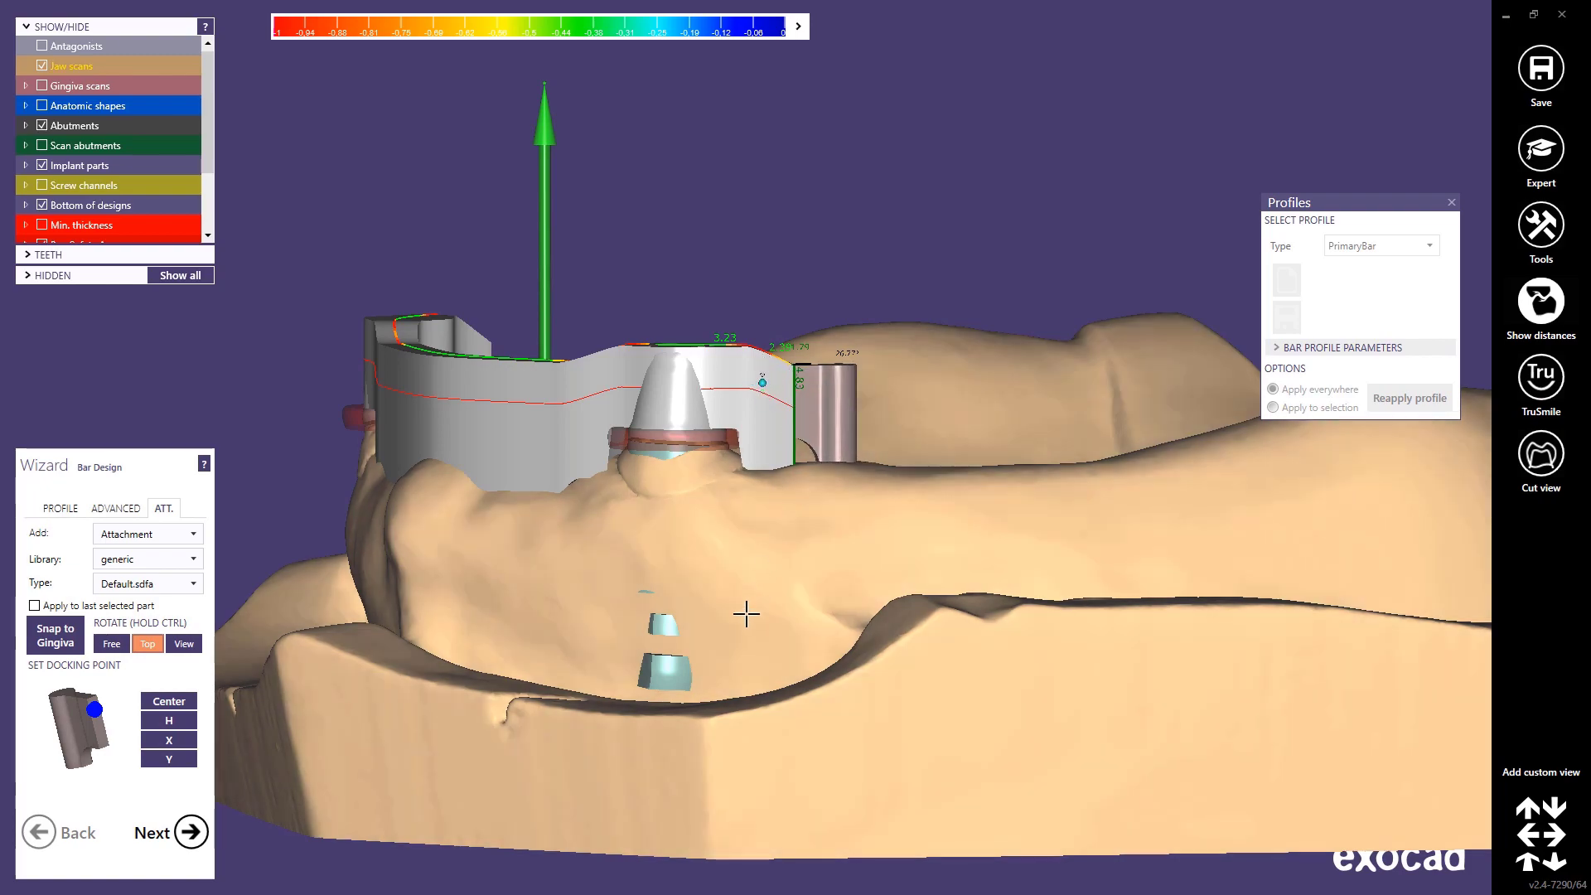
pyautogui.moveTo(746, 615)
pyautogui.mouseDown(button='right')
pyautogui.moveTo(741, 628)
pyautogui.moveTo(744, 613)
pyautogui.mouseUp(button='right')
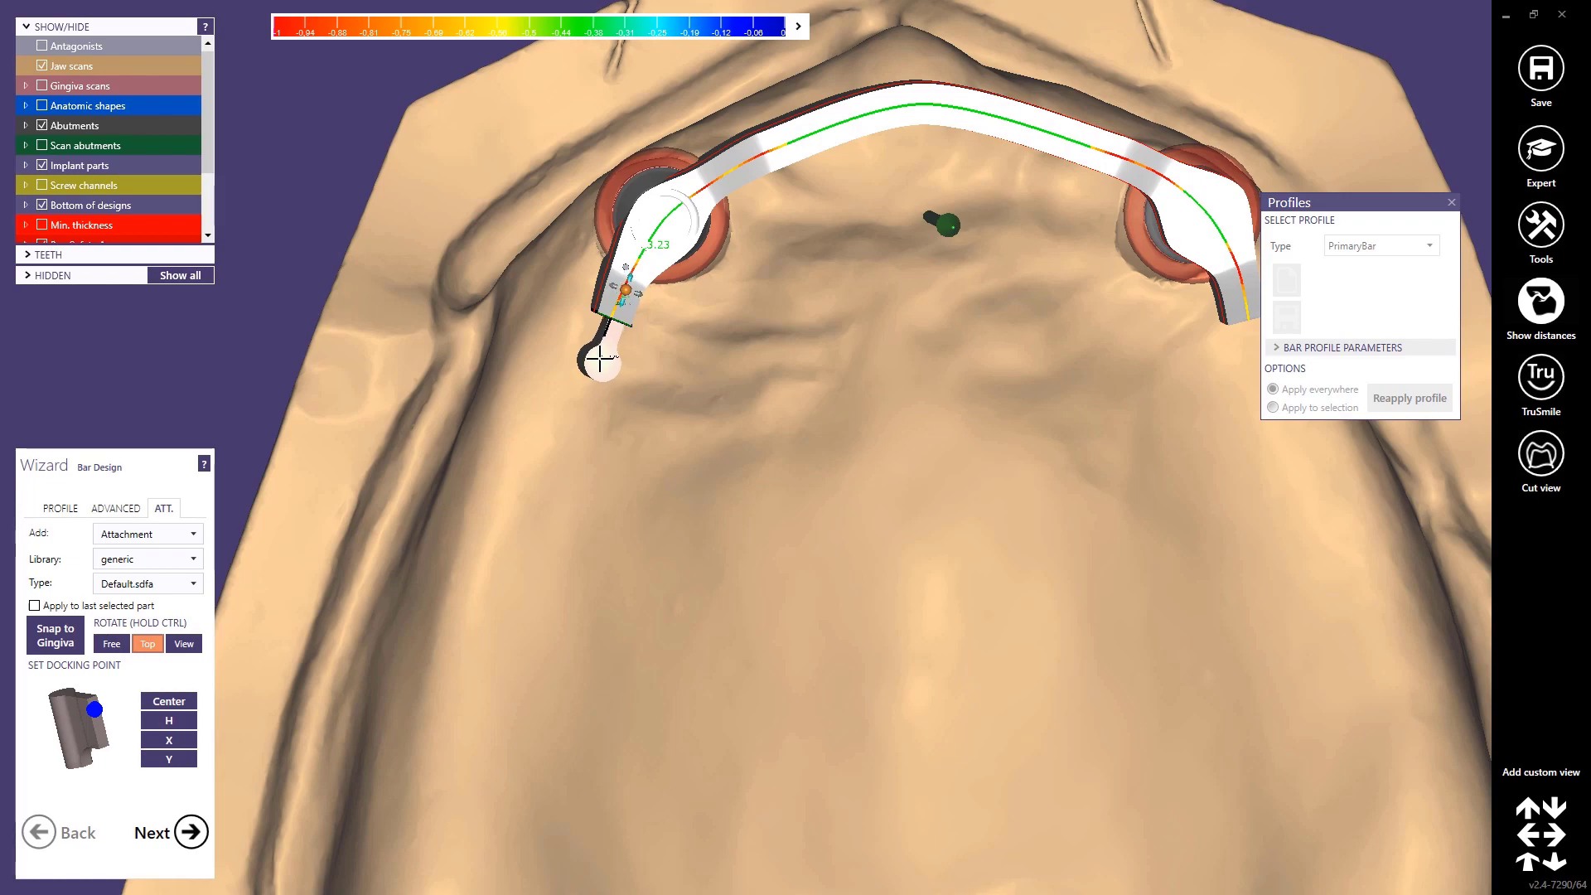
pyautogui.scroll(-3, 611, 458)
pyautogui.moveTo(610, 458); pyautogui.dragTo(596, 461, button='right')
pyautogui.scroll(5, 597, 461)
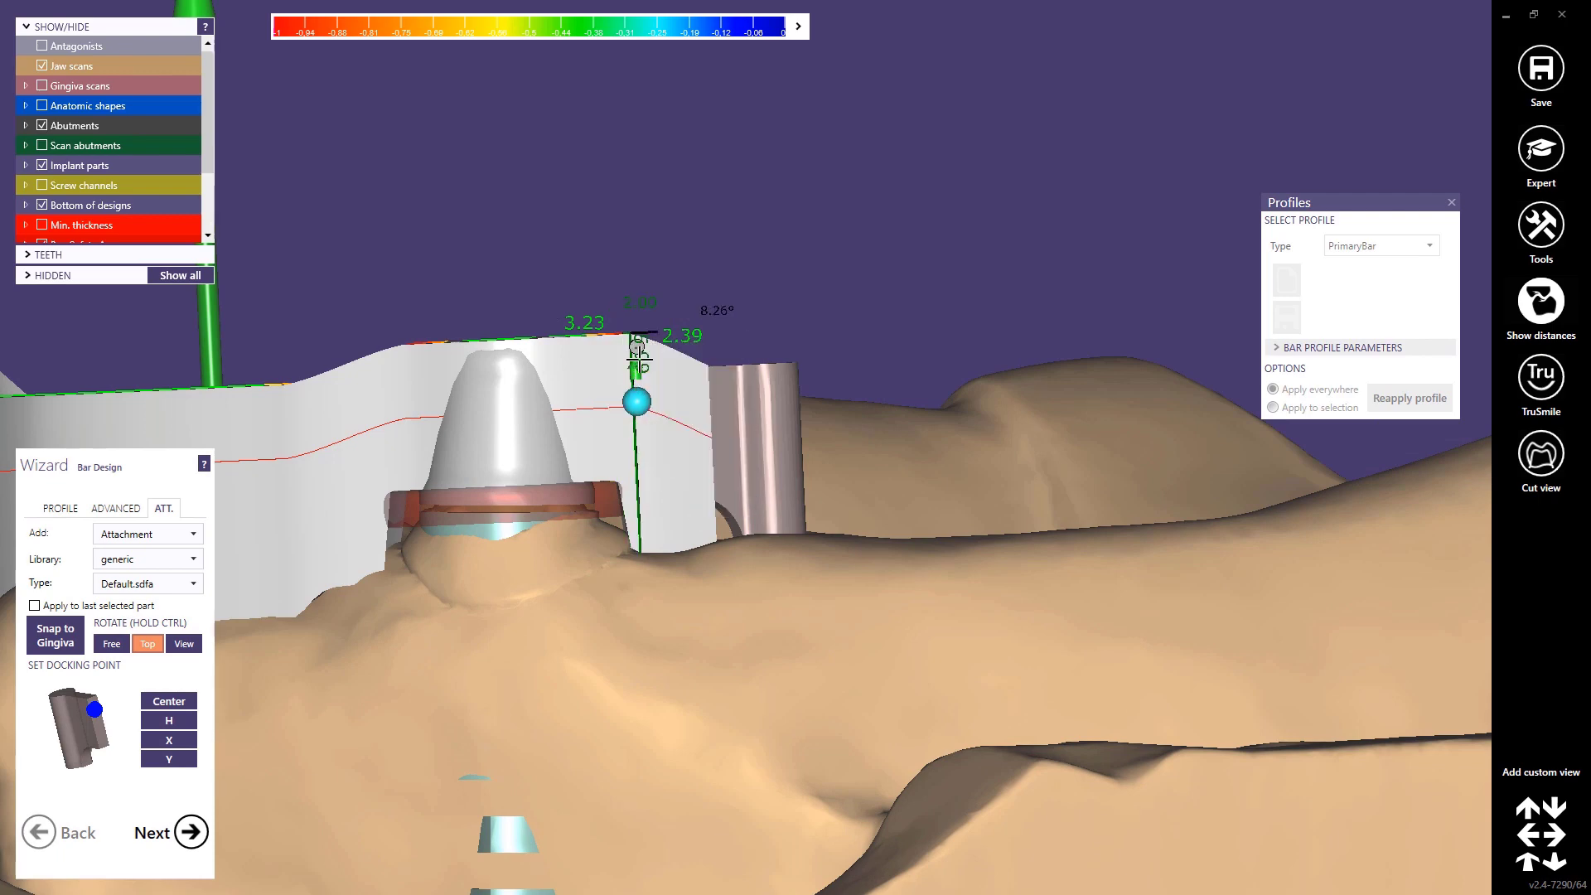
pyautogui.scroll(-3, 634, 366)
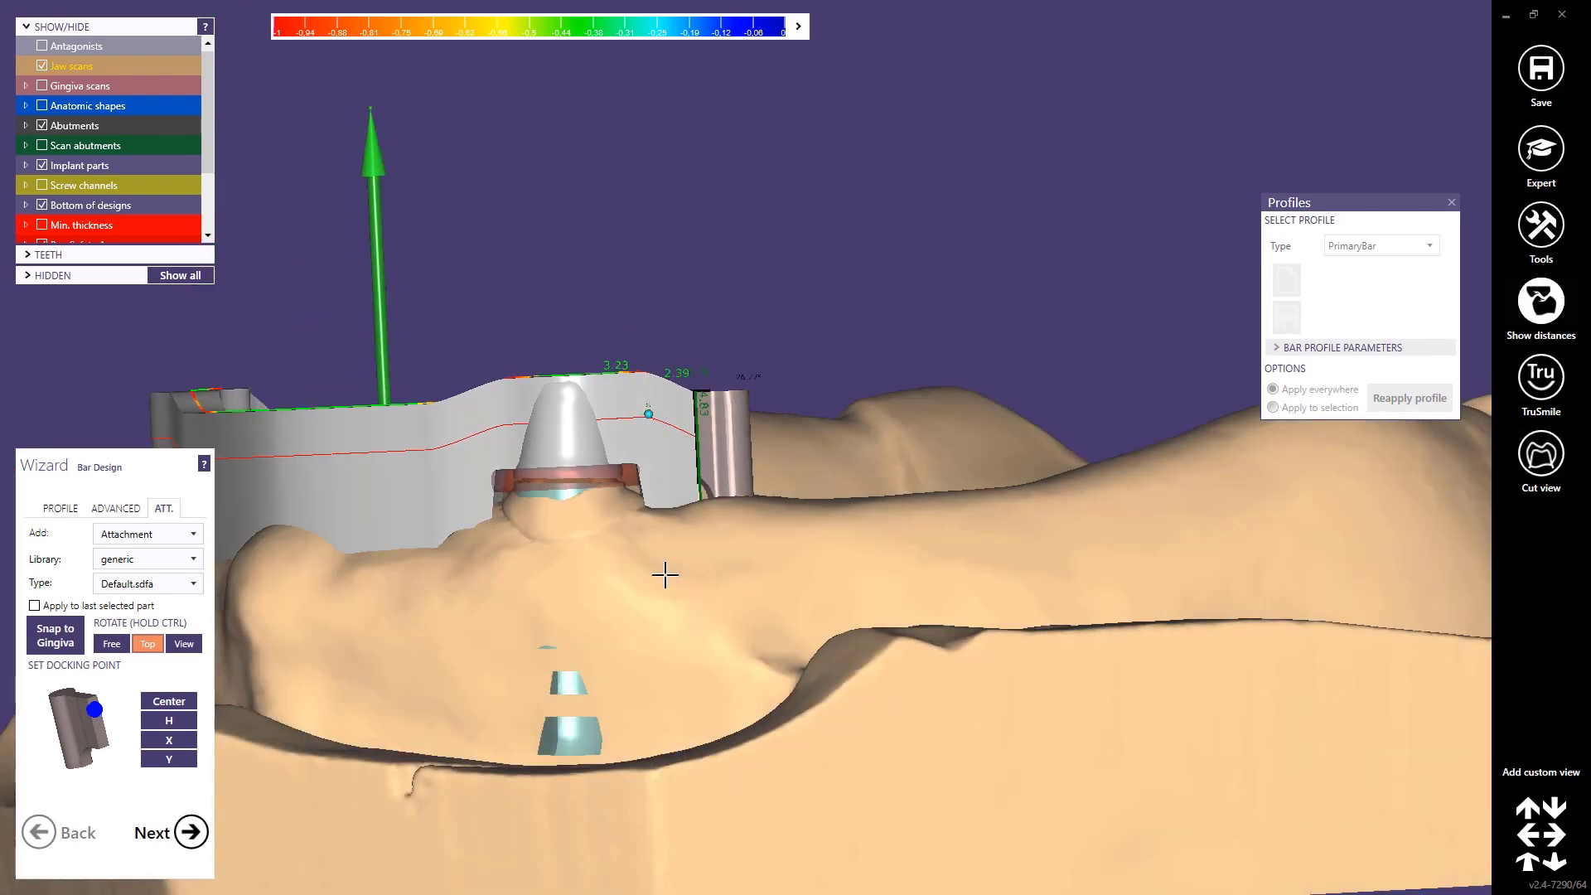
# - Add the same attachment behind the right implant in the occlusal view, shift it closer to the bar and adjust its height
pyautogui.moveTo(665, 573); pyautogui.dragTo(646, 603, button='right')
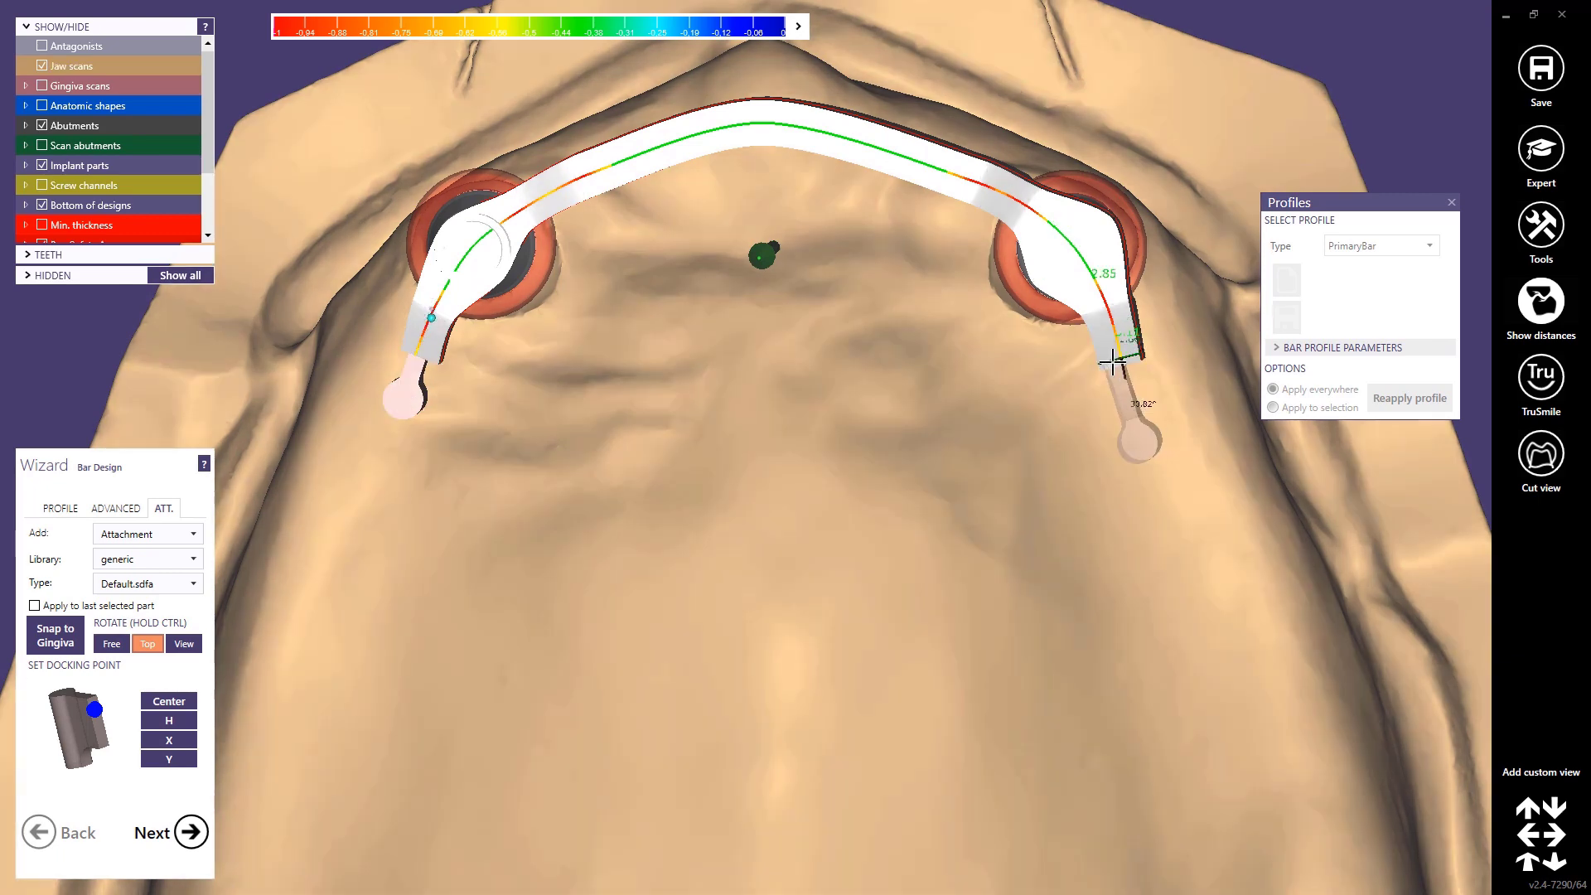
pyautogui.click(1118, 363)
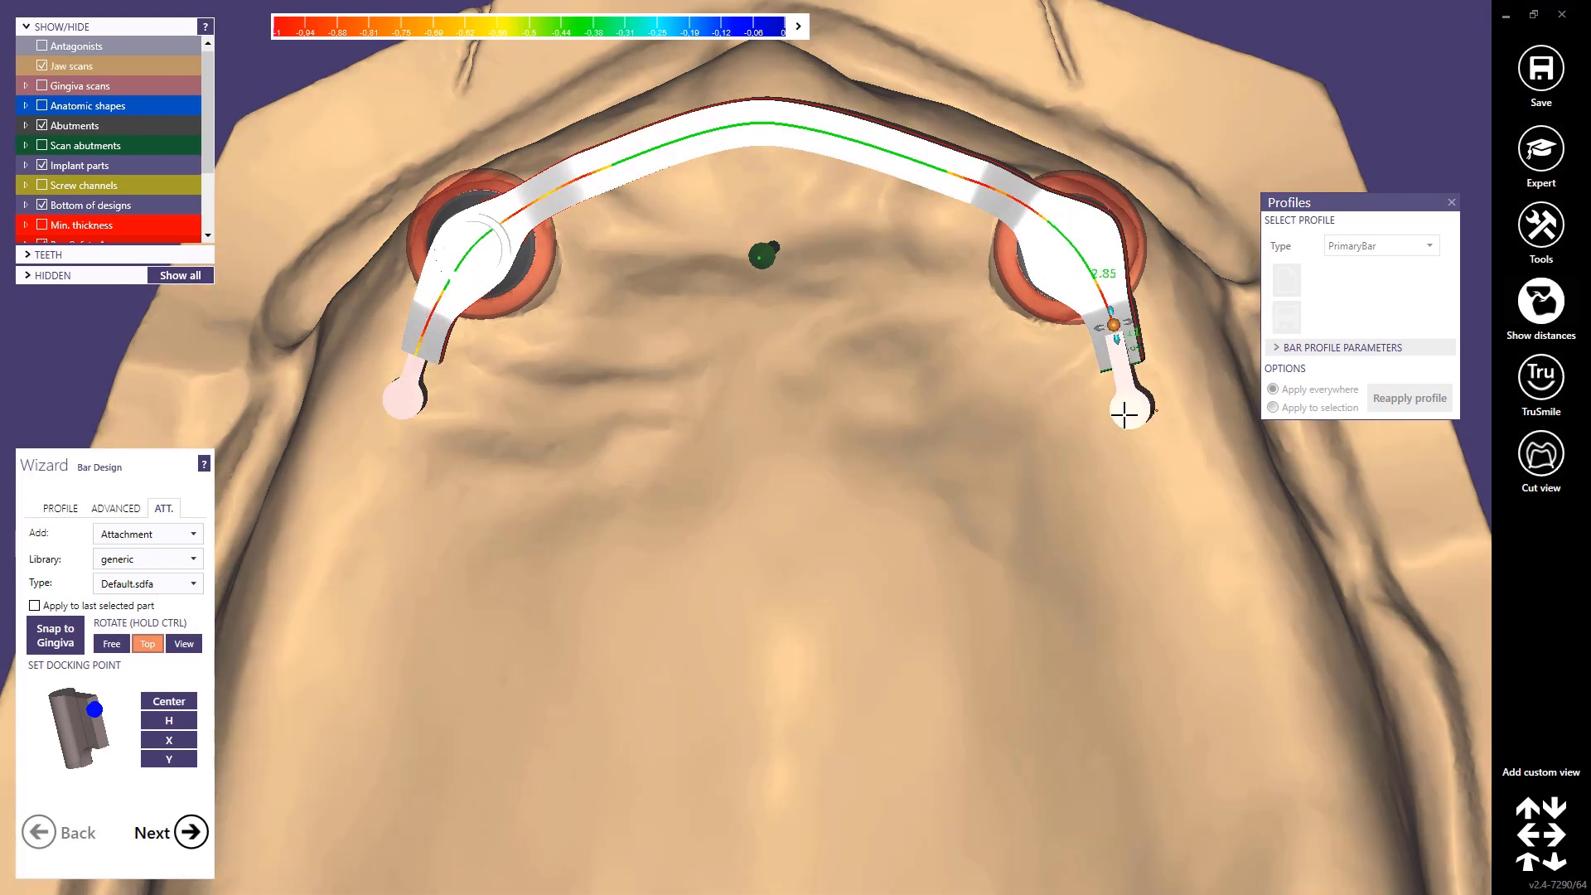
pyautogui.scroll(-4, 1116, 423)
pyautogui.moveTo(1116, 423); pyautogui.dragTo(1176, 464, button='right')
pyautogui.scroll(3, 1181, 456)
pyautogui.moveTo(788, 468); pyautogui.dragTo(788, 490)
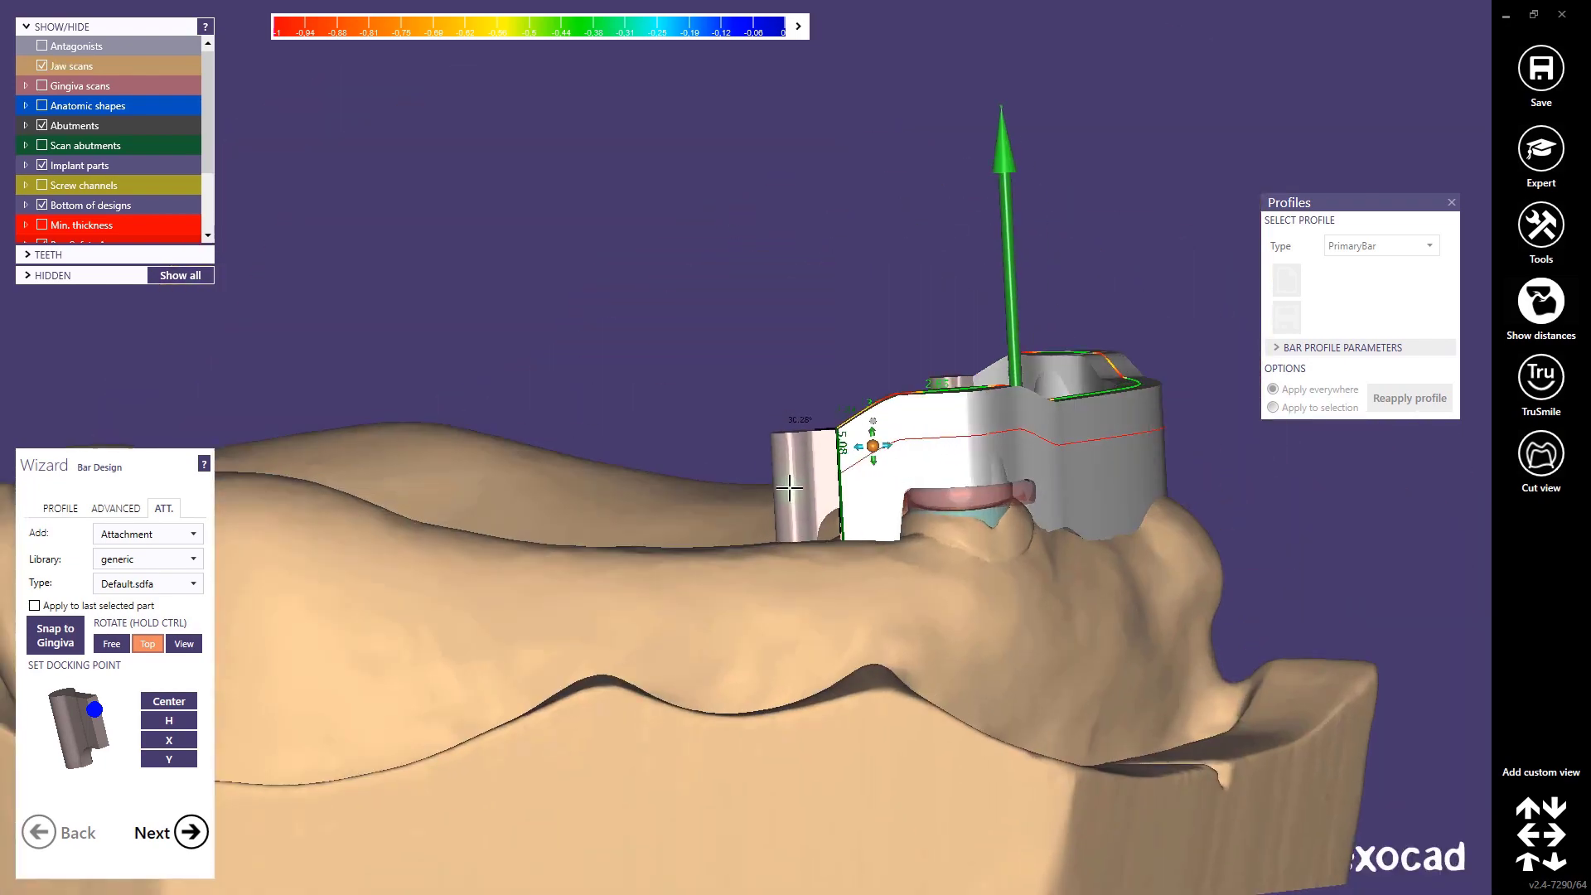
pyautogui.scroll(-2, 789, 489)
pyautogui.moveTo(768, 550); pyautogui.dragTo(780, 555, button='right')
pyautogui.scroll(4, 890, 435)
pyautogui.moveTo(954, 437); pyautogui.dragTo(953, 430)
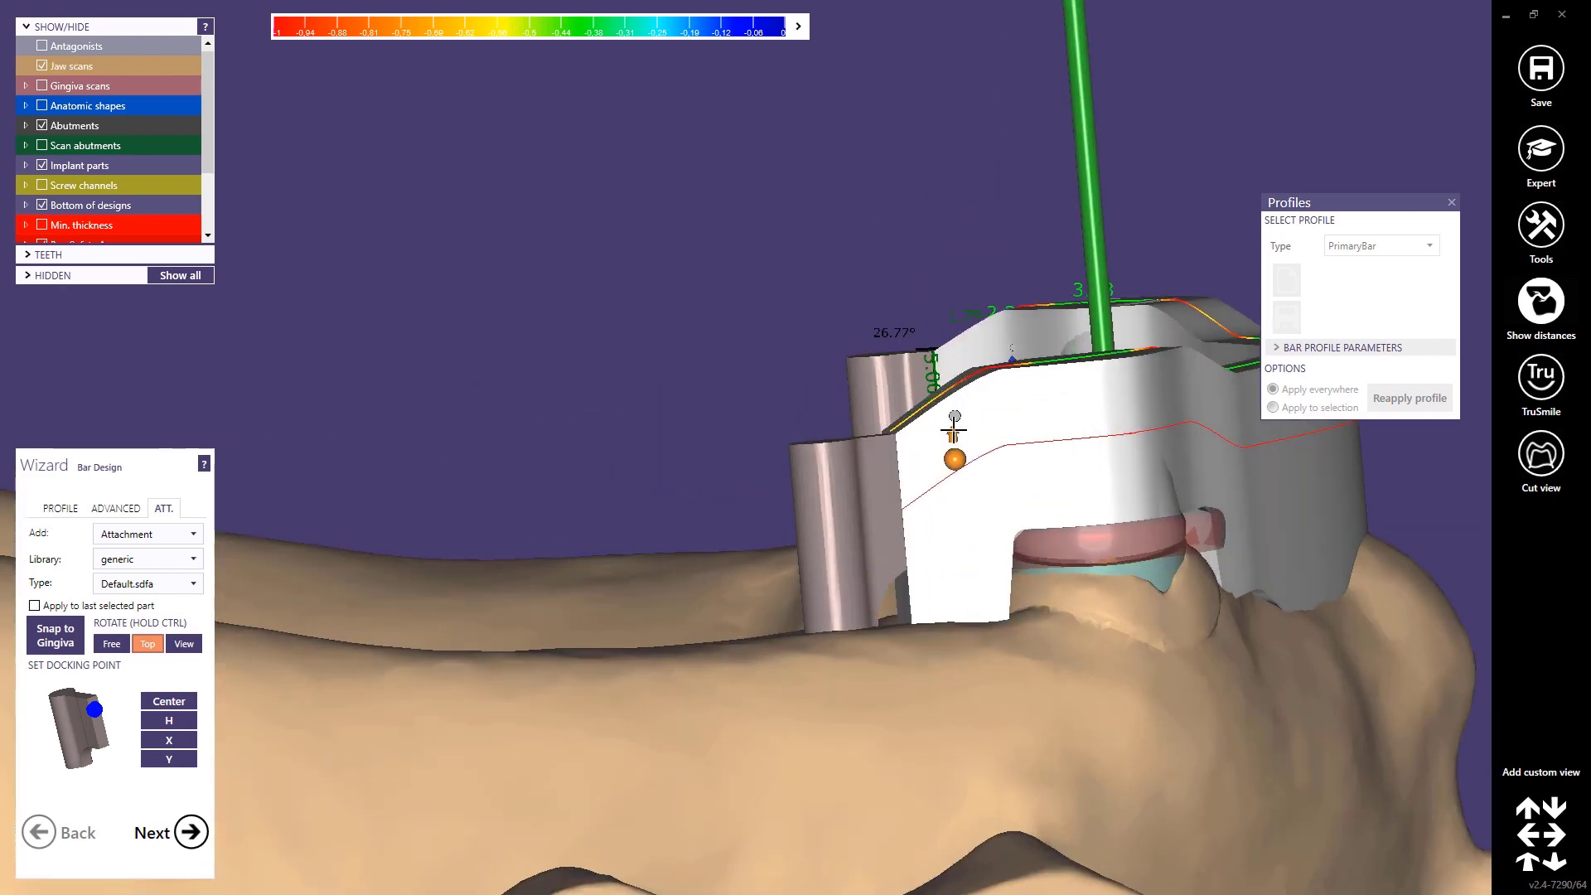
# - Narrow the ends of both bar extensions so that they taper towards the attachments
pyautogui.scroll(-3, 833, 507)
pyautogui.moveTo(783, 573); pyautogui.dragTo(849, 657, button='right')
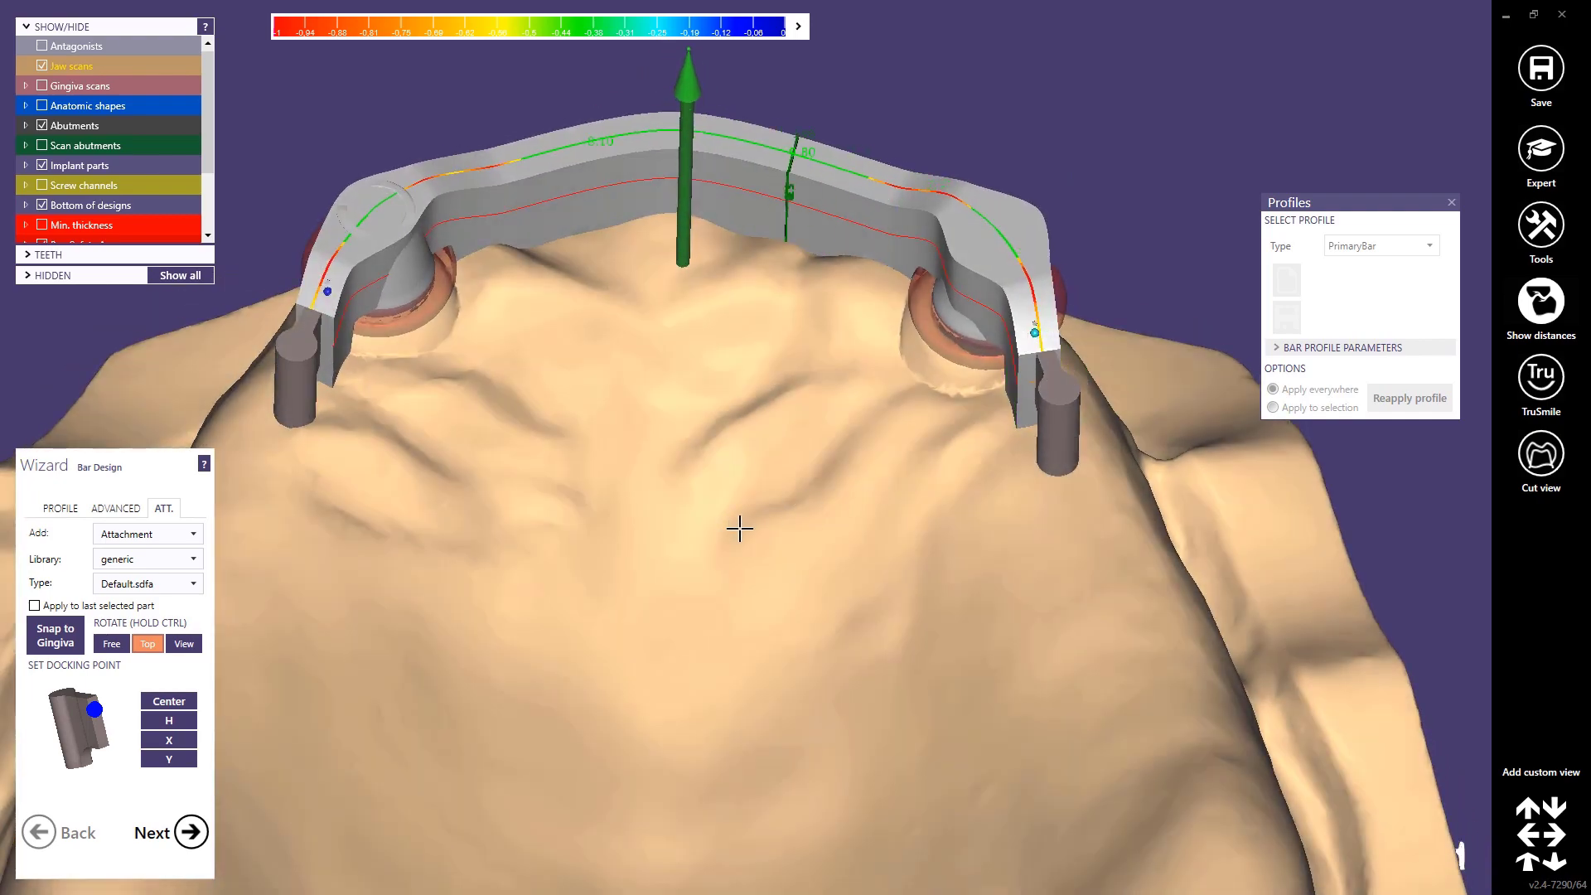
pyautogui.moveTo(738, 528); pyautogui.dragTo(739, 537, button='right')
pyautogui.moveTo(600, 551); pyautogui.dragTo(713, 518, button='middle')
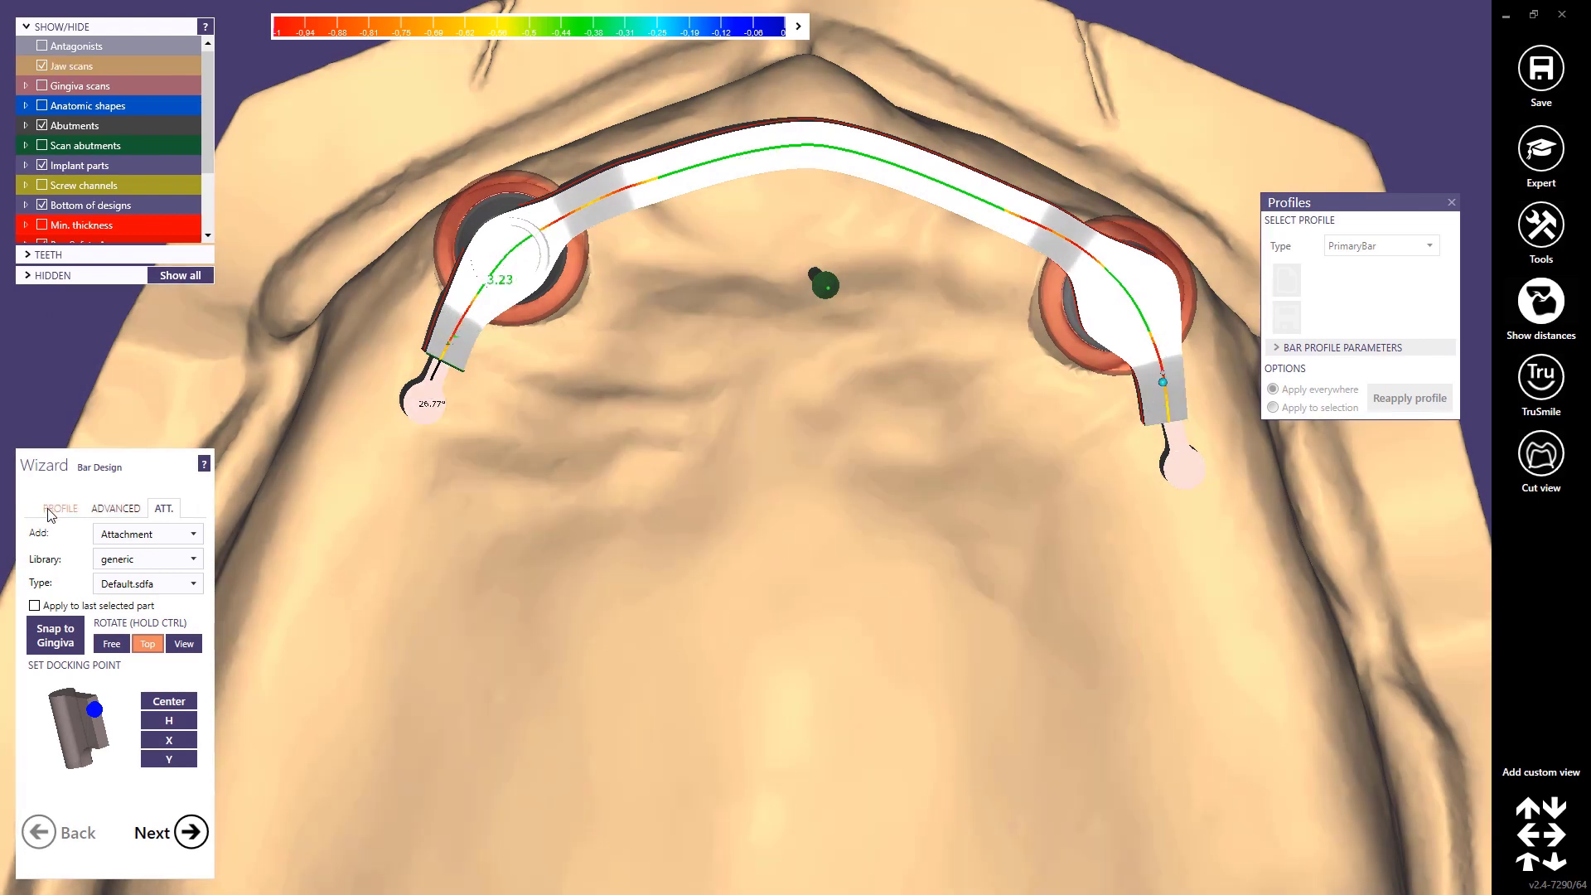
pyautogui.click(58, 508)
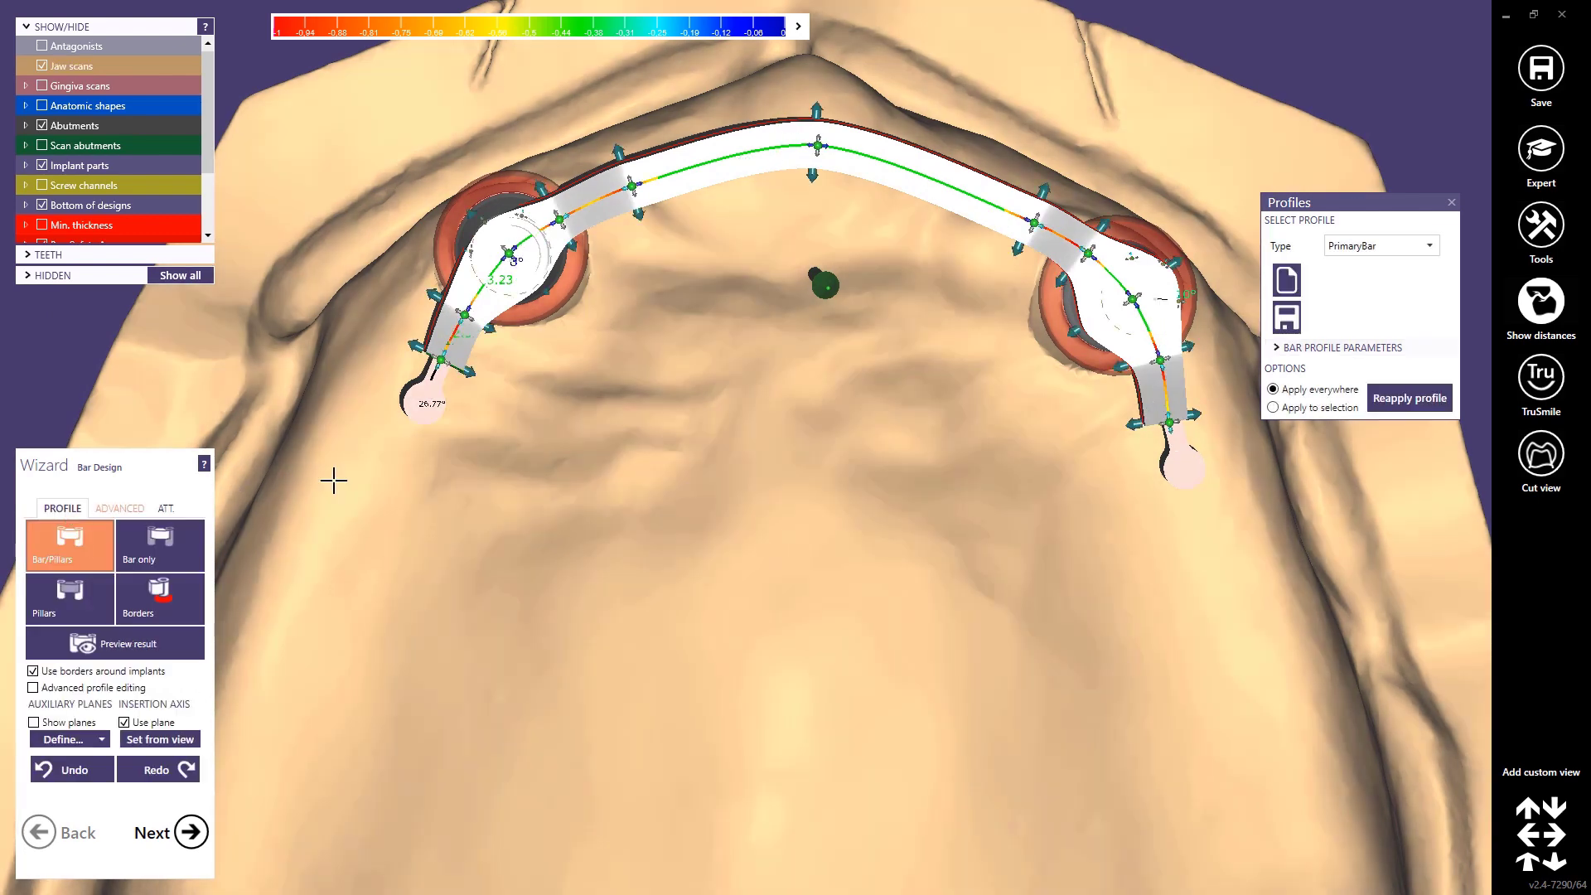
pyautogui.scroll(3, 394, 371)
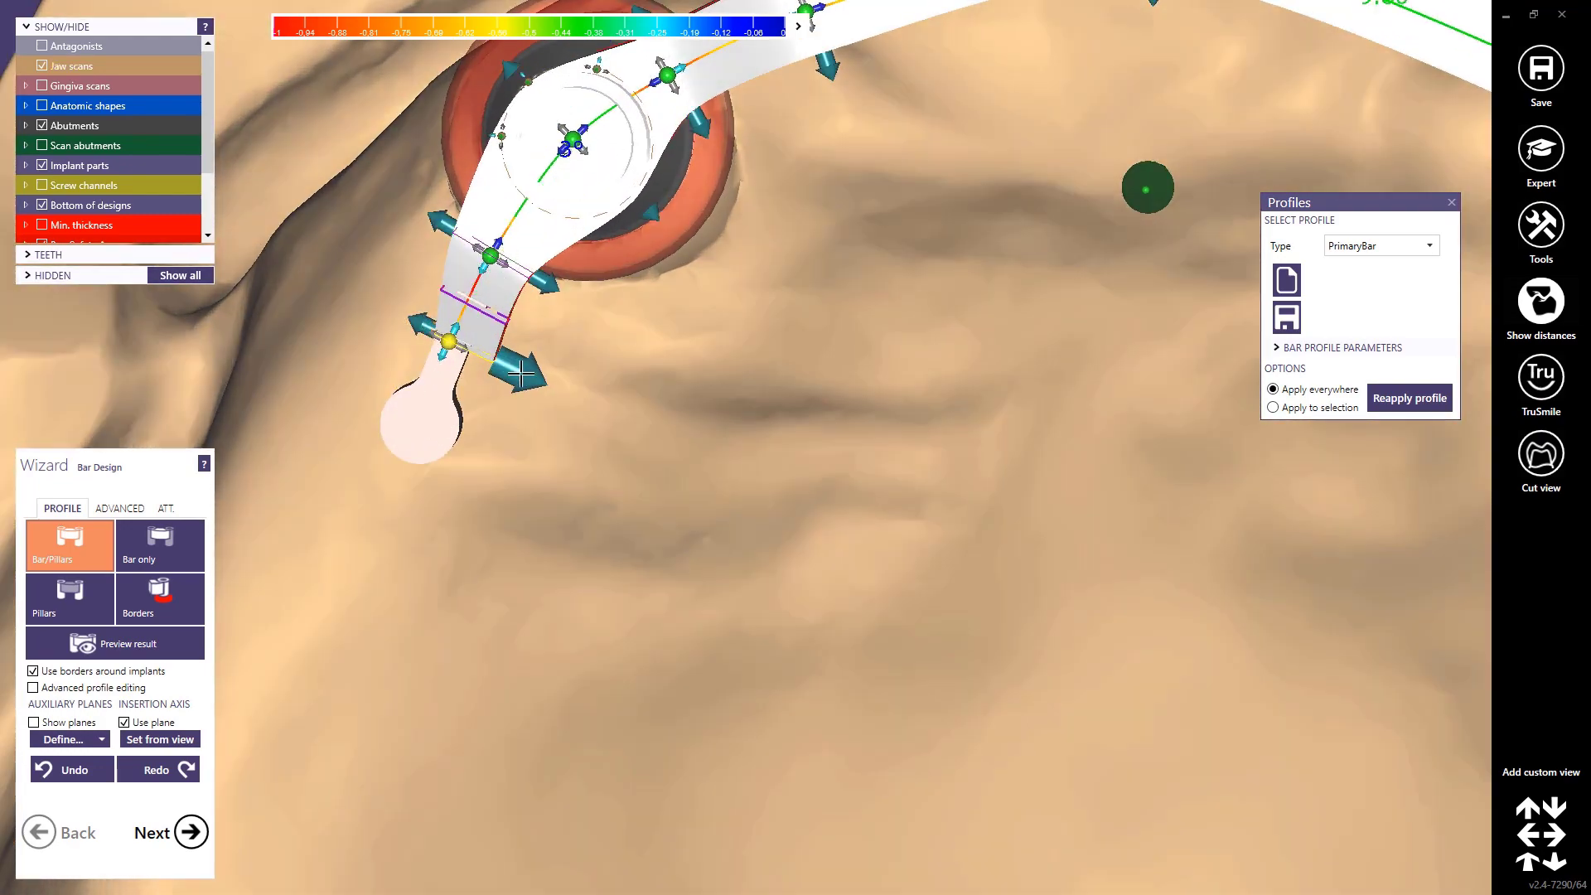
pyautogui.moveTo(520, 374); pyautogui.dragTo(503, 367)
pyautogui.scroll(-3, 562, 435)
pyautogui.moveTo(570, 437); pyautogui.dragTo(299, 419, button='middle')
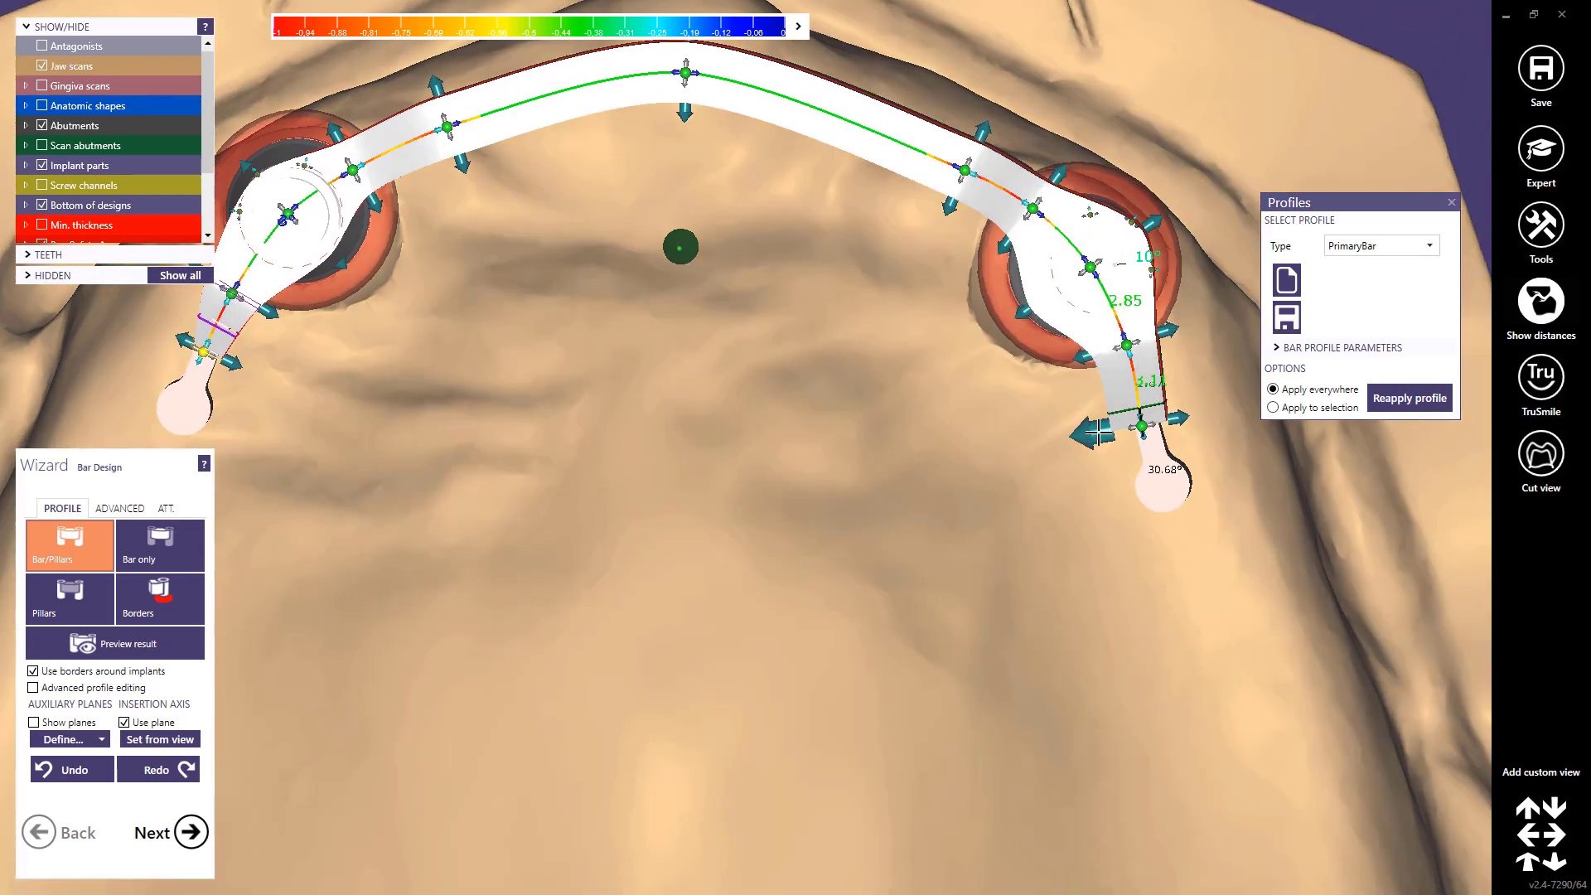
pyautogui.moveTo(1099, 433)
pyautogui.mouseDown()
pyautogui.moveTo(1174, 417)
pyautogui.moveTo(1090, 430)
pyautogui.moveTo(1143, 419)
pyautogui.moveTo(1094, 455)
pyautogui.mouseUp()
# - Hide the jaw scans and raise the underside of the extension behind the left implant in the occlusal view
pyautogui.scroll(-5, 313, 536)
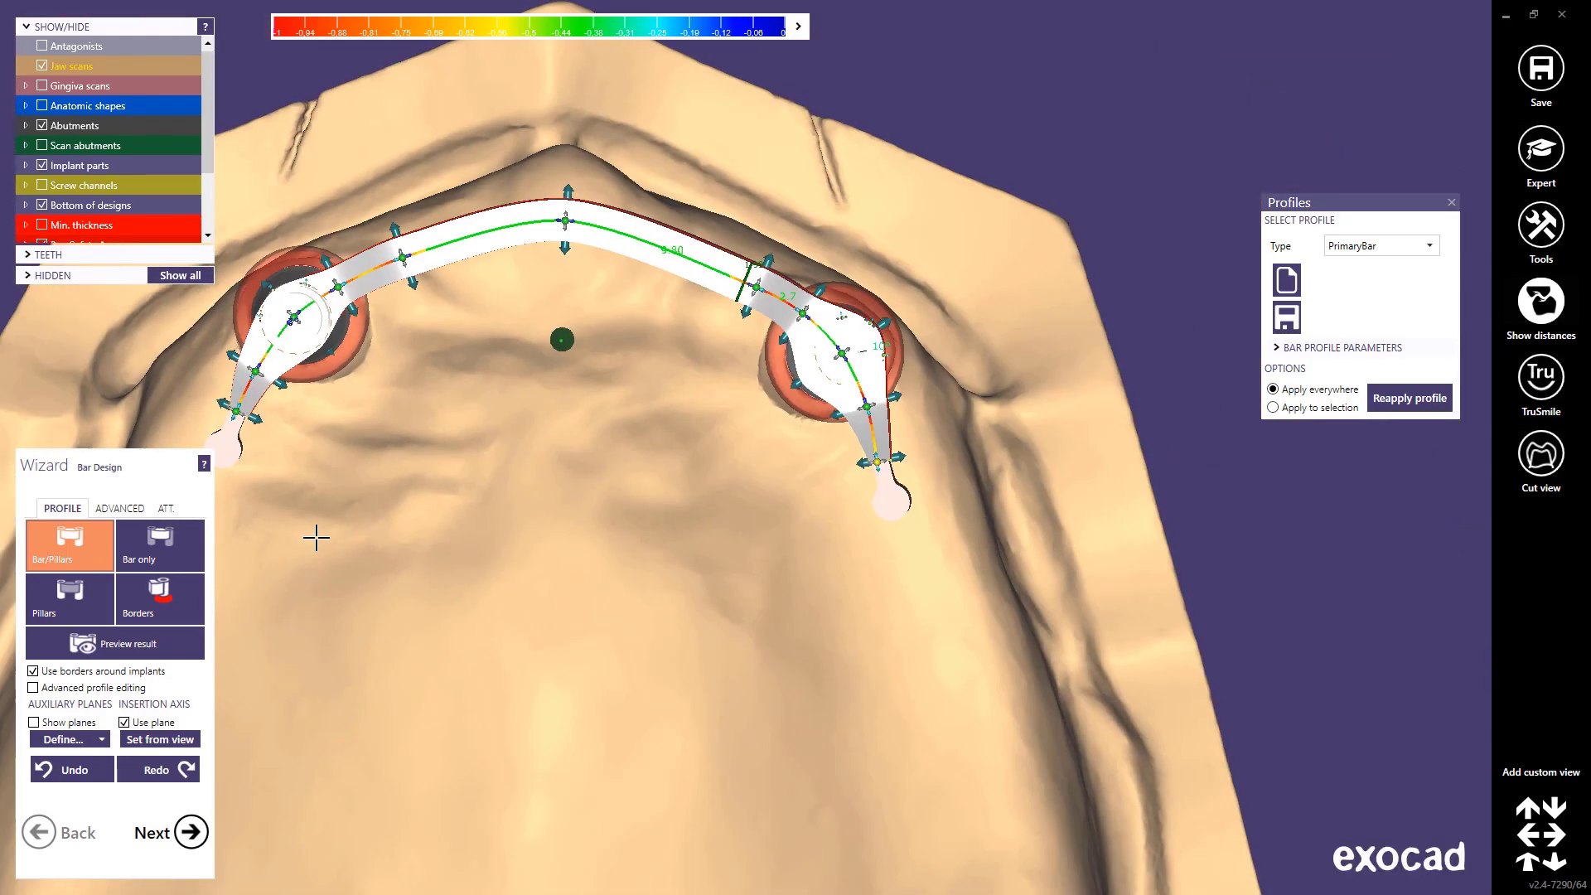
pyautogui.moveTo(328, 531); pyautogui.dragTo(336, 464, button='right')
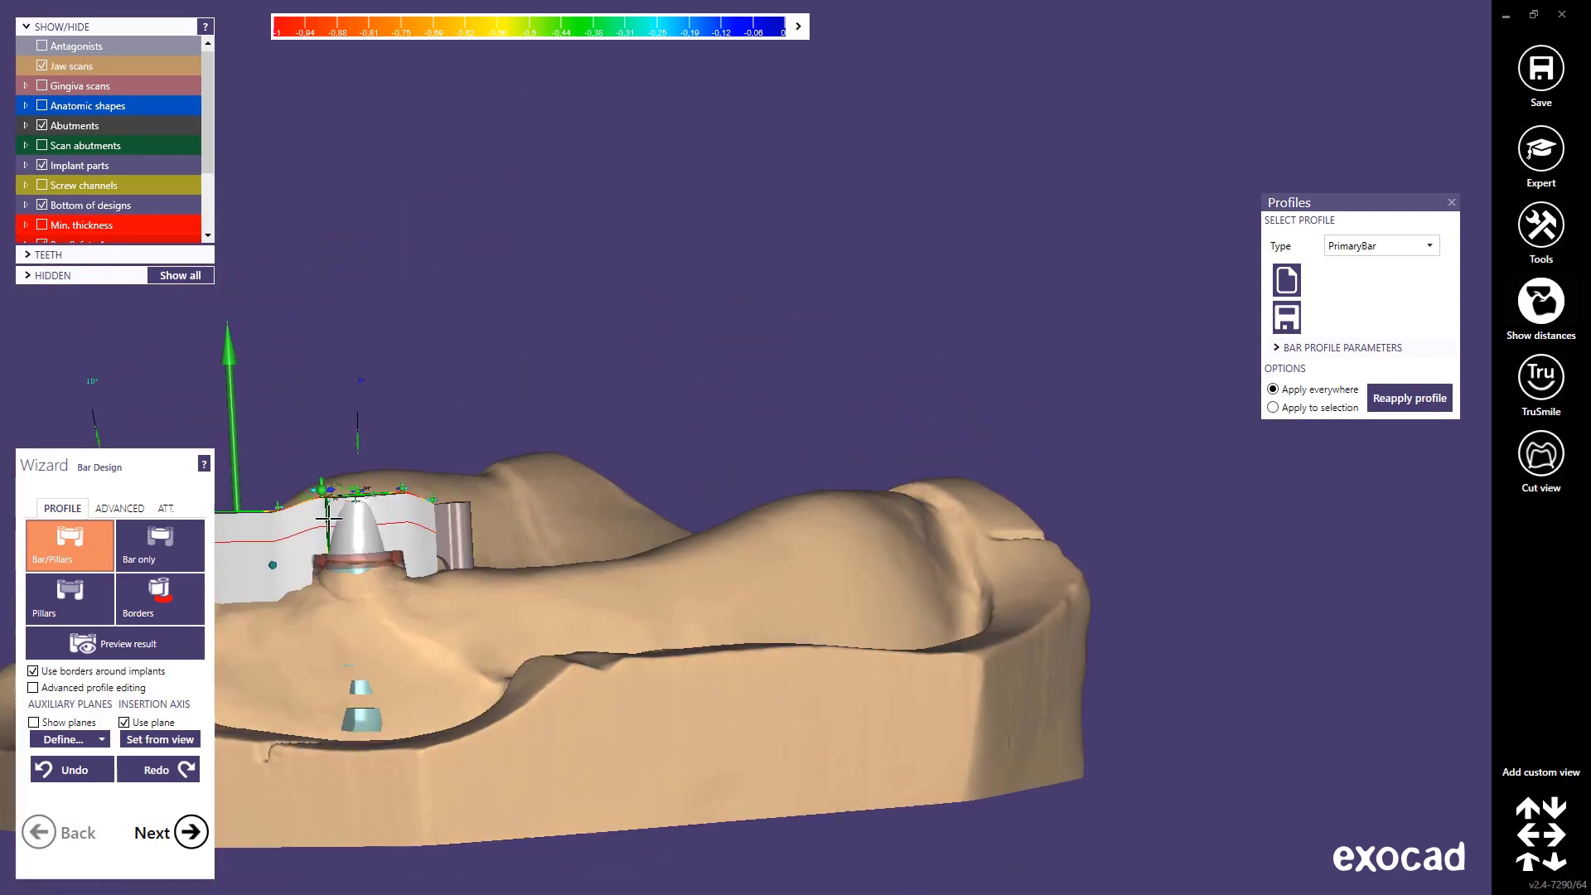
pyautogui.moveTo(529, 312); pyautogui.dragTo(586, 284, button='middle')
pyautogui.moveTo(586, 284); pyautogui.dragTo(485, 432, button='right')
pyautogui.scroll(4, 485, 432)
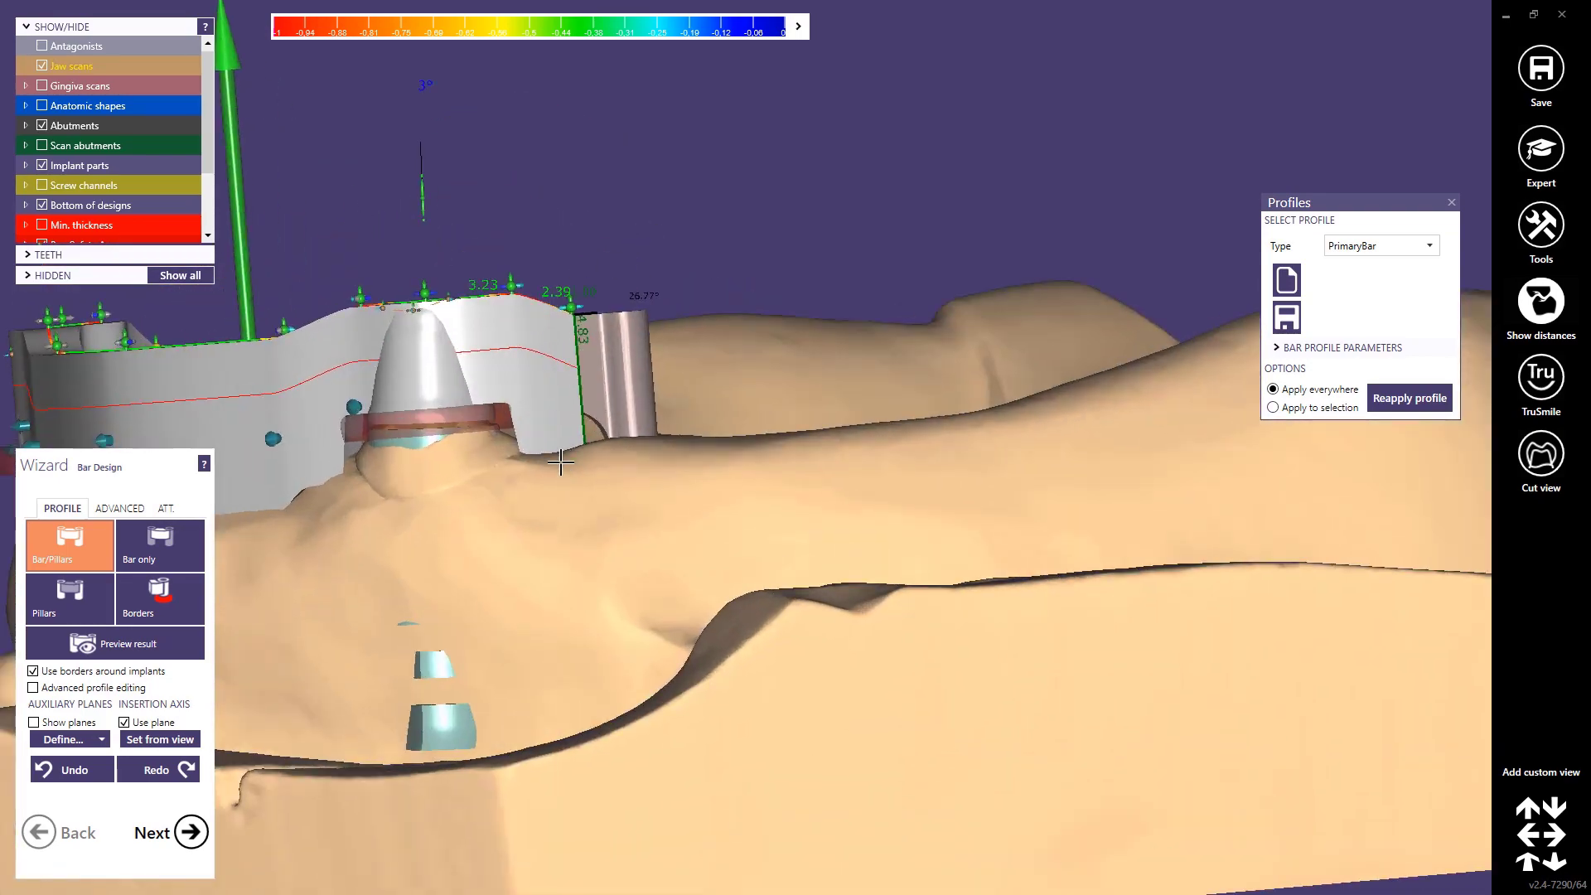
pyautogui.click(48, 66)
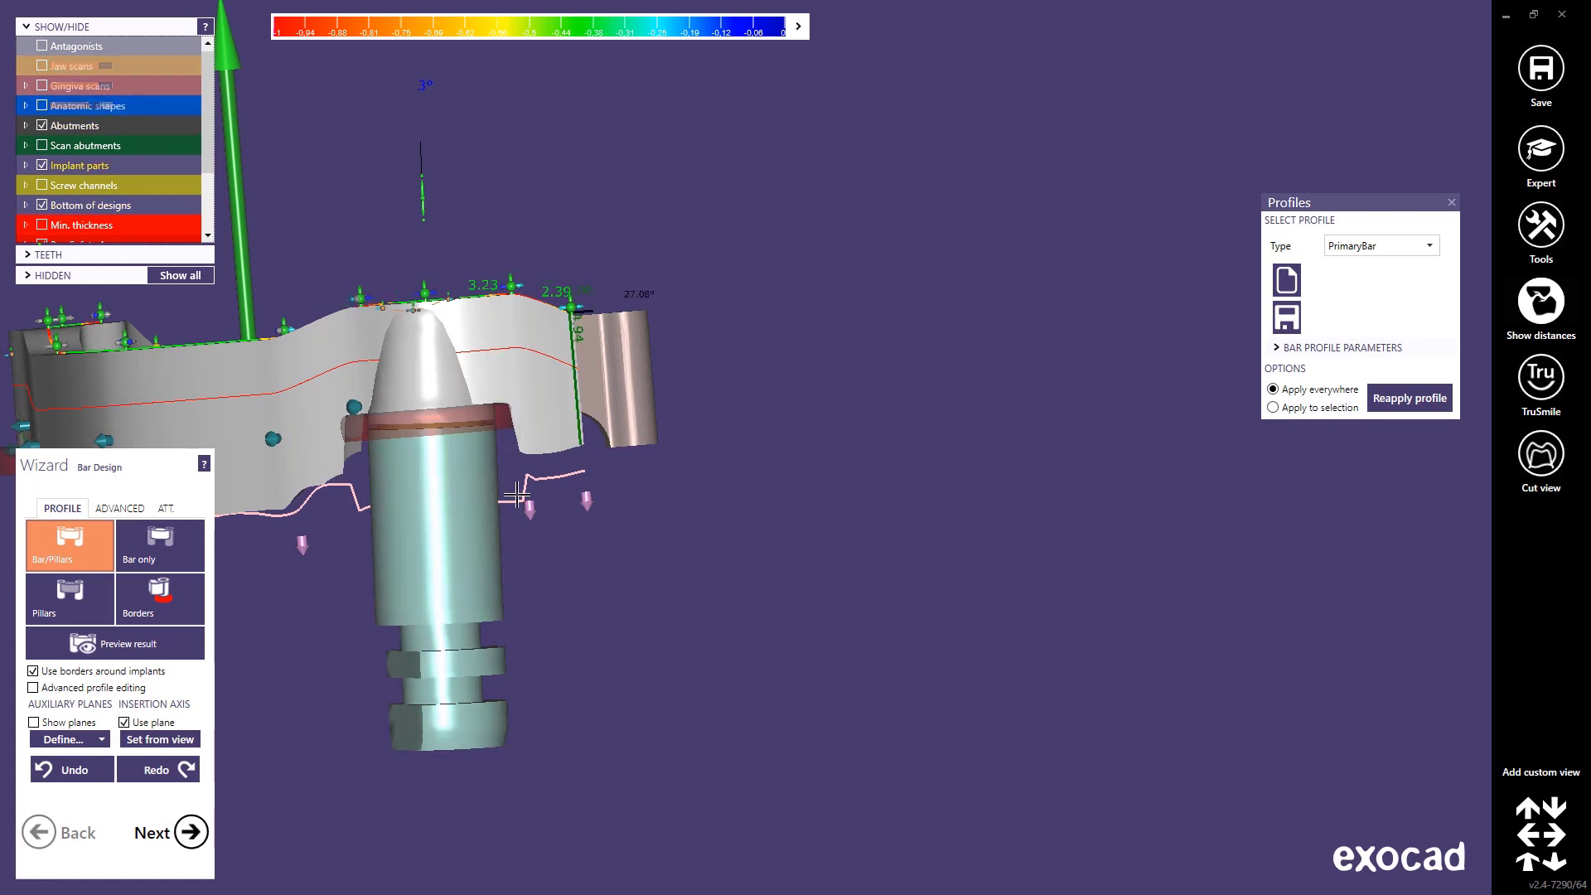
pyautogui.moveTo(591, 495); pyautogui.dragTo(589, 431)
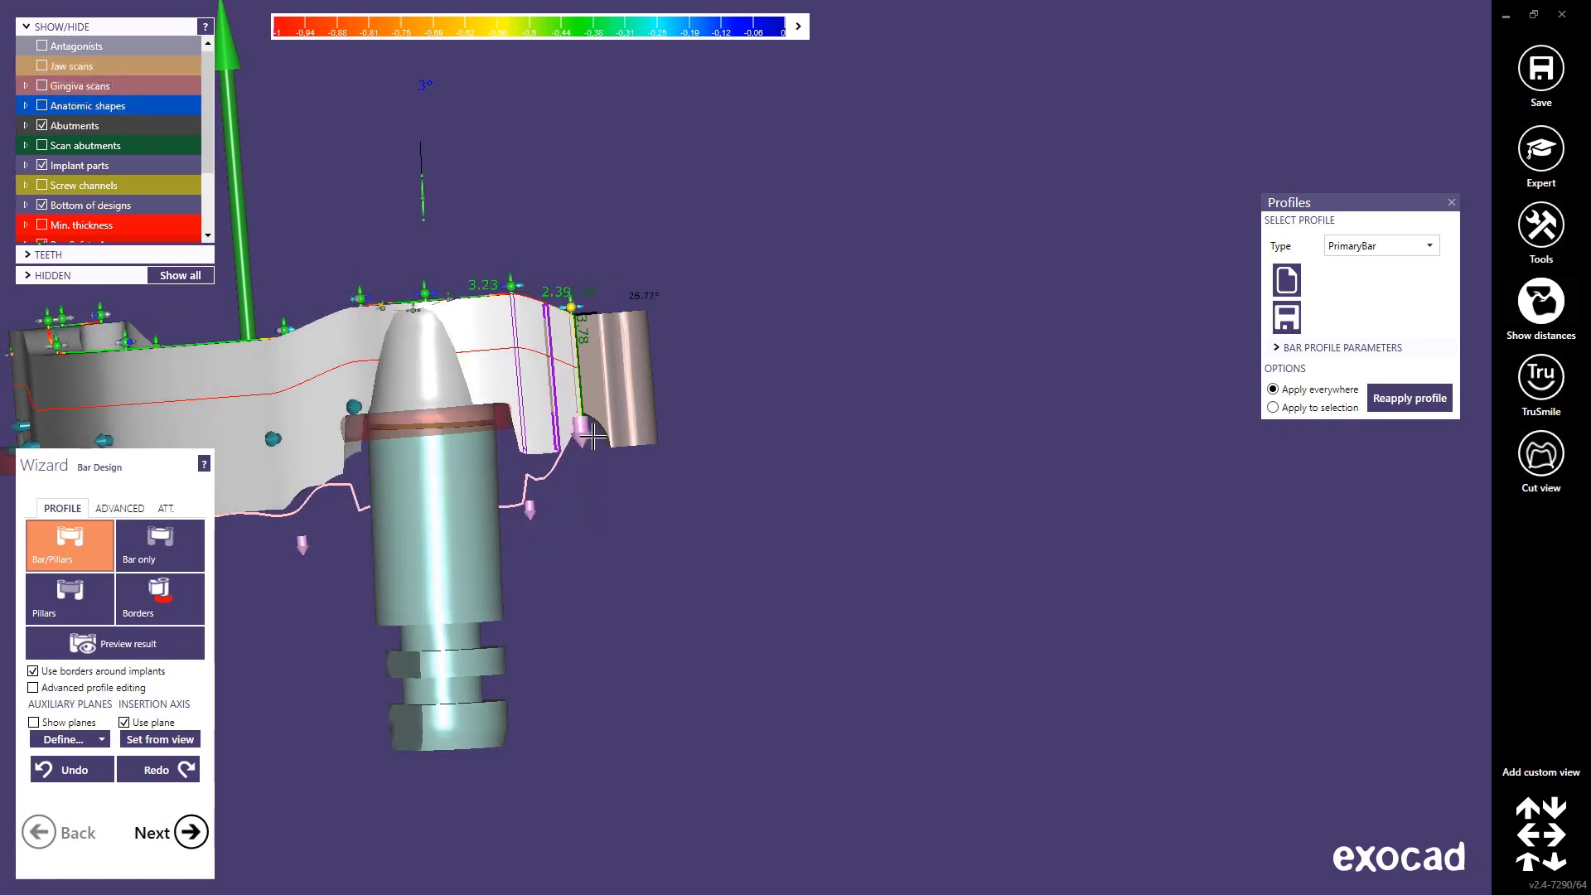
pyautogui.moveTo(535, 515); pyautogui.dragTo(549, 451)
# - Raise the underside of the bar extension behind the right implant in the occlusal view, up to the implant
pyautogui.scroll(-4, 548, 481)
pyautogui.moveTo(574, 515); pyautogui.dragTo(978, 456, button='right')
pyautogui.scroll(3, 944, 467)
pyautogui.scroll(3, 850, 424)
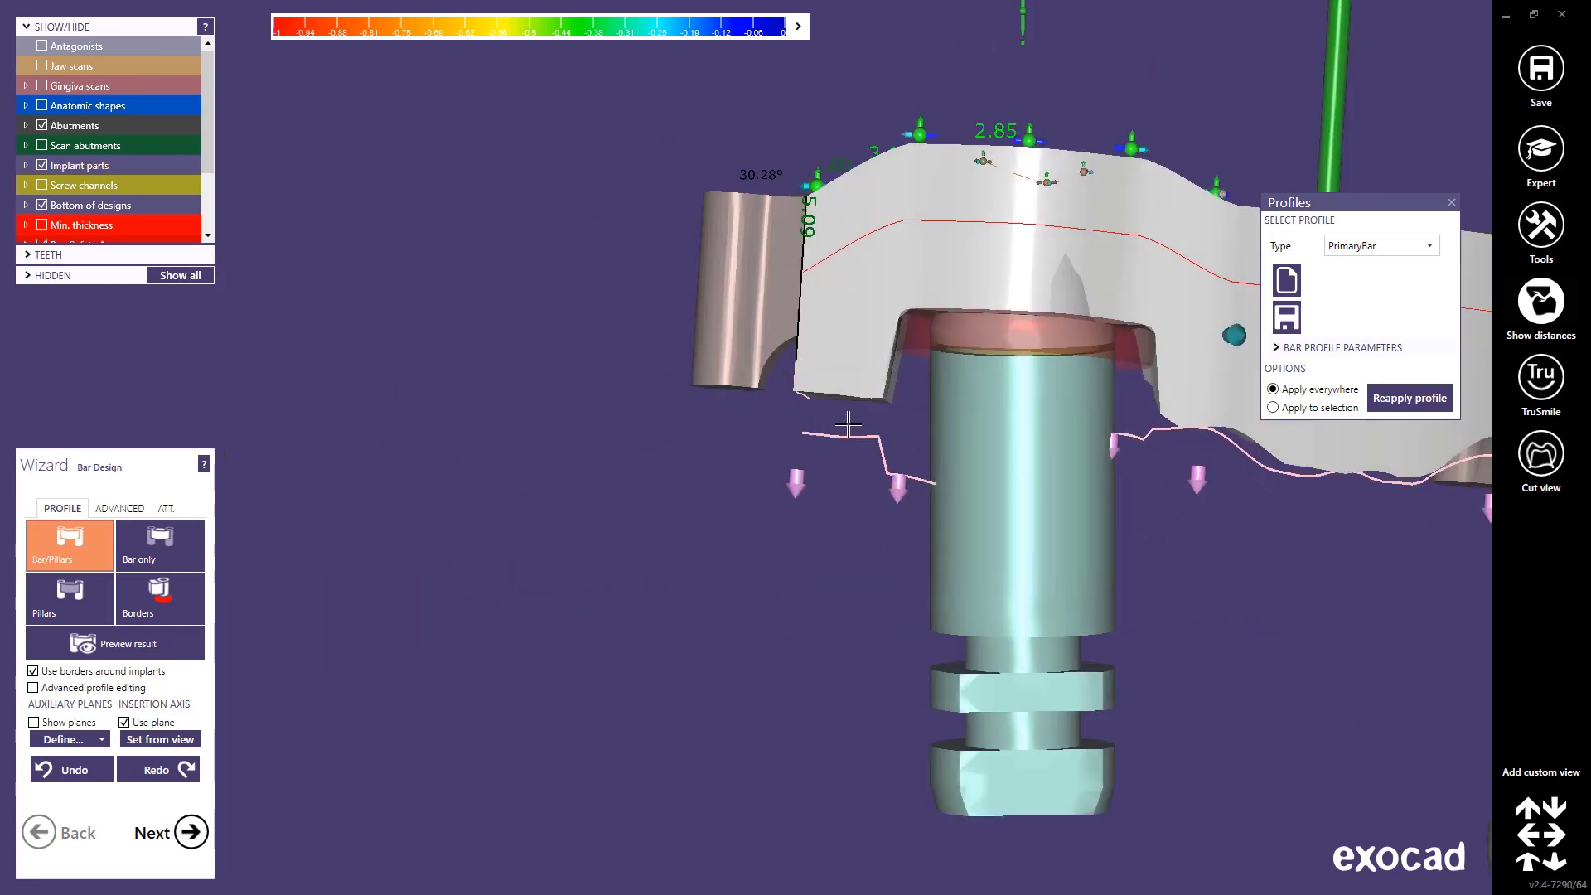
pyautogui.moveTo(791, 492); pyautogui.dragTo(802, 365)
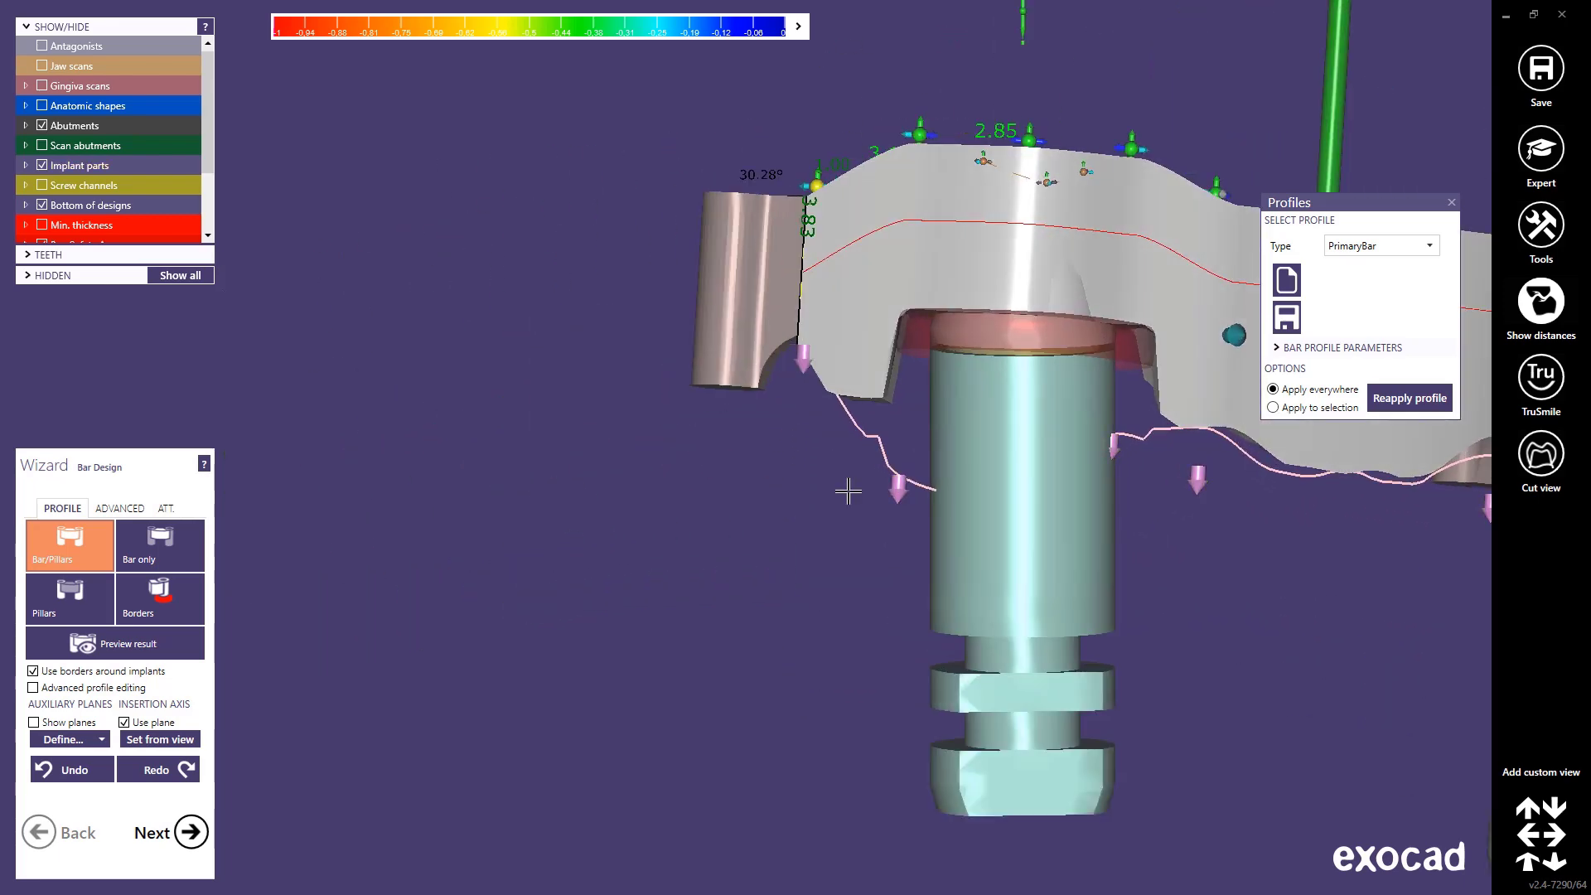
pyautogui.moveTo(896, 495); pyautogui.dragTo(902, 411)
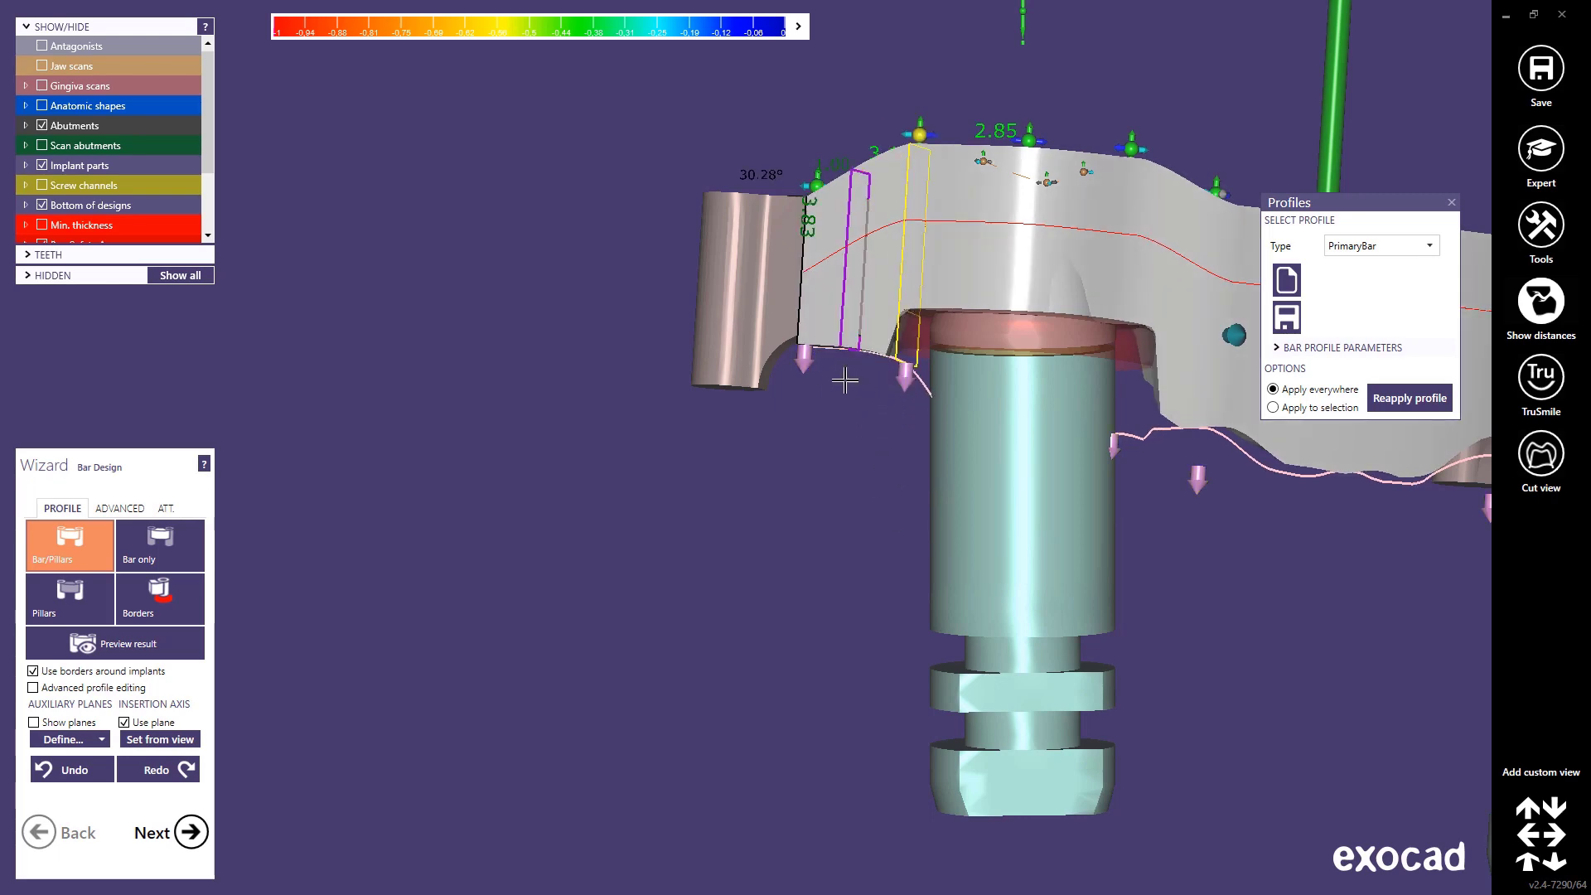
pyautogui.scroll(-3, 758, 410)
pyautogui.moveTo(653, 477); pyautogui.dragTo(544, 500, button='right')
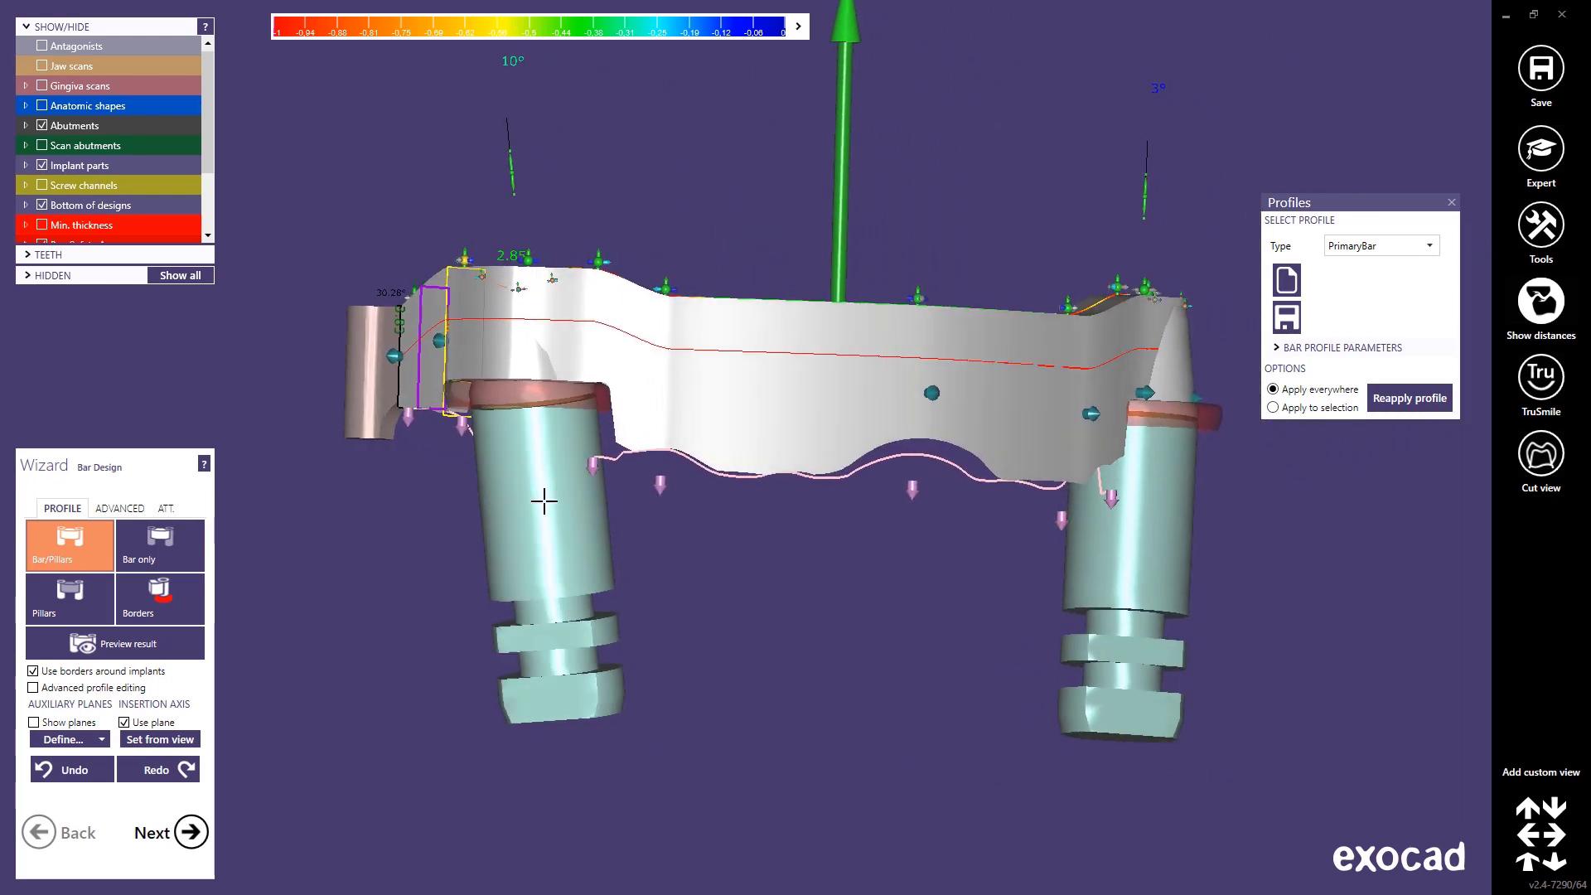
# - Preview the bar result and show the jaw scans to check it on the model from the occlusal side
pyautogui.scroll(-5, 543, 495)
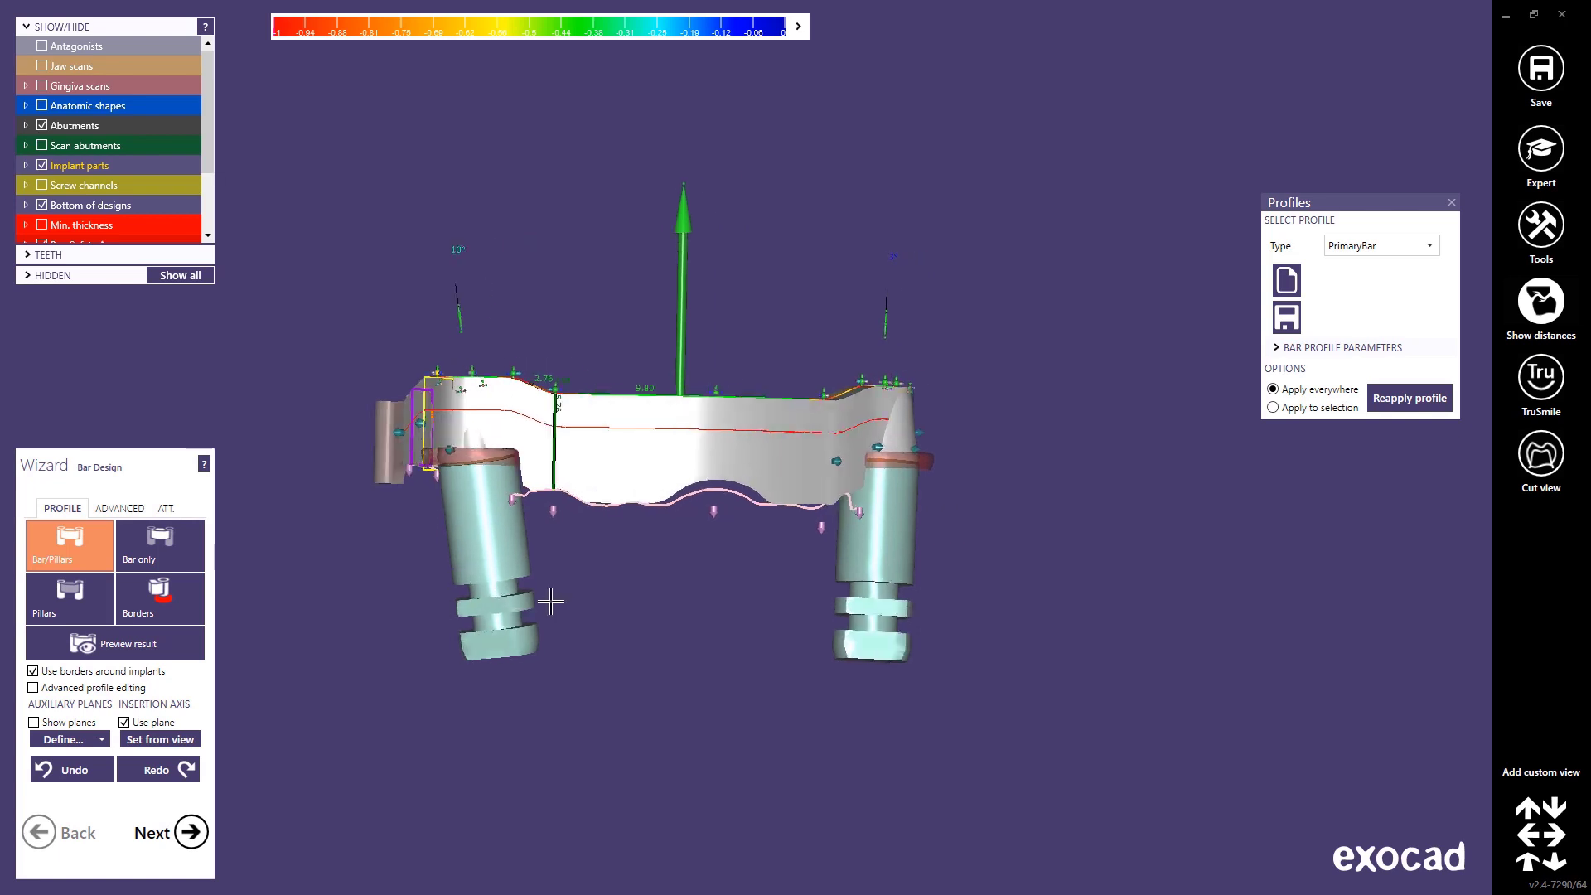
pyautogui.click(98, 644)
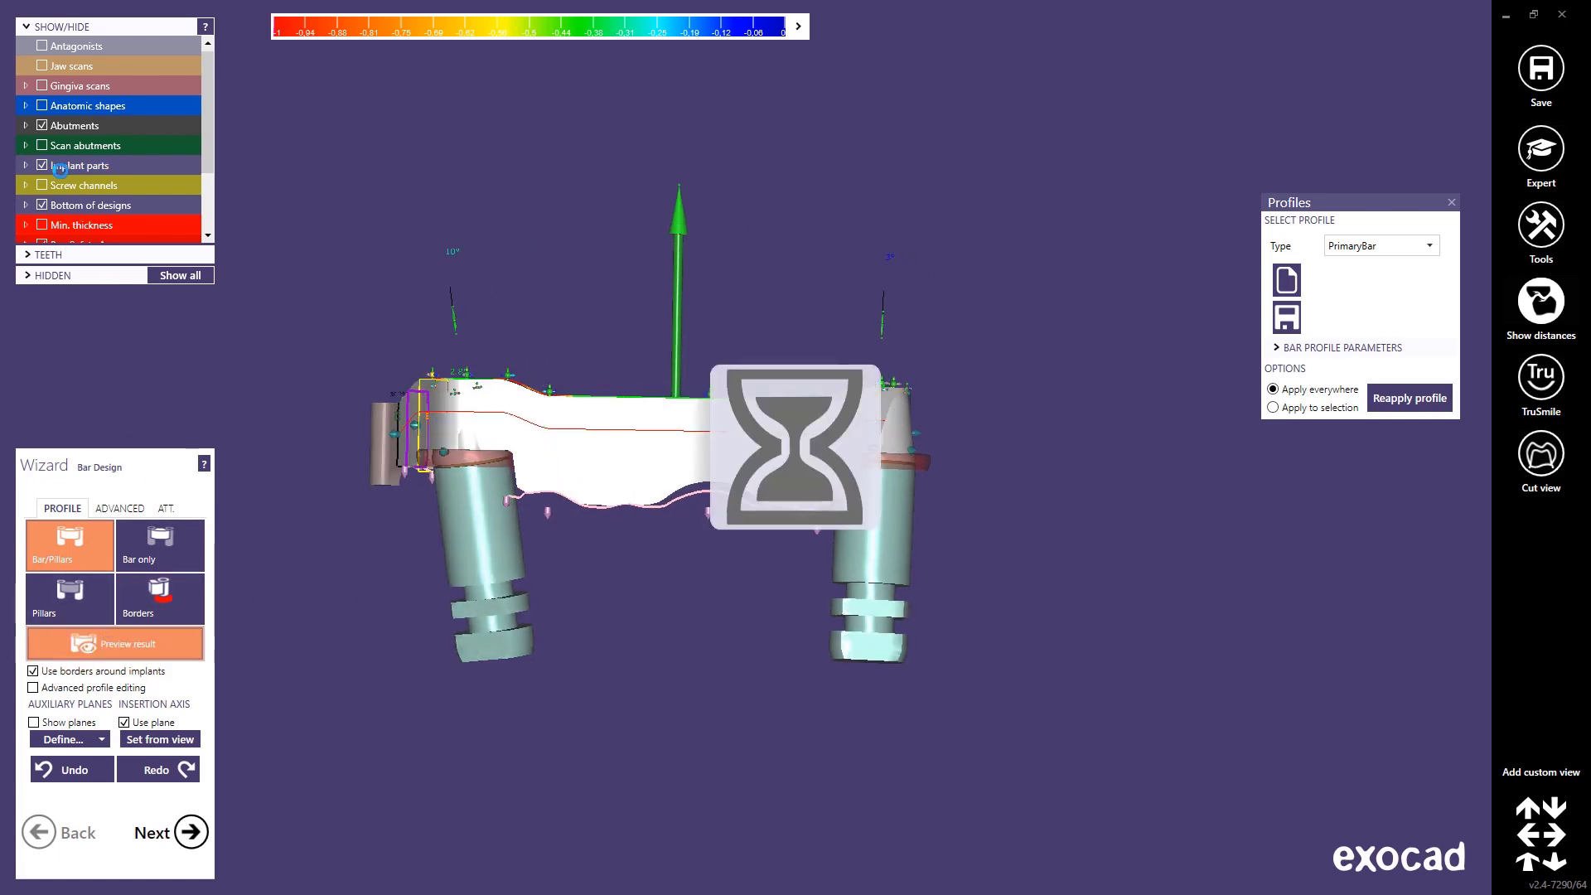
pyautogui.click(44, 68)
pyautogui.scroll(-2, 249, 401)
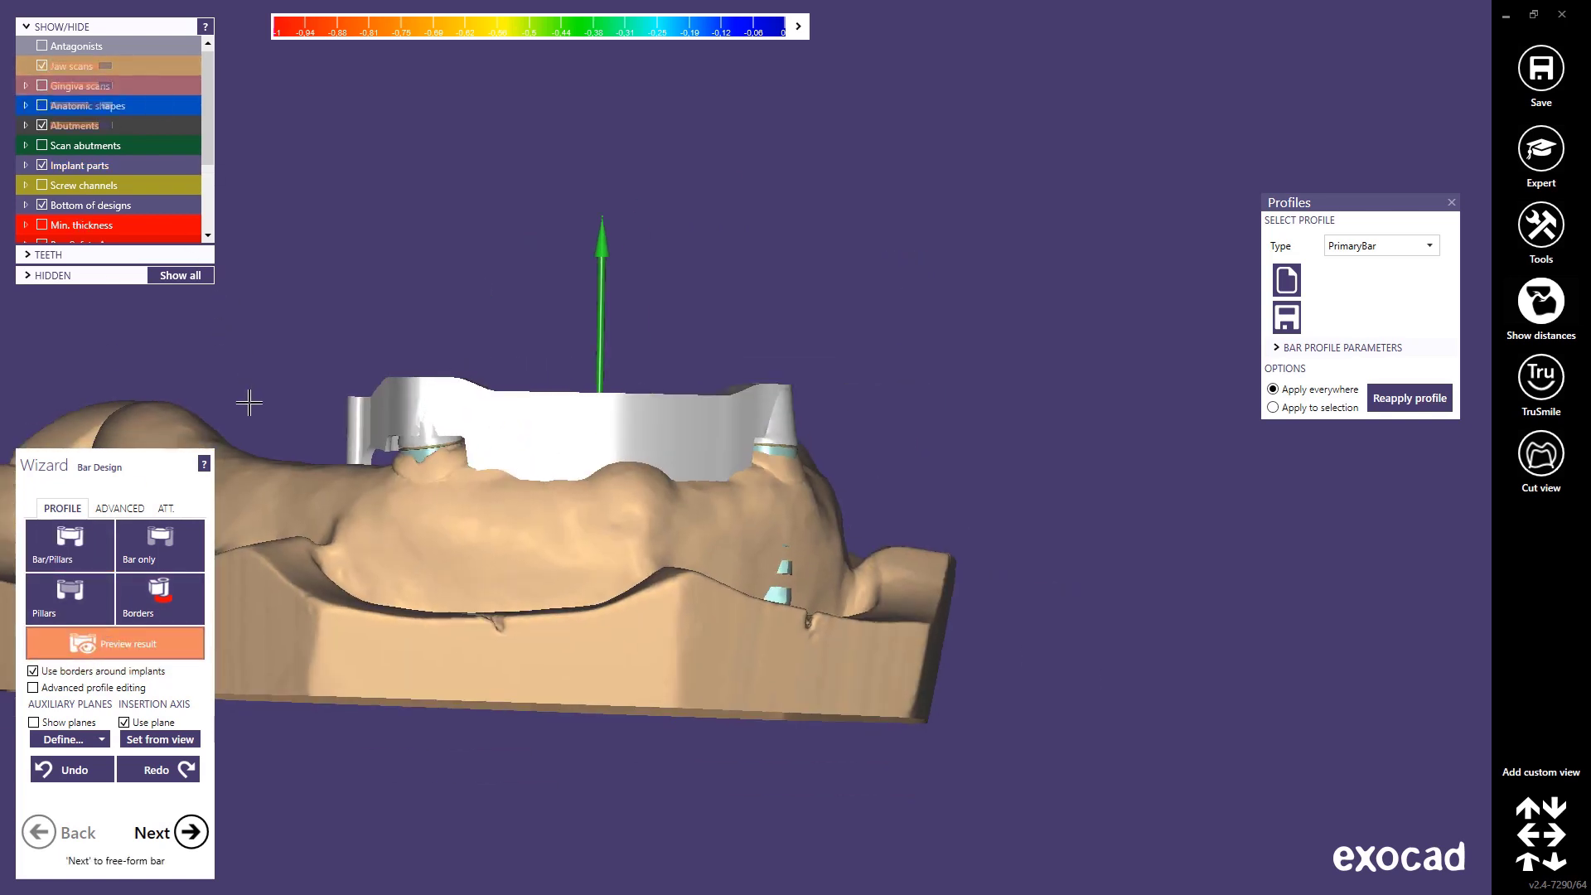
pyautogui.moveTo(332, 545); pyautogui.dragTo(330, 547, button='right')
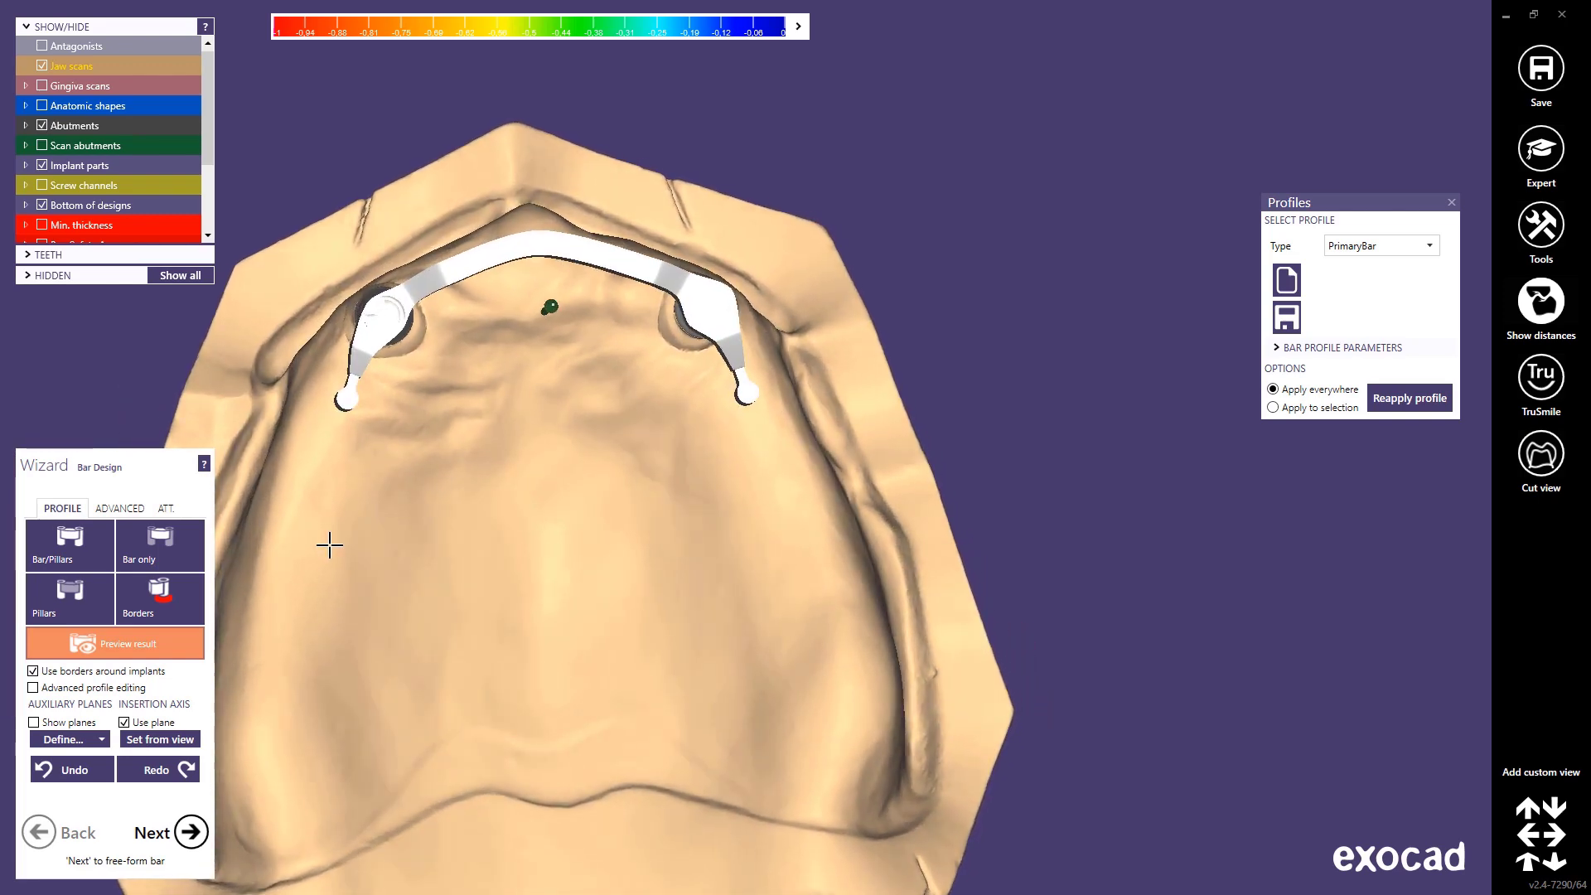
# - Continue to free-forming the bar and have the attachments cropped automatically at the selected gingiva distance
pyautogui.click(192, 831)
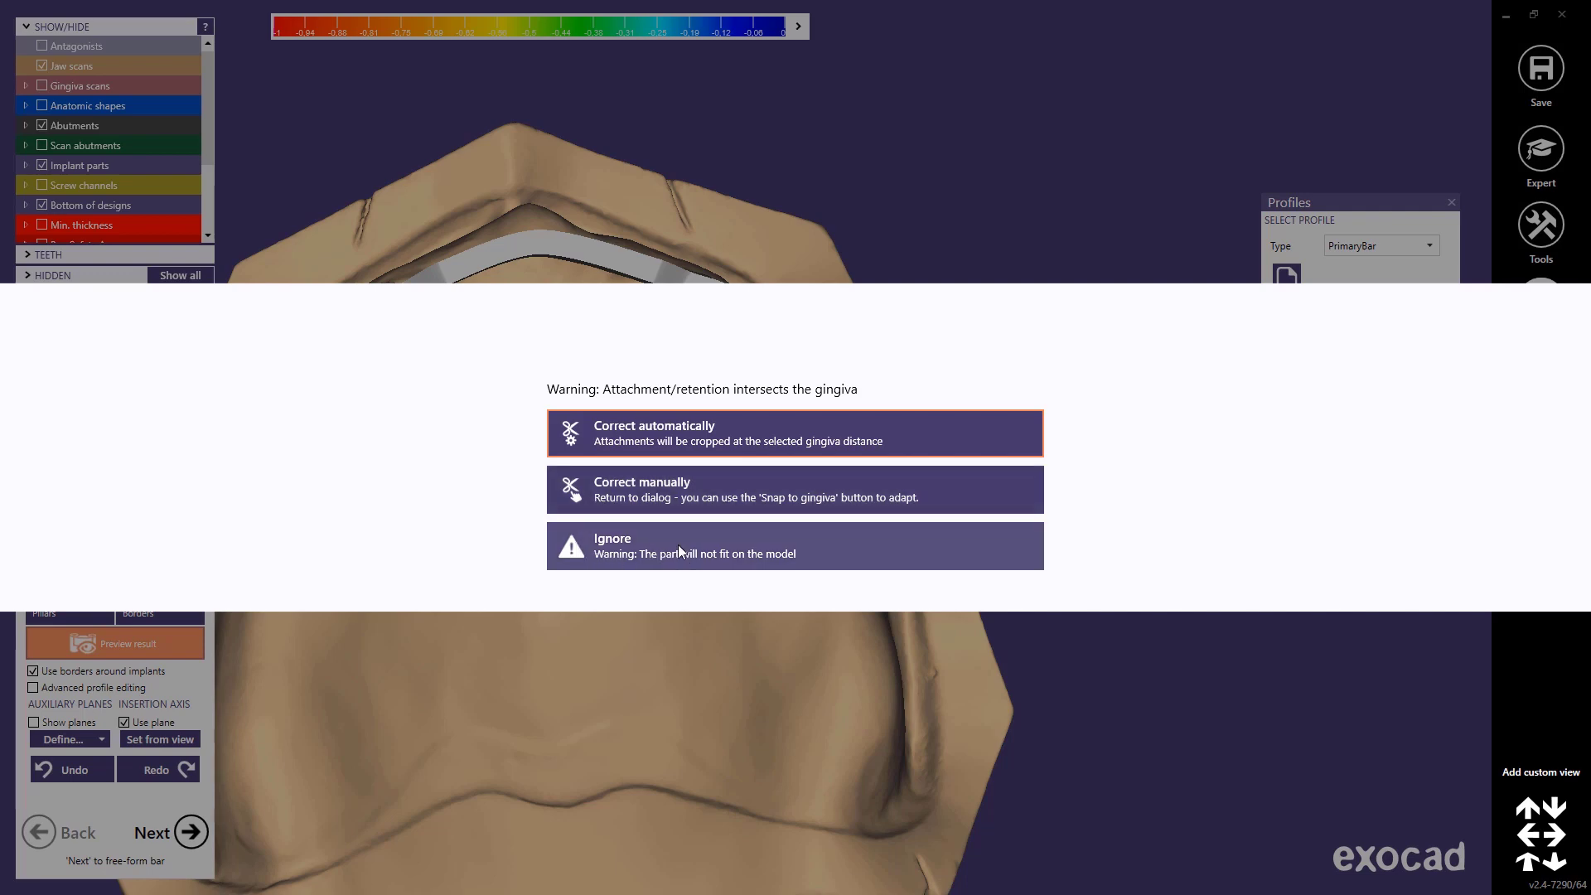
pyautogui.click(652, 436)
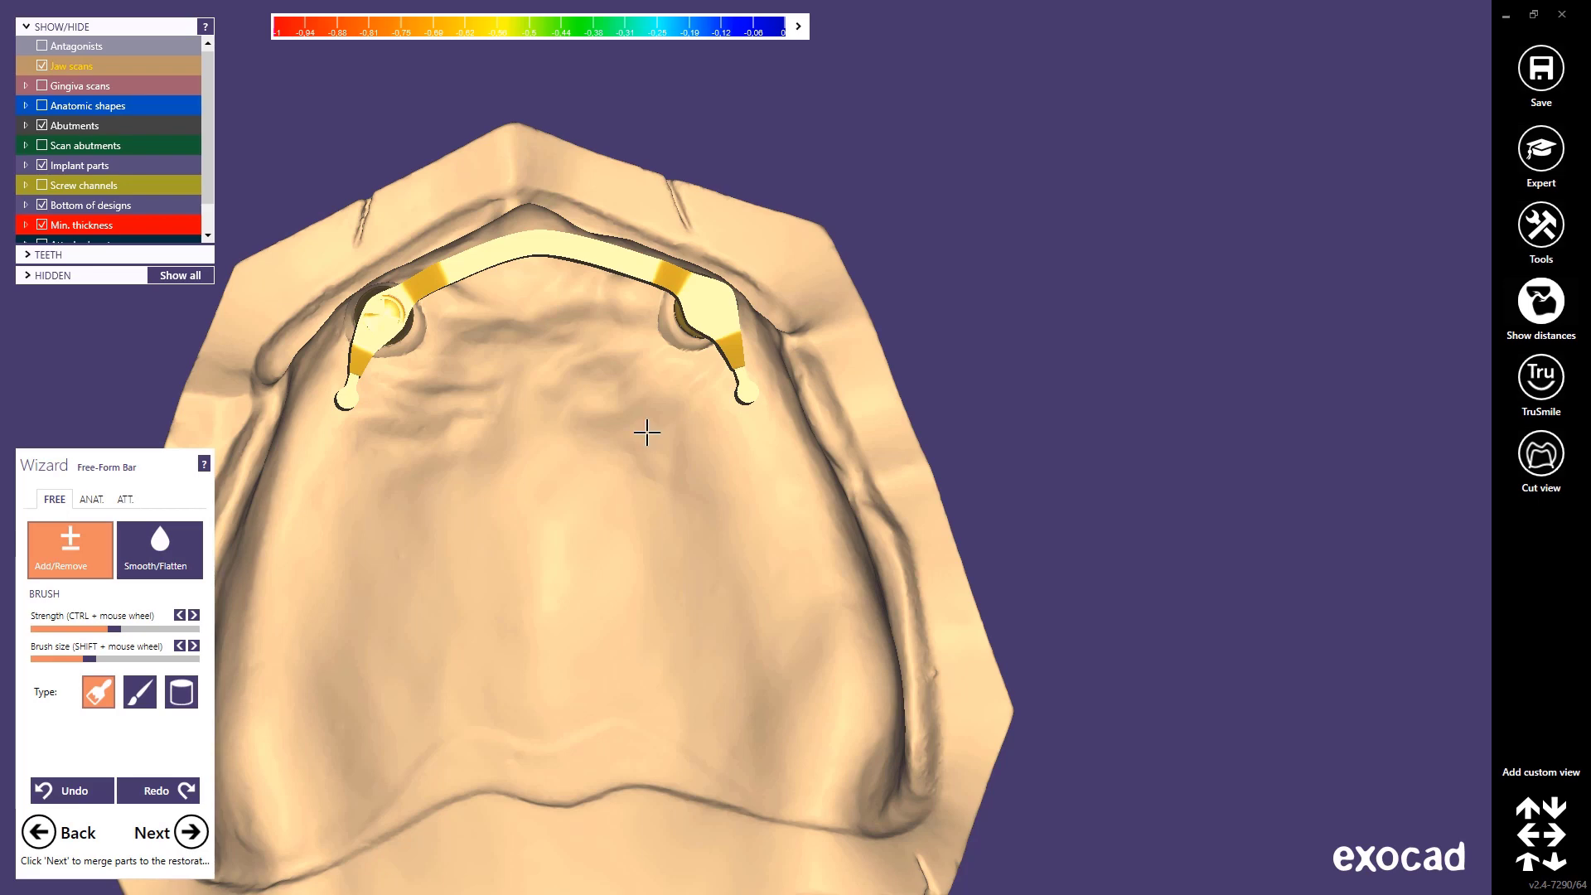
# - Reduce the free-form brush strength and set the brush size to its minimum
pyautogui.scroll(-3, 435, 601)
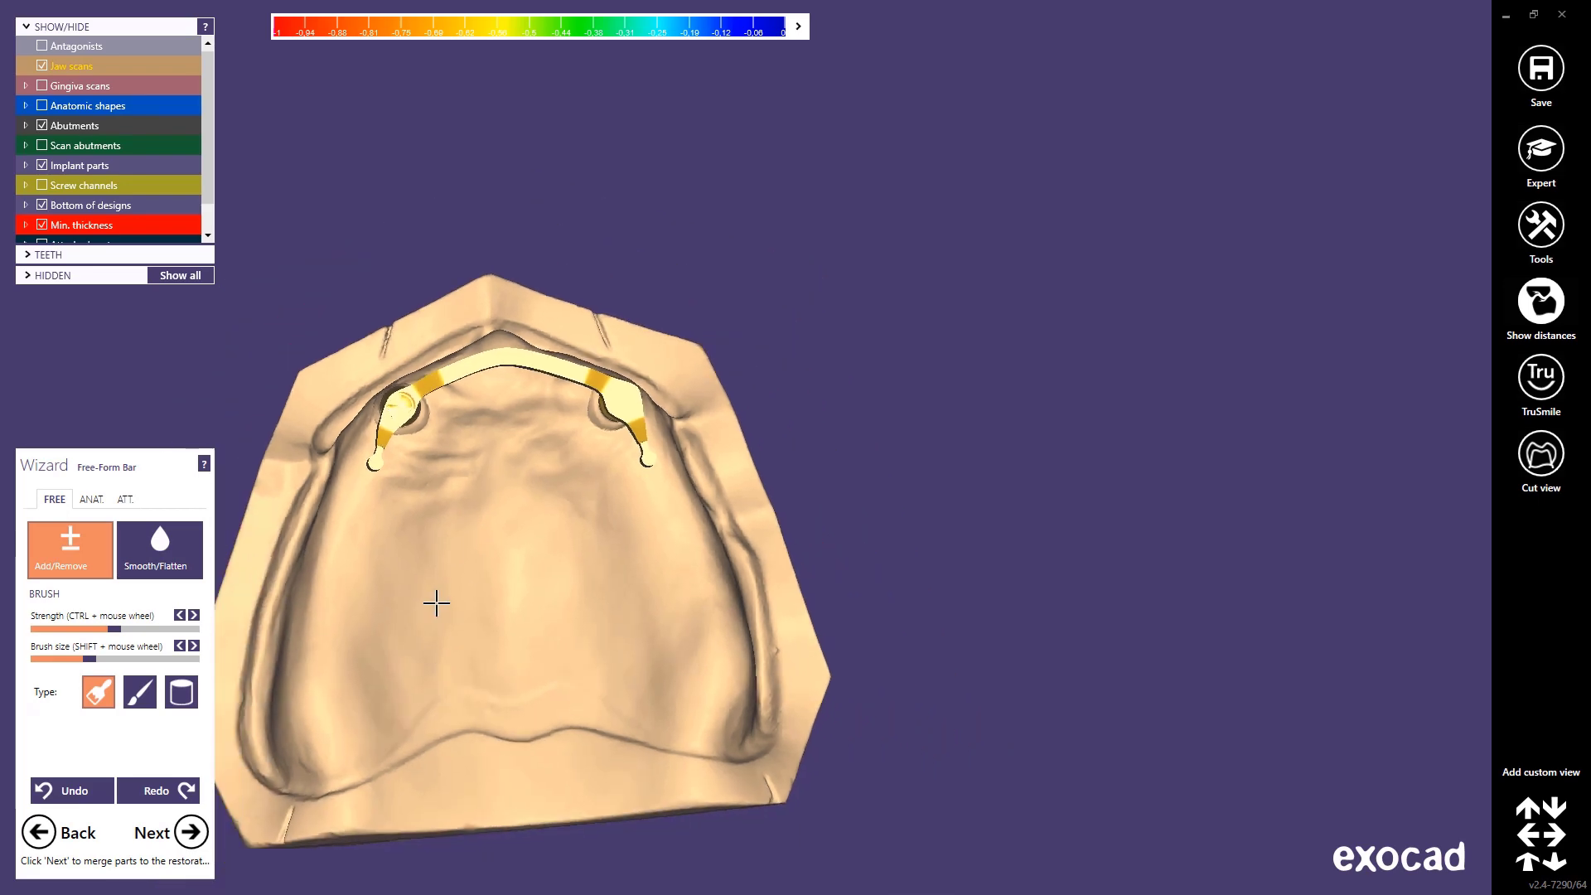
pyautogui.moveTo(436, 602); pyautogui.dragTo(426, 604, button='right')
pyautogui.moveTo(486, 341); pyautogui.dragTo(807, 309, button='middle')
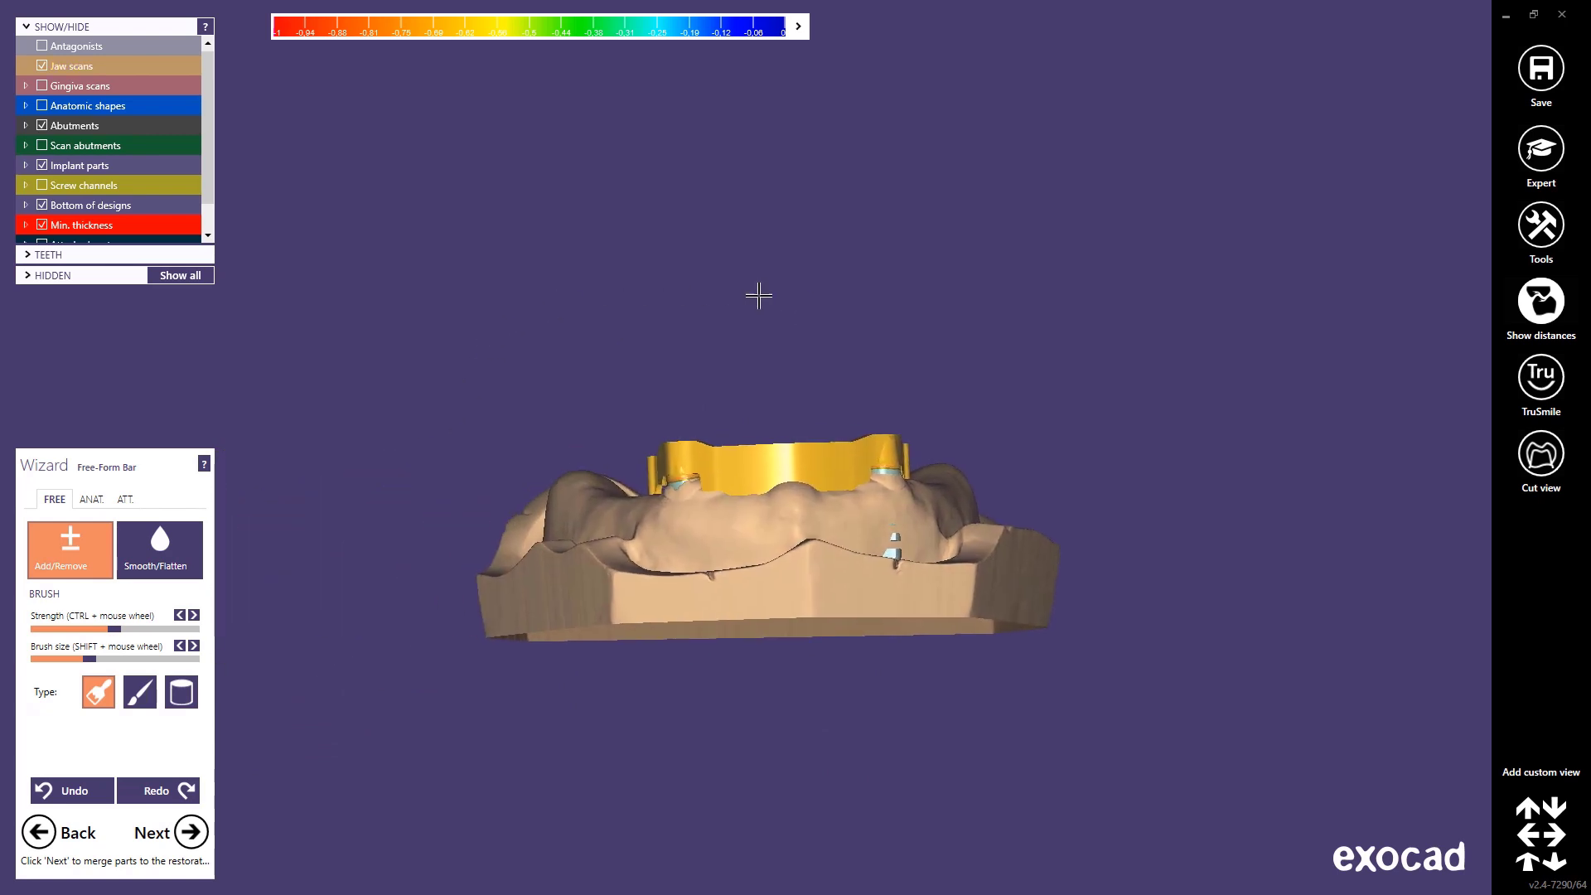
pyautogui.moveTo(758, 295); pyautogui.dragTo(770, 330, button='right')
pyautogui.click(87, 629)
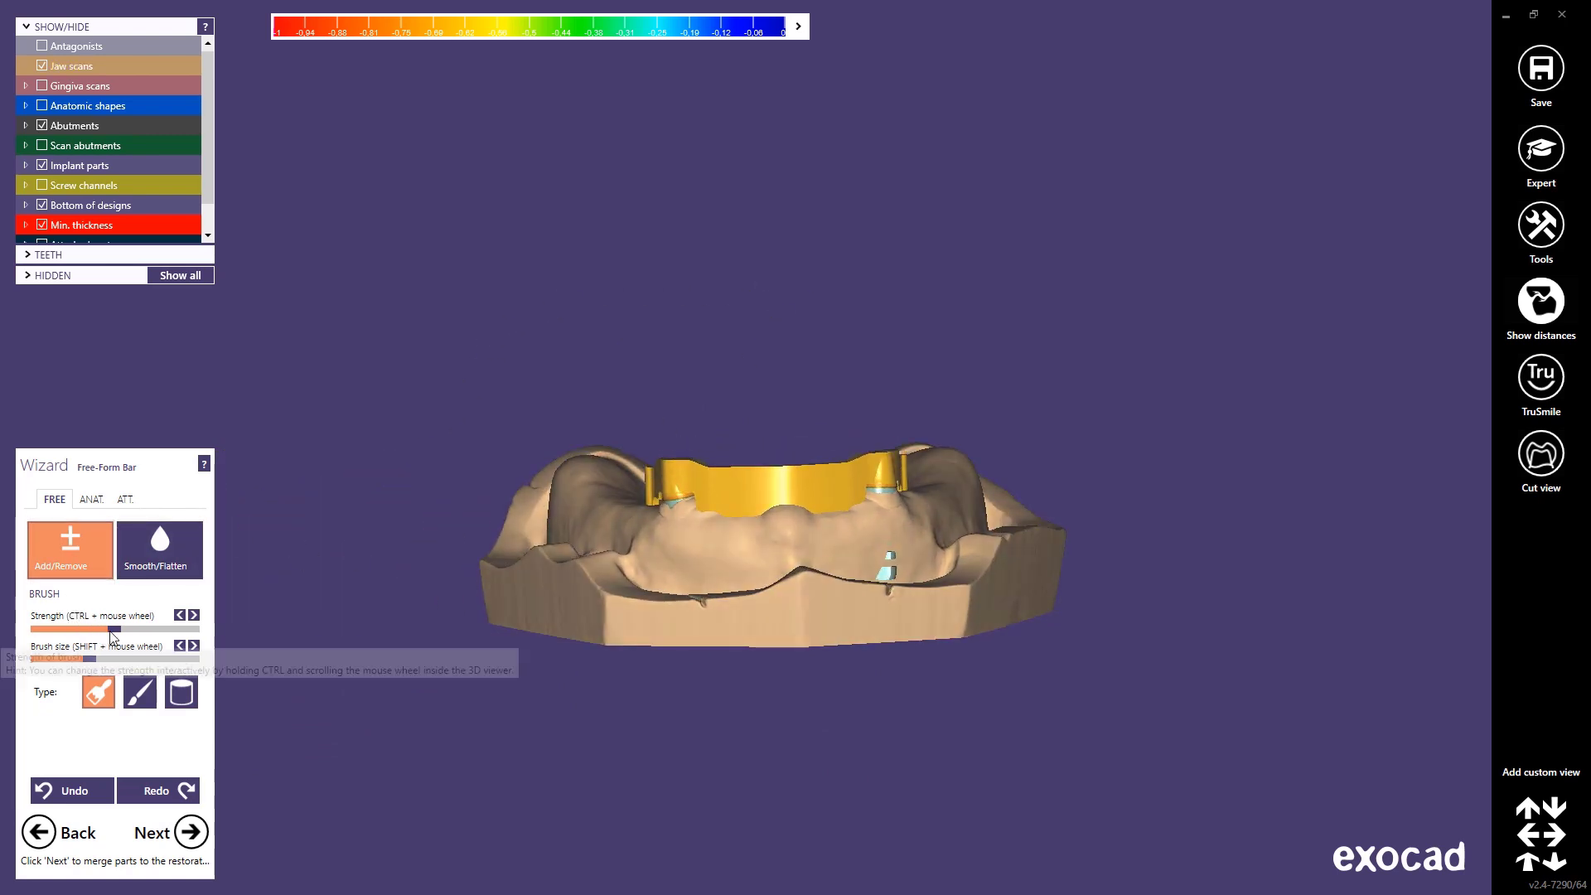
pyautogui.moveTo(79, 660); pyautogui.dragTo(31, 661)
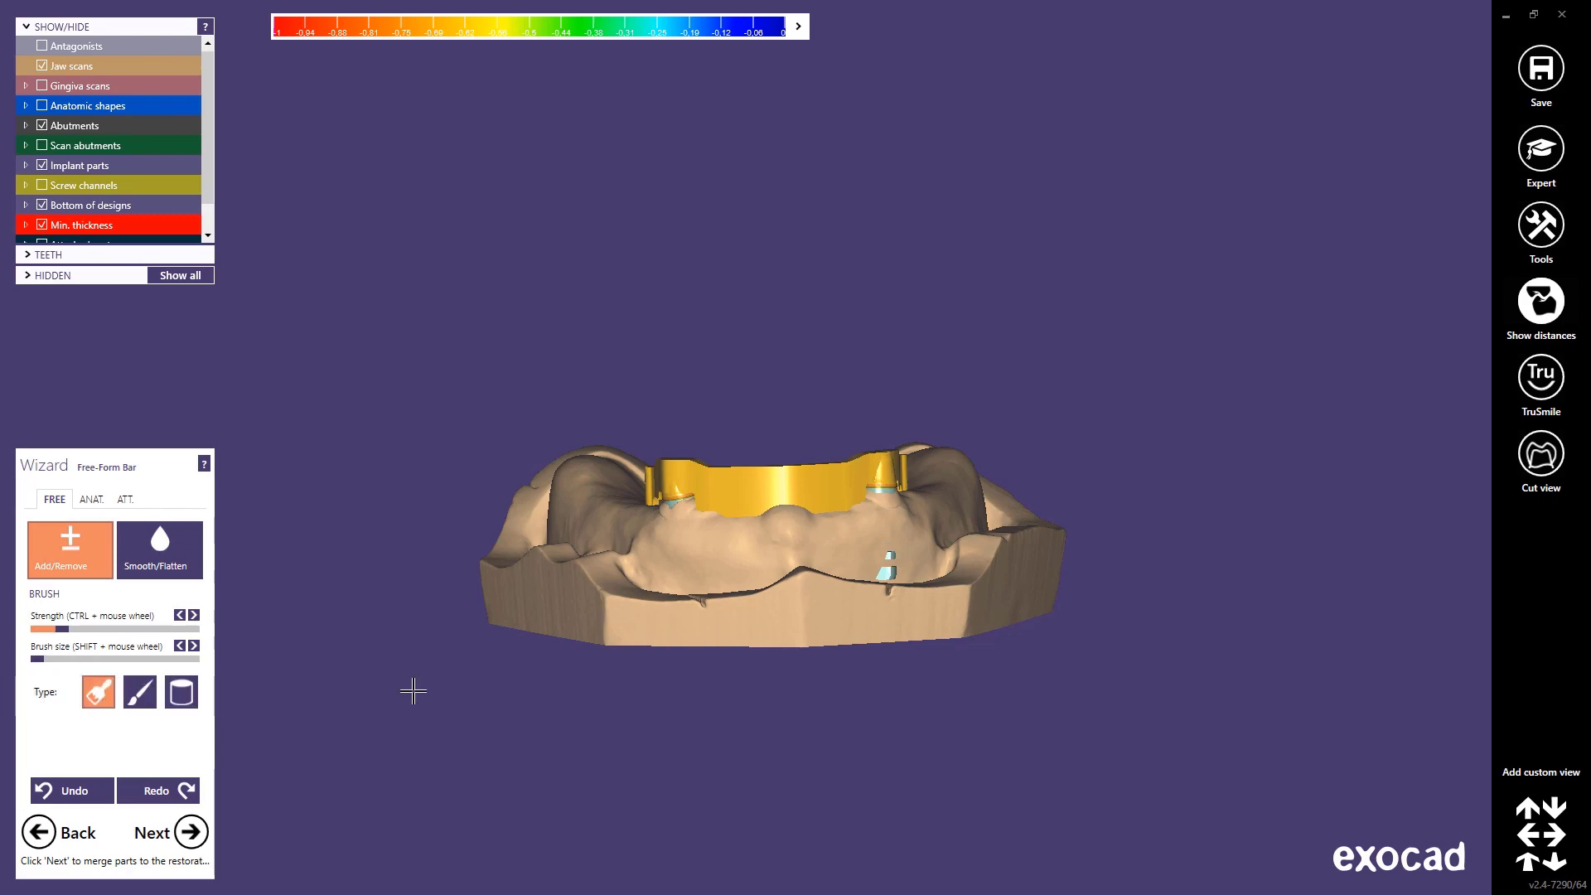
# - Smooth the transition between the bar and the pillar at the left implant in the occlusal view with Smooth/Flatten
pyautogui.moveTo(637, 699); pyautogui.dragTo(636, 699, button='right')
pyautogui.scroll(4, 862, 511)
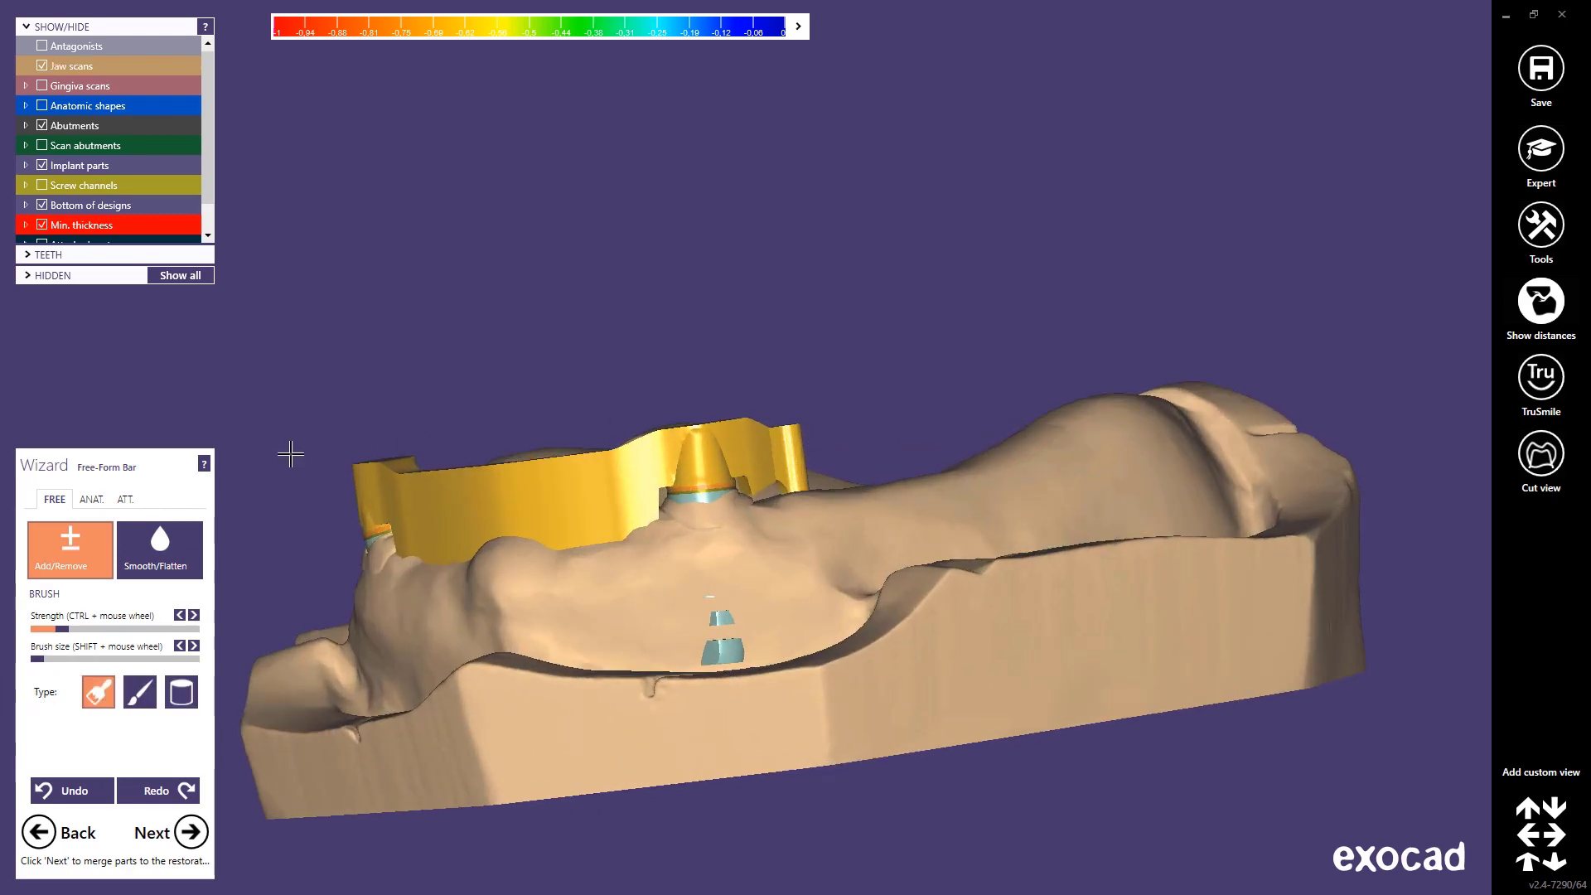
pyautogui.click(160, 553)
pyautogui.scroll(6, 687, 439)
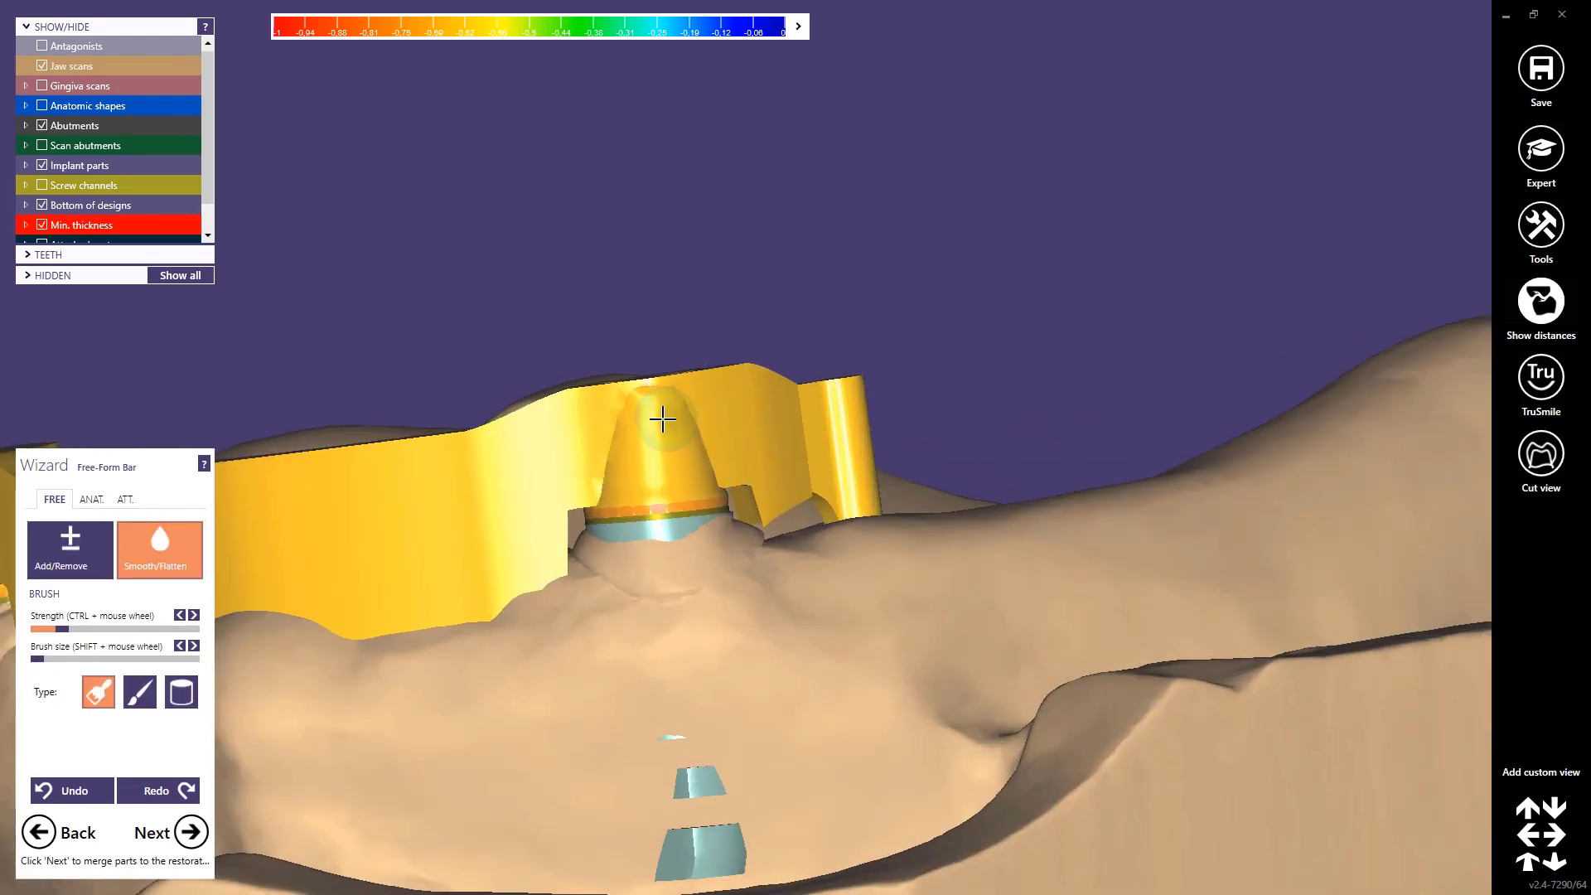
pyautogui.scroll(3, 560, 512)
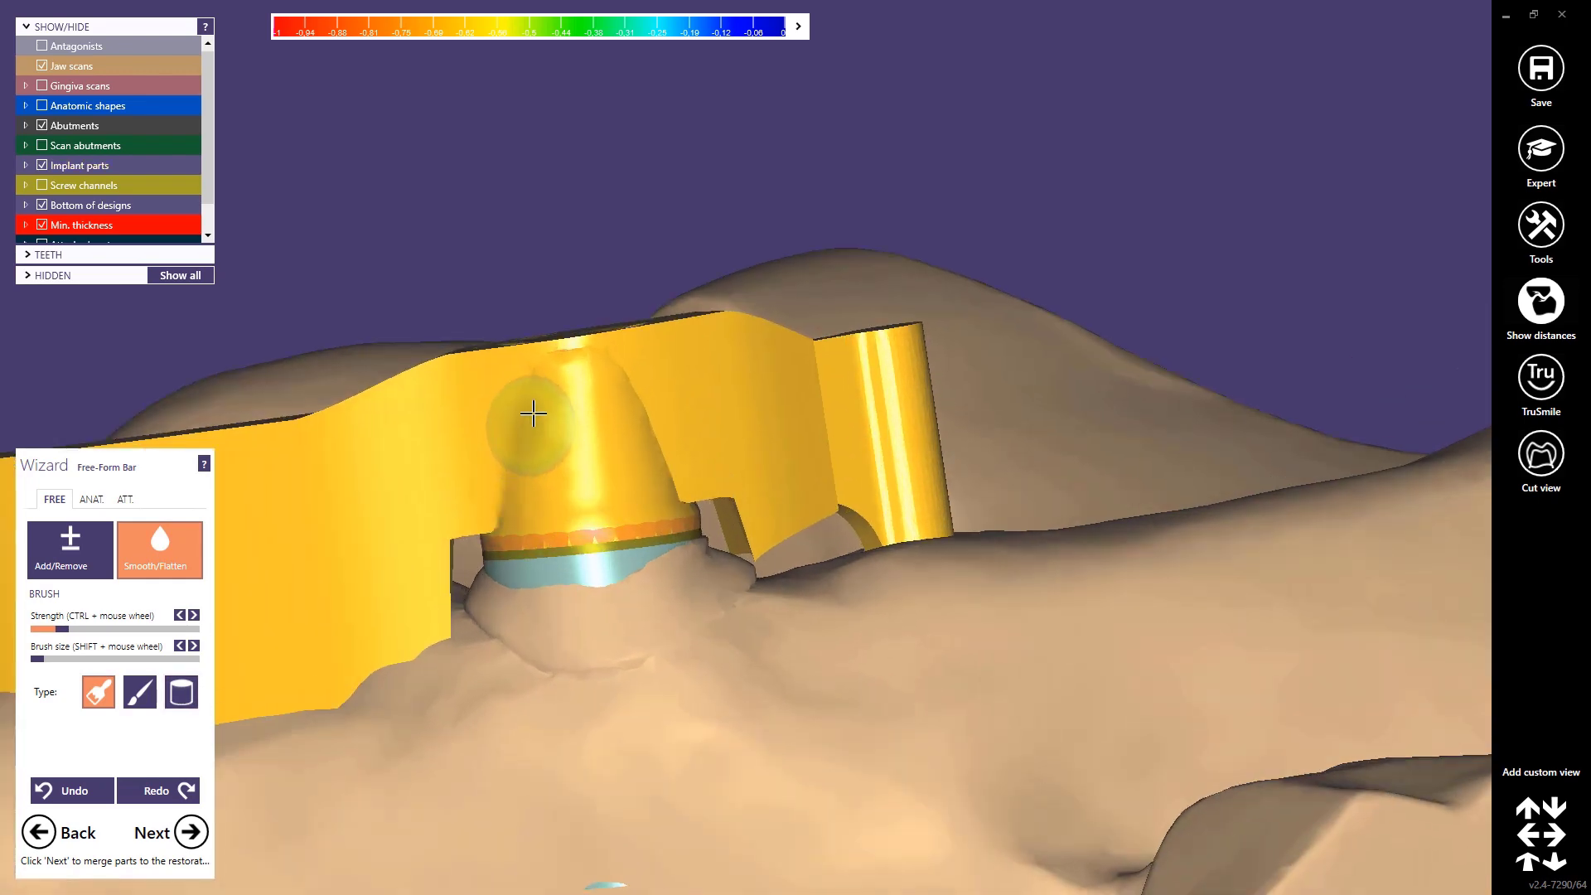
pyautogui.scroll(-3, 622, 573)
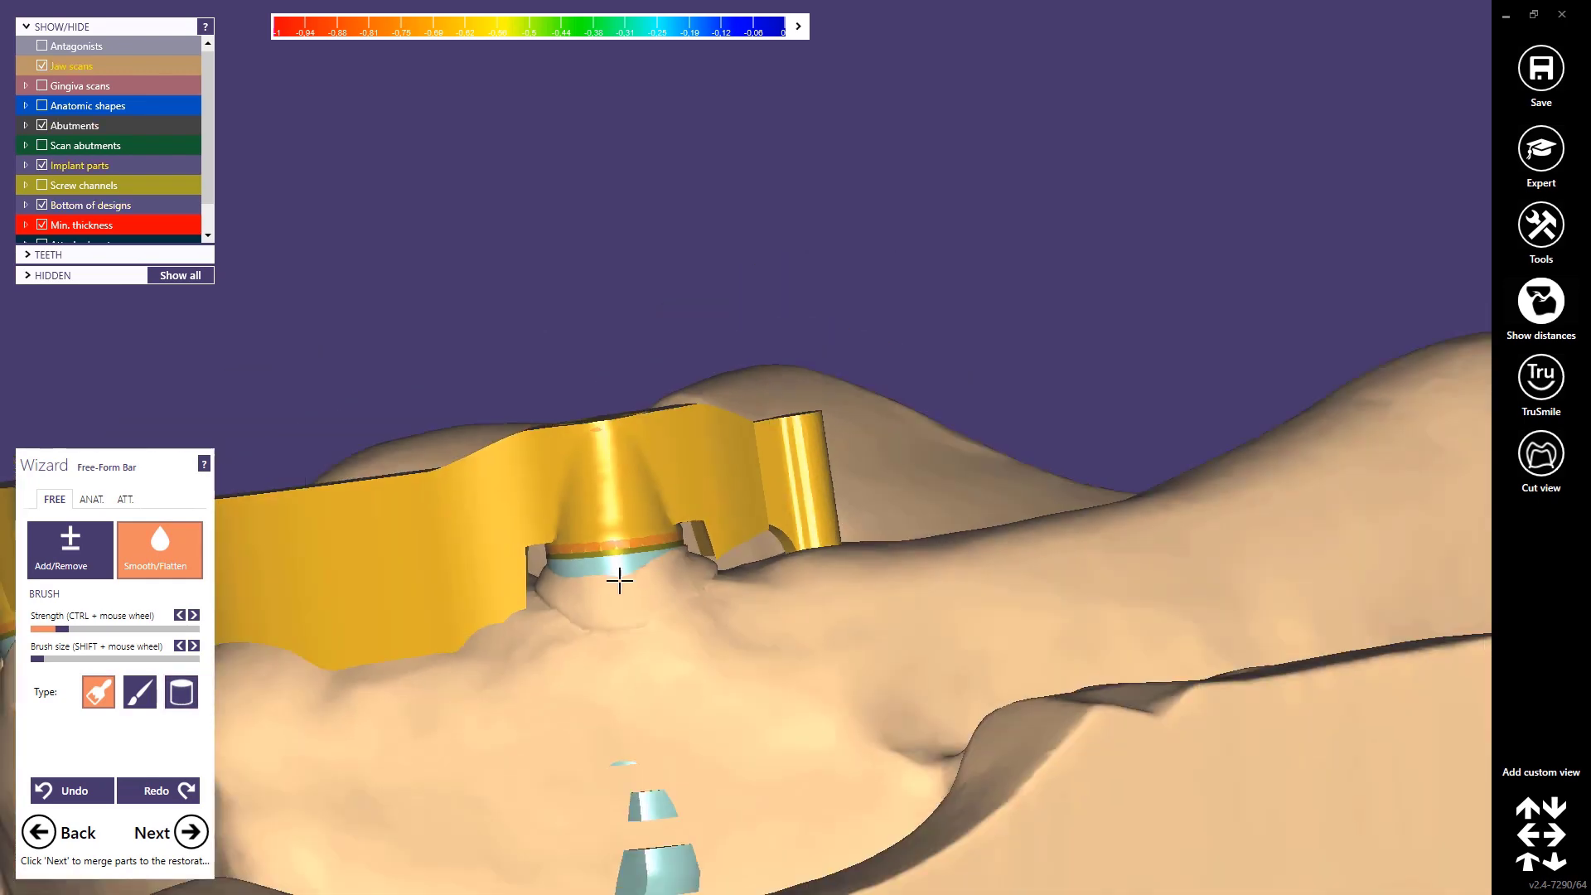
# - Smooth the bar surface around the pillar at the right implant in the occlusal view
pyautogui.moveTo(373, 270); pyautogui.dragTo(550, 267, button='right')
pyautogui.moveTo(364, 340); pyautogui.dragTo(867, 483, button='right')
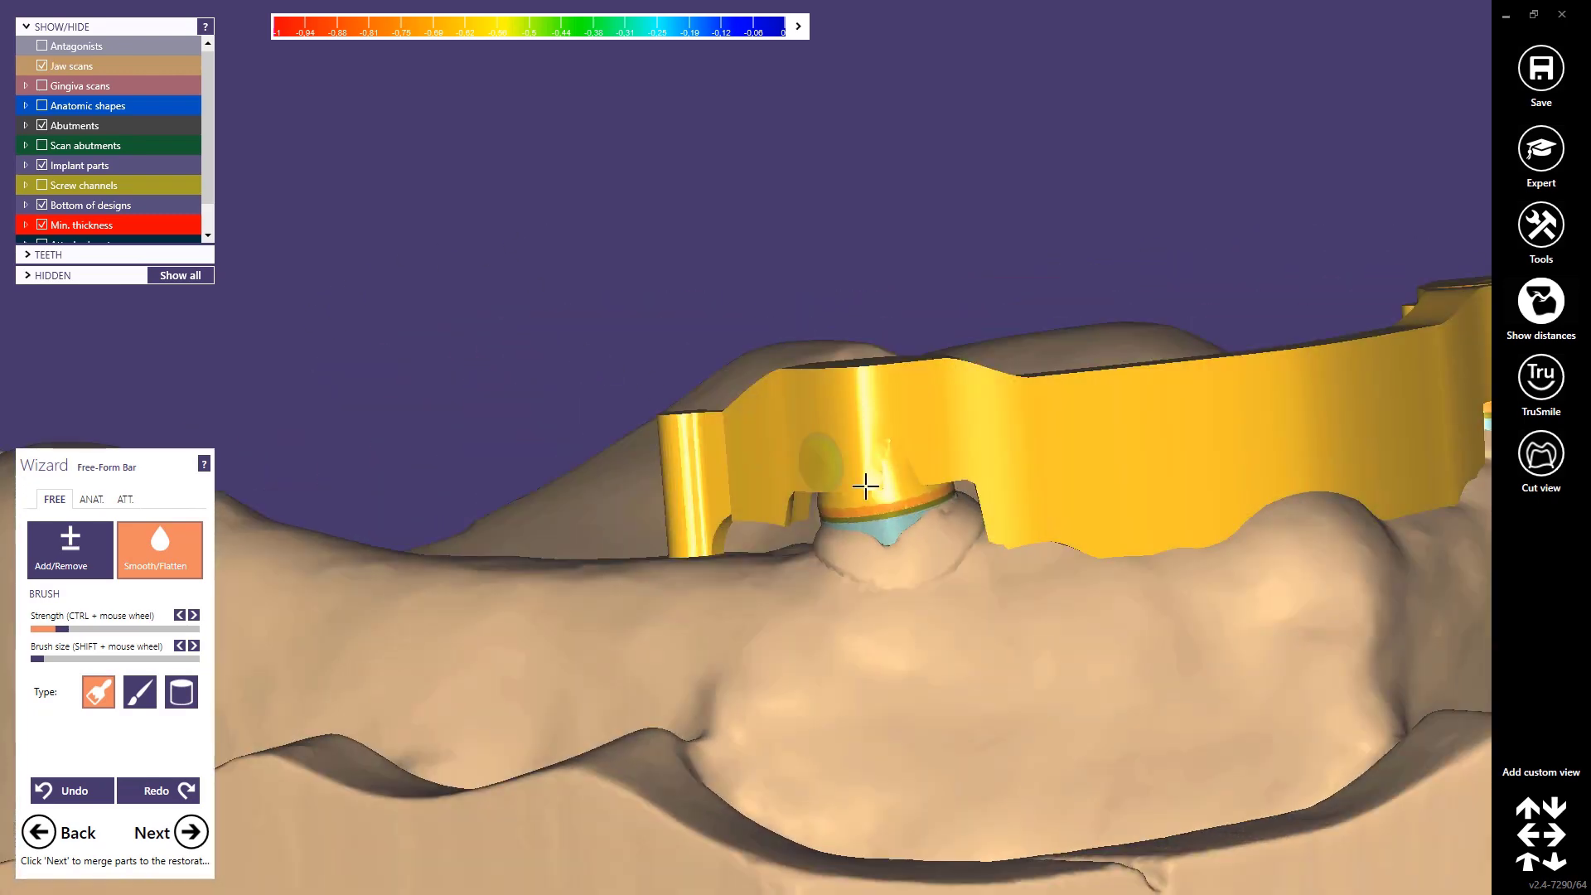
pyautogui.scroll(3, 912, 447)
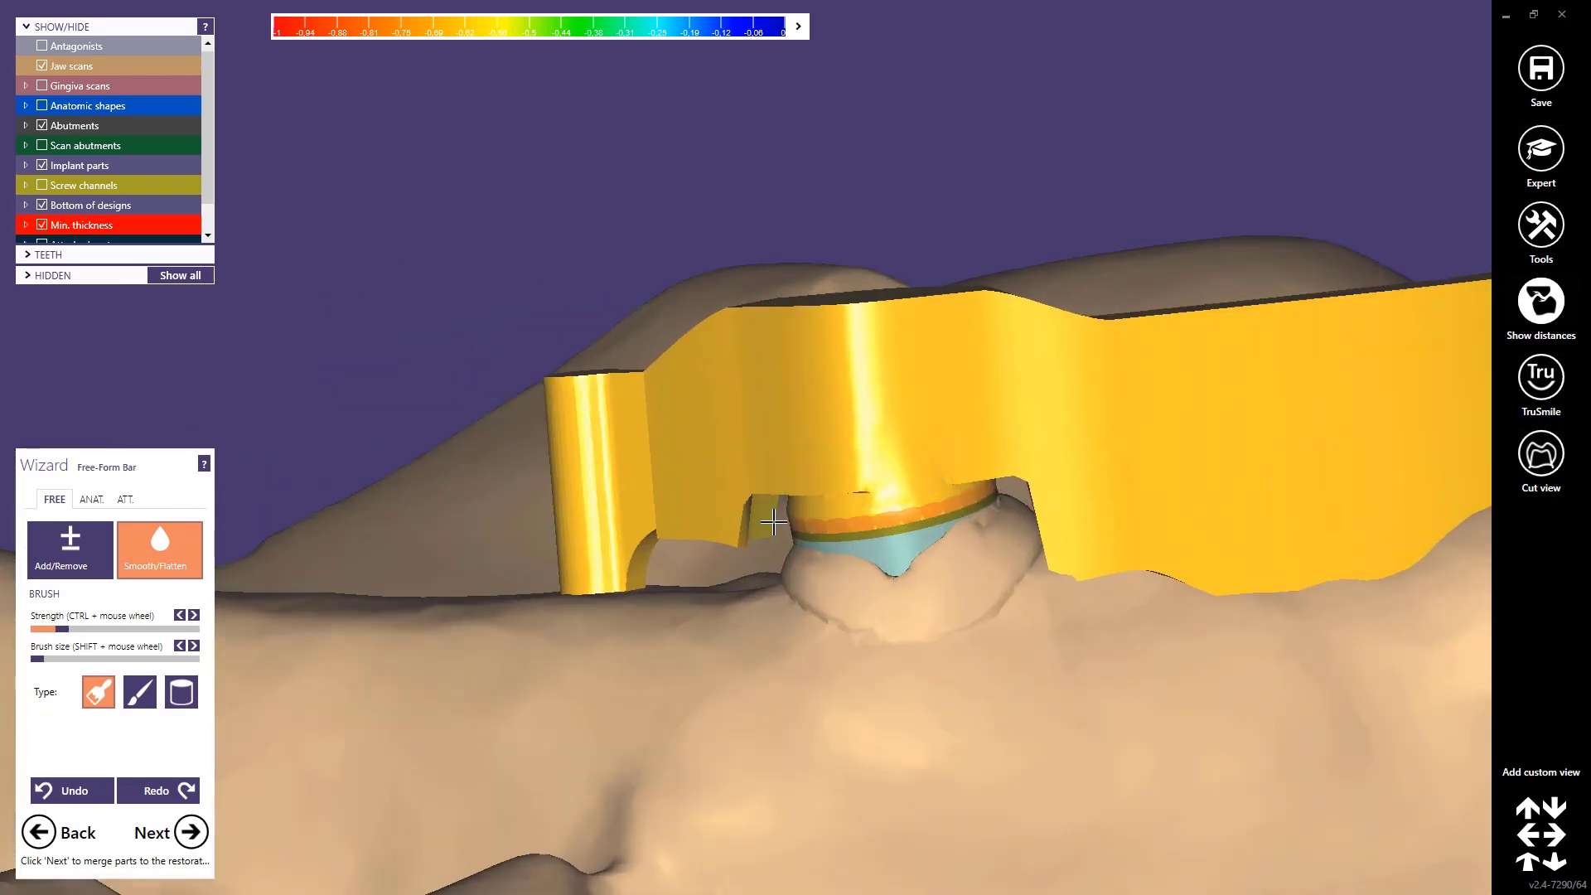
pyautogui.scroll(-5, 749, 611)
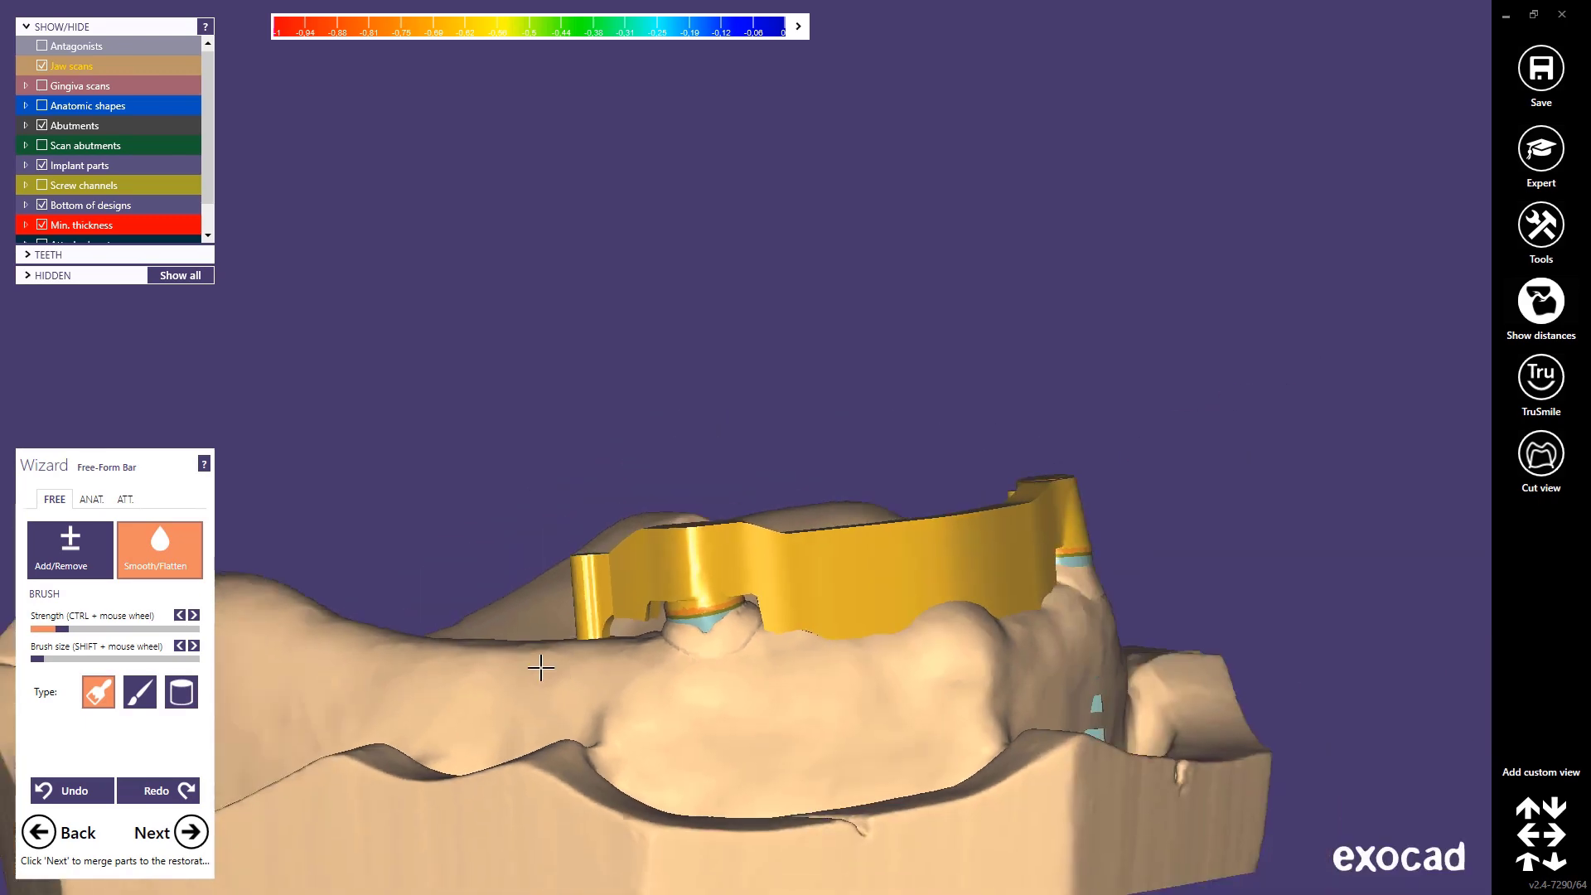
# - Merge the bar parts into the finished restoration and show the jaw scans beneath it
pyautogui.moveTo(366, 838); pyautogui.dragTo(358, 828, button='right')
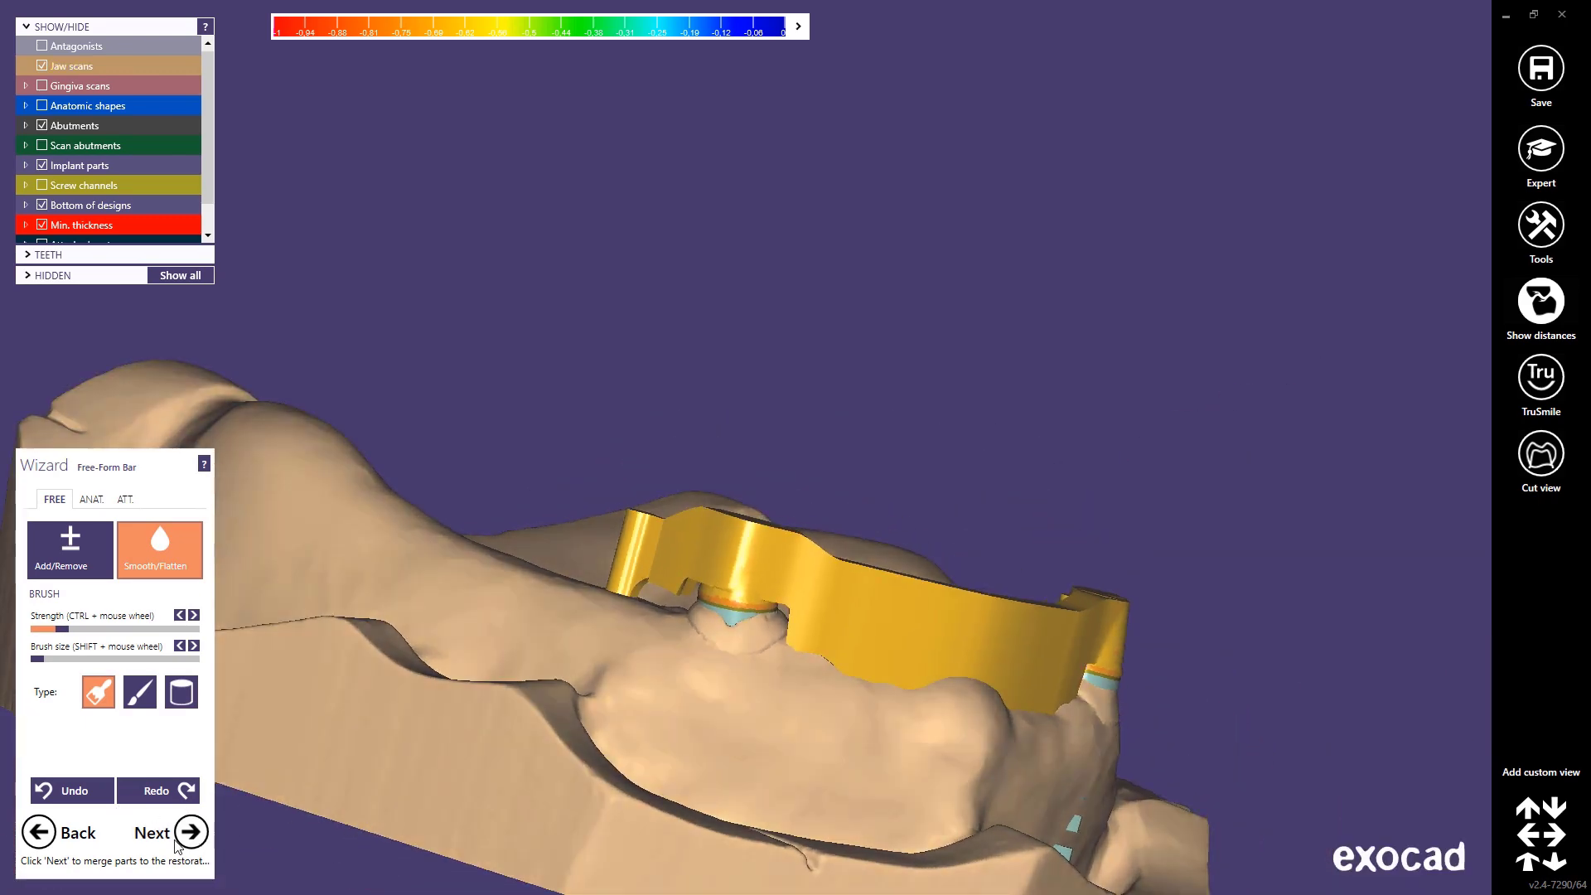
pyautogui.click(185, 837)
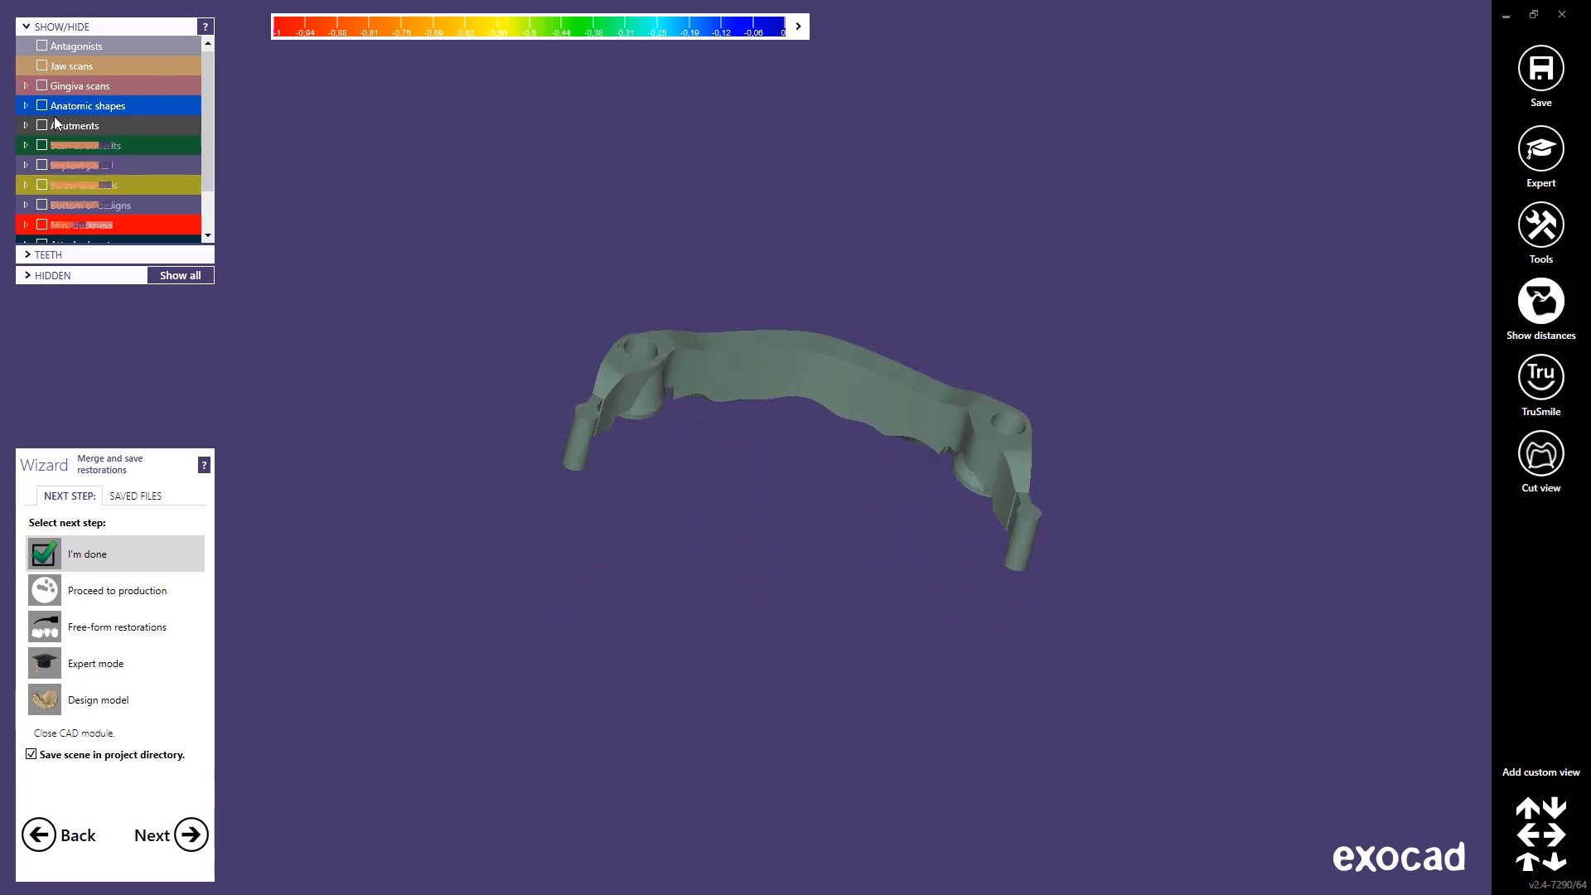
pyautogui.click(41, 66)
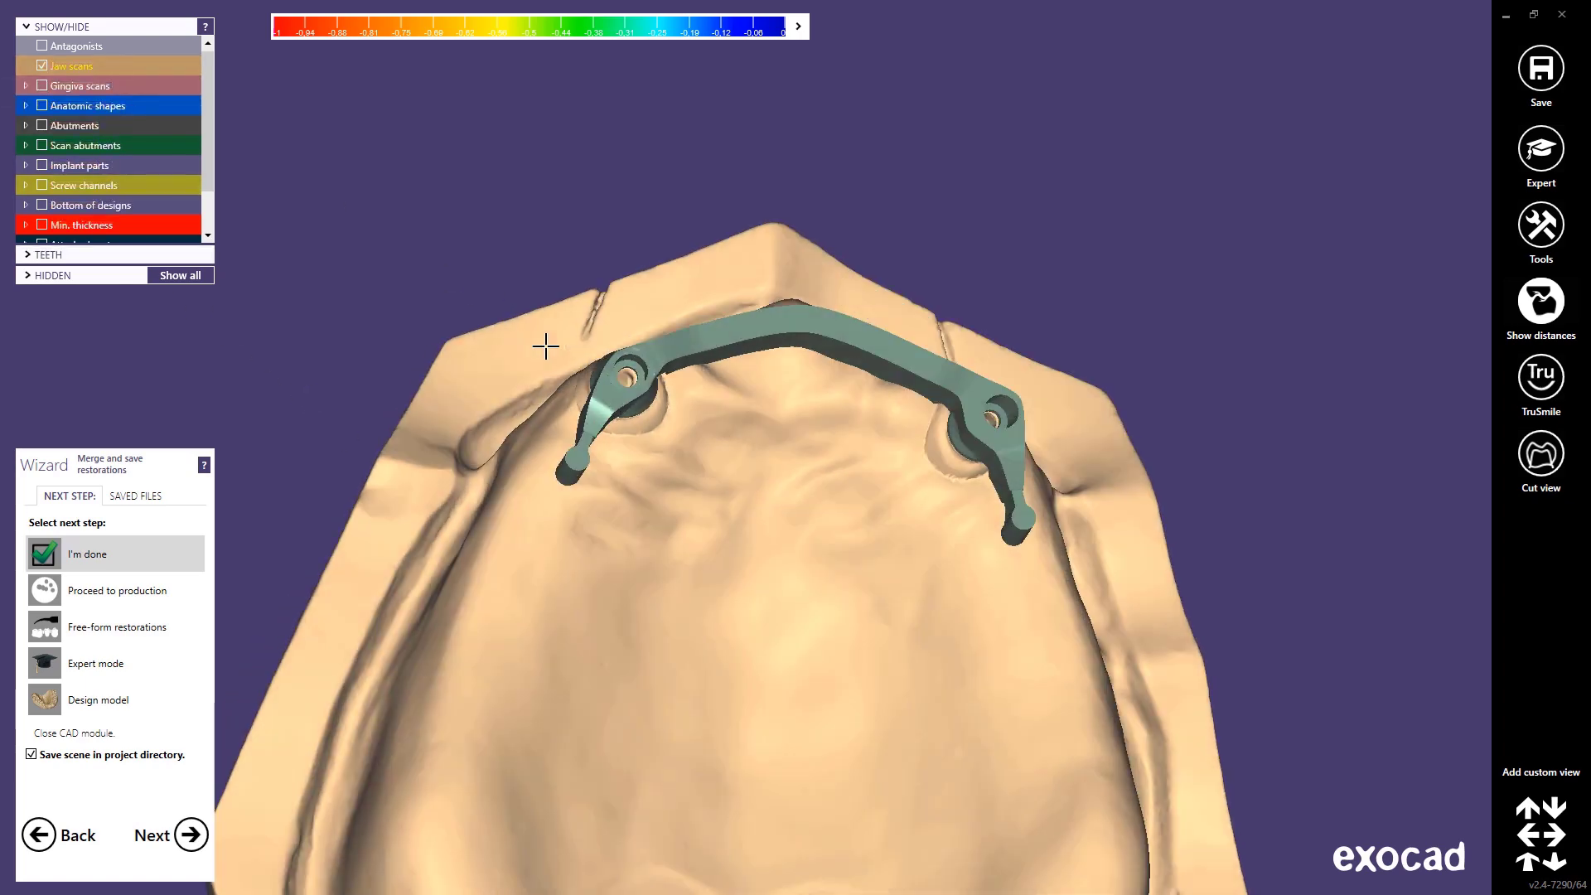